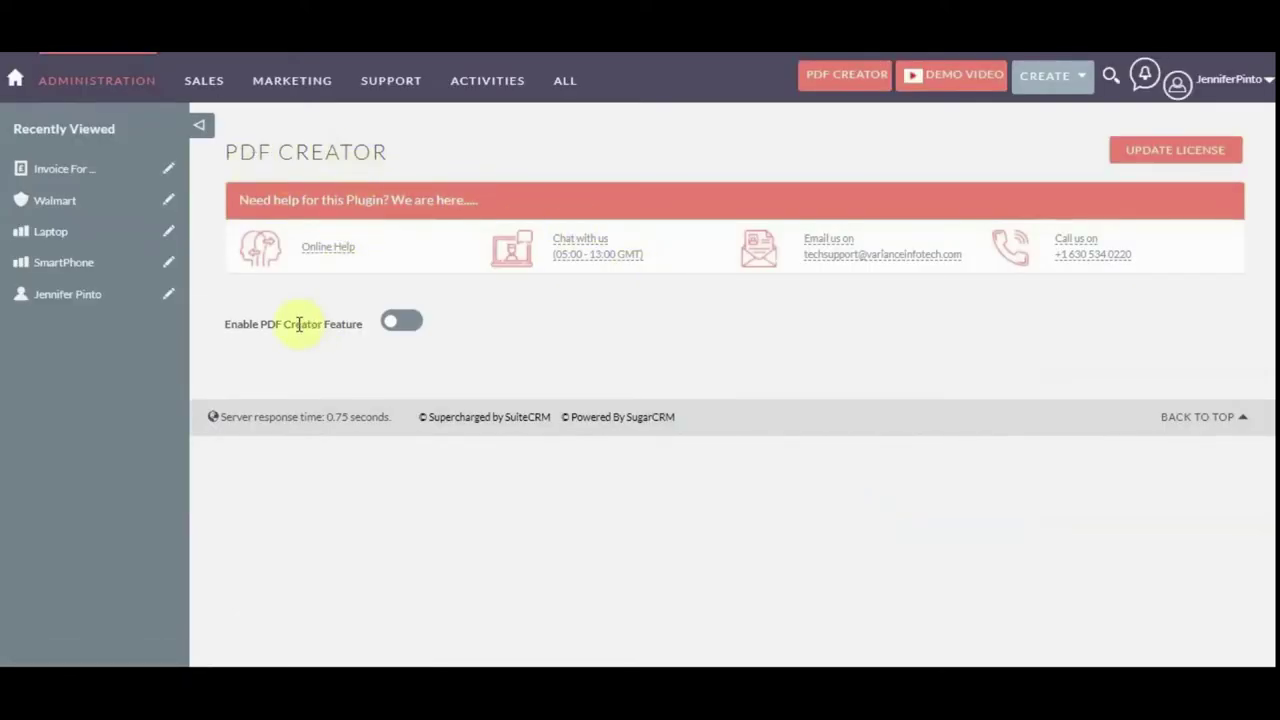
Enable the PDF Creator feature and open the page for managing its templates.
click(400, 321)
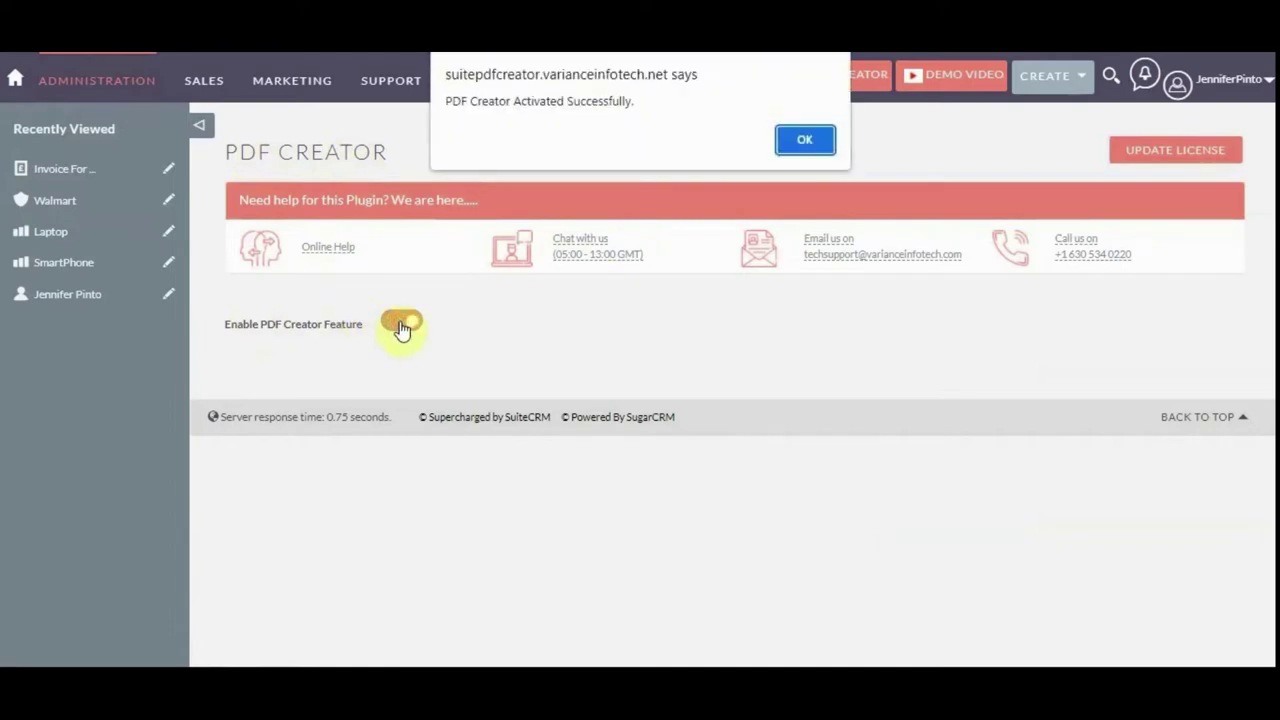
click(797, 140)
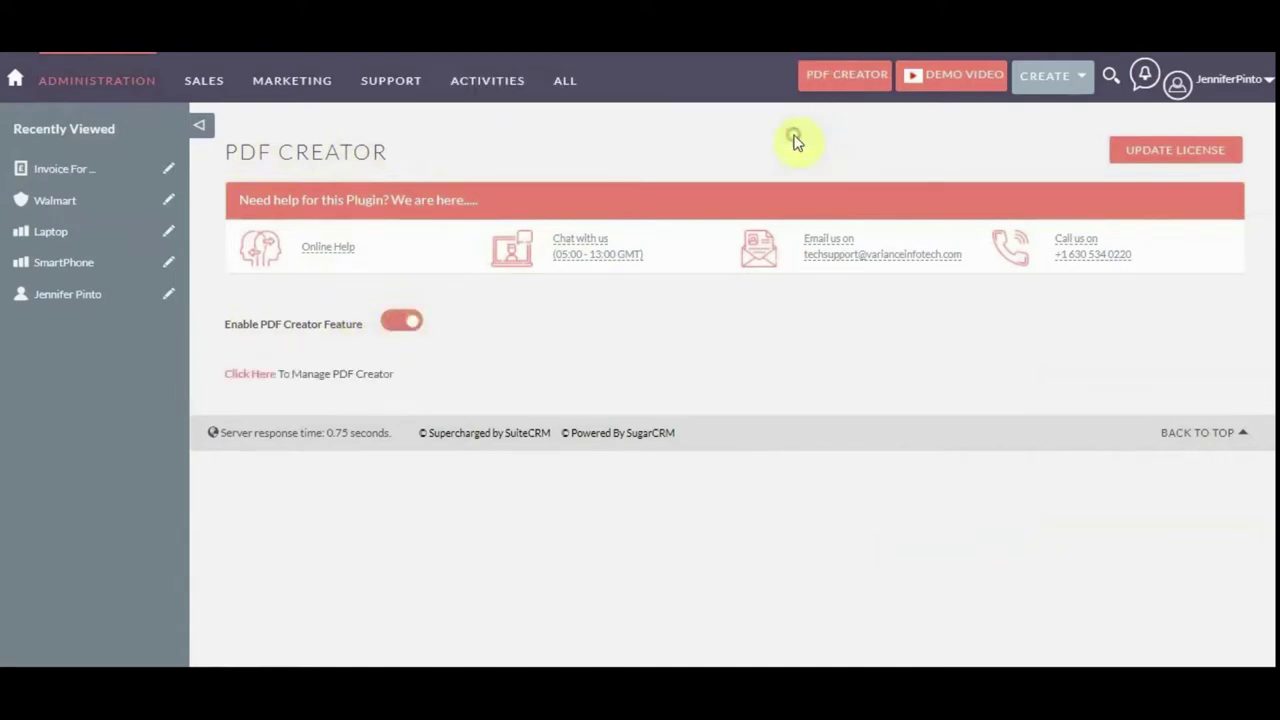
click(252, 377)
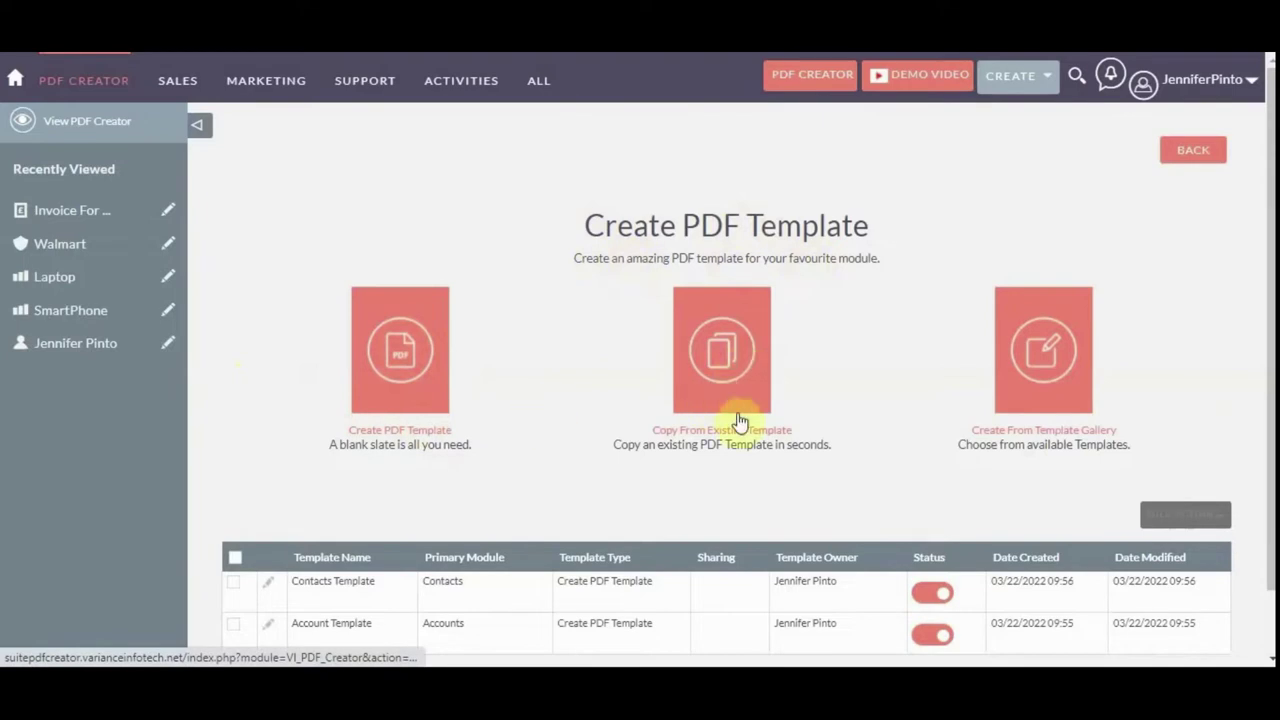
scroll(997, 397, down, 1)
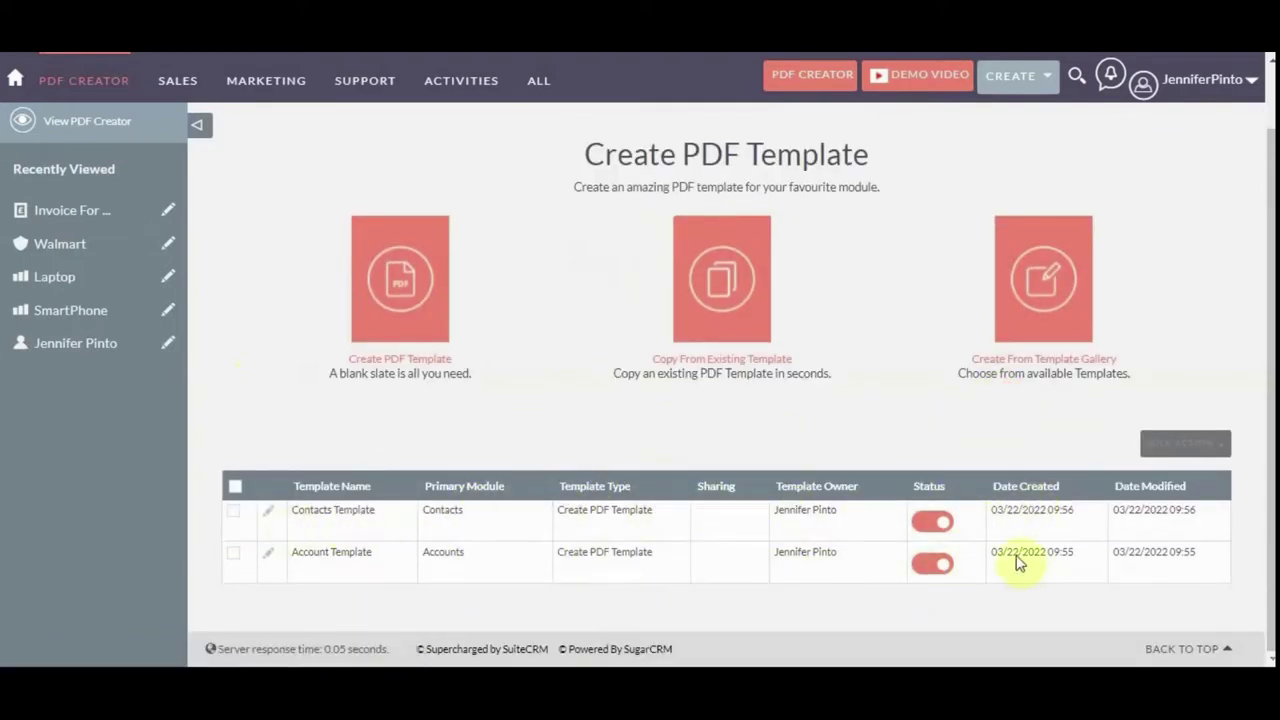
scroll(600, 494, up, 1)
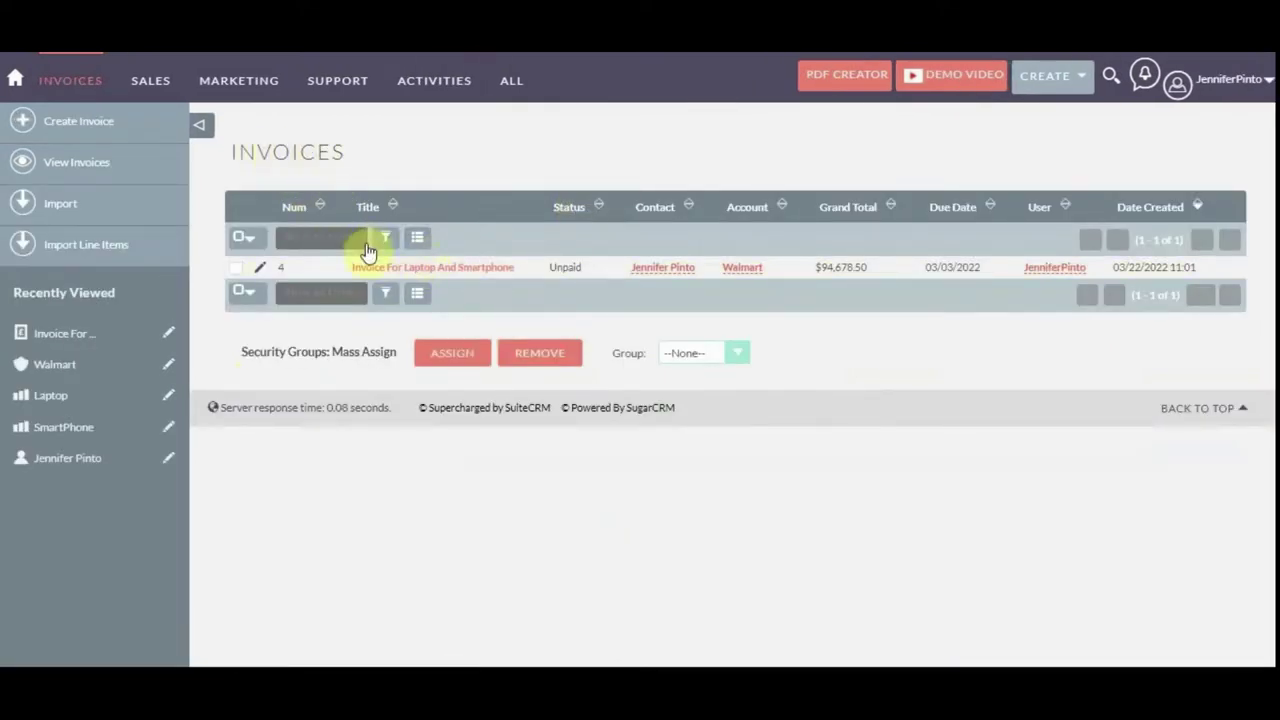
Open the invoice for laptop and smartphone and check which PDF templates are available for it.
click(390, 268)
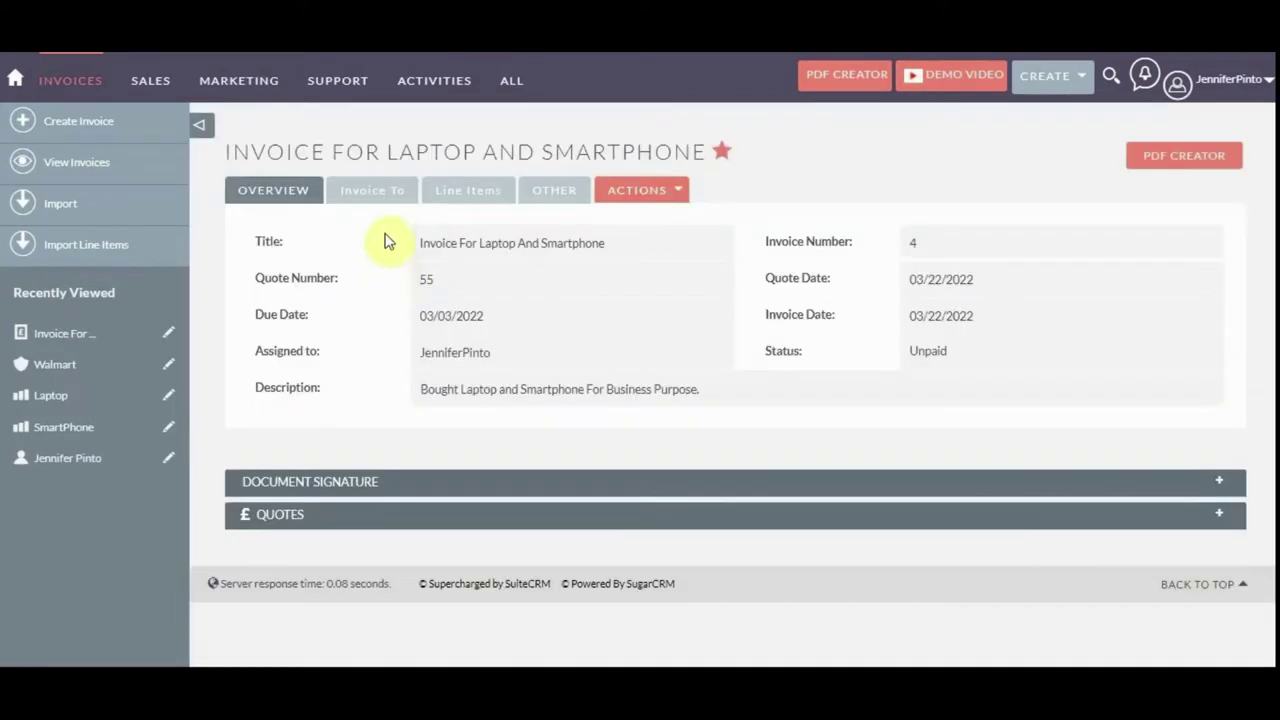
click(1191, 155)
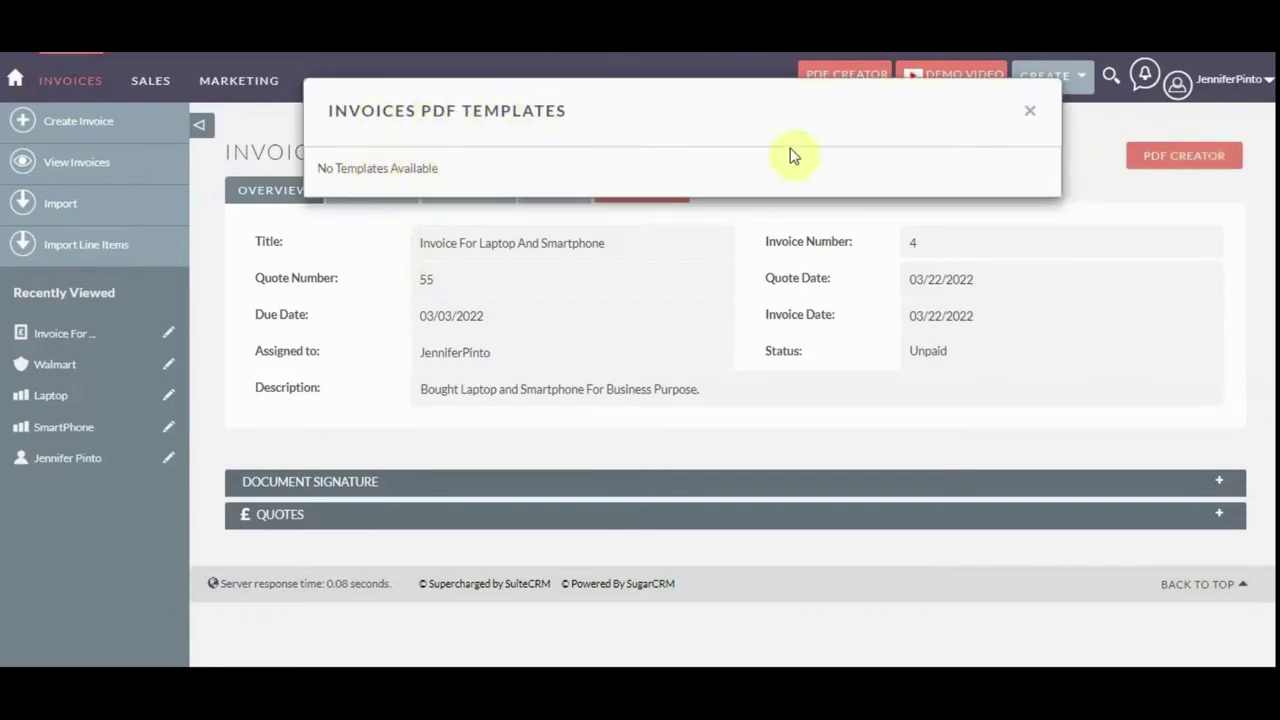
click(1030, 110)
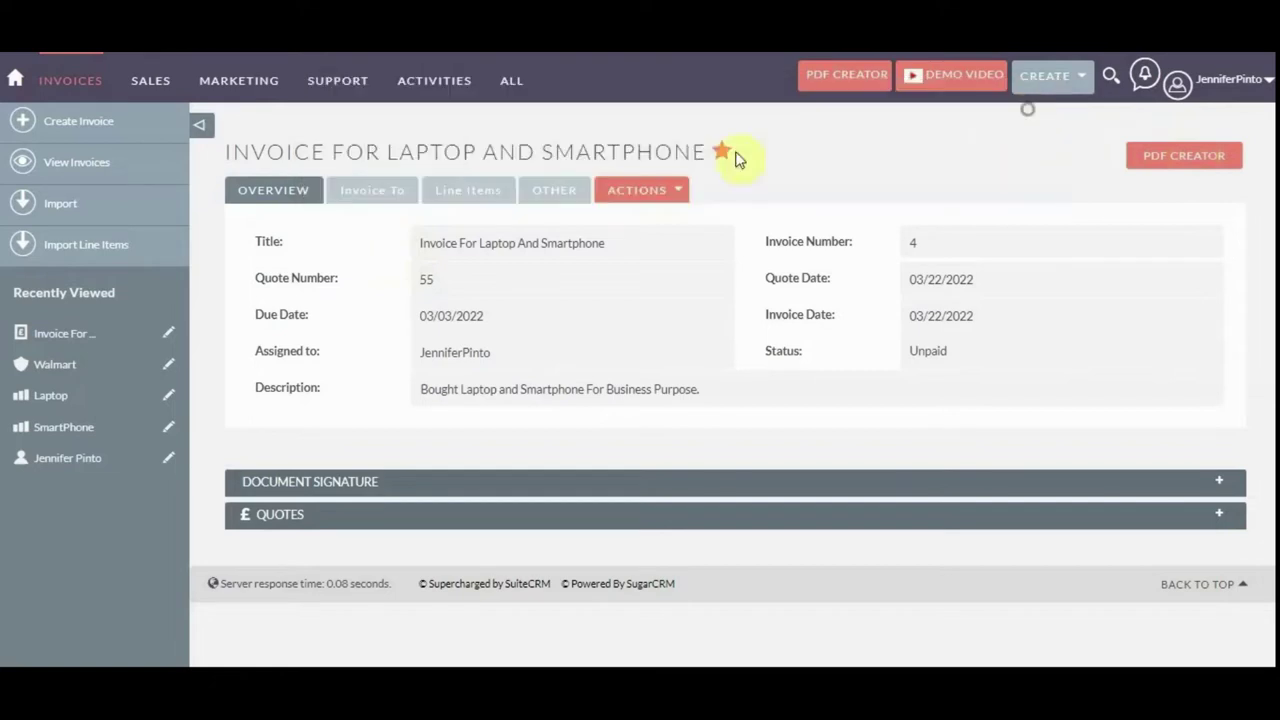
Return to the PDF Creator template page and start a new blank PDF template.
click(100, 170)
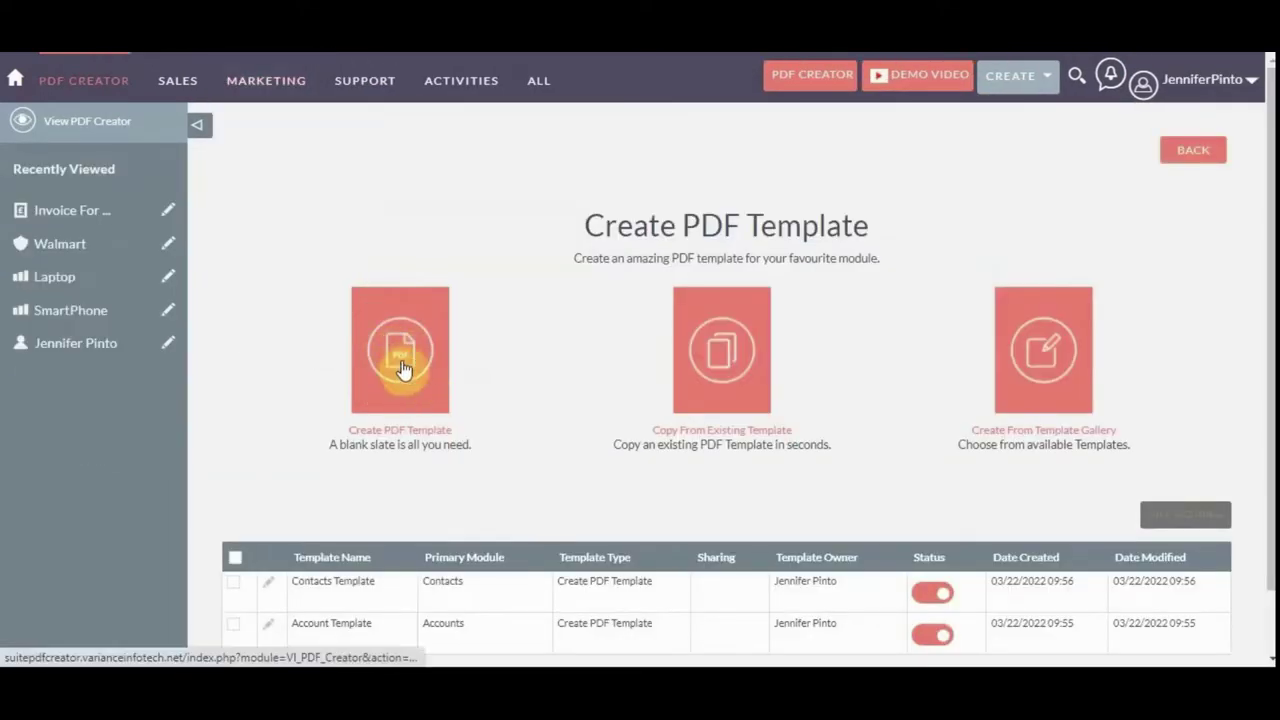
click(389, 432)
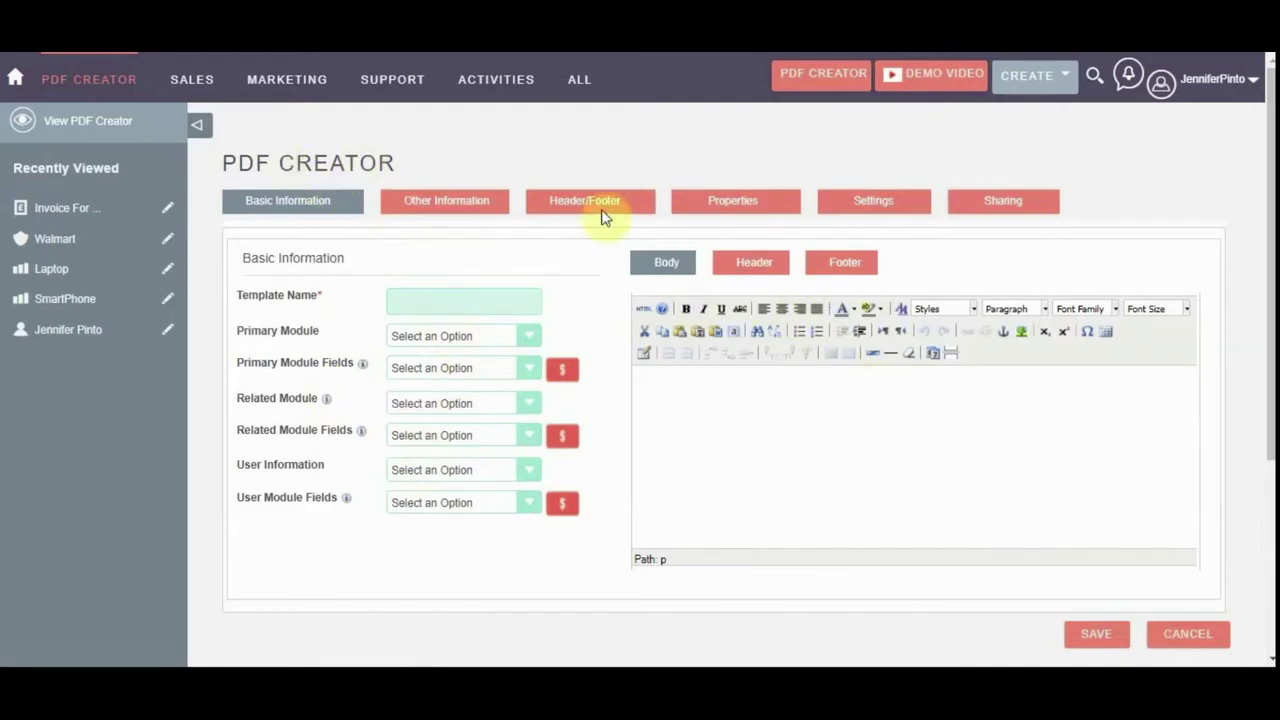
Review the template's Other Information, Header/Footer, Properties, Settings and Sharing options, ending back at Basic Information.
click(474, 203)
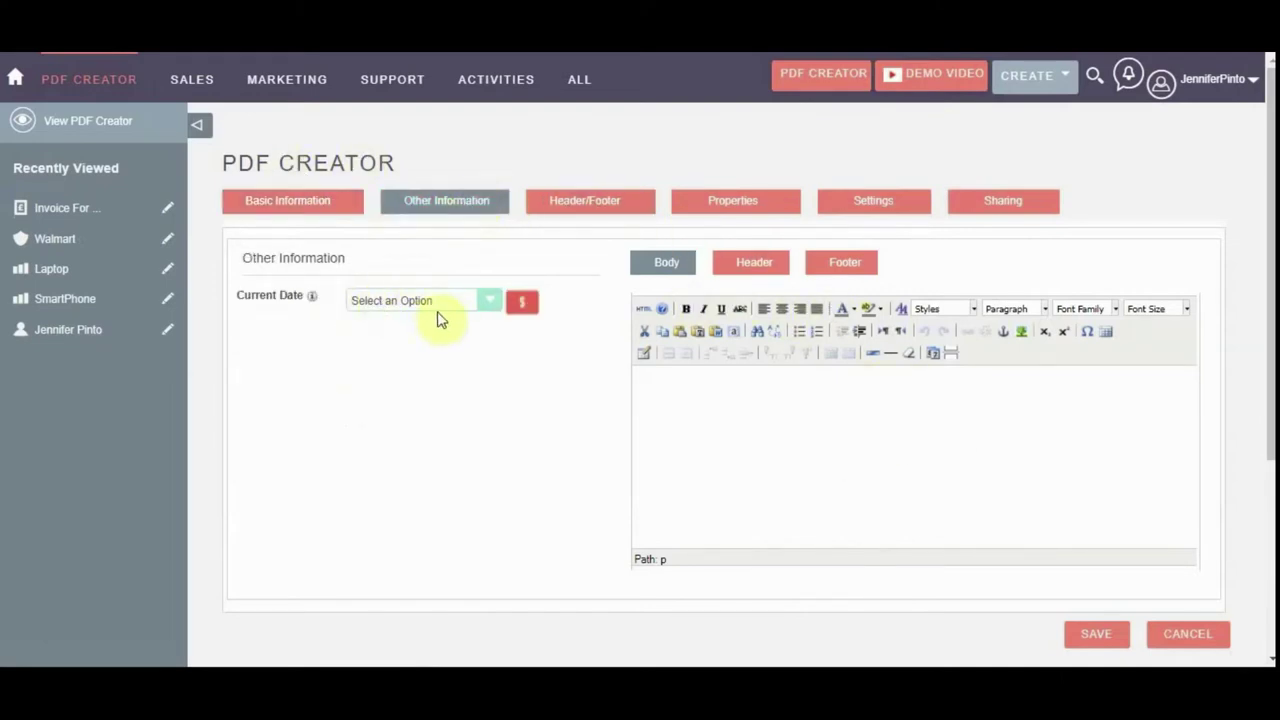
click(557, 210)
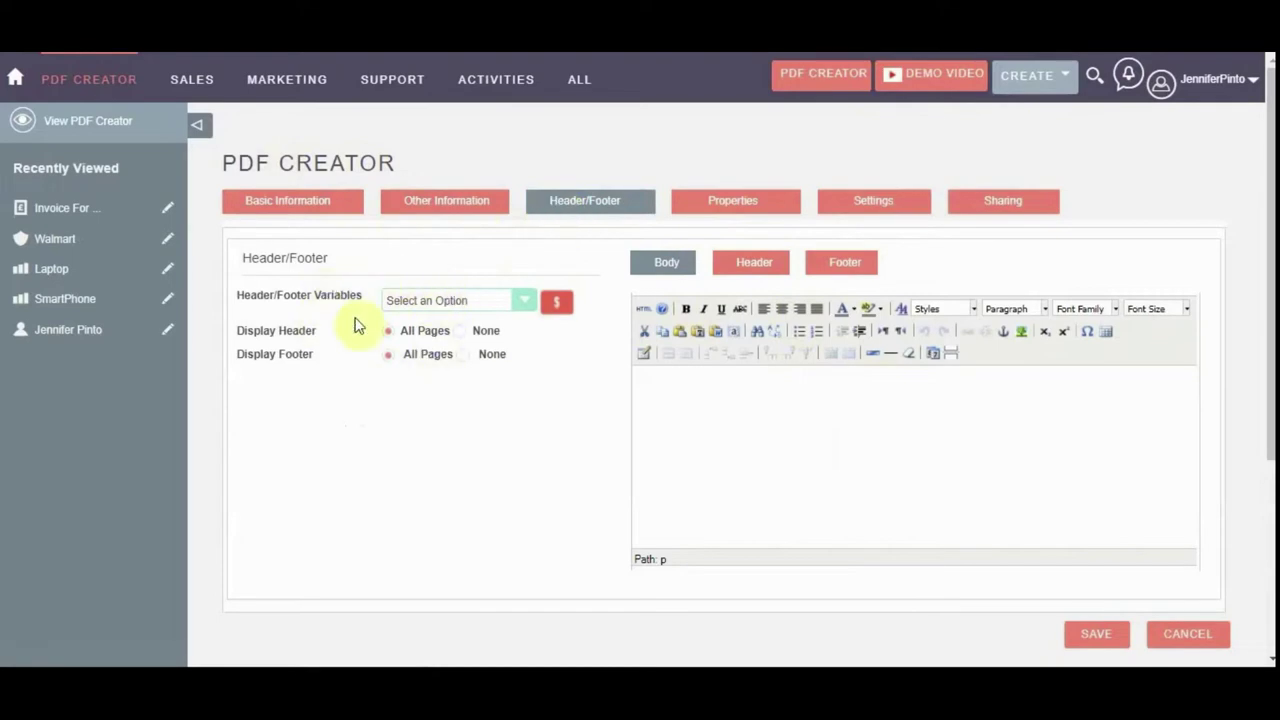
click(733, 205)
scroll(372, 305, down, 1)
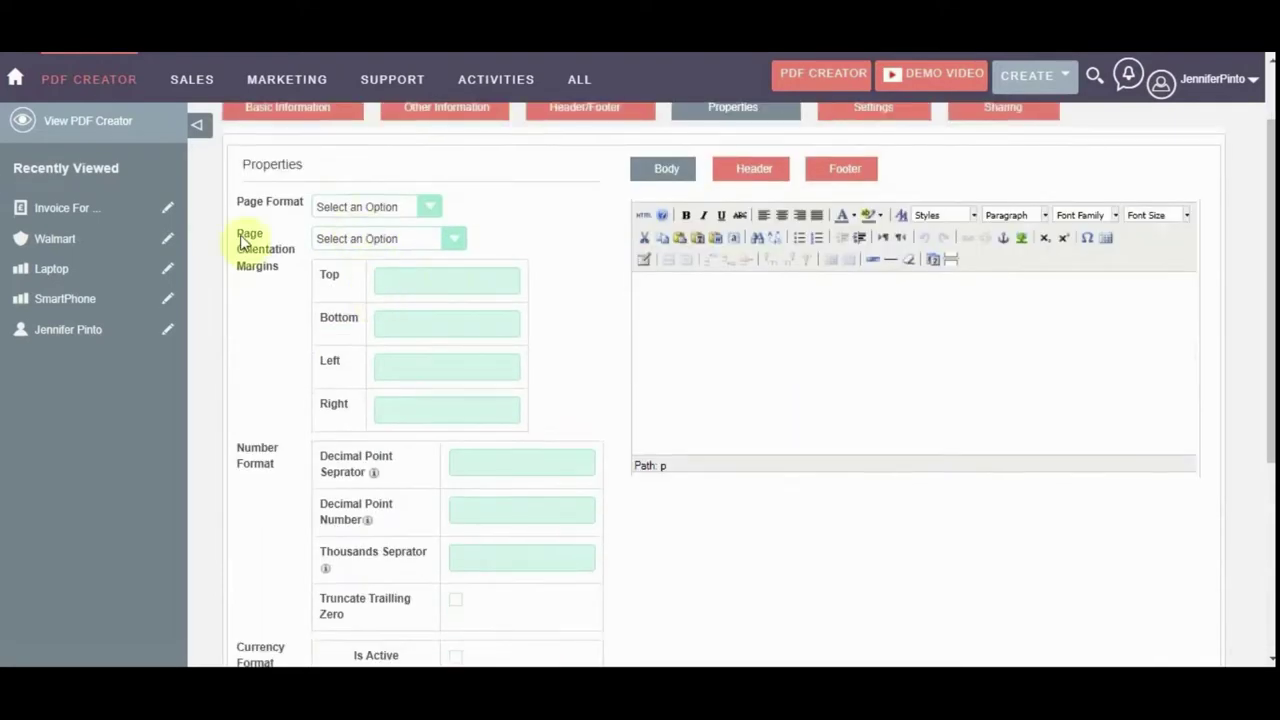
scroll(474, 310, down, 3)
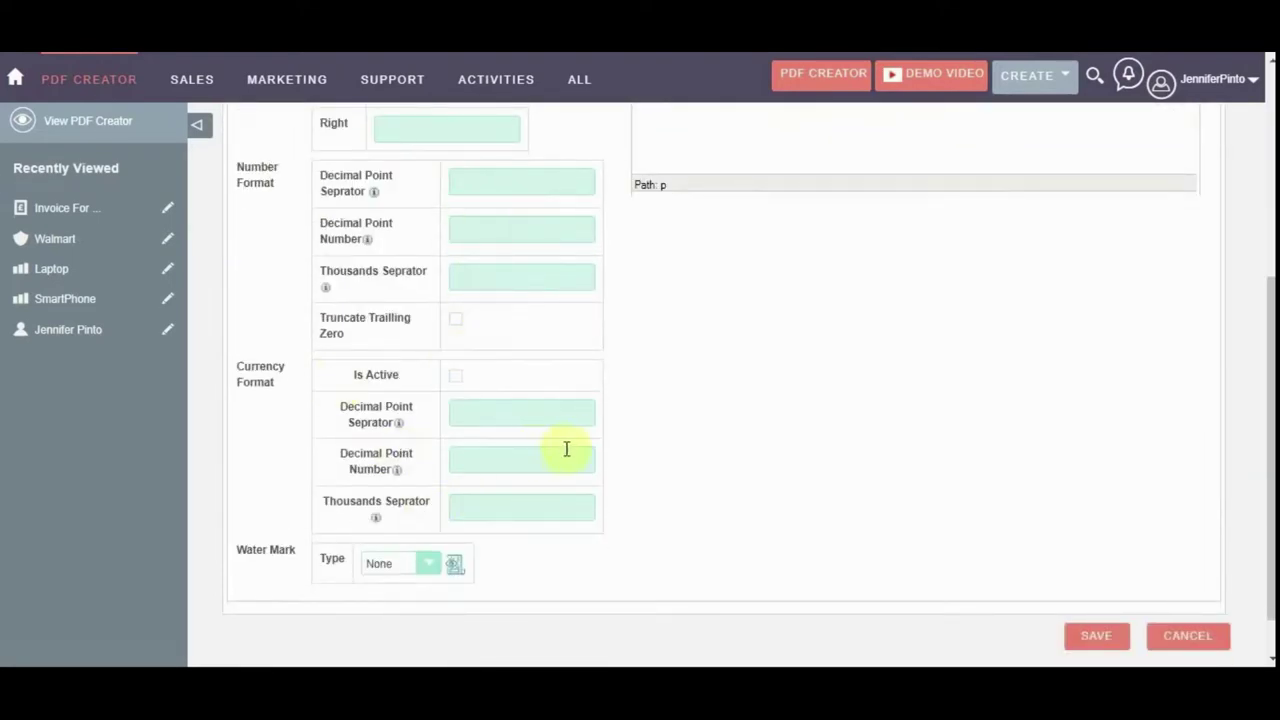
scroll(570, 449, up, 4)
click(818, 210)
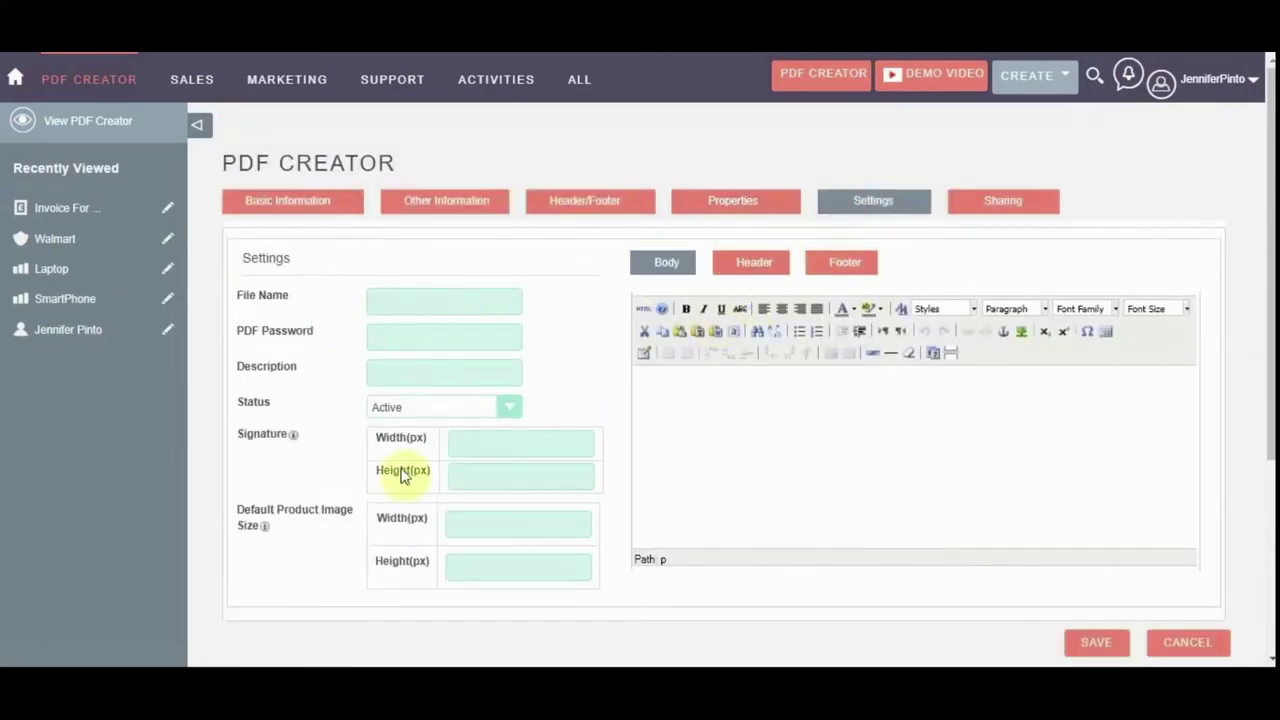
click(983, 202)
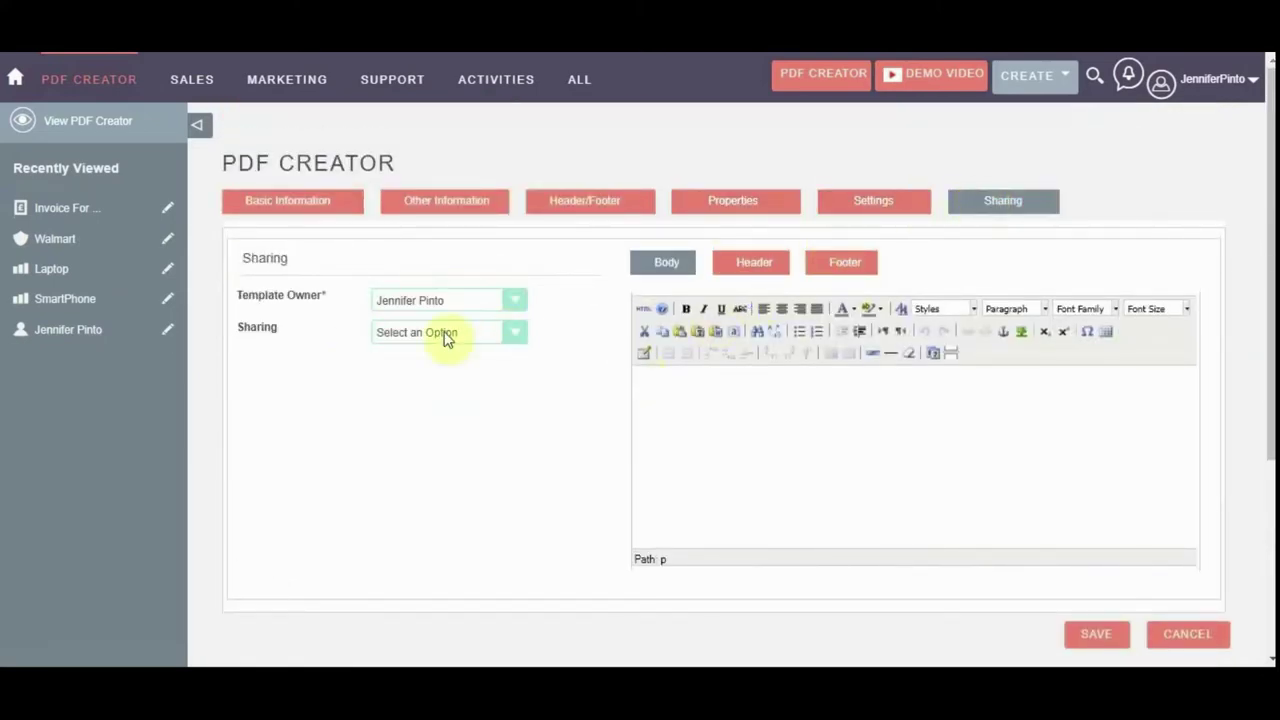
scroll(580, 350, down, 1)
scroll(607, 357, up, 1)
click(346, 206)
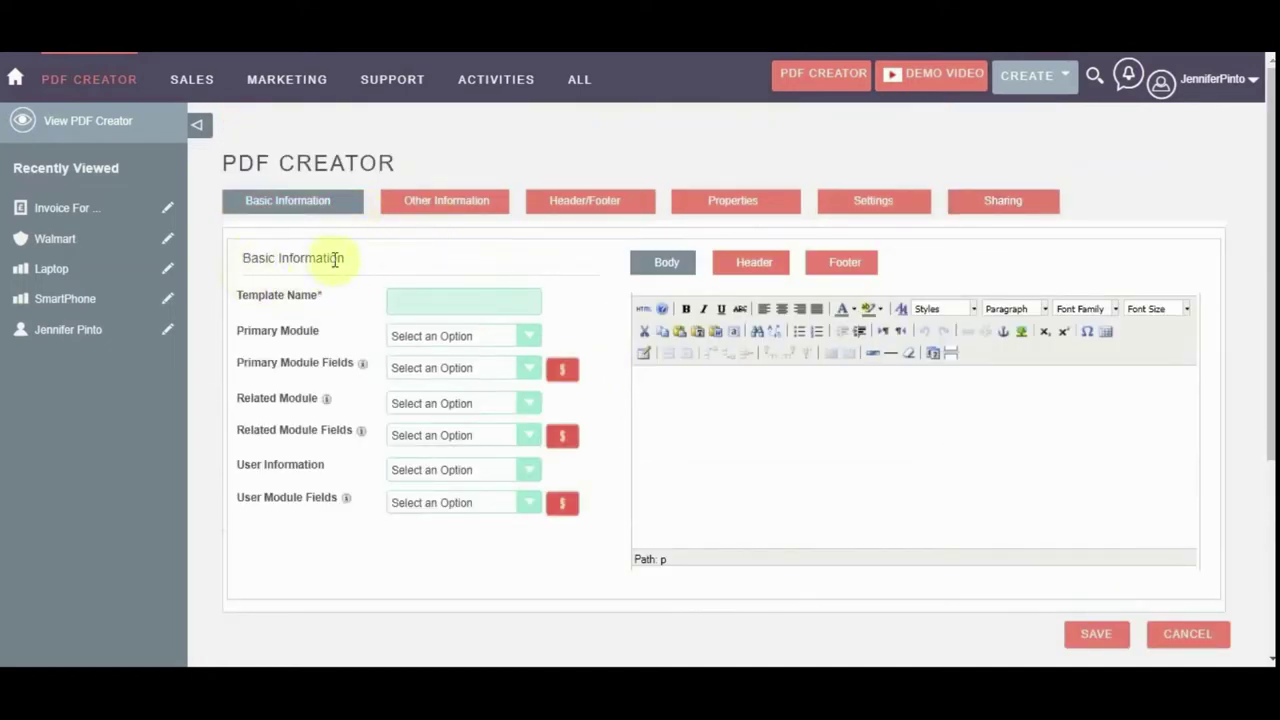
Name the template "Invoice Template" and set its primary module to Invoices.
click(414, 298)
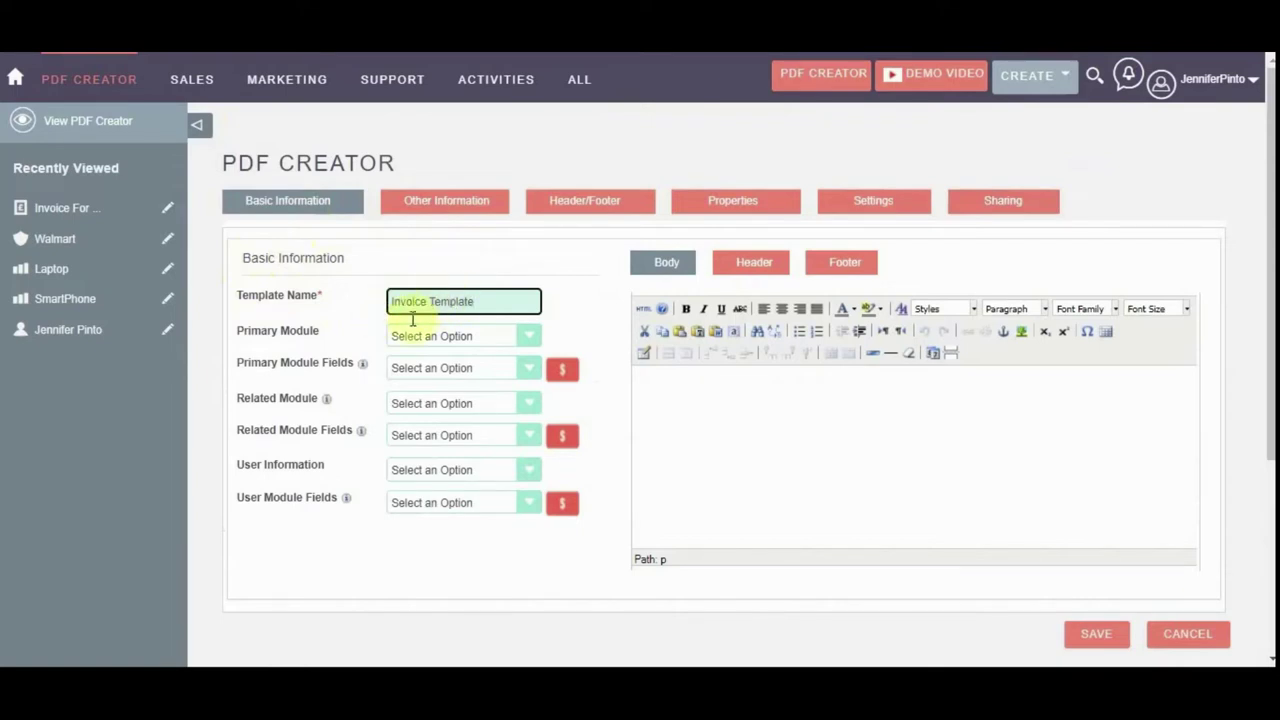
click(412, 336)
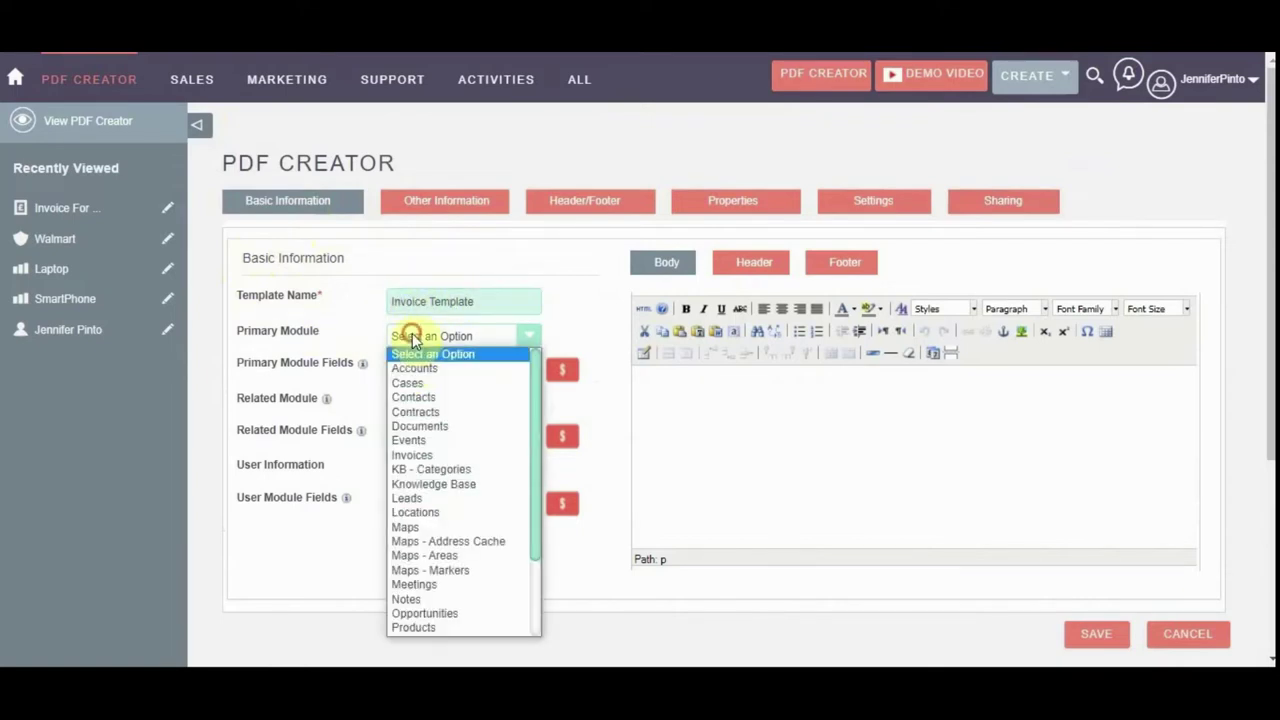
click(425, 455)
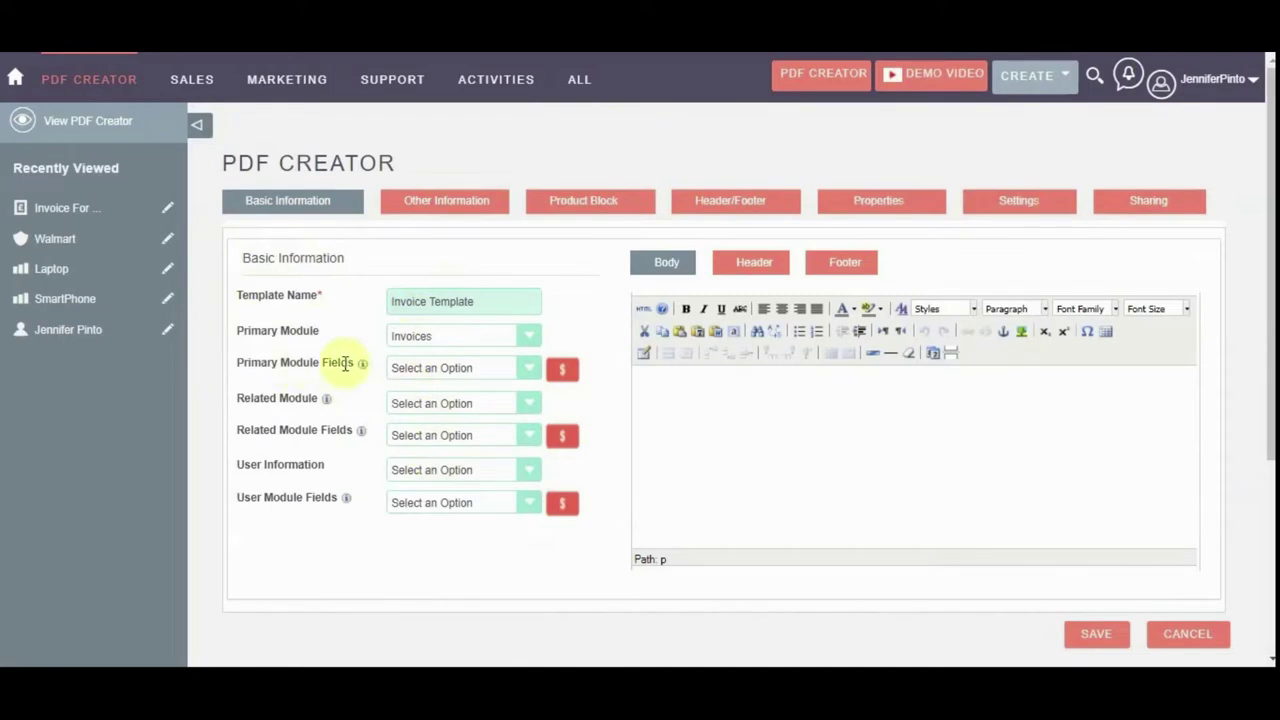
Add the line "Invoice Title -" to the template body, followed by the Title variable of the primary module.
click(429, 367)
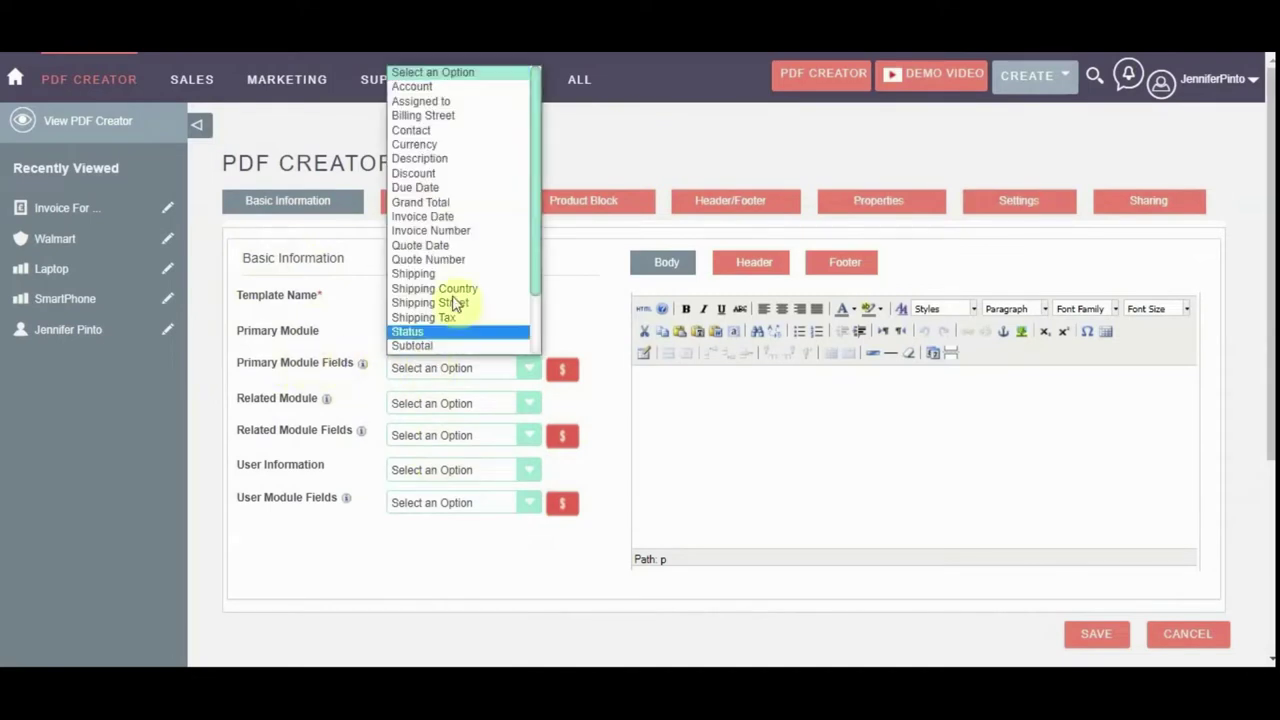
click(486, 366)
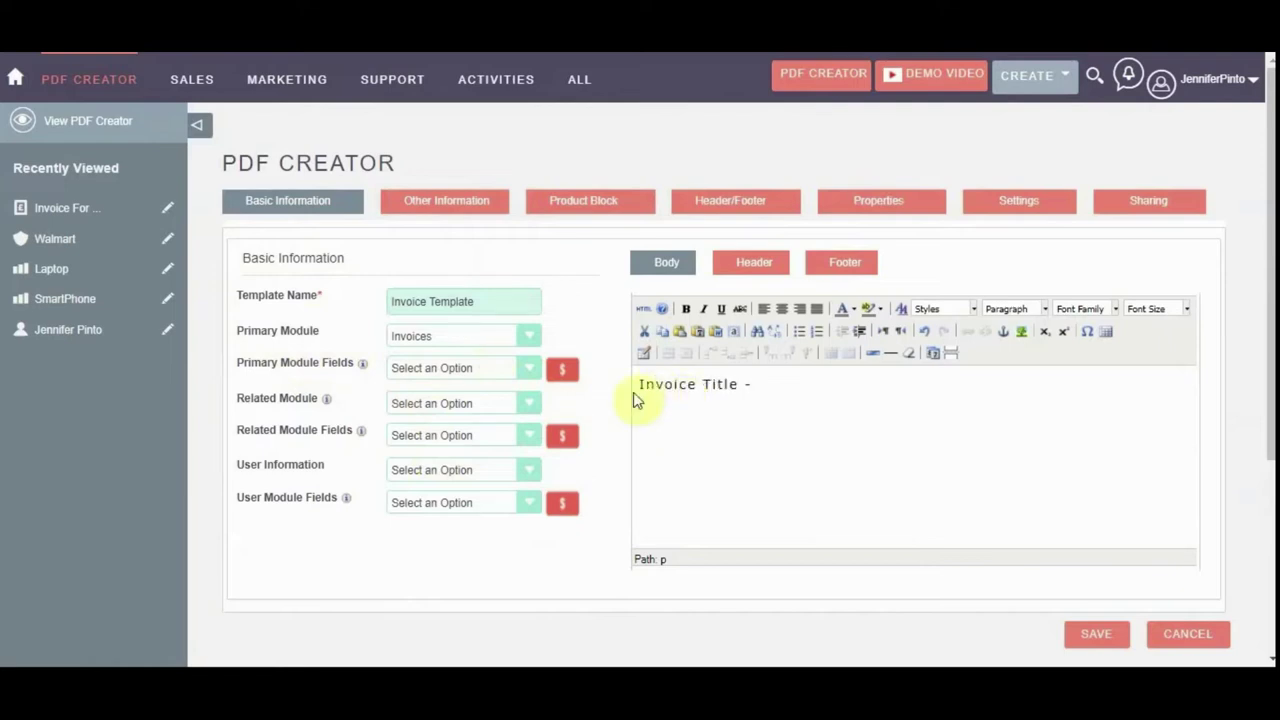
click(533, 372)
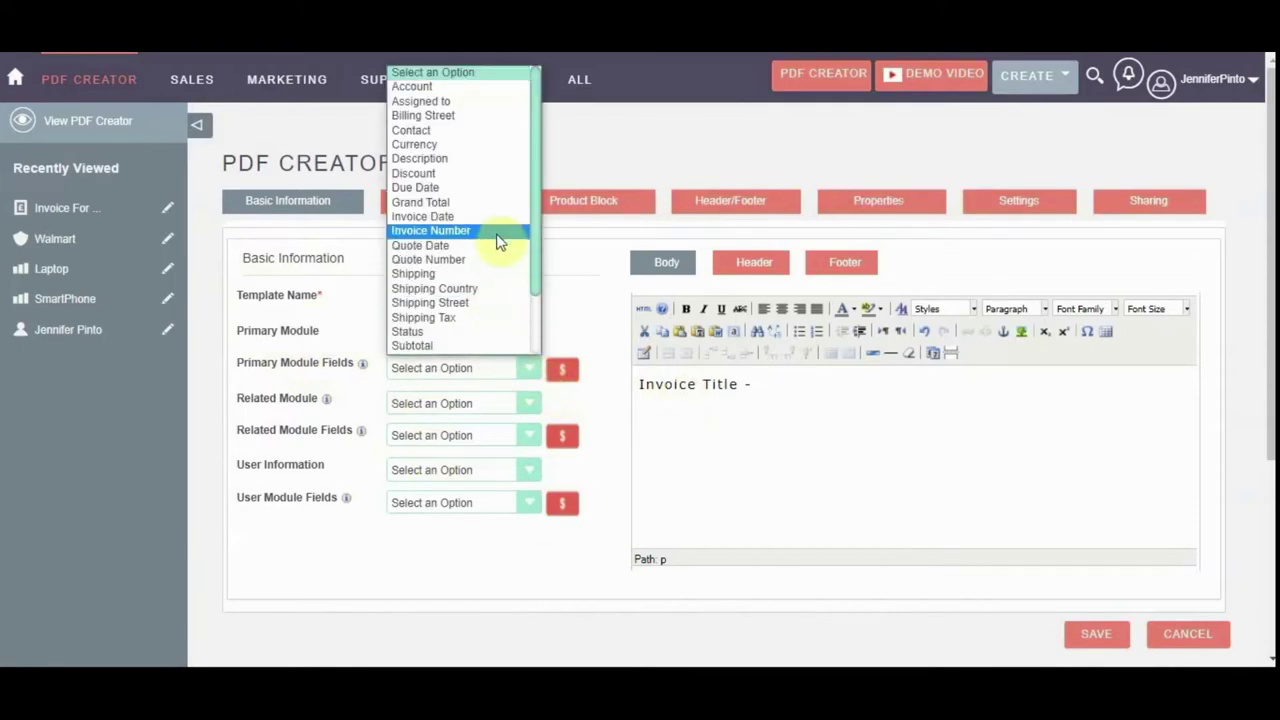
scroll(531, 221, down, 2)
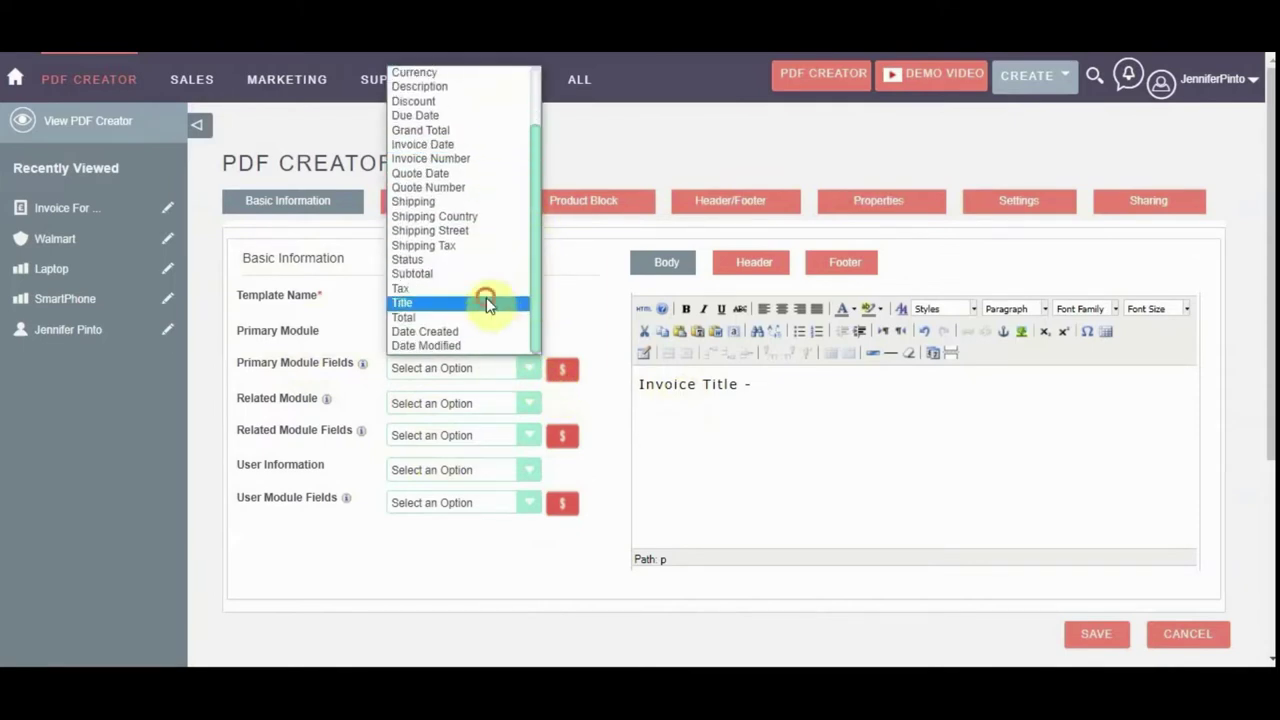
click(486, 302)
click(563, 371)
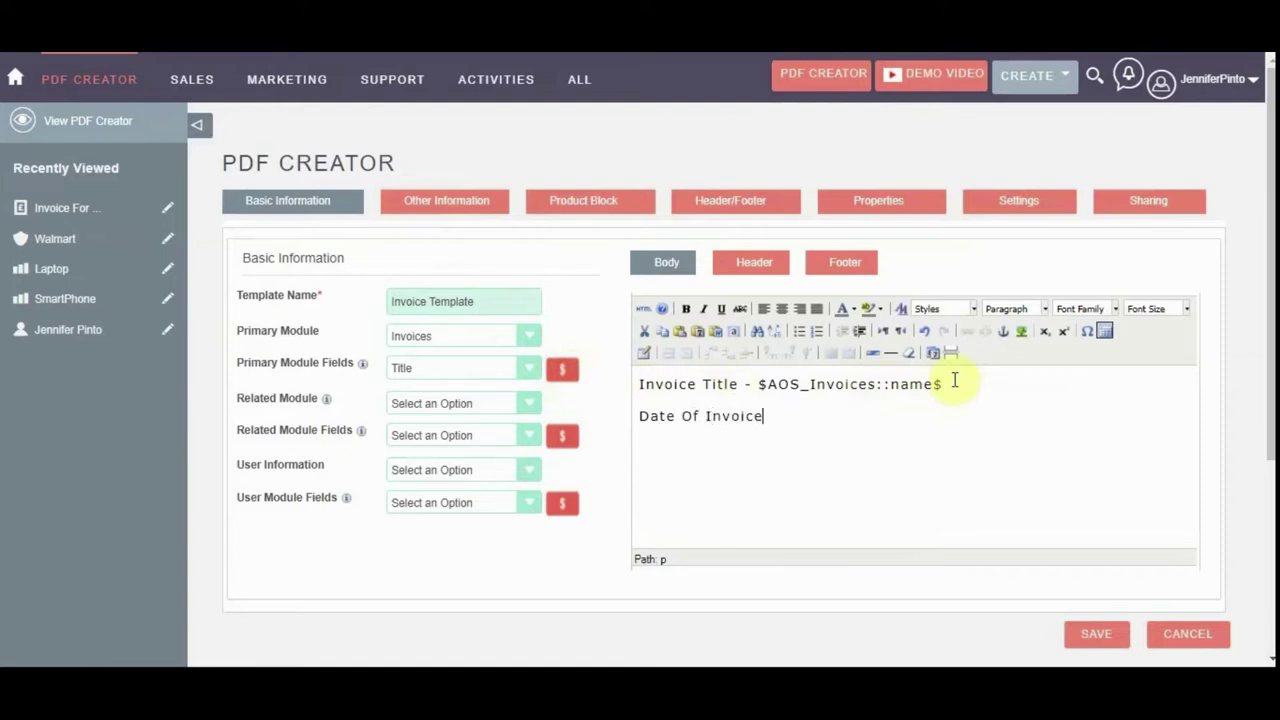
Add the line "Date Of Invoice -" to the body, followed by the current date variable in dd-mm-yyyy format.
click(800, 416)
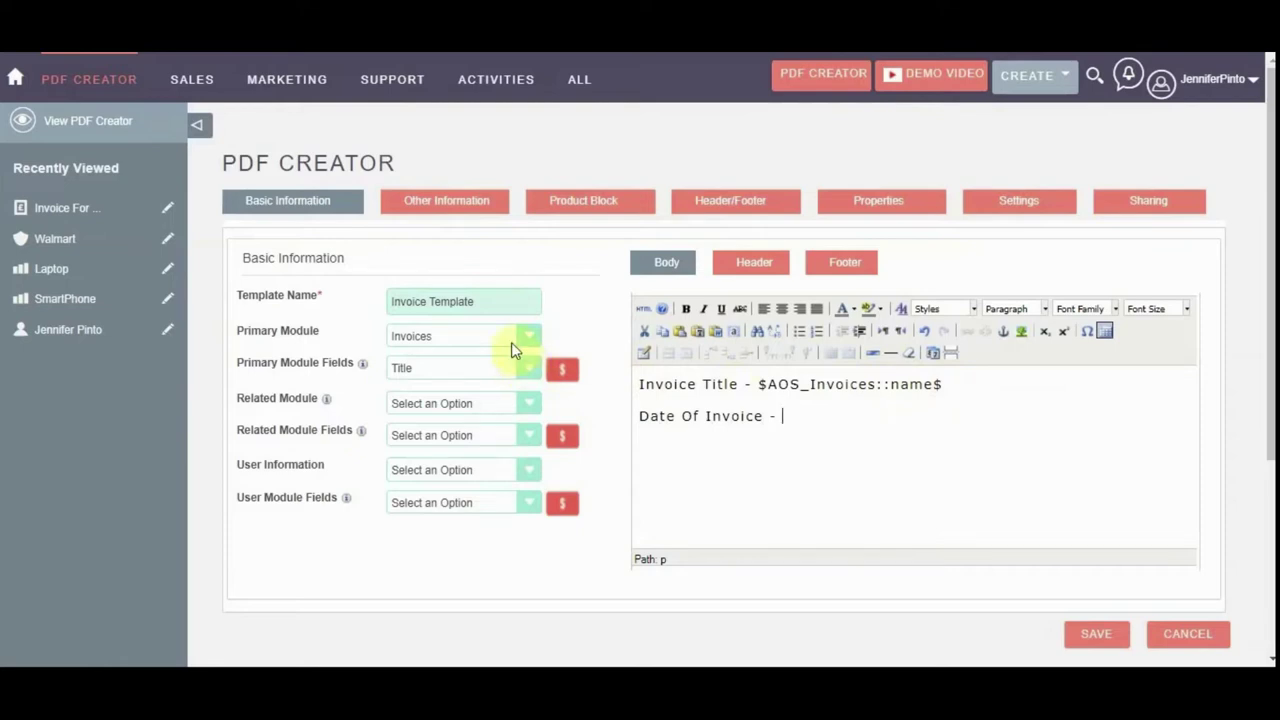
click(462, 205)
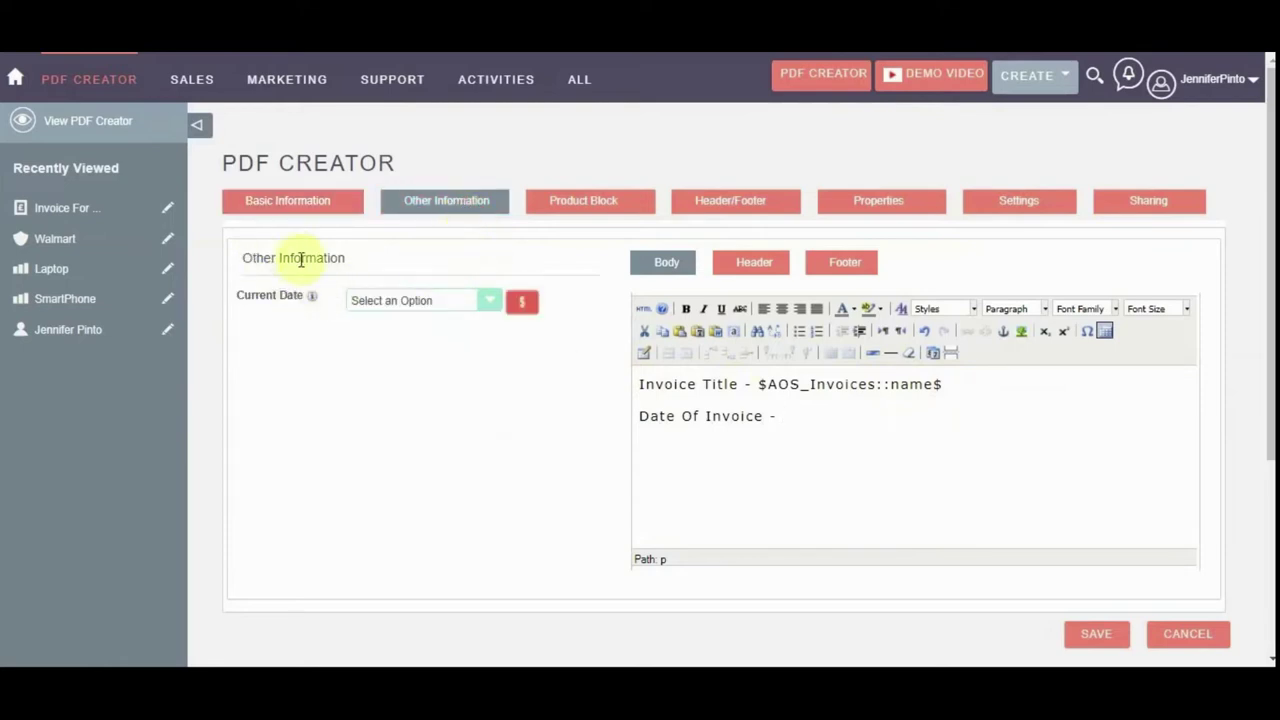
click(380, 302)
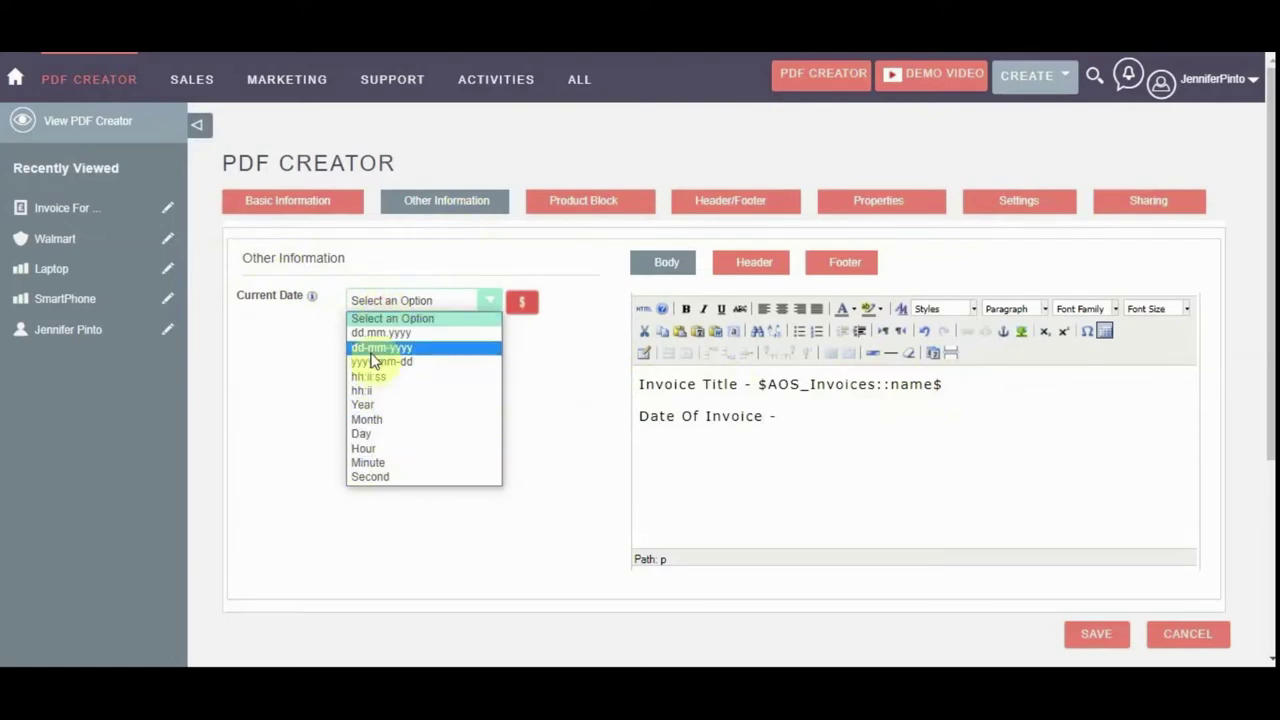
click(378, 350)
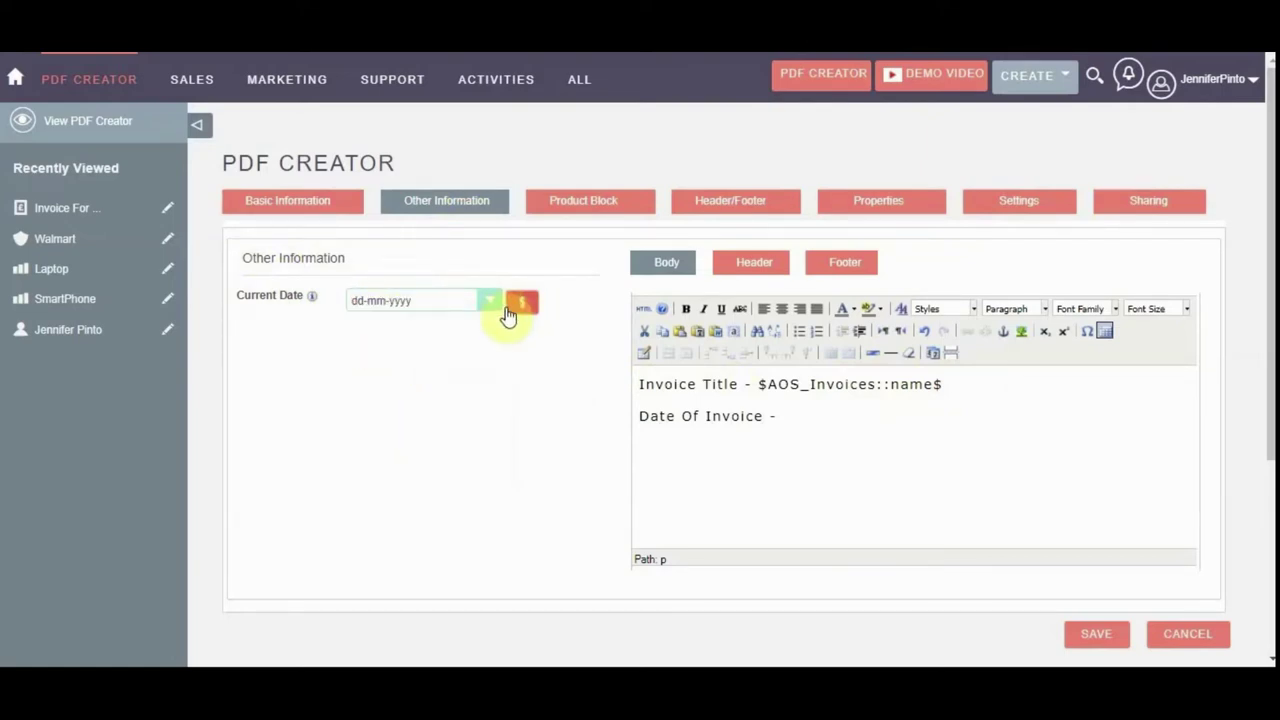
click(518, 305)
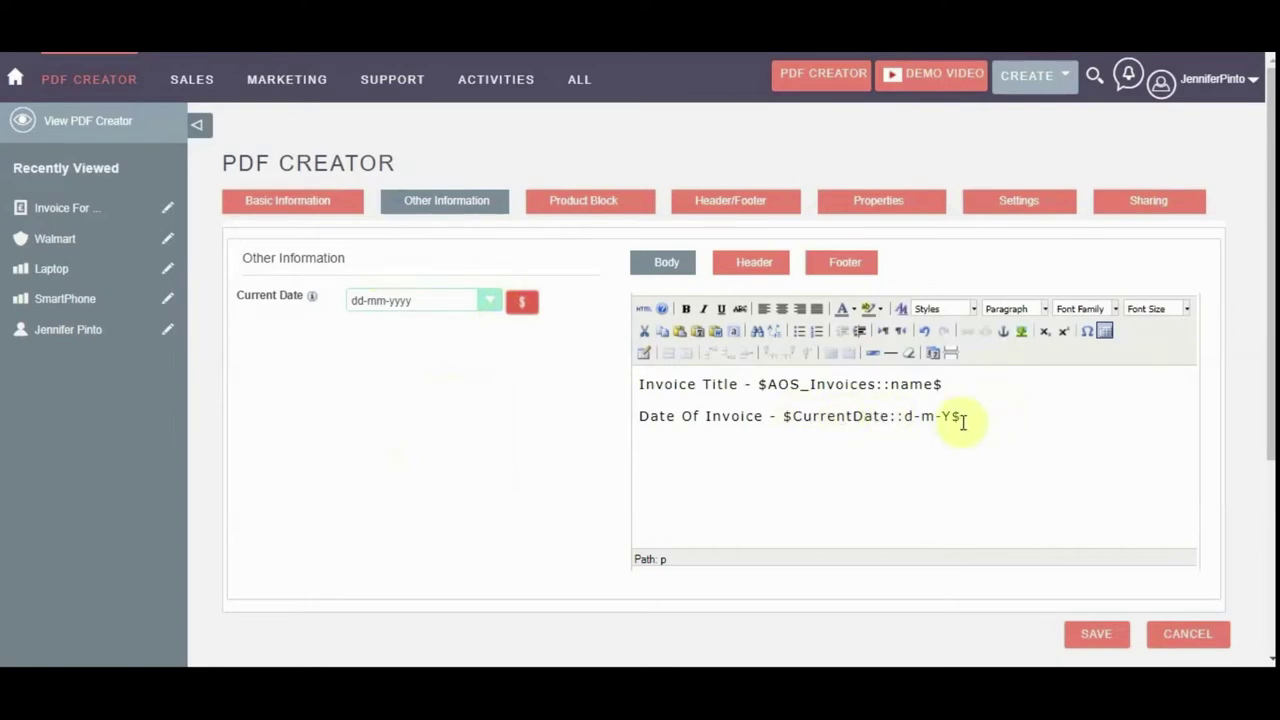
Add the line "Account Name -" below a blank line in the body, followed by the related Account module's Name variable.
click(300, 205)
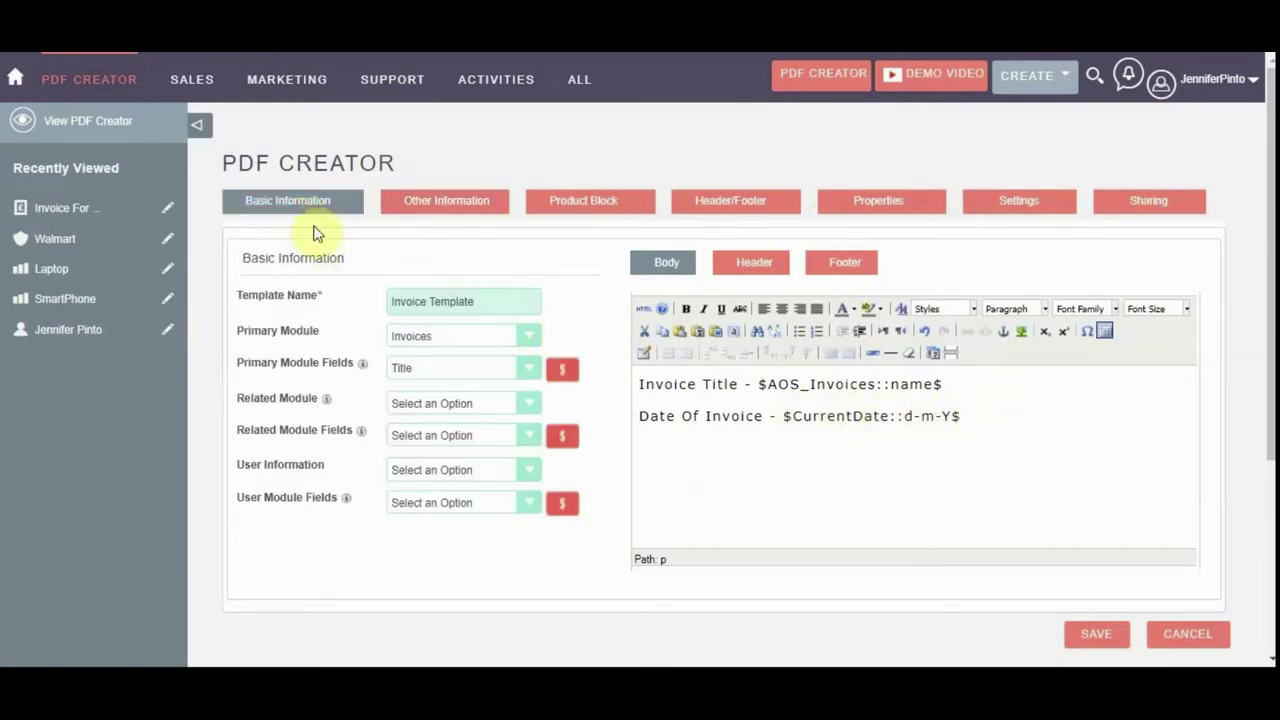
click(451, 404)
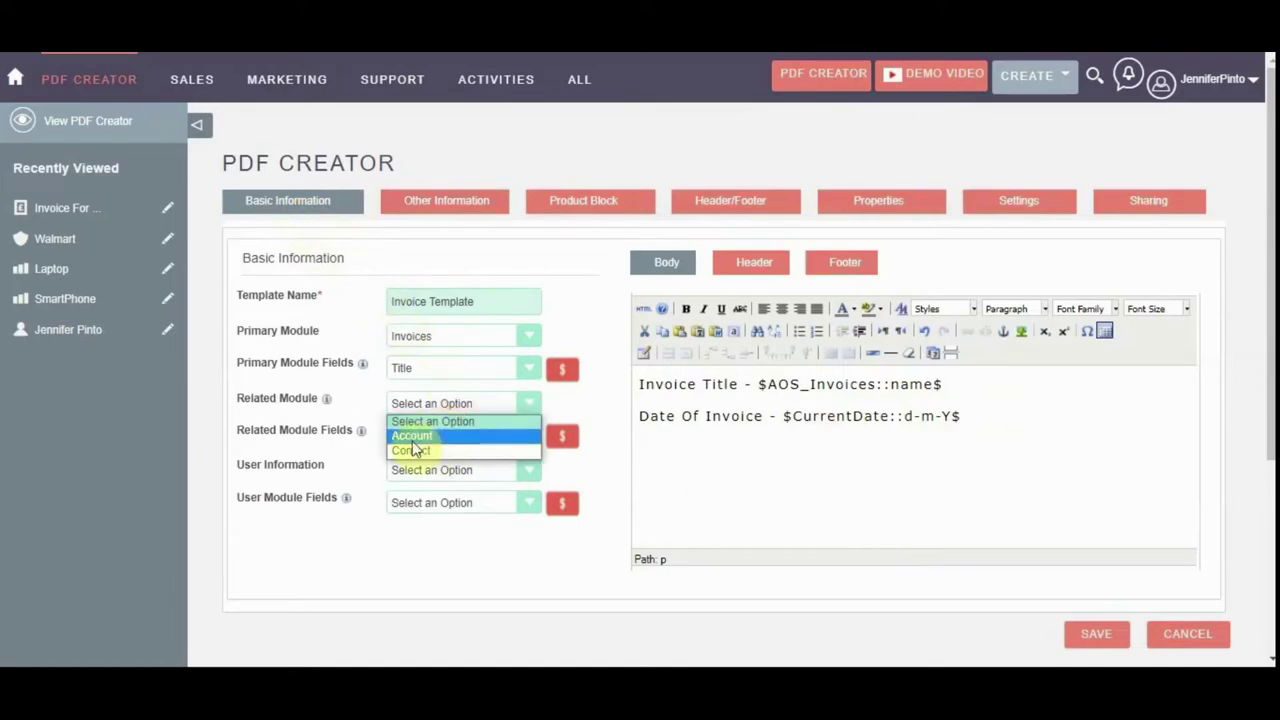
click(435, 410)
click(659, 457)
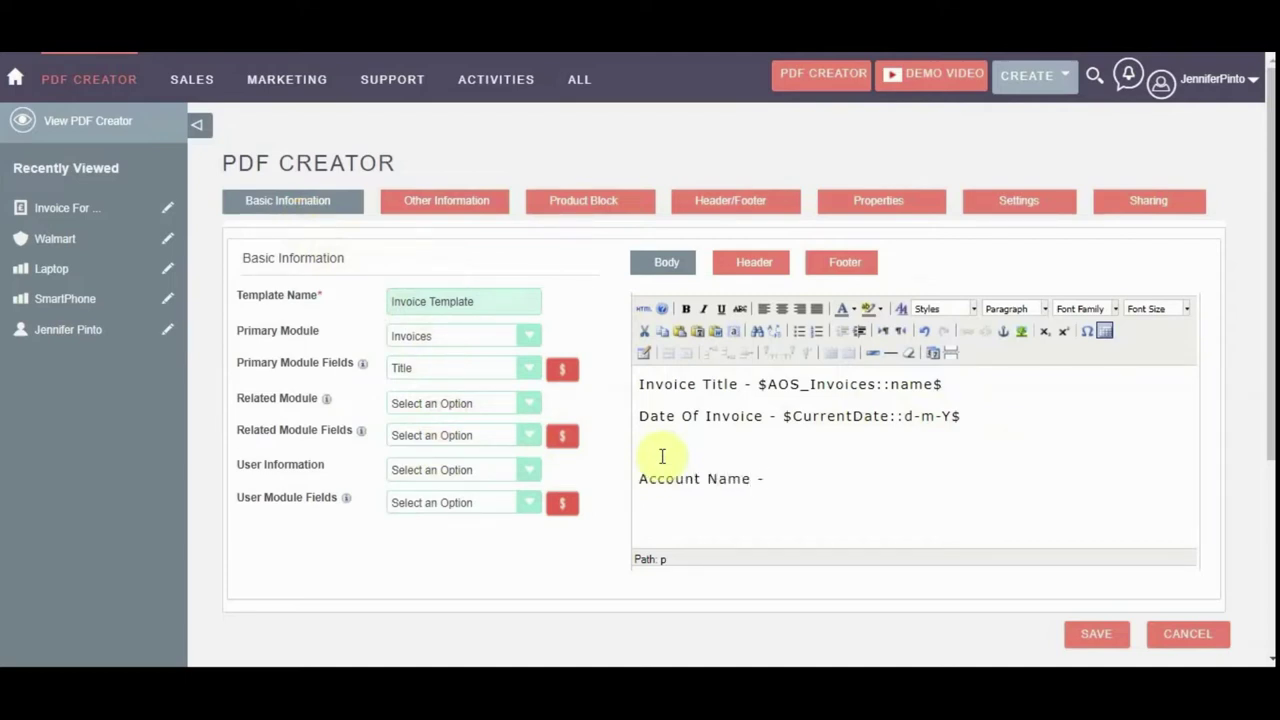
click(478, 407)
click(478, 434)
click(447, 440)
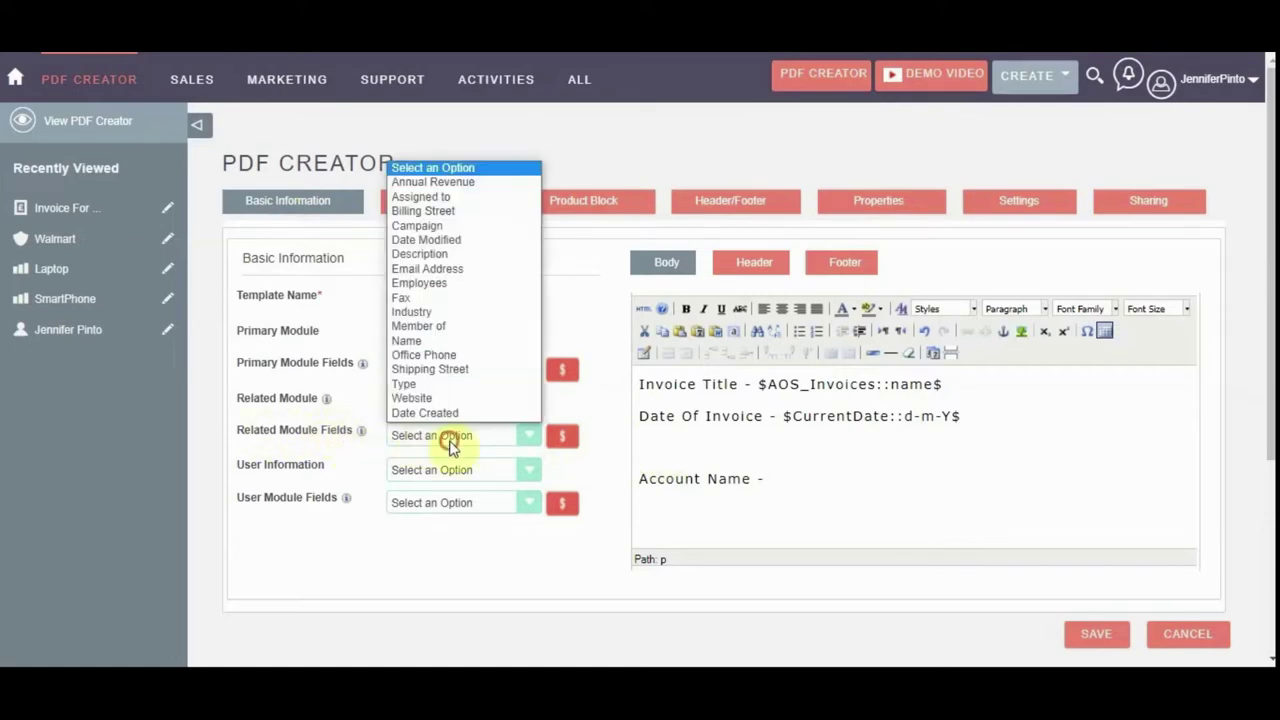
click(449, 341)
click(562, 441)
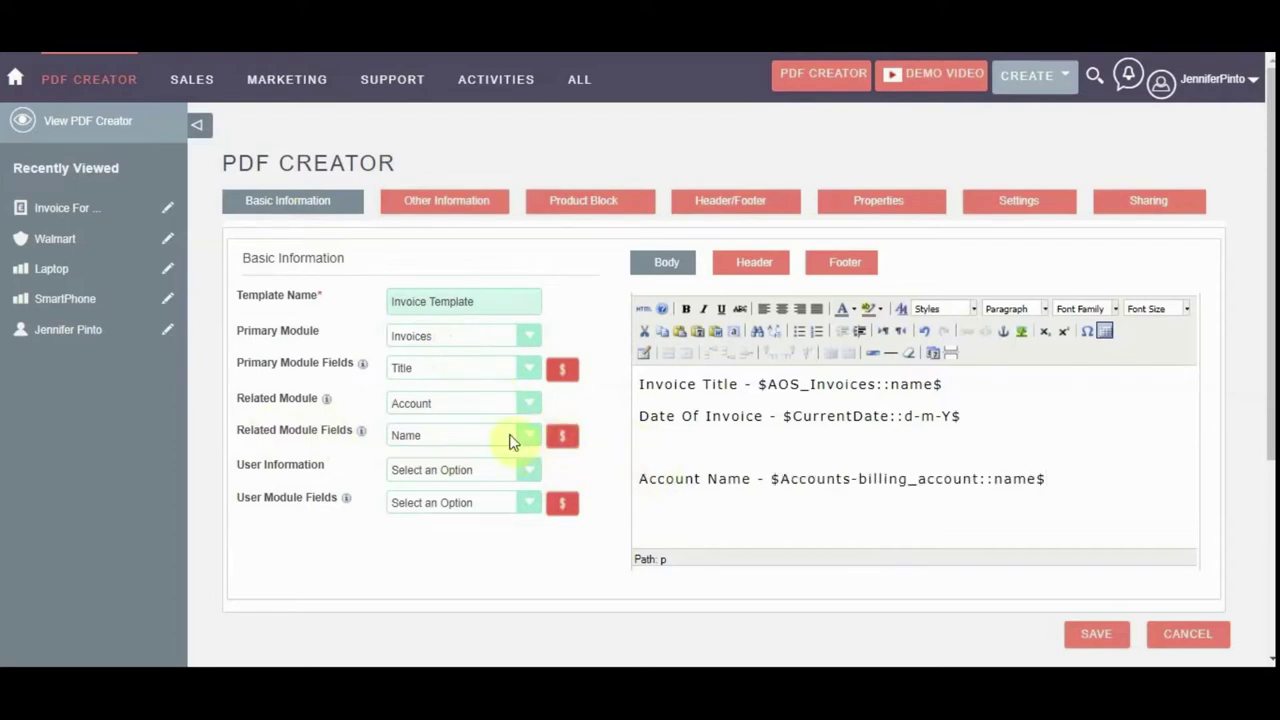
Add the line "Contact Name -" to the body, followed by the related Contact module's First Name variable.
click(471, 403)
click(473, 450)
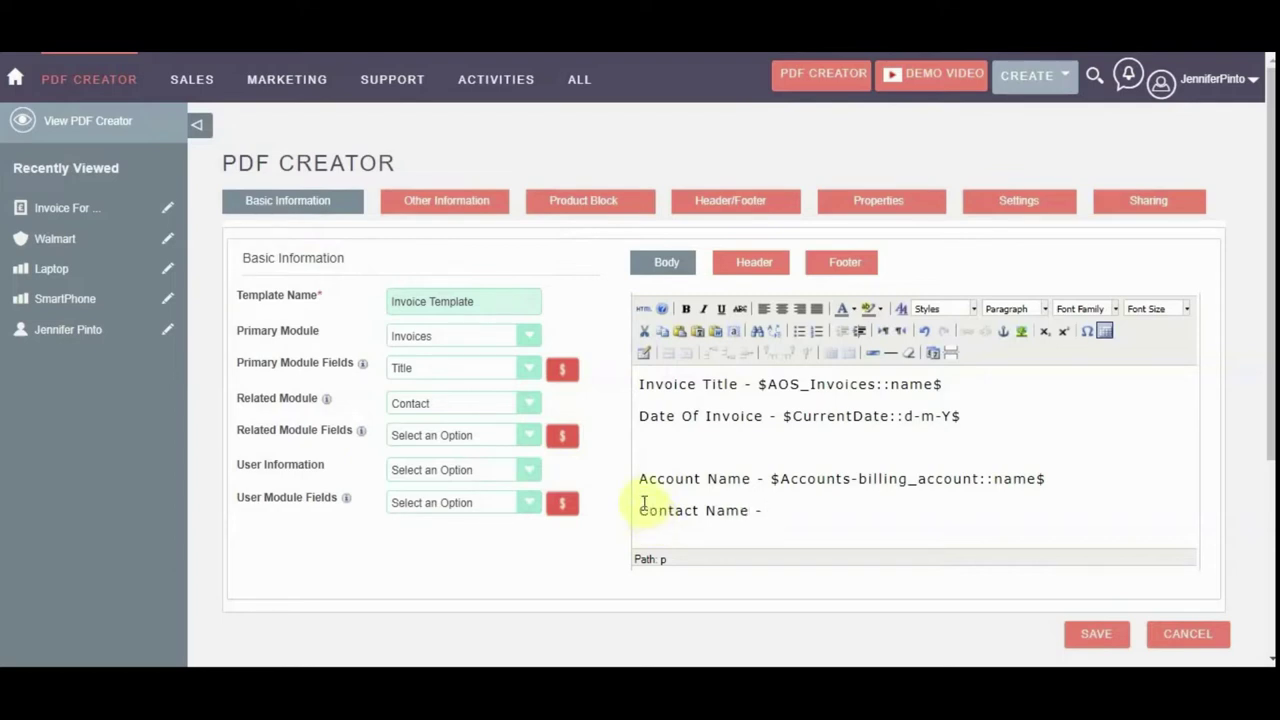
click(528, 433)
scroll(497, 395, down, 1)
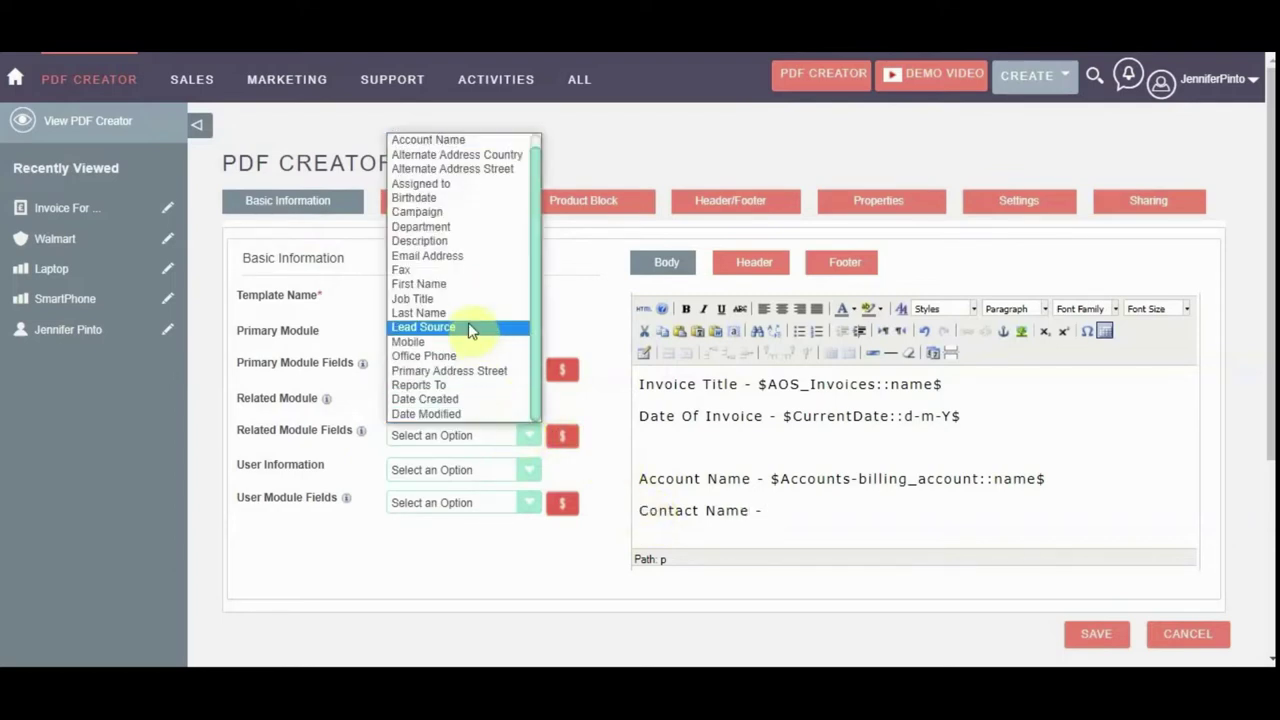
click(456, 285)
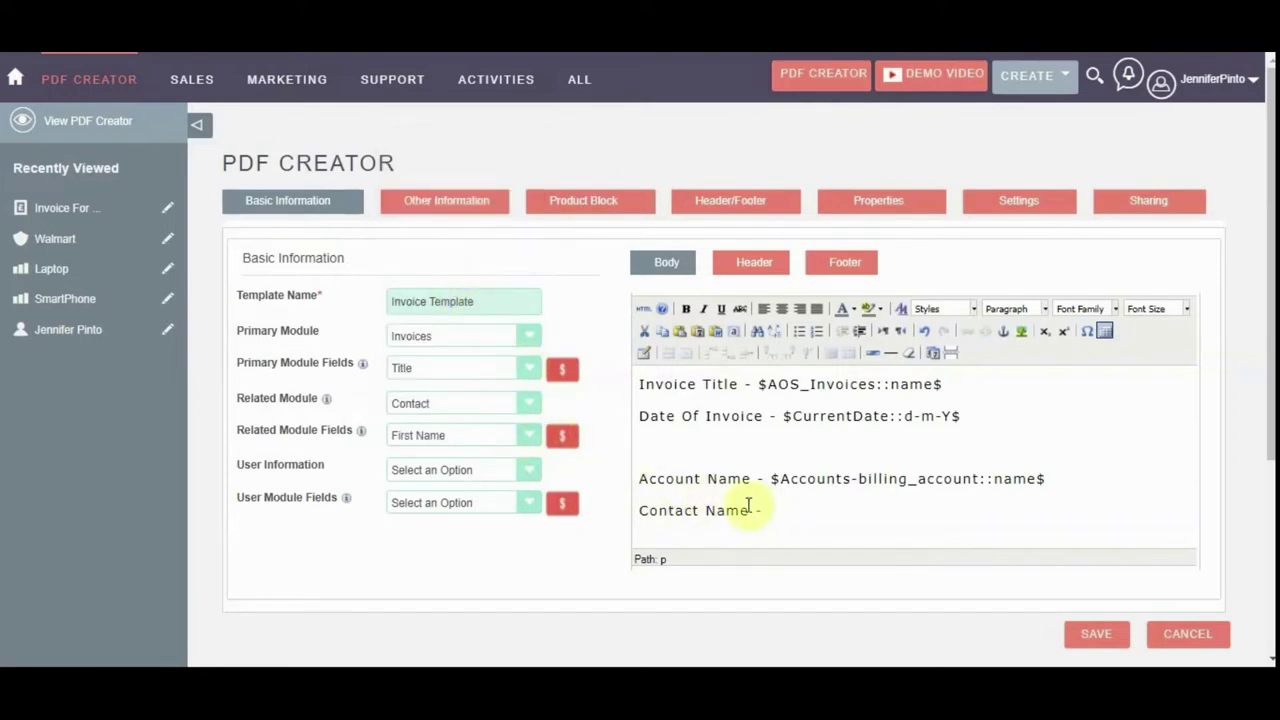
click(563, 437)
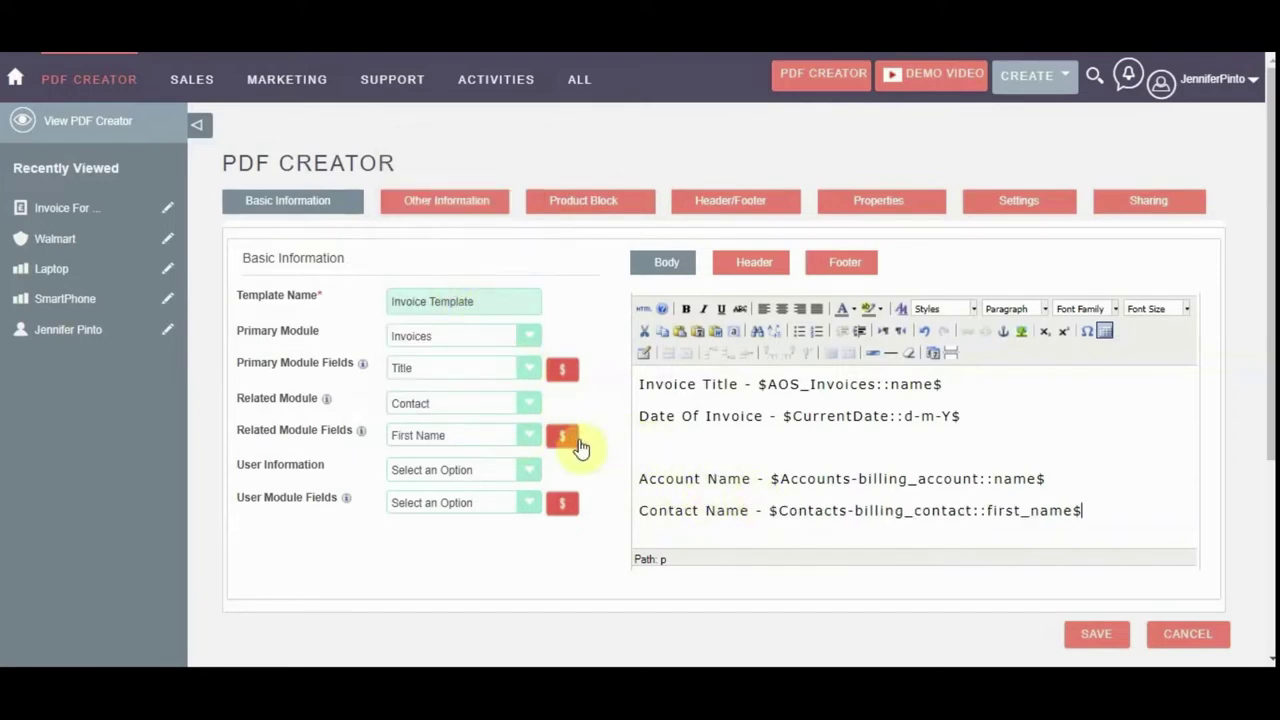
Append the related Contact module's Last Name variable to the "Contact Name -" line.
click(460, 436)
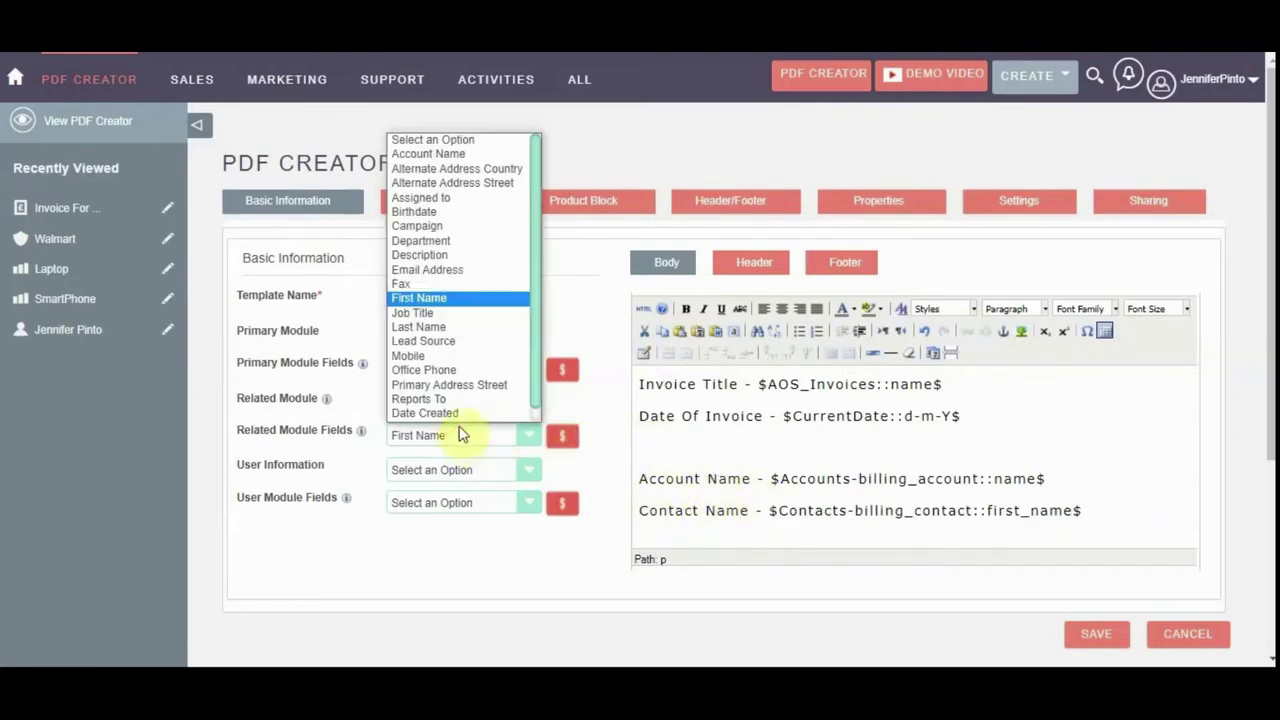
click(444, 327)
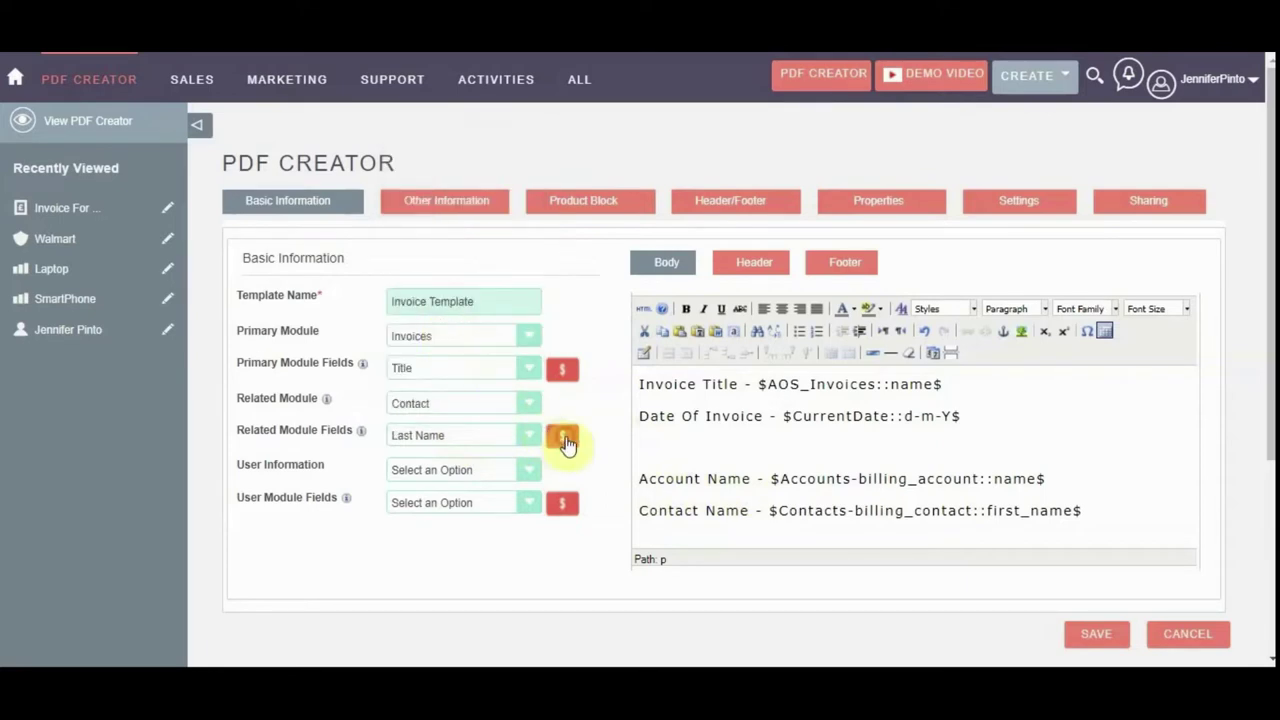
click(562, 436)
Add the line "Assigned To -" below the contact line, followed by the Full Name variable of the Assigned To User.
key(Return)
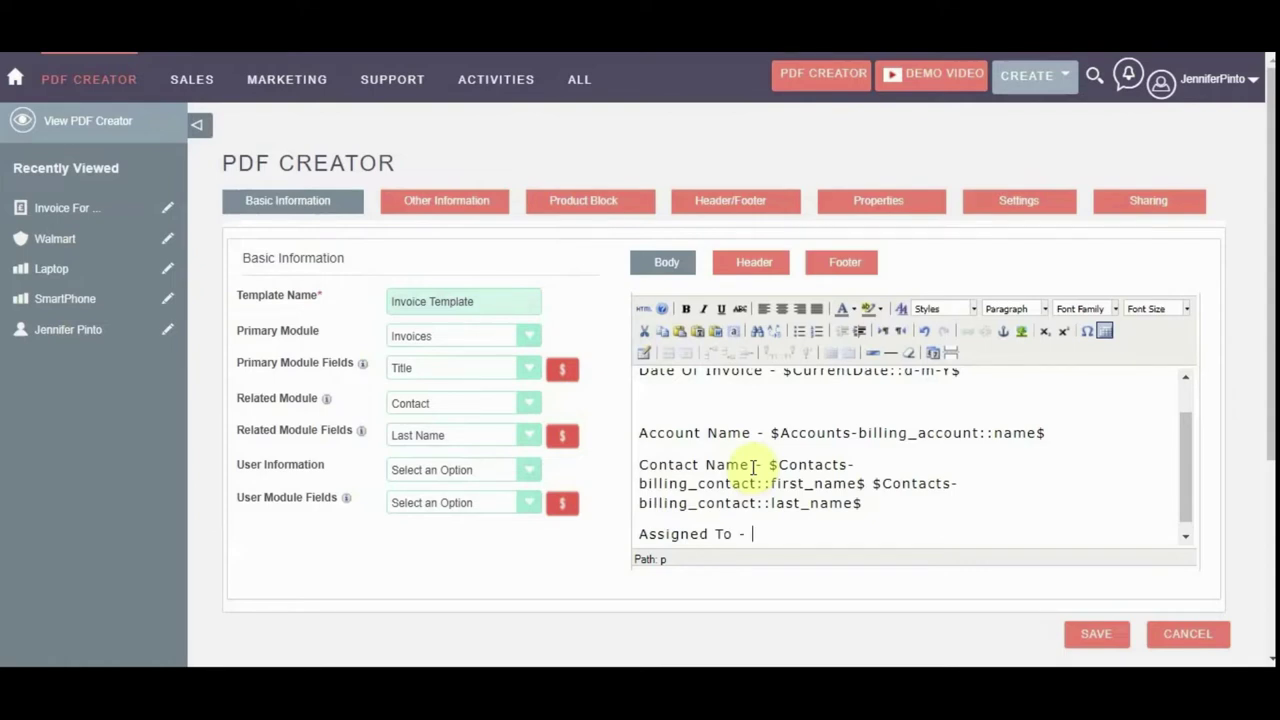
click(424, 470)
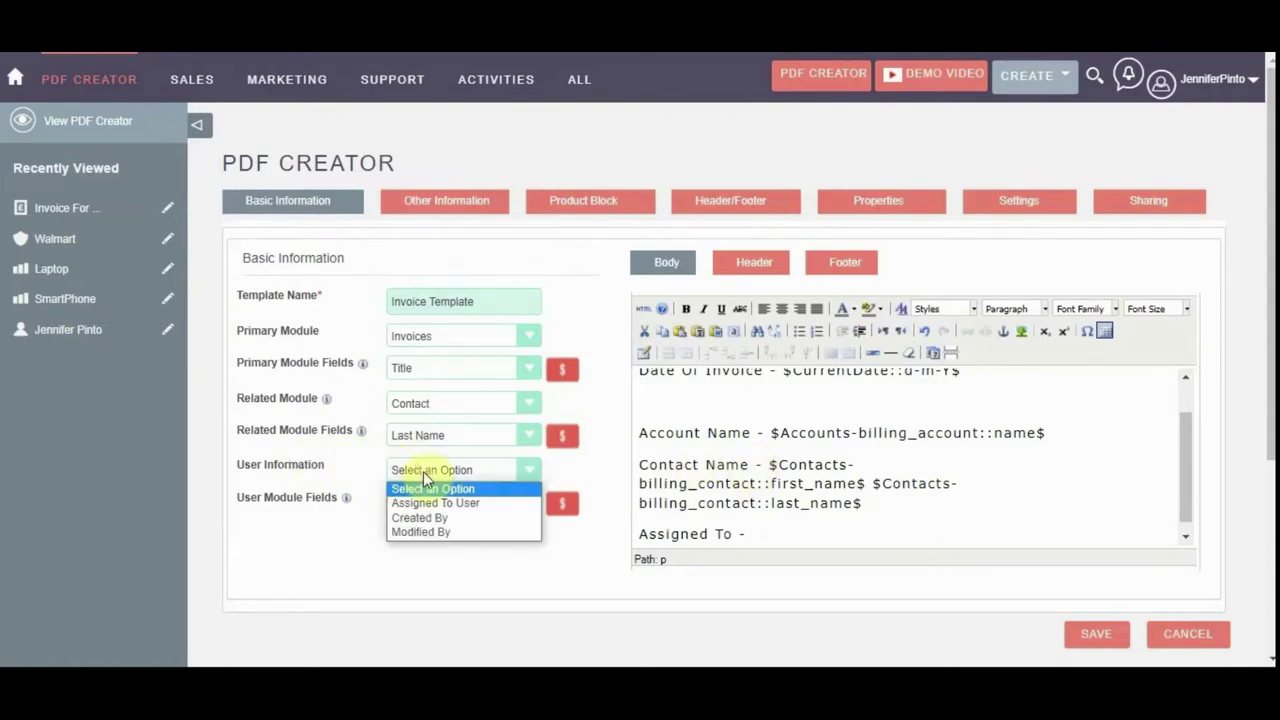
click(428, 503)
click(434, 503)
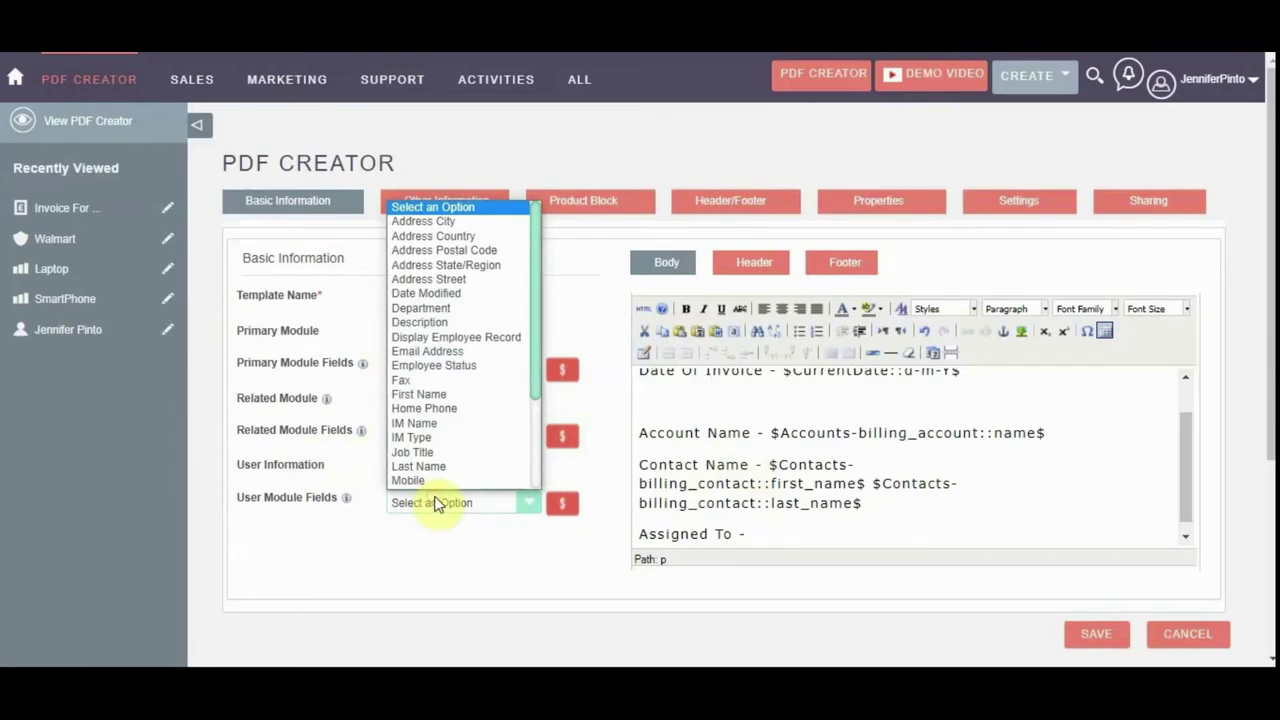
drag(534, 320, 541, 422)
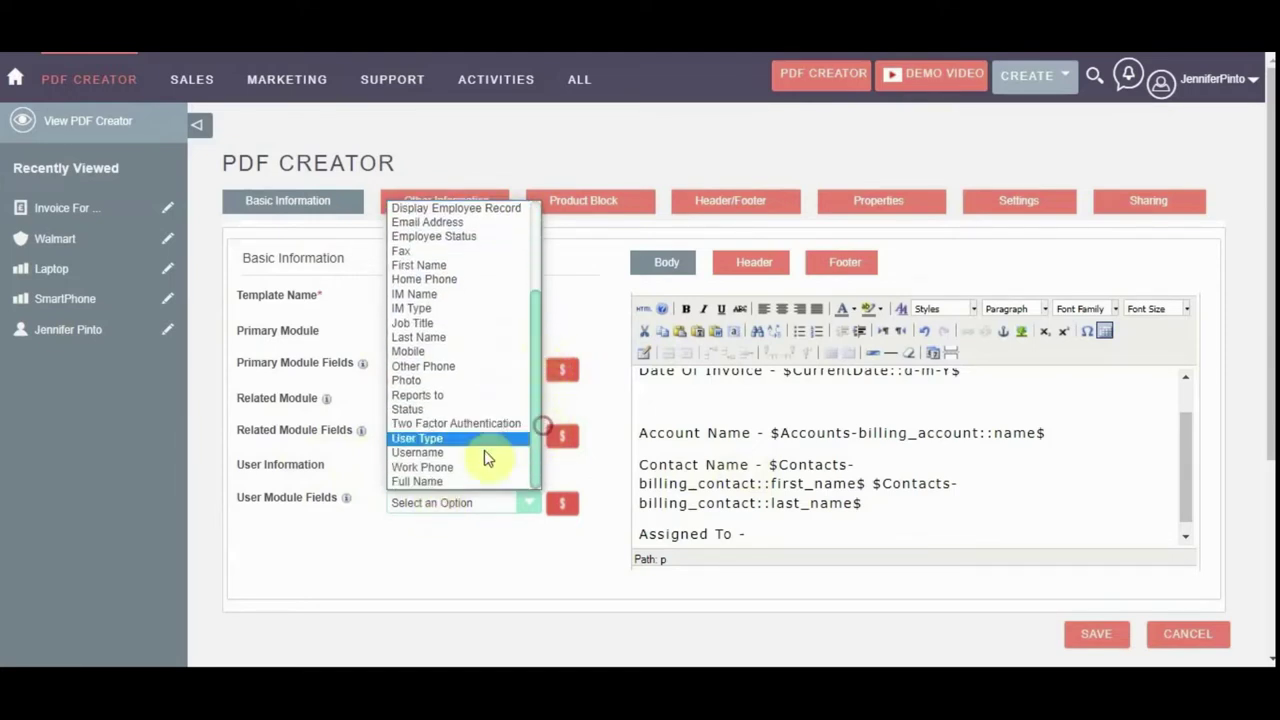
click(440, 481)
click(561, 503)
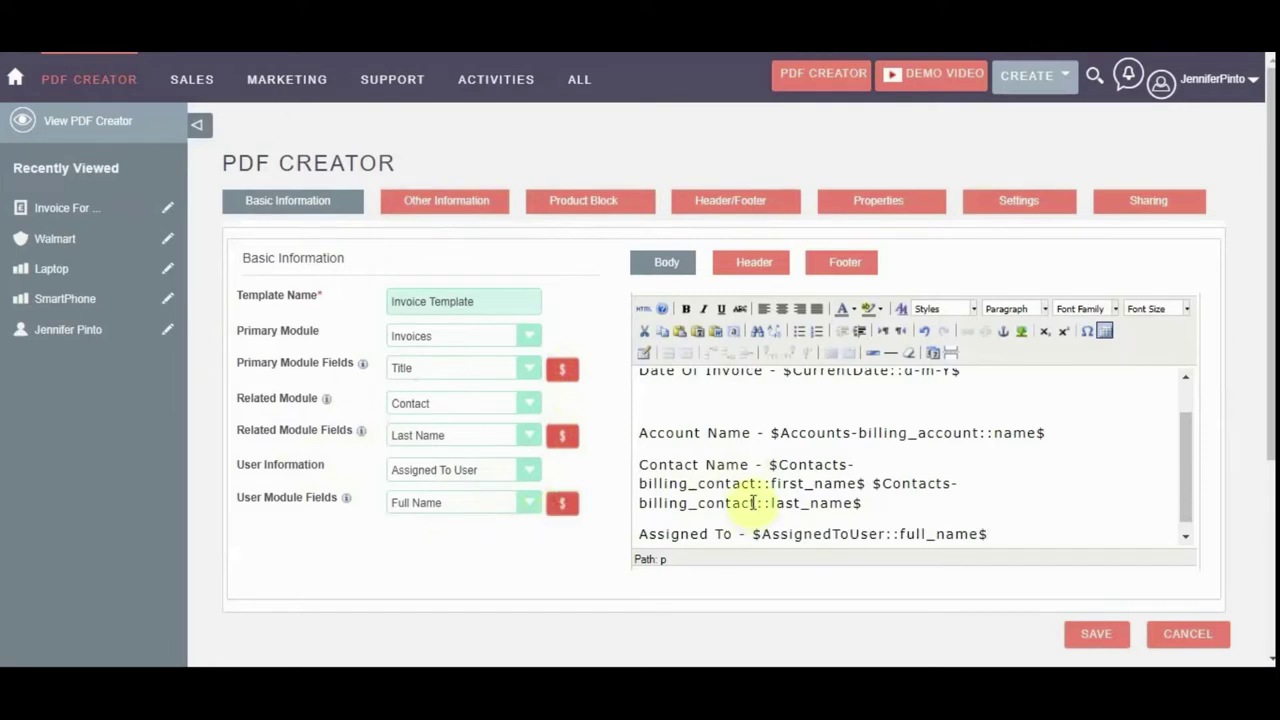
Format the "Invoice Title" and "Date Of Invoice" lines in the body as Heading 2.
scroll(808, 500, down, 1)
scroll(808, 491, up, 3)
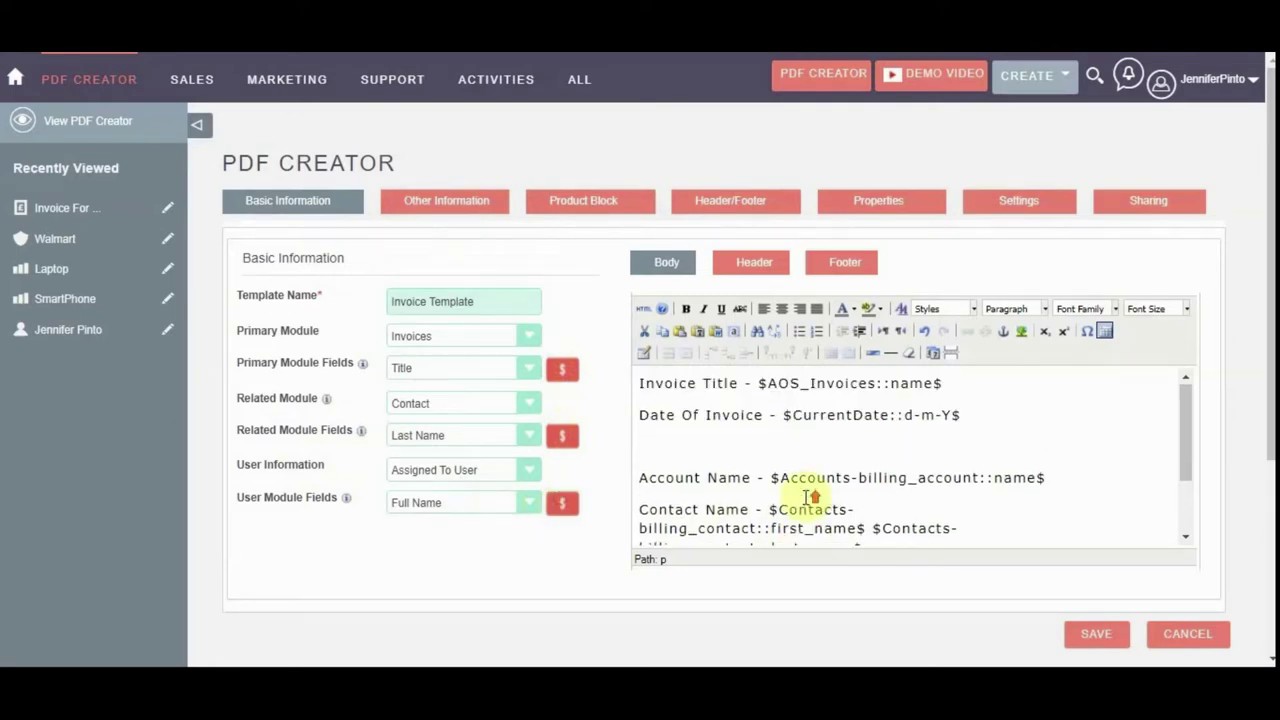
drag(639, 384, 960, 414)
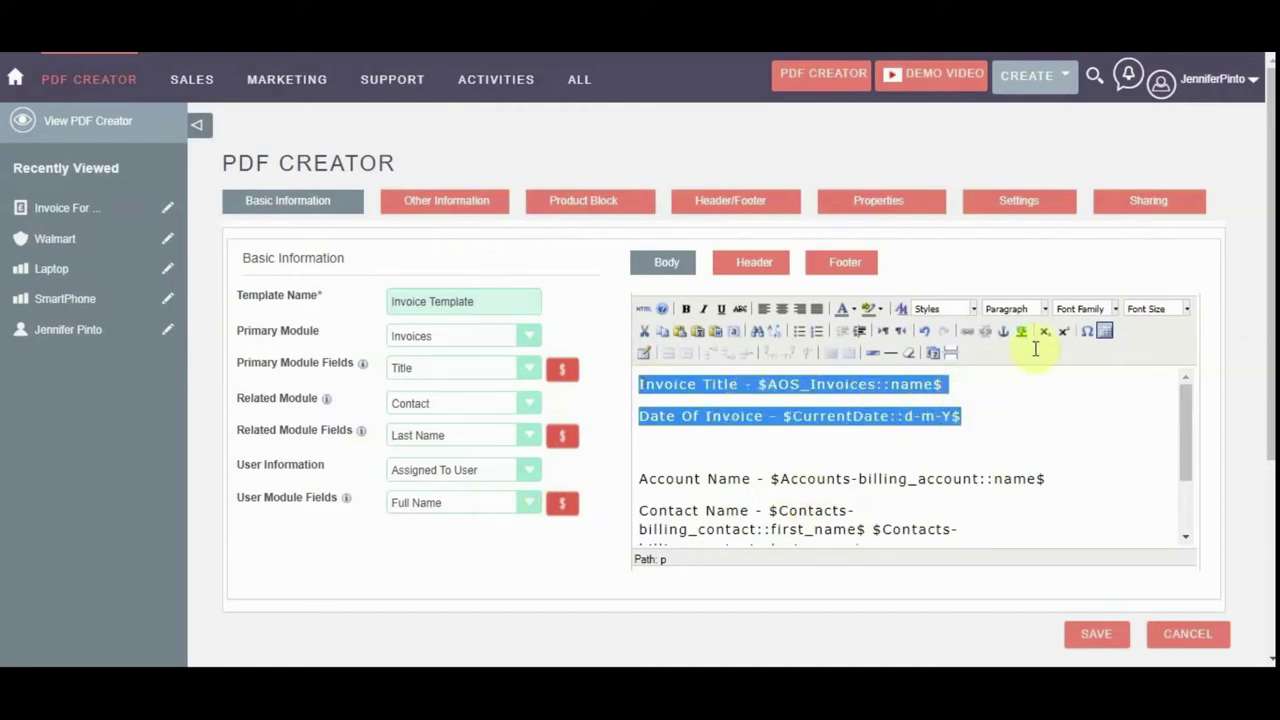
click(1045, 309)
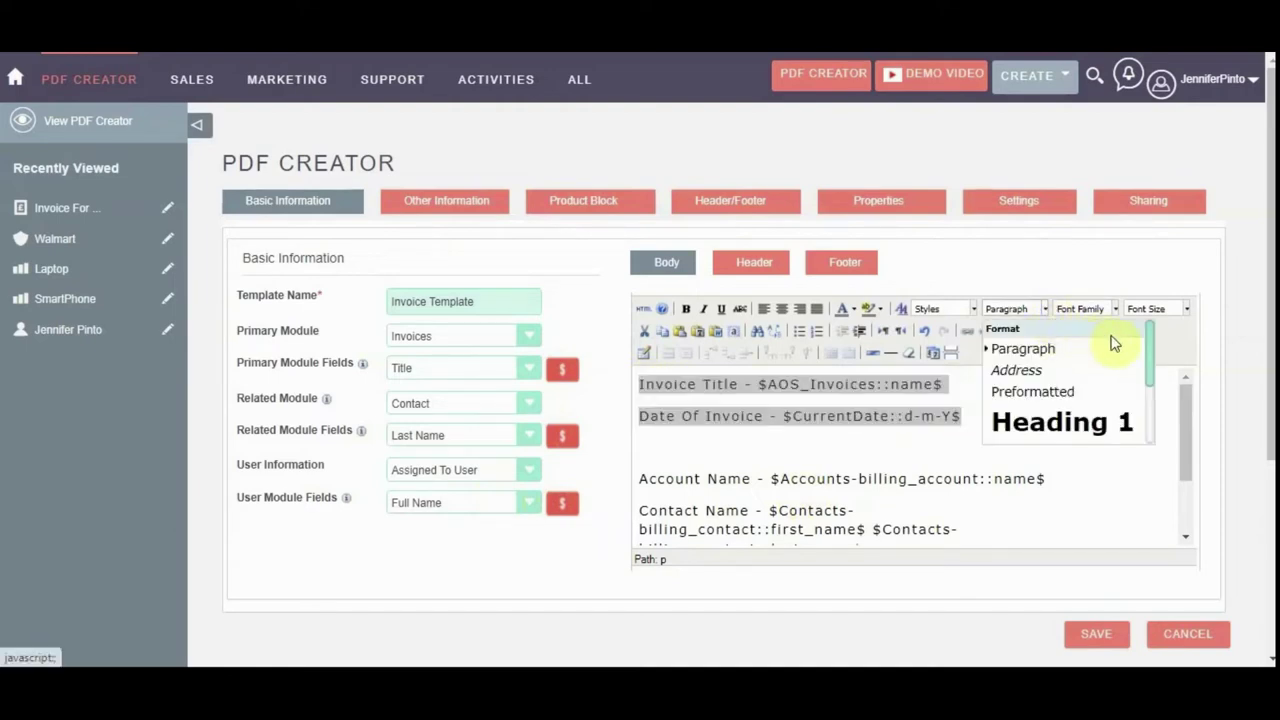
drag(1147, 352, 1135, 386)
click(1134, 388)
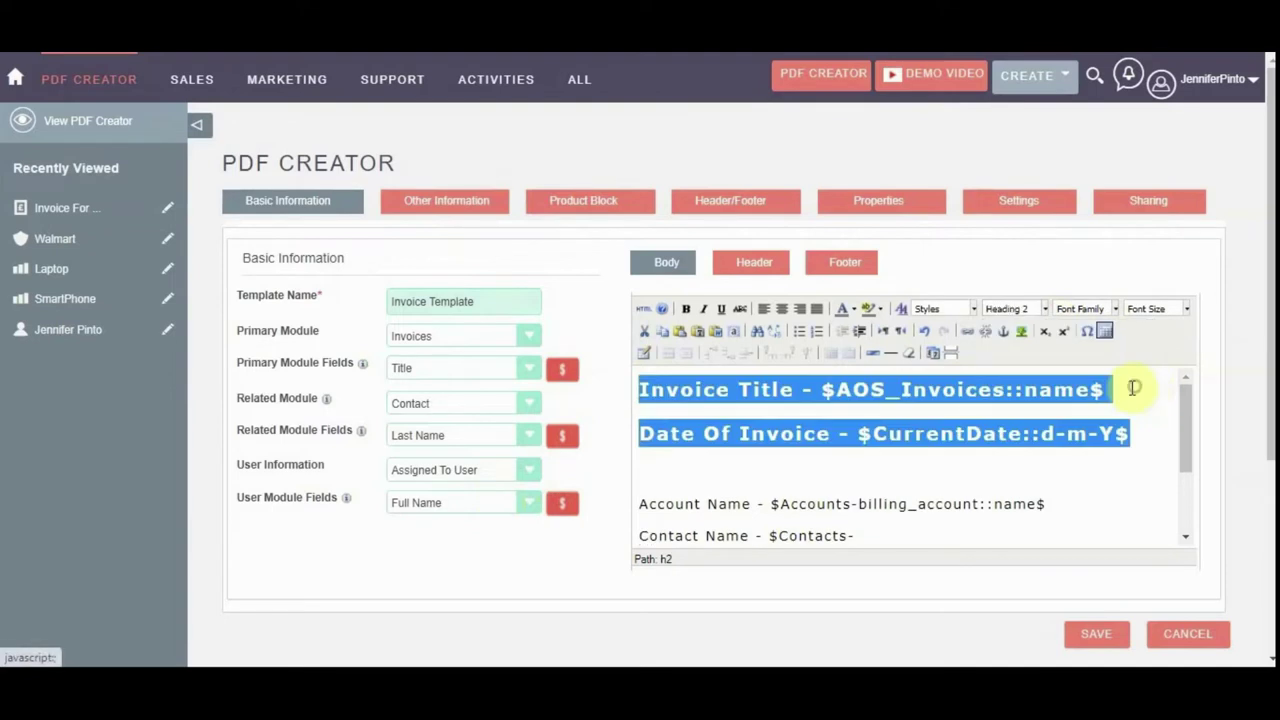
click(948, 453)
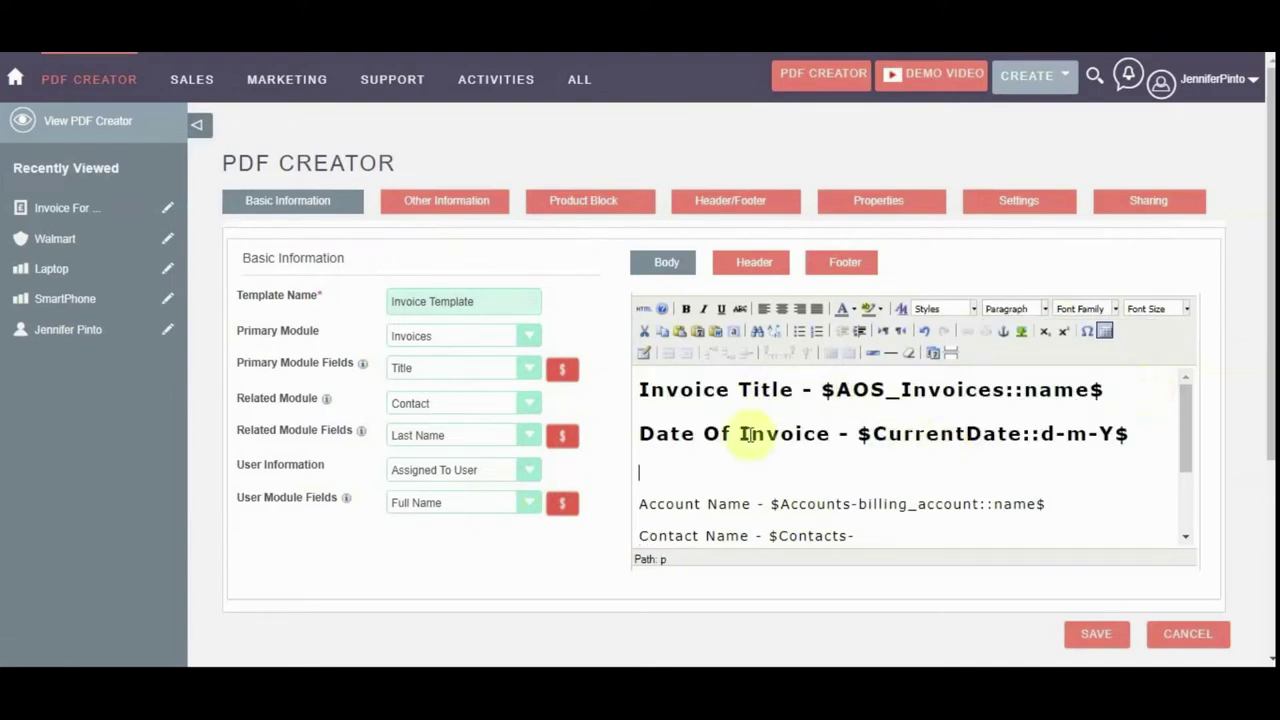
Set the text color of the "Account Name" line to blue (#1712ec) through its CSS style.
scroll(750, 435, down, 3)
drag(640, 410, 752, 406)
click(898, 313)
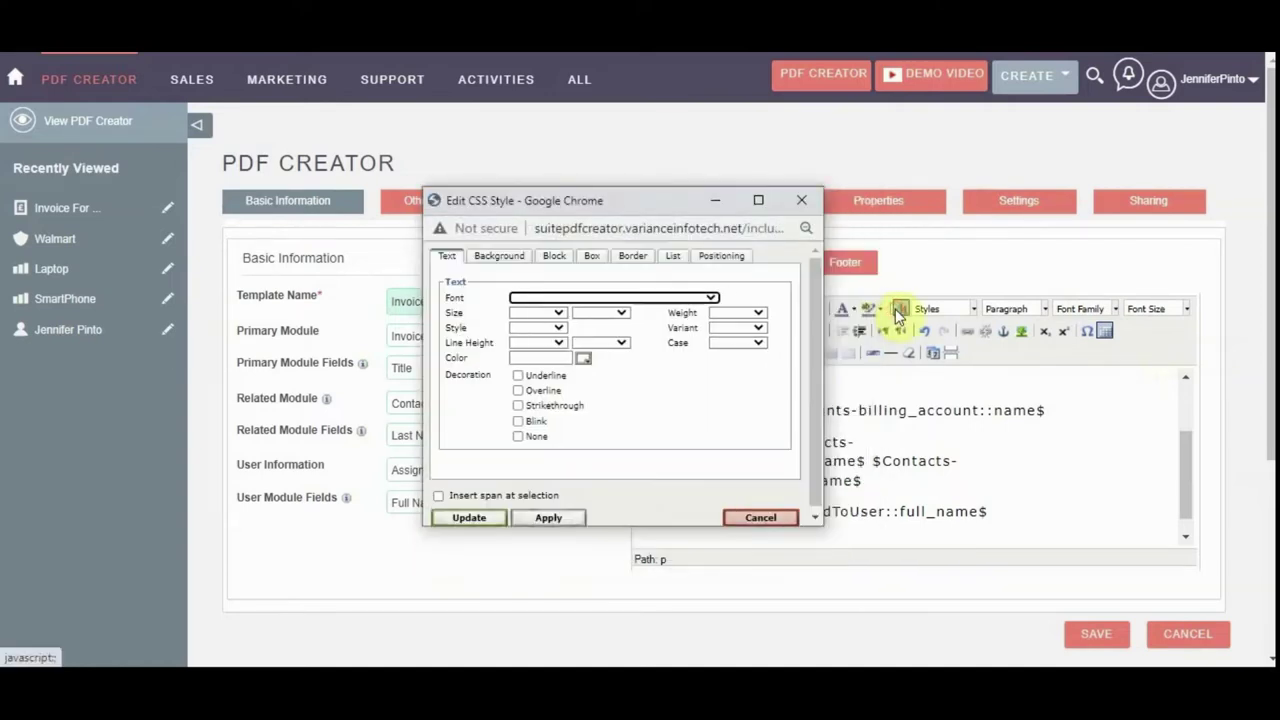
click(580, 357)
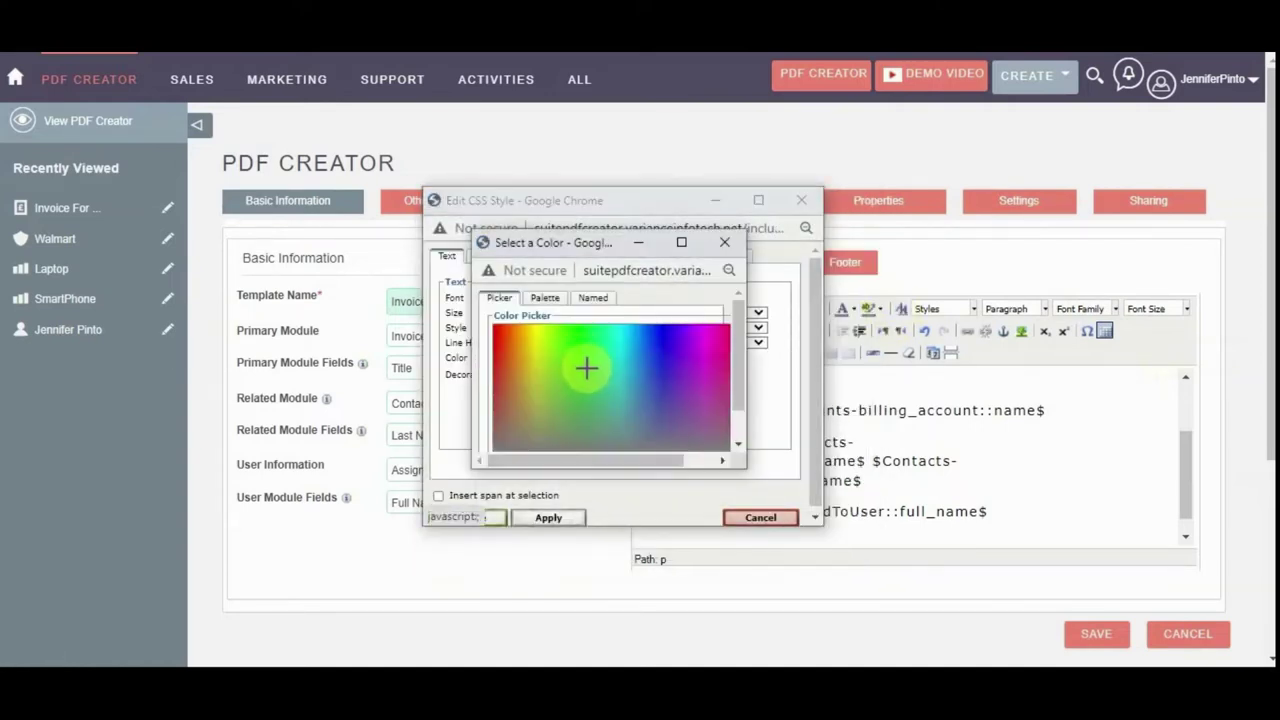
click(663, 343)
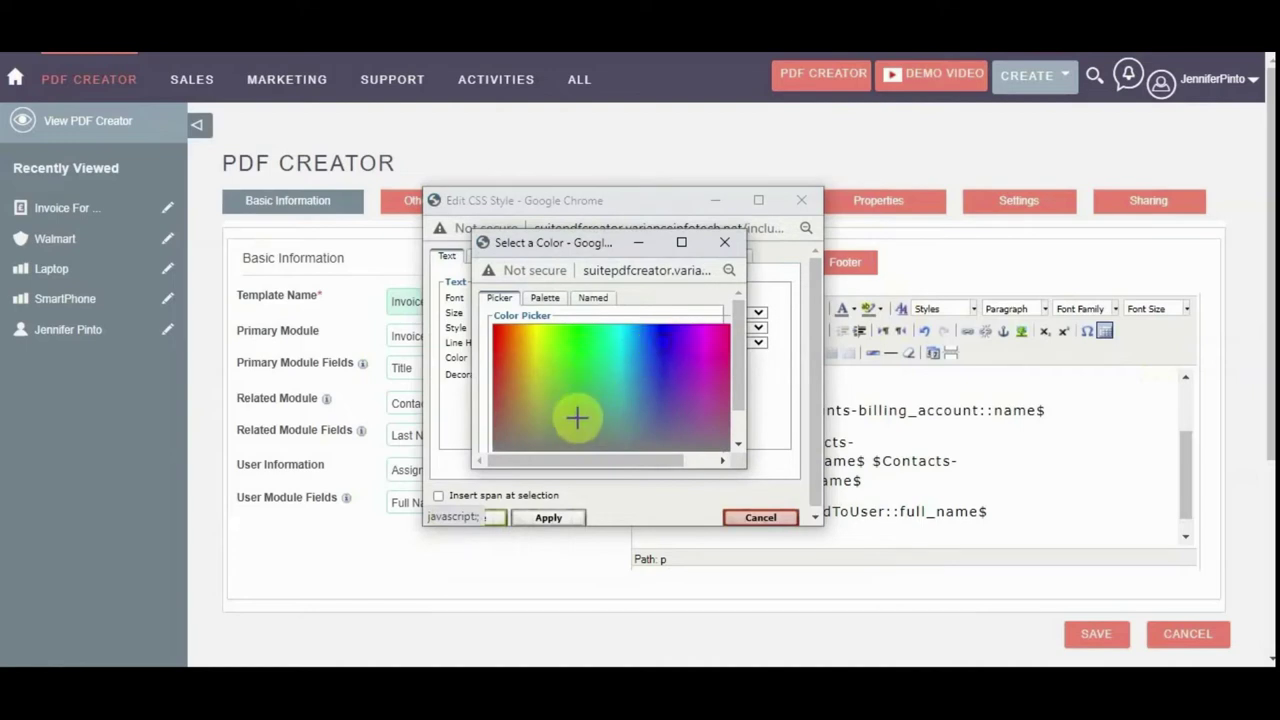
scroll(580, 420, down, 3)
click(531, 443)
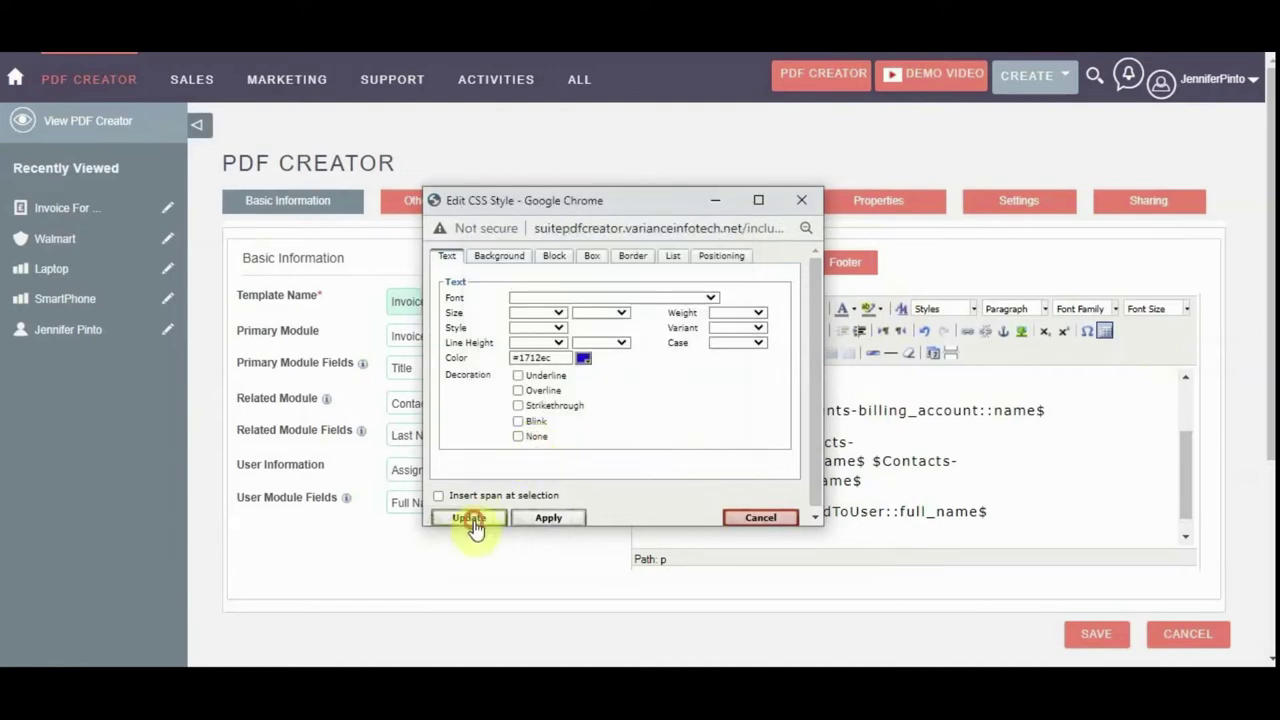
click(470, 518)
click(800, 427)
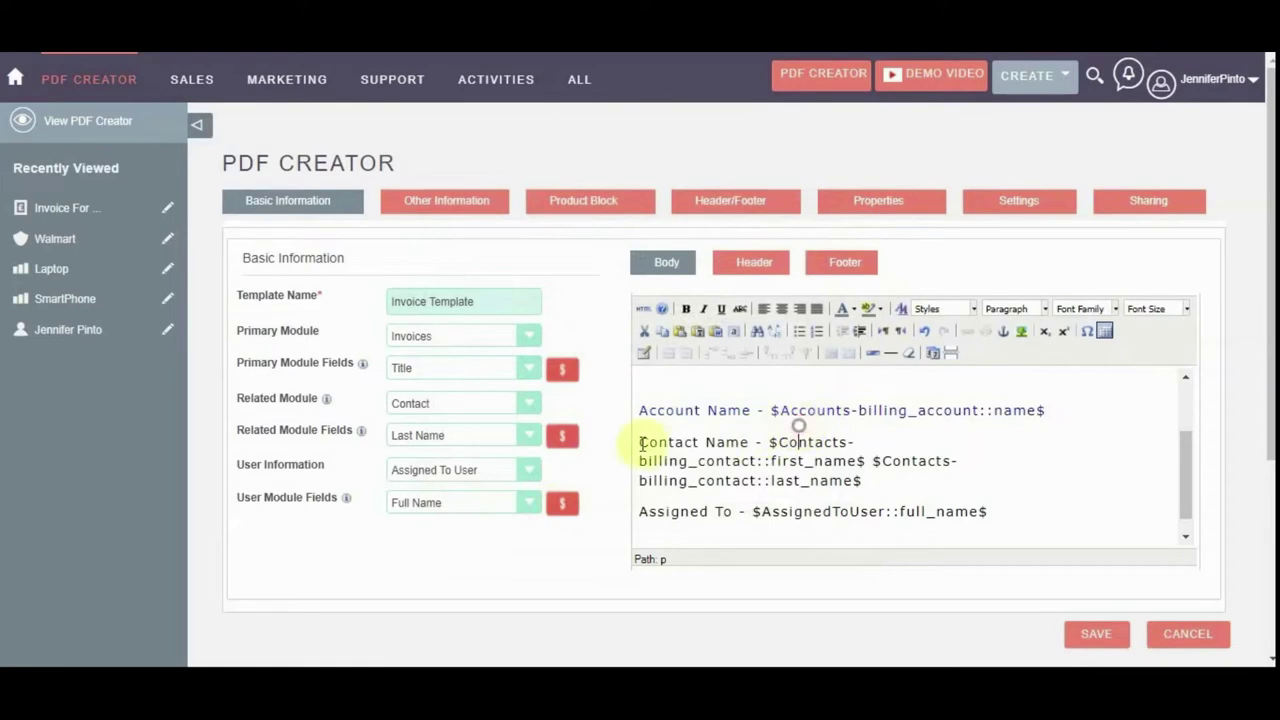
Set the text color of the "Contact Name" line, including both variables, to purple through its CSS style.
drag(638, 441, 848, 481)
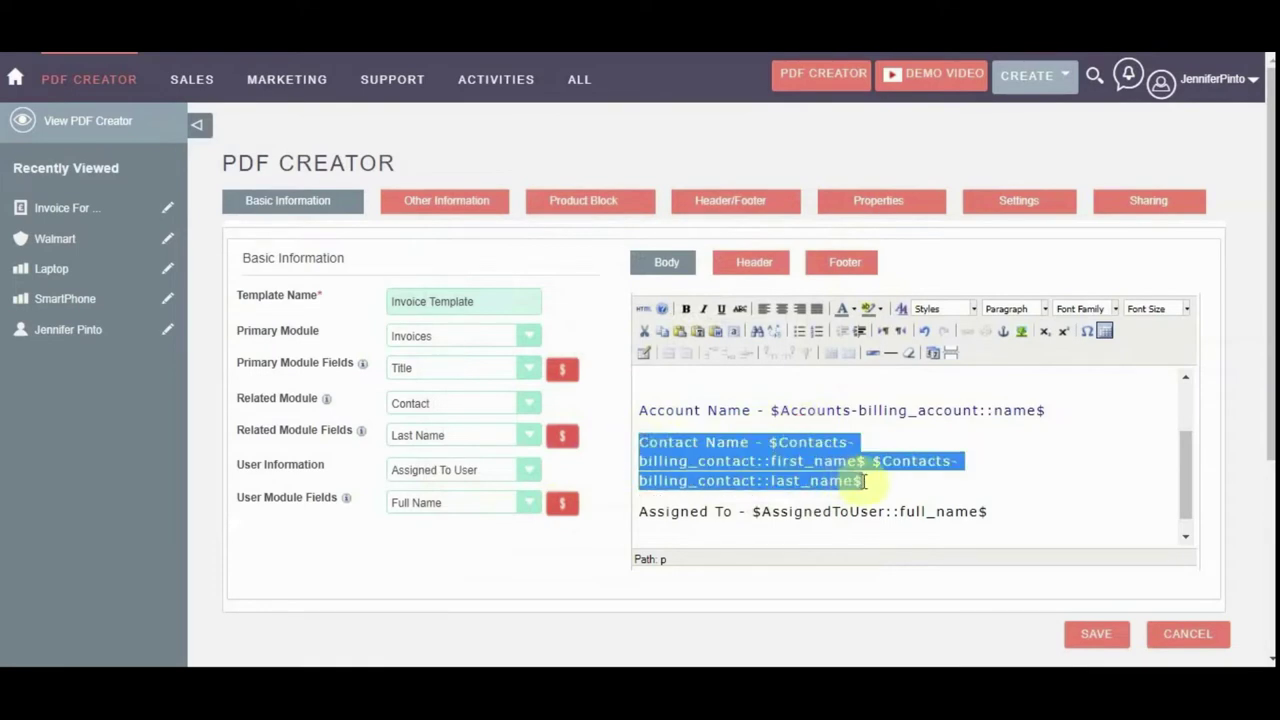
click(900, 309)
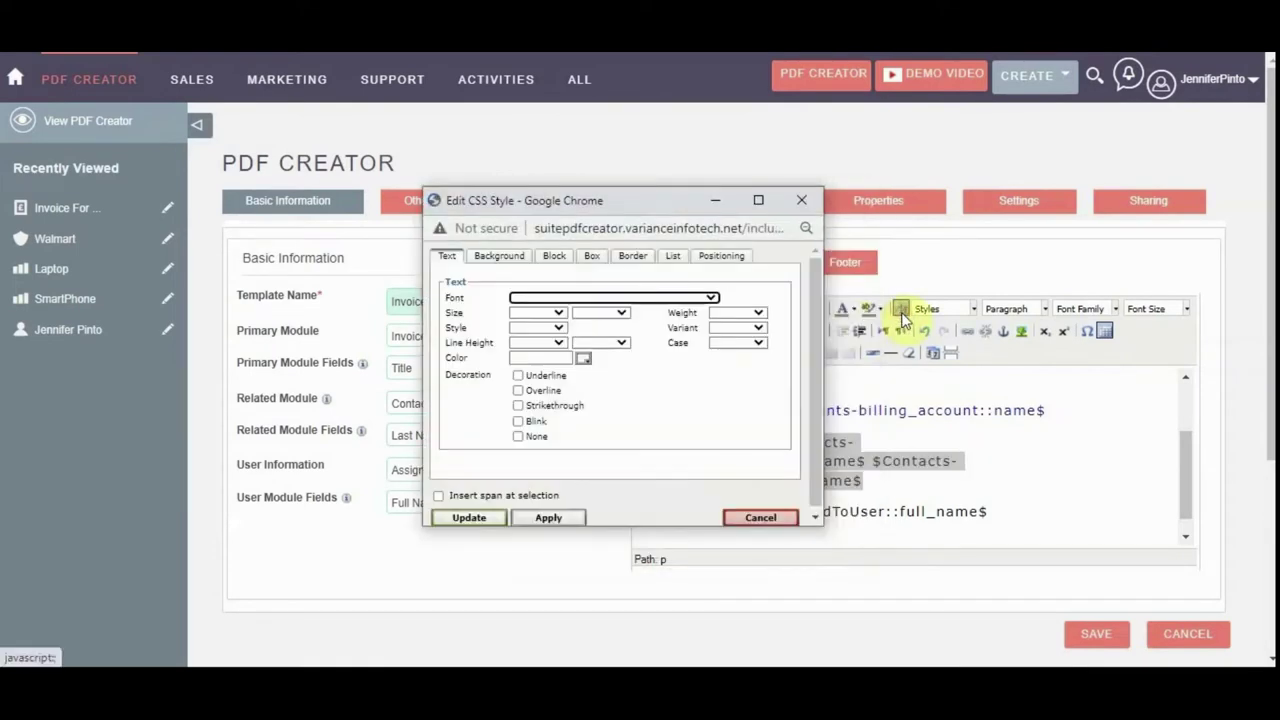
click(582, 357)
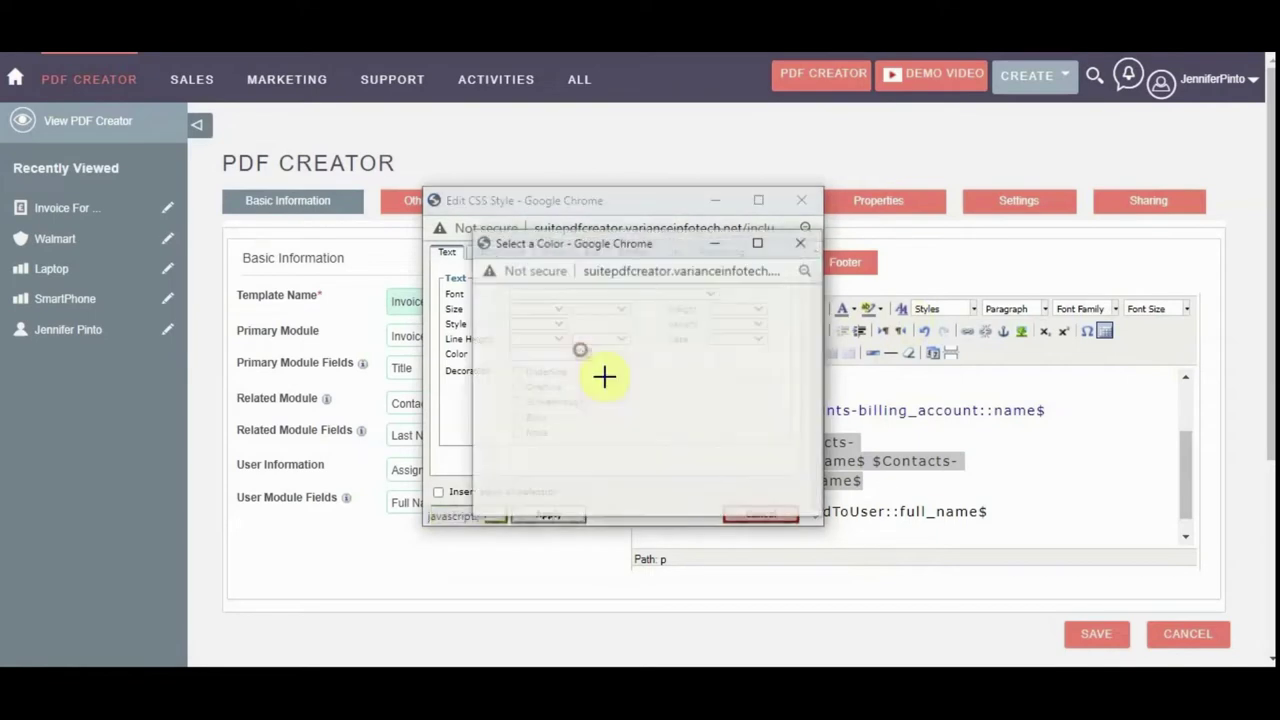
click(660, 371)
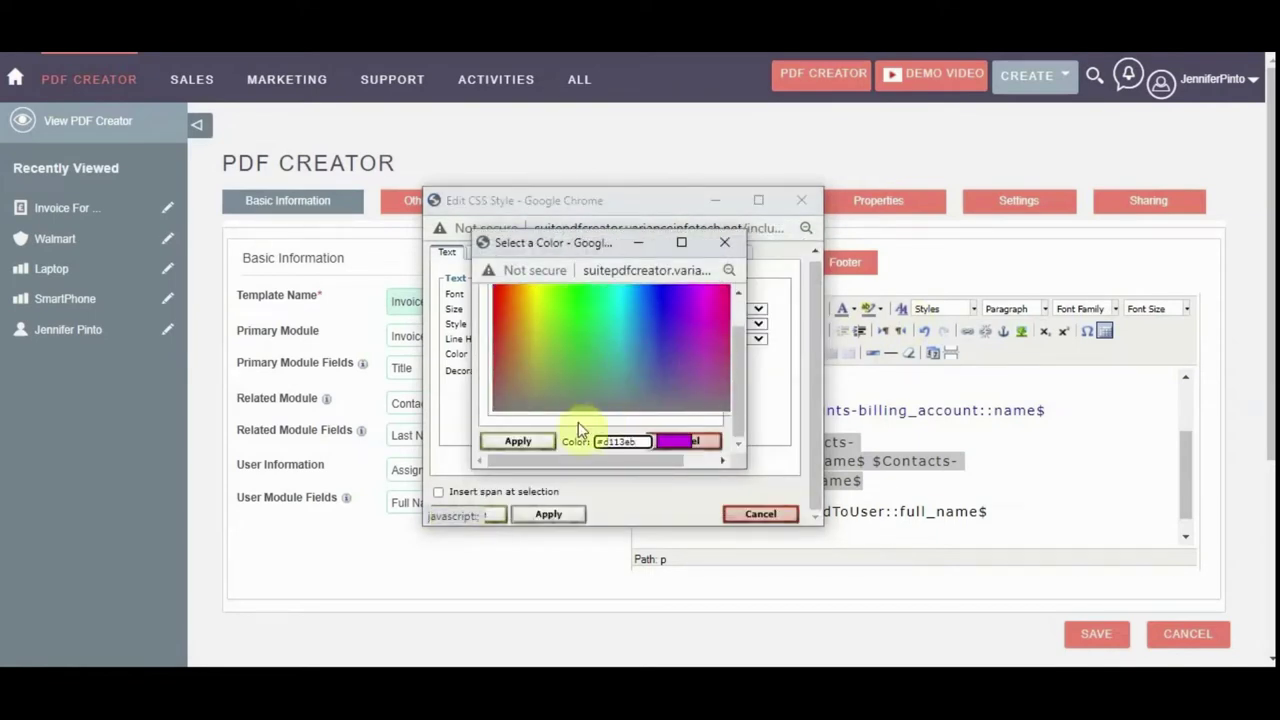
click(520, 441)
click(522, 514)
click(866, 484)
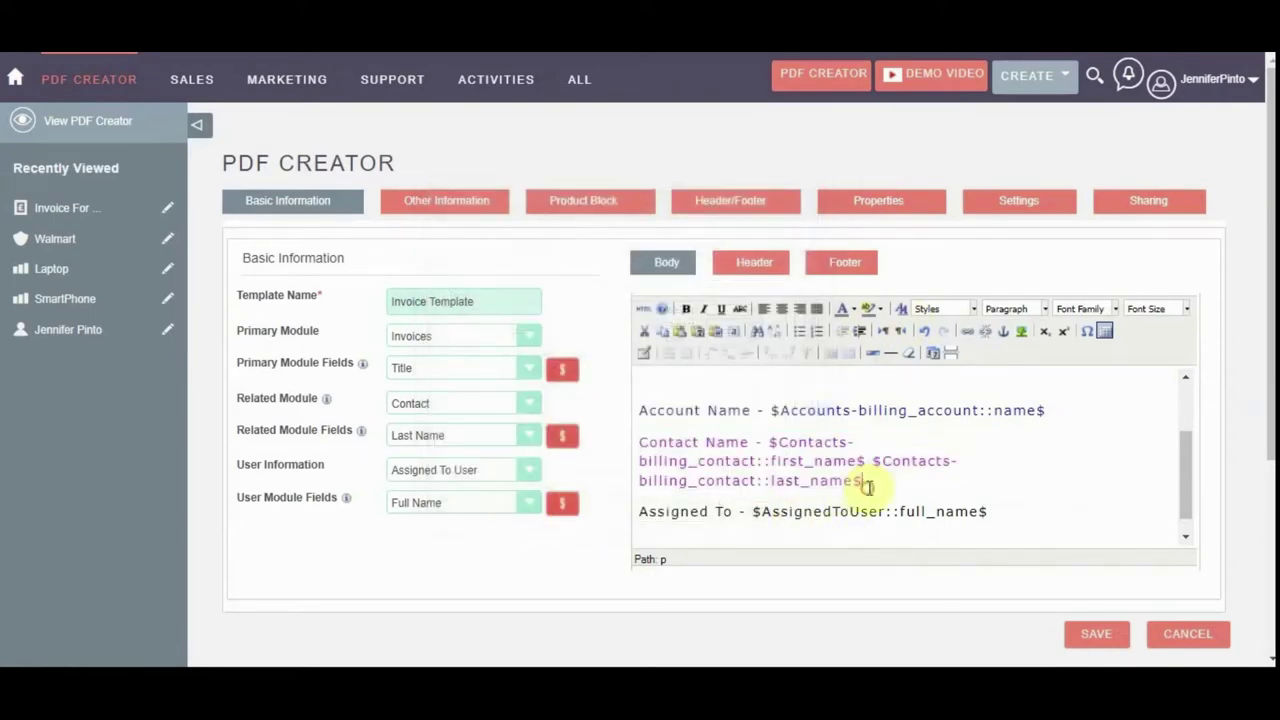
Set the text color of the "Assigned To" line to red through its CSS style.
drag(640, 508, 988, 514)
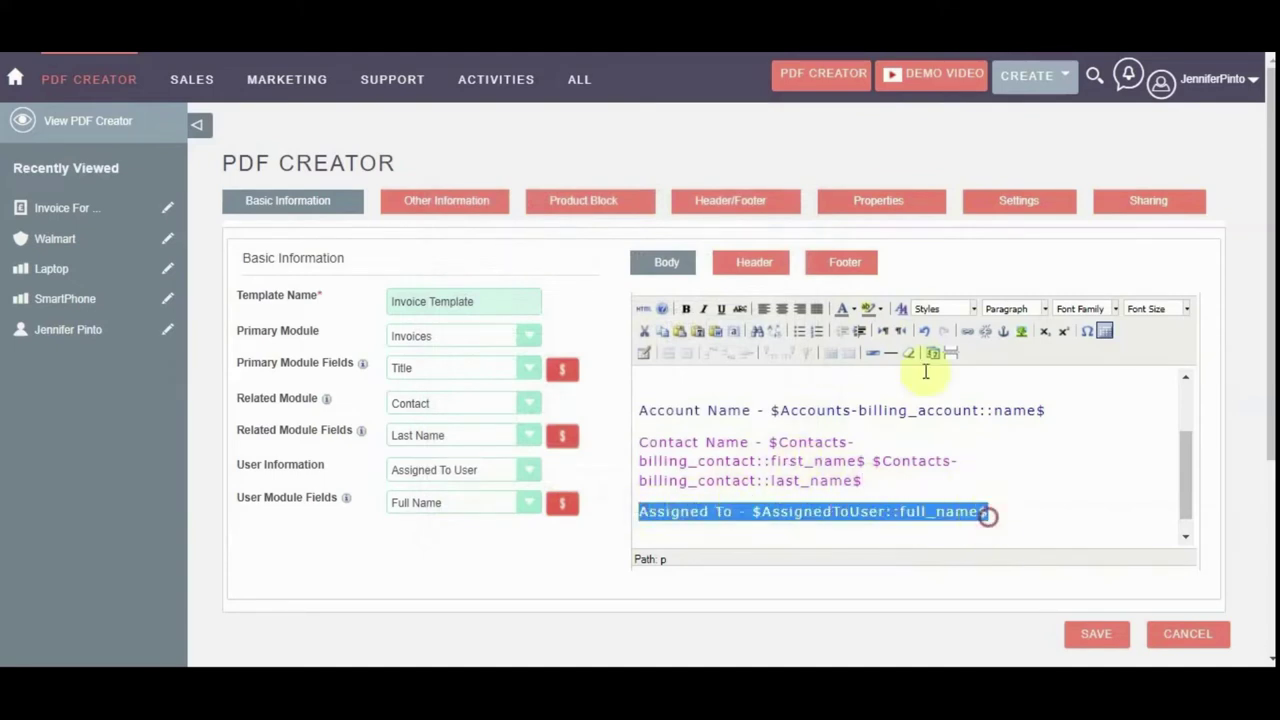
click(905, 307)
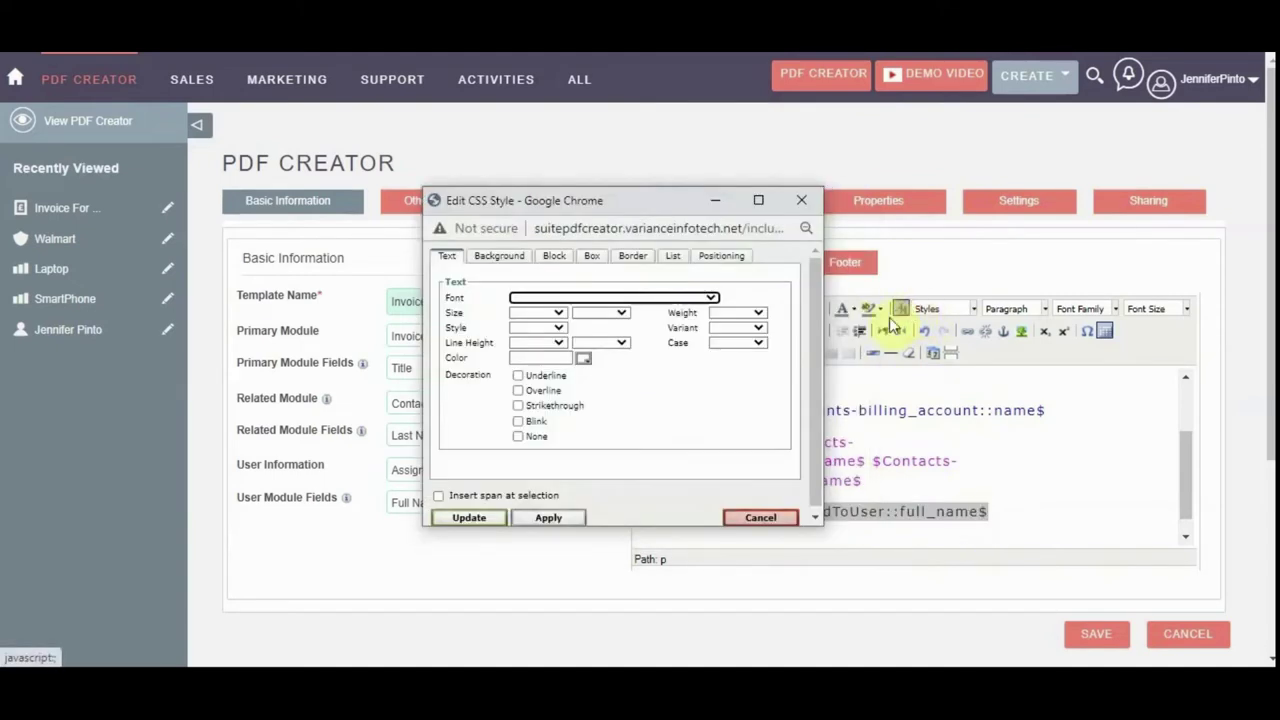
click(584, 358)
scroll(508, 410, down, 2)
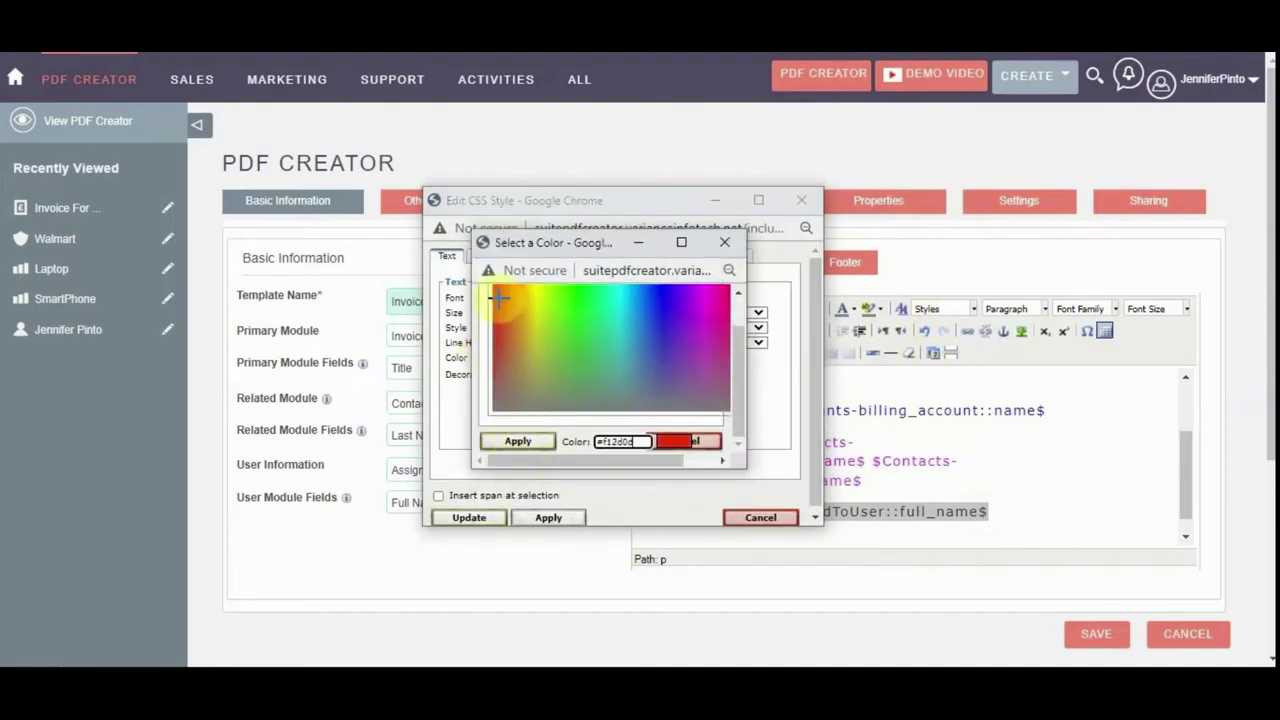
click(517, 440)
click(482, 516)
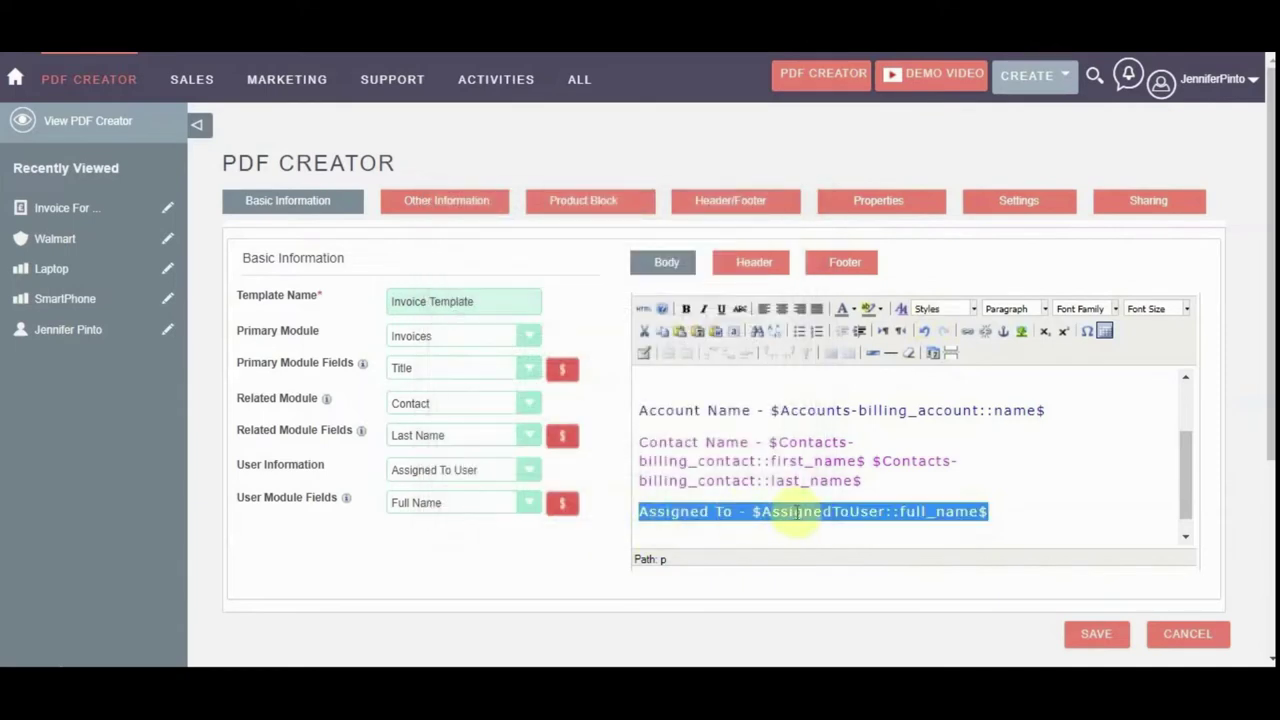
click(778, 505)
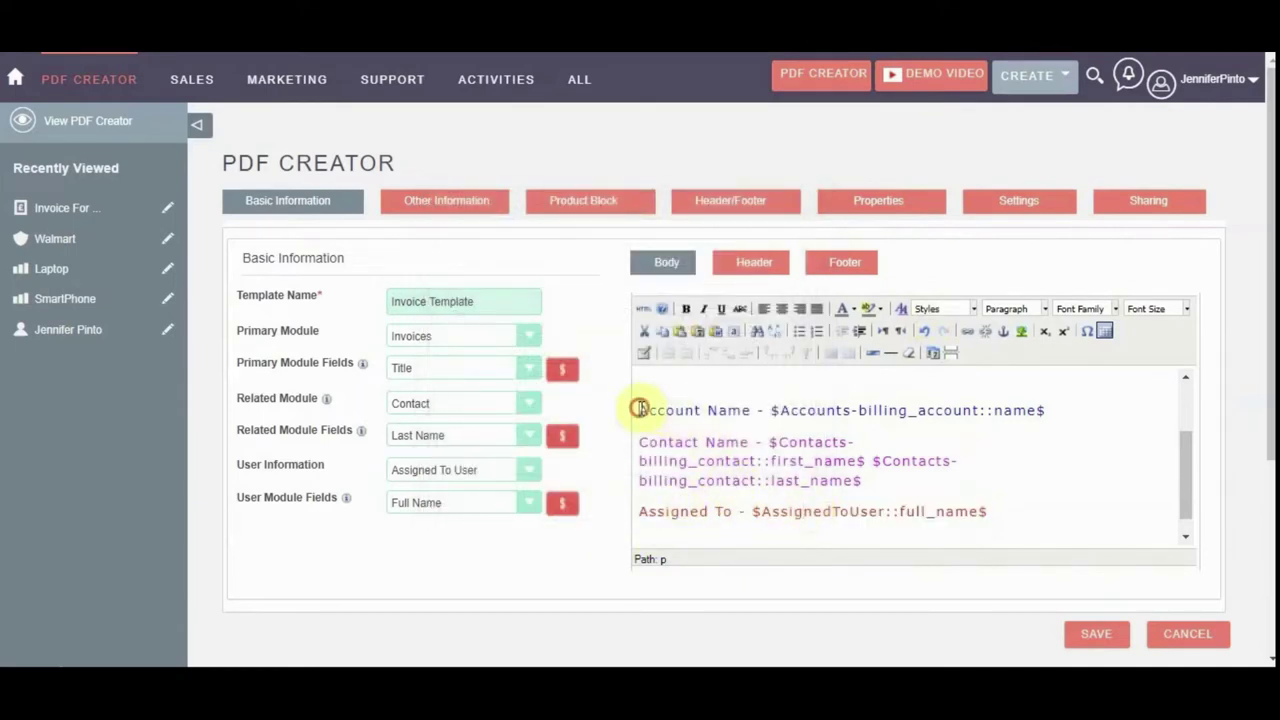
Make the labels "Account Name" and "Contact Name" bold, leaving their variables in regular weight.
drag(638, 409, 759, 409)
click(686, 308)
click(668, 437)
drag(645, 440, 749, 441)
click(686, 308)
Make the label "Assigned To" bold and underlined, without its variable.
click(700, 518)
drag(642, 511, 743, 514)
click(684, 309)
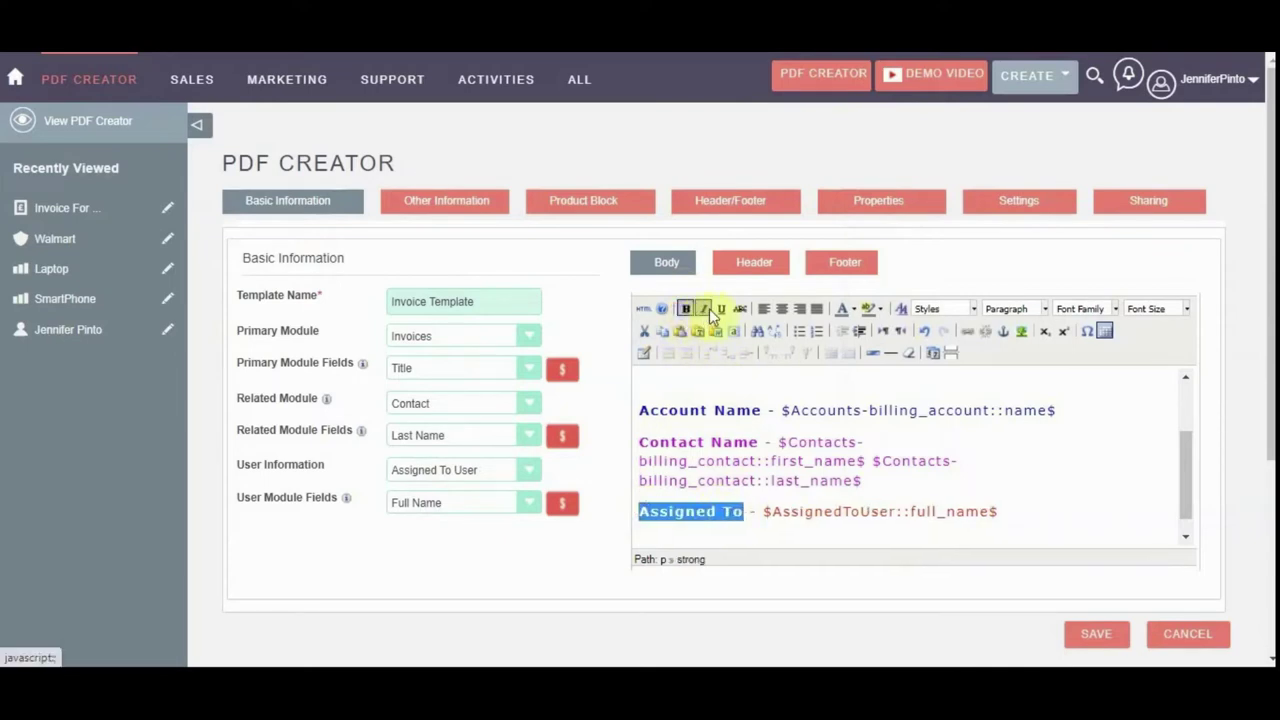
click(720, 308)
click(822, 522)
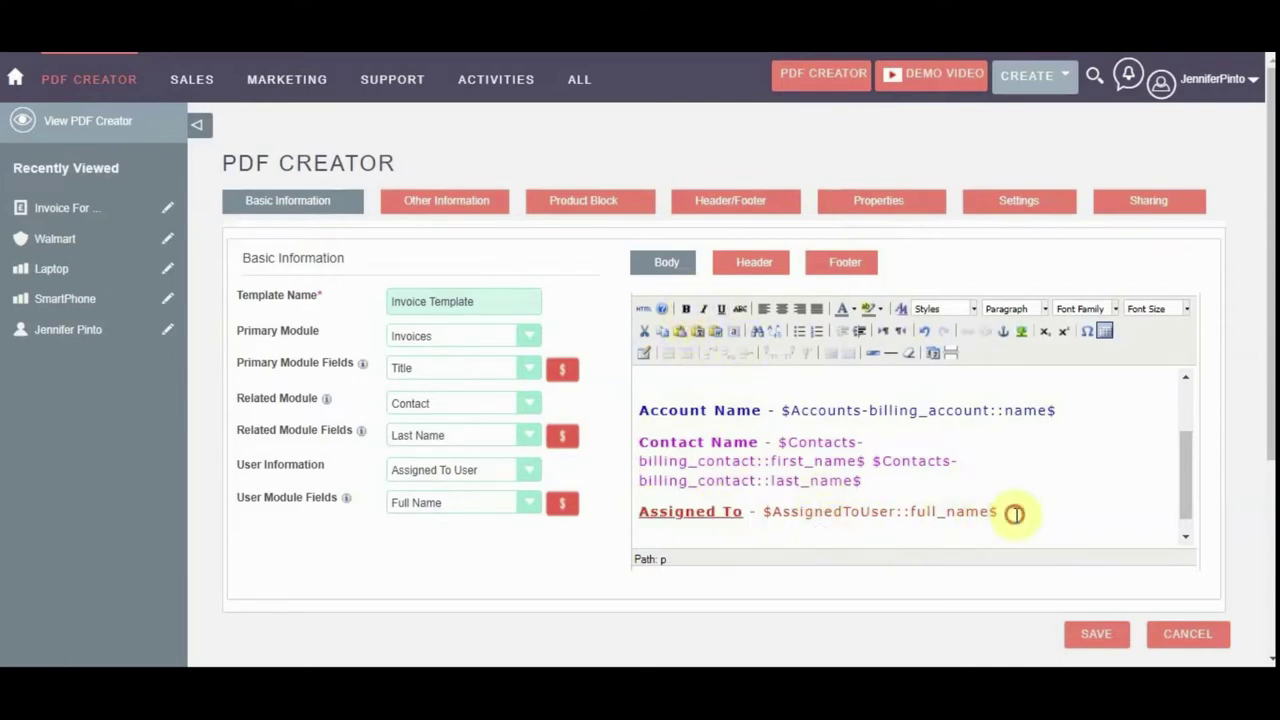
Add blank lines below the "Assigned To" line and open the template's Product Block settings.
key(Return)
scroll(1000, 505, down, 1)
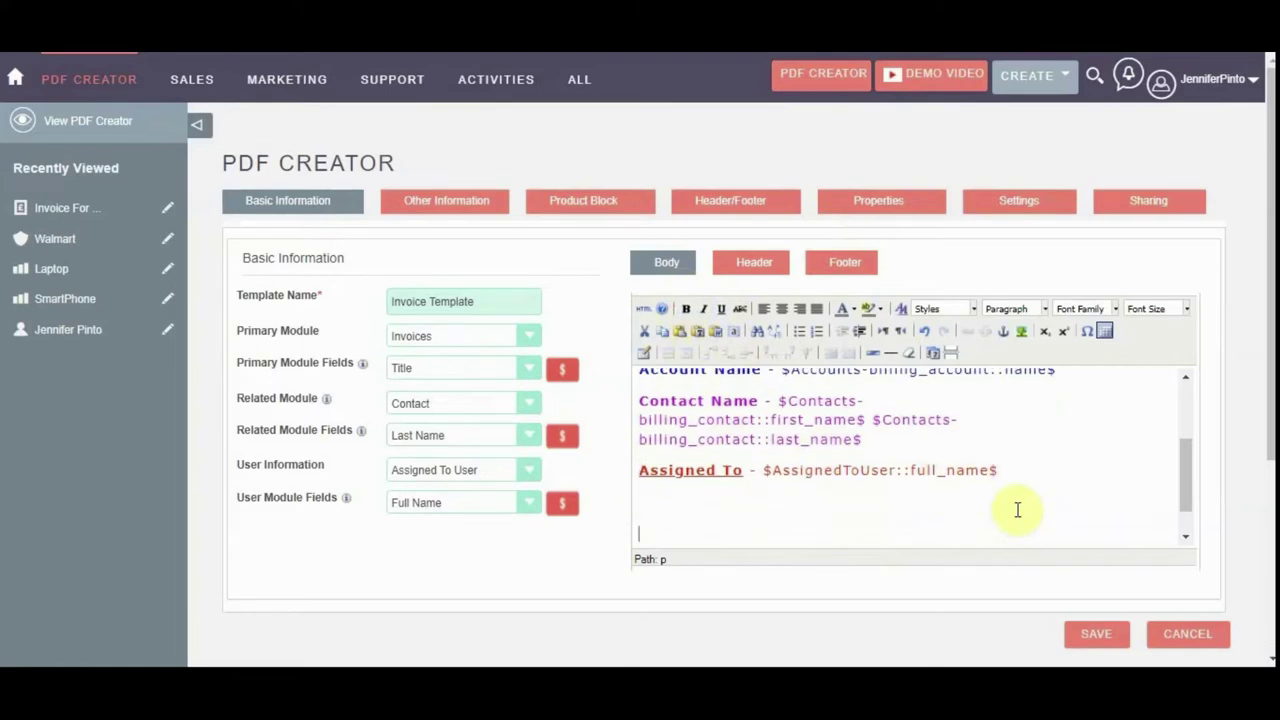
click(590, 205)
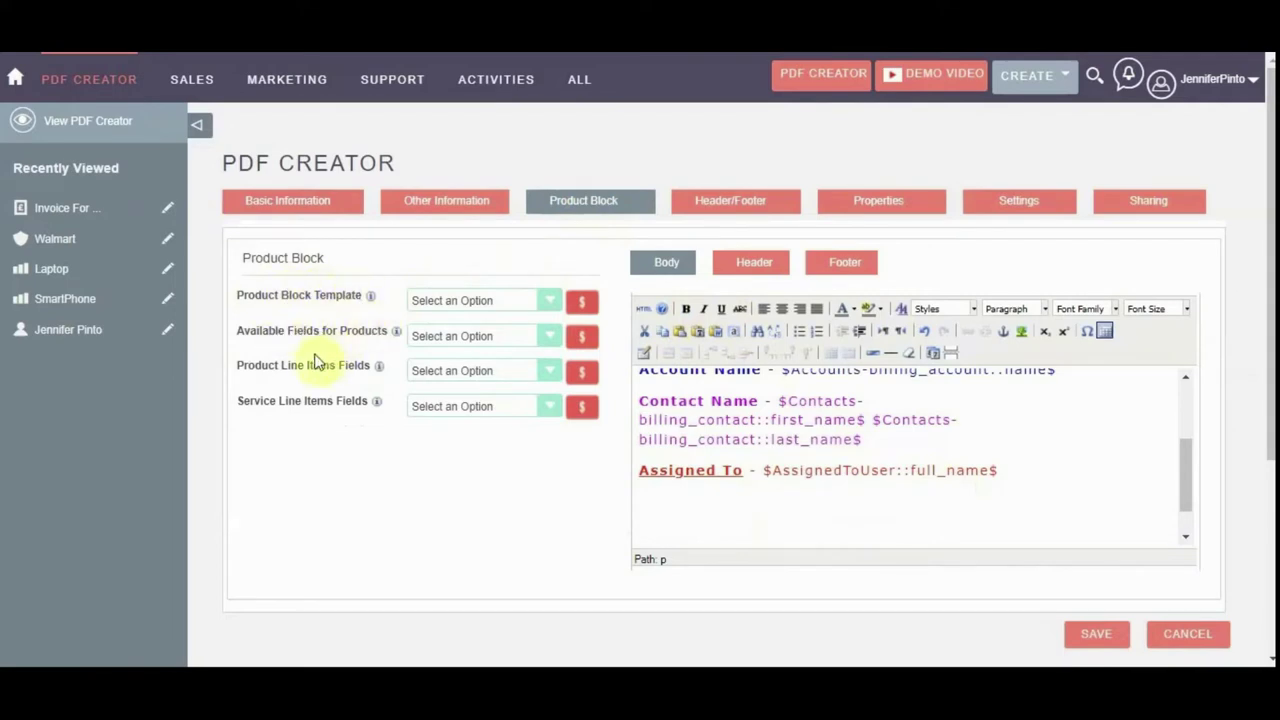
Insert the "Product Block with Group" template into the body below the "Assigned To" line.
click(430, 301)
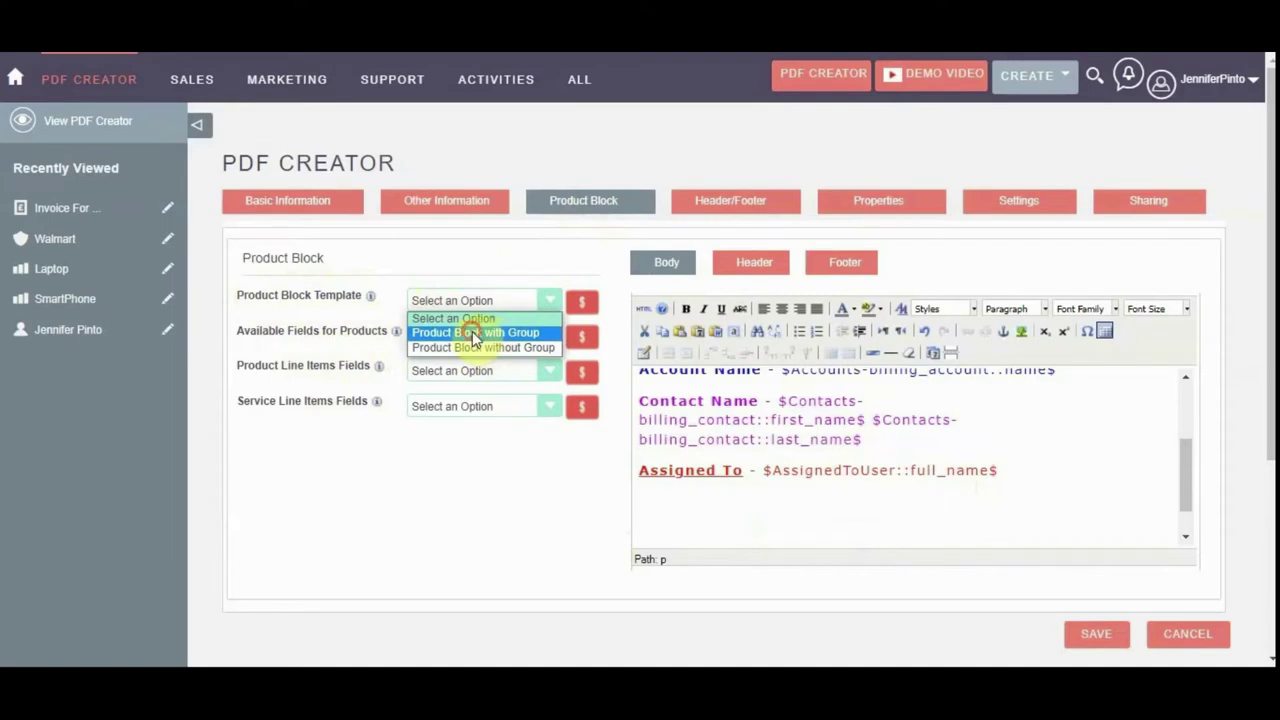
click(475, 334)
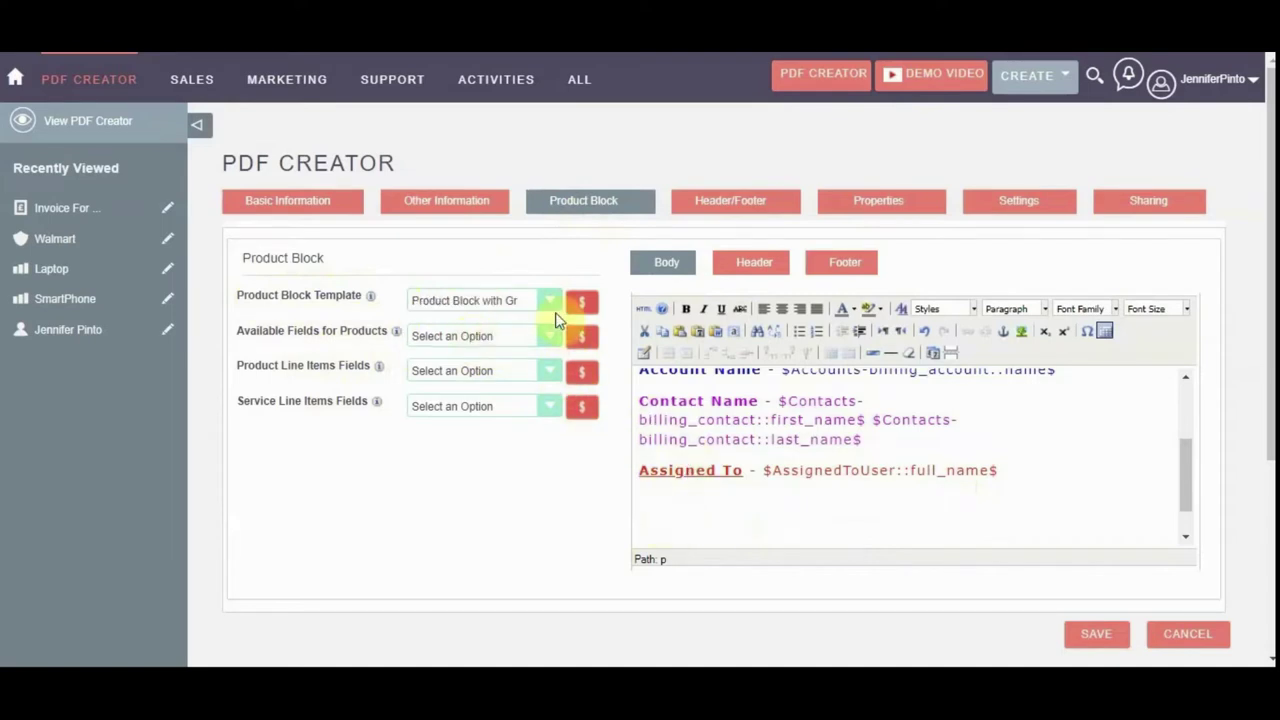
click(578, 310)
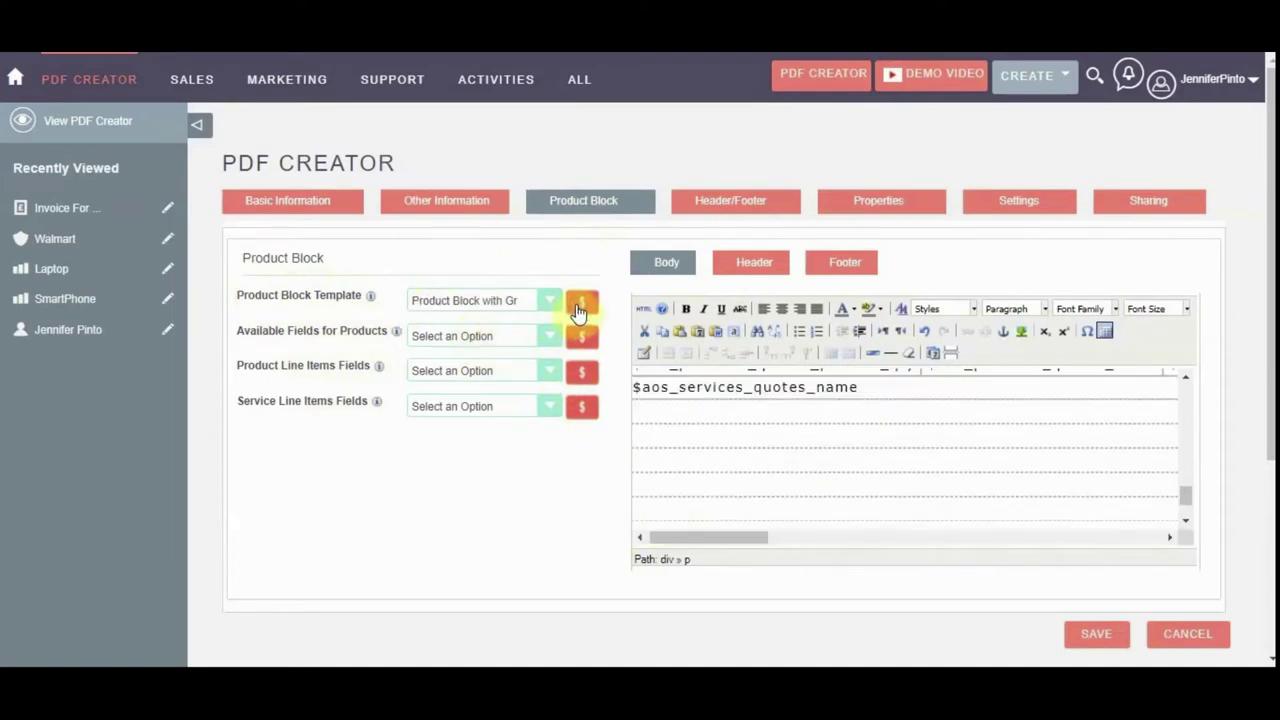
Examine the inserted product block in the body, from its company address and invoice tables to the product line items.
scroll(770, 465, up, 3)
scroll(800, 465, up, 3)
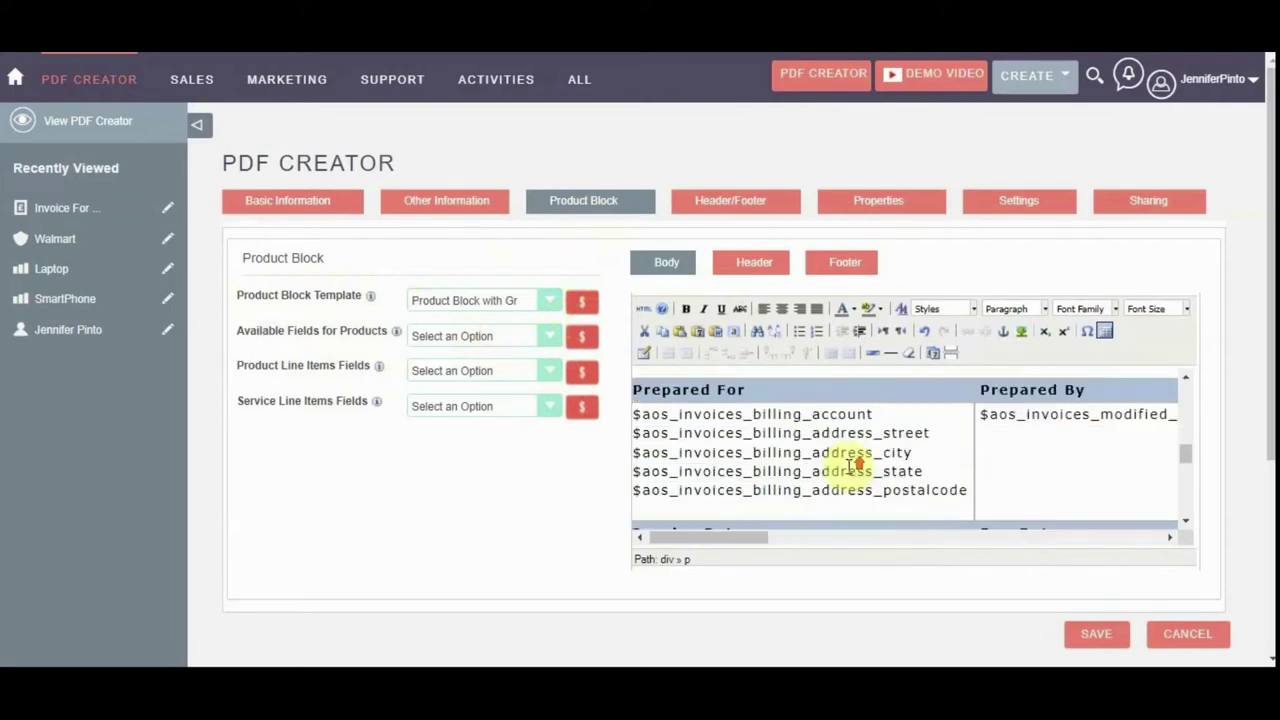
drag(729, 531, 722, 531)
scroll(810, 460, up, 9)
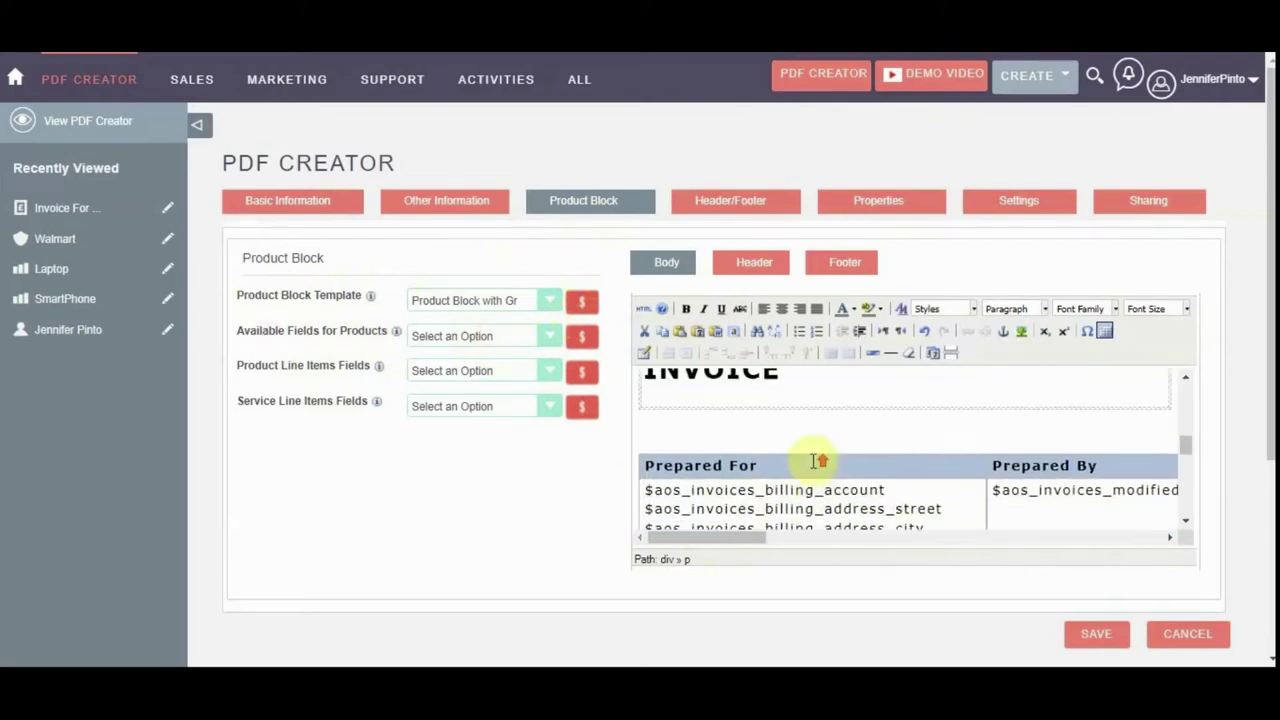
scroll(803, 460, down, 3)
scroll(810, 460, down, 10)
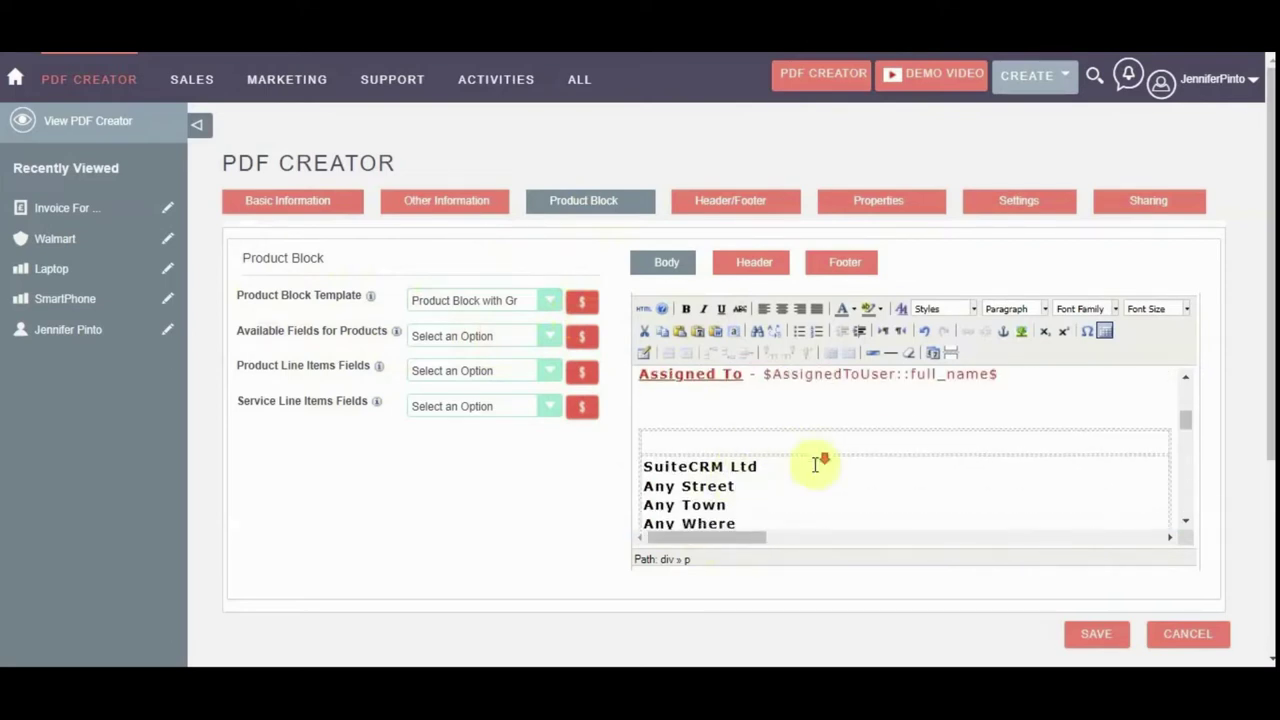
scroll(1036, 452, down, 10)
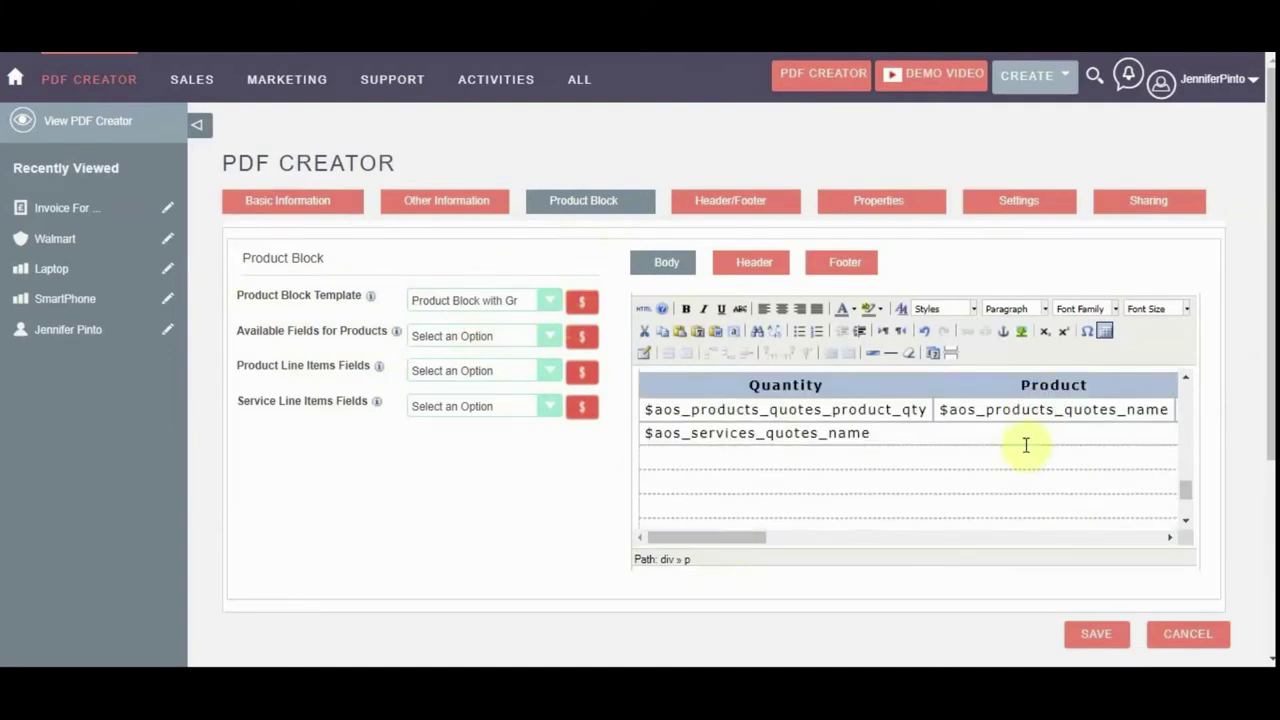
click(739, 537)
drag(739, 537, 714, 514)
scroll(903, 480, up, 3)
scroll(779, 468, up, 3)
scroll(779, 468, down, 10)
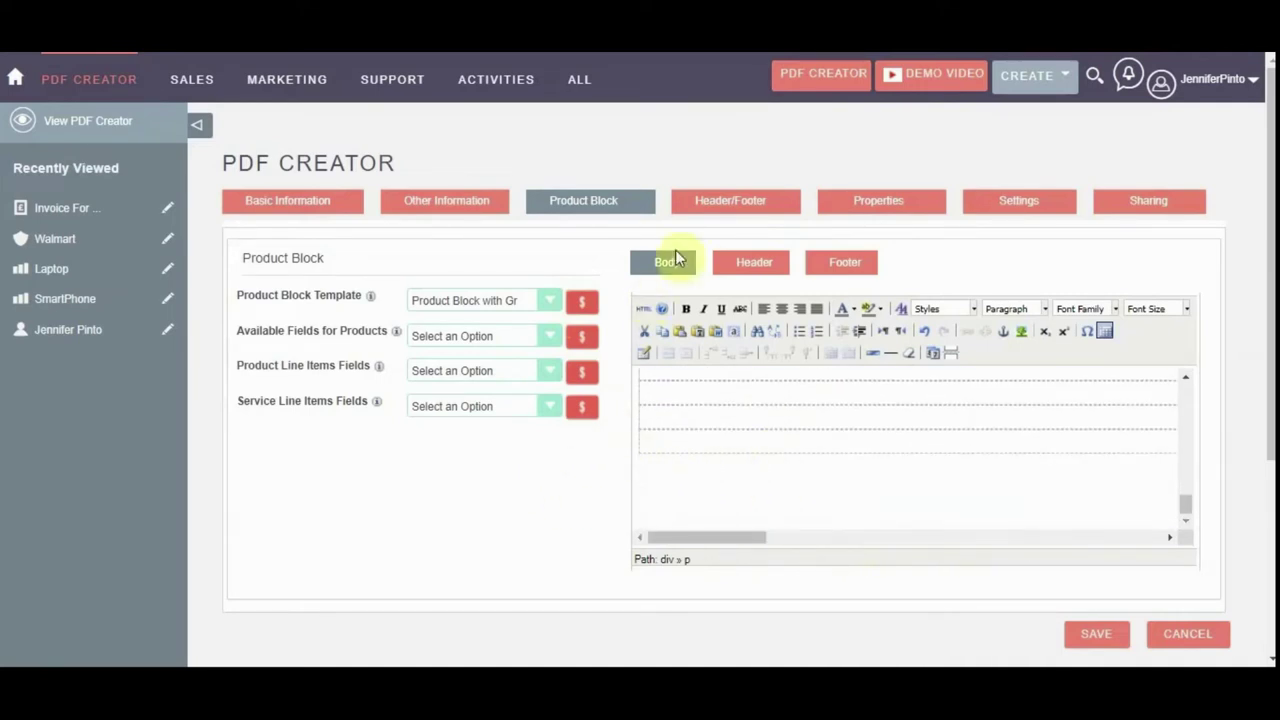
Insert the Page/Pages variable into the template's header.
click(723, 203)
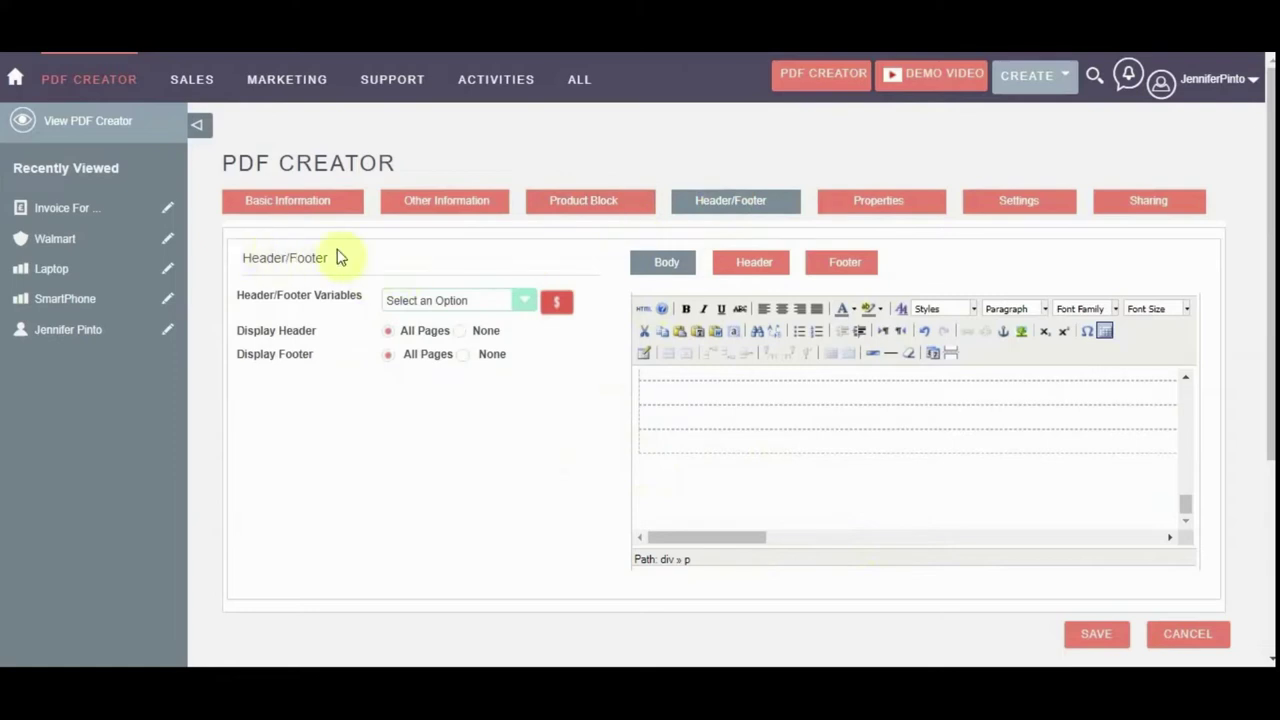
click(423, 300)
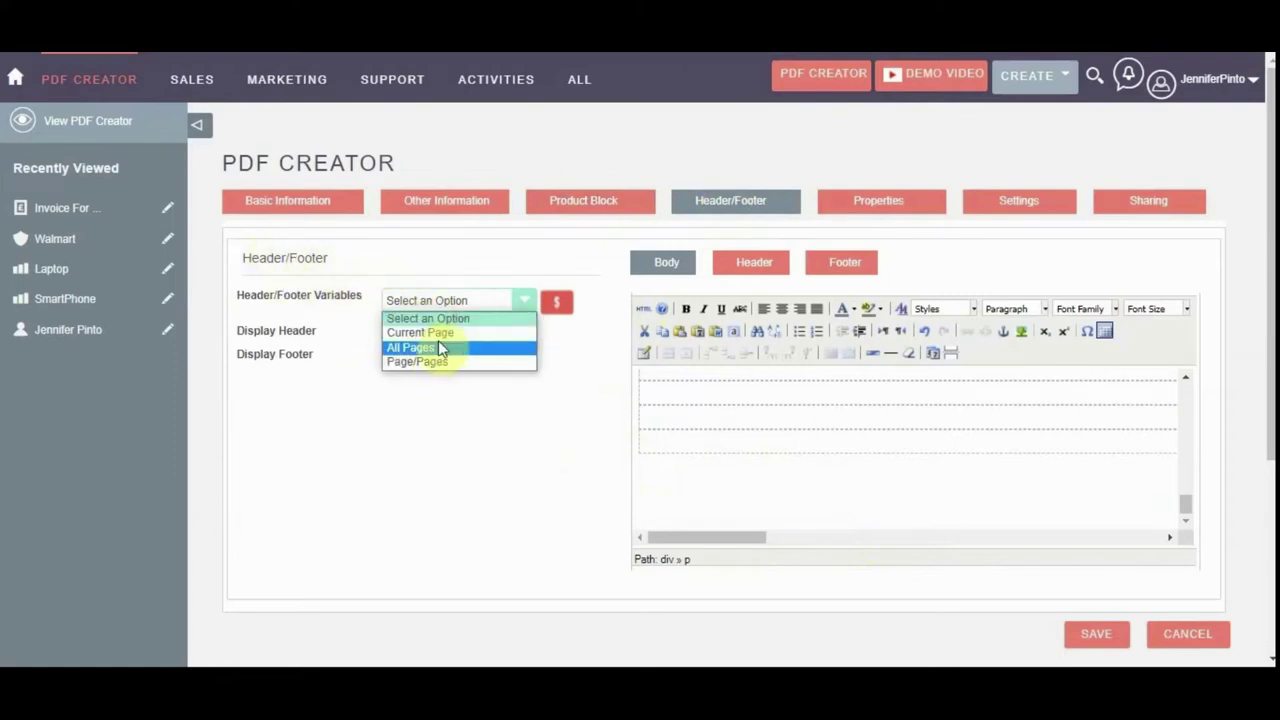
click(443, 300)
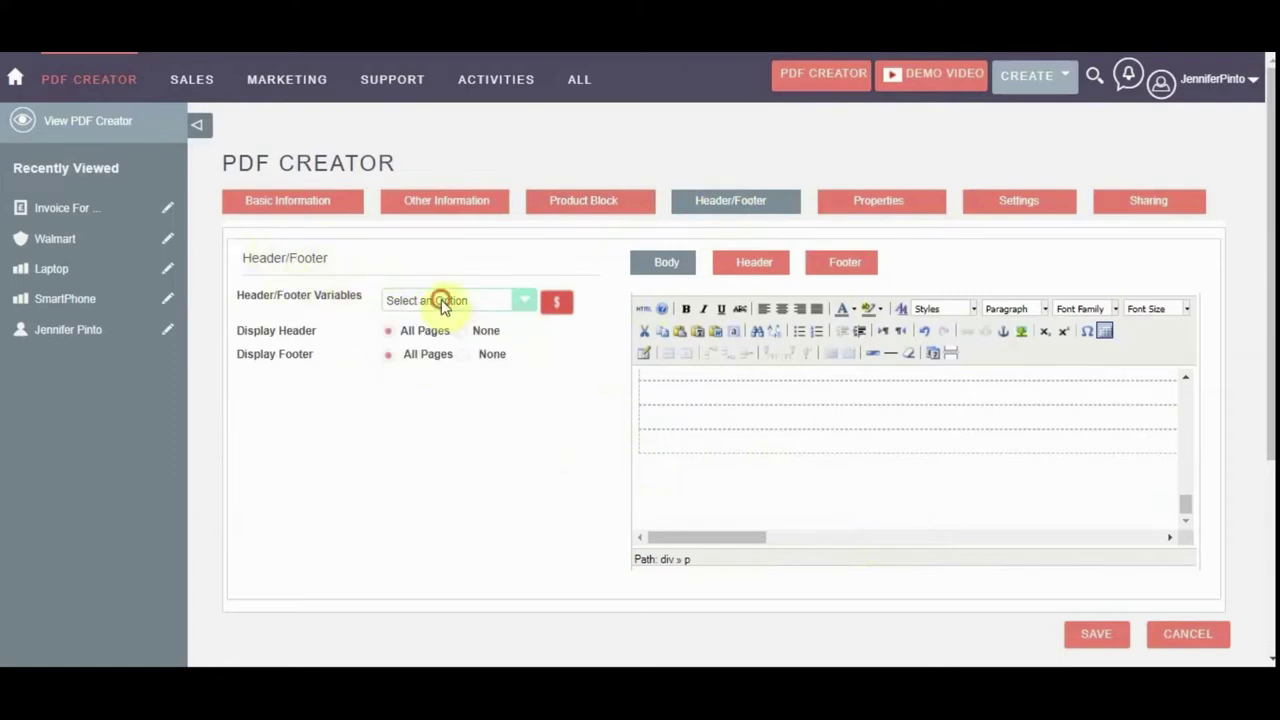
click(754, 262)
click(518, 304)
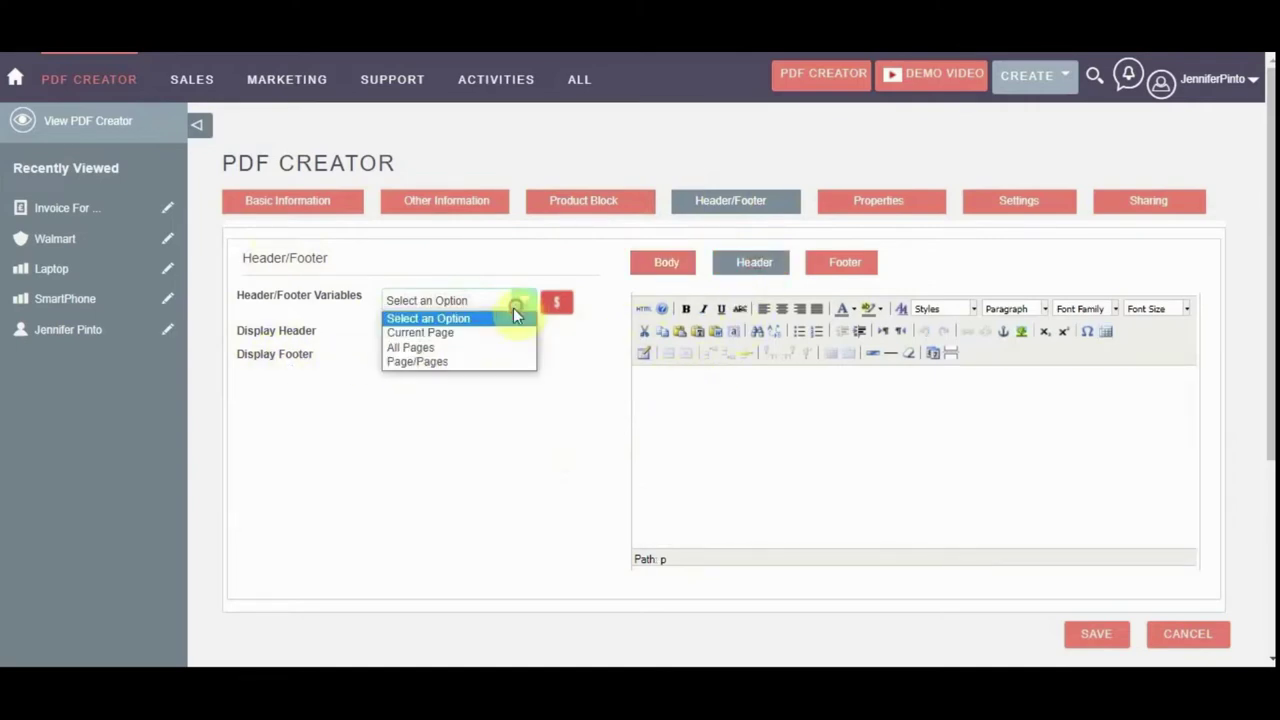
click(476, 362)
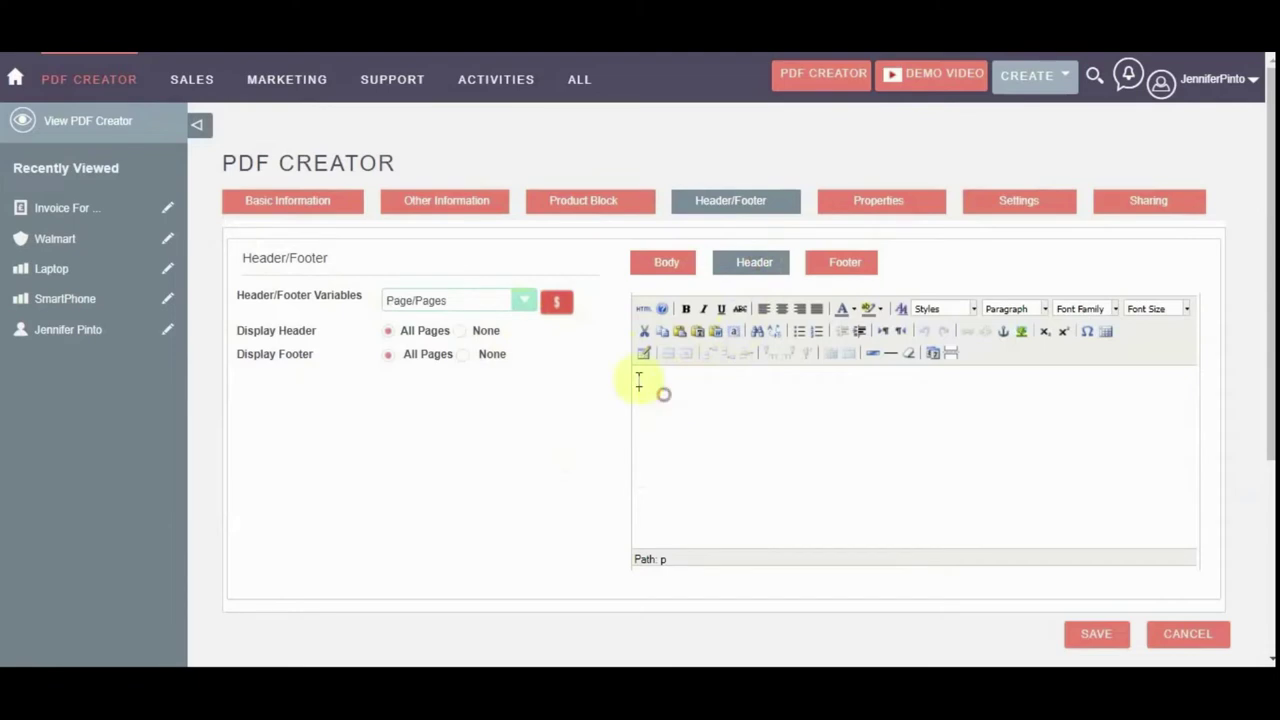
click(553, 315)
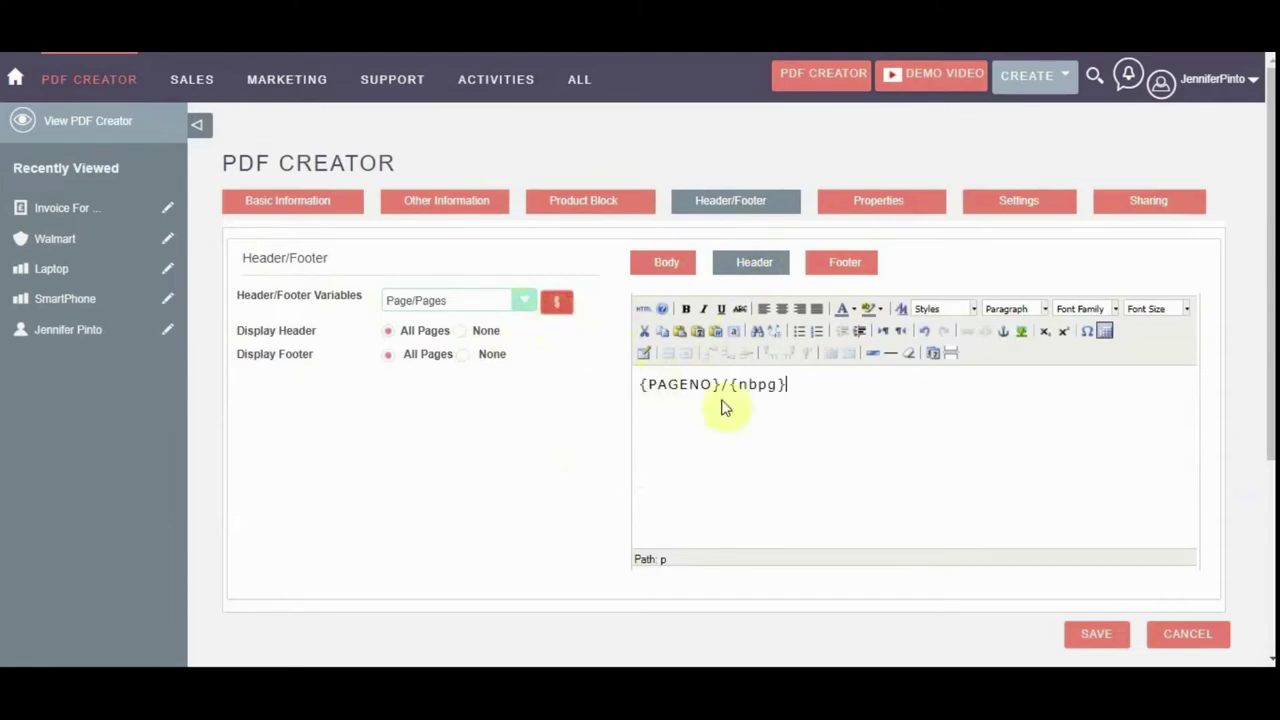
Make the page number variable in the header bold and italic.
drag(798, 390, 650, 368)
click(682, 311)
click(703, 309)
click(830, 382)
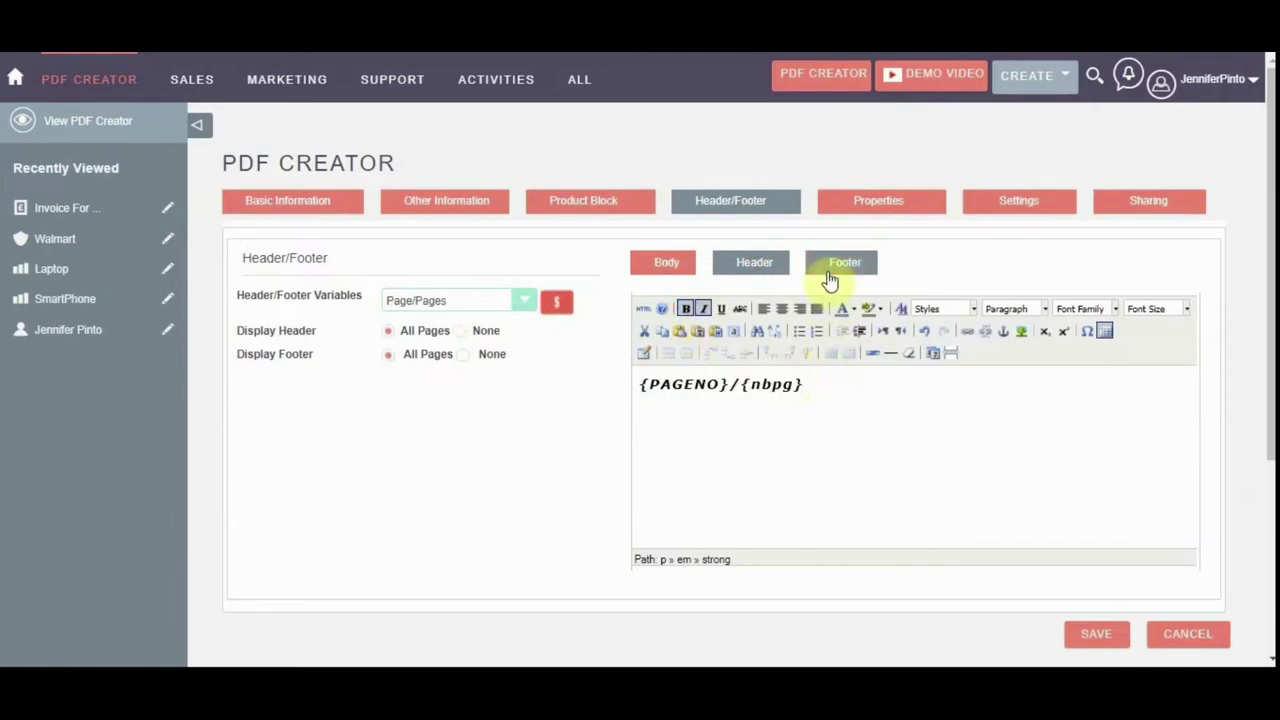
Insert the Current Page variable into the template's footer.
click(832, 265)
click(823, 388)
click(517, 302)
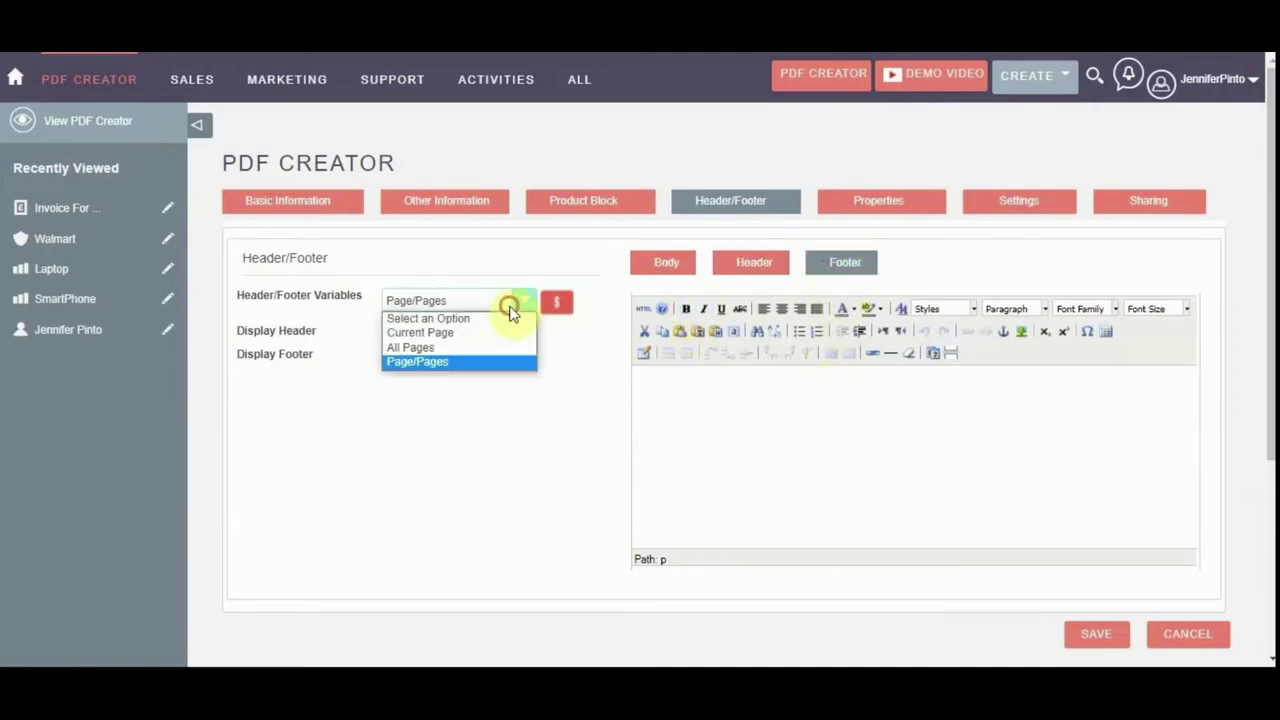
click(440, 337)
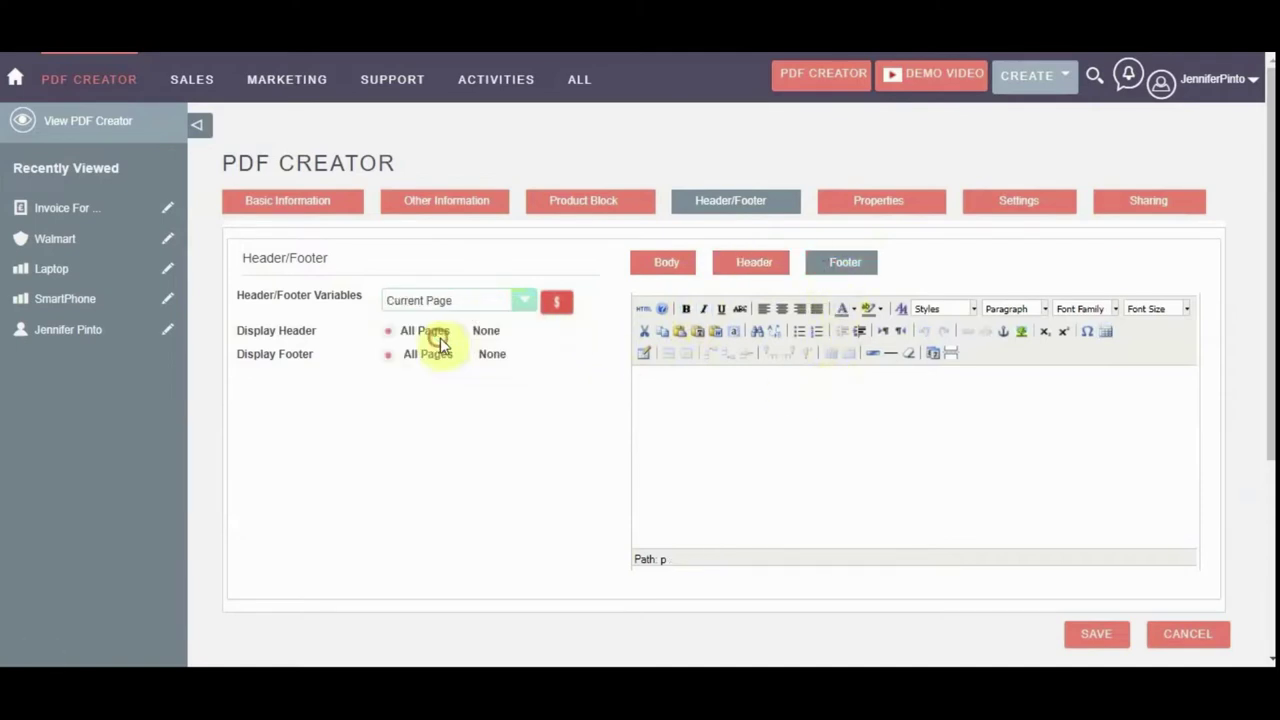
click(548, 305)
Make the page number variable in the footer bold and italic.
drag(737, 384, 640, 384)
click(686, 309)
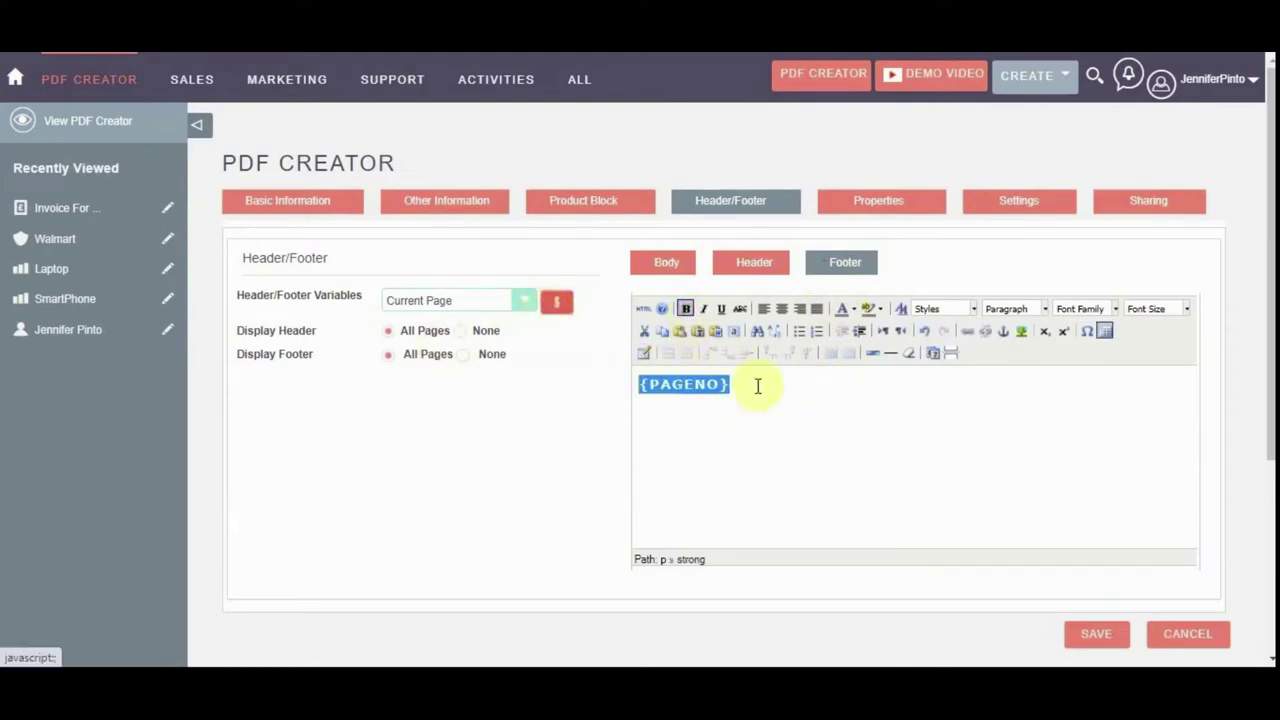
click(758, 386)
drag(750, 381, 600, 384)
click(703, 309)
click(758, 384)
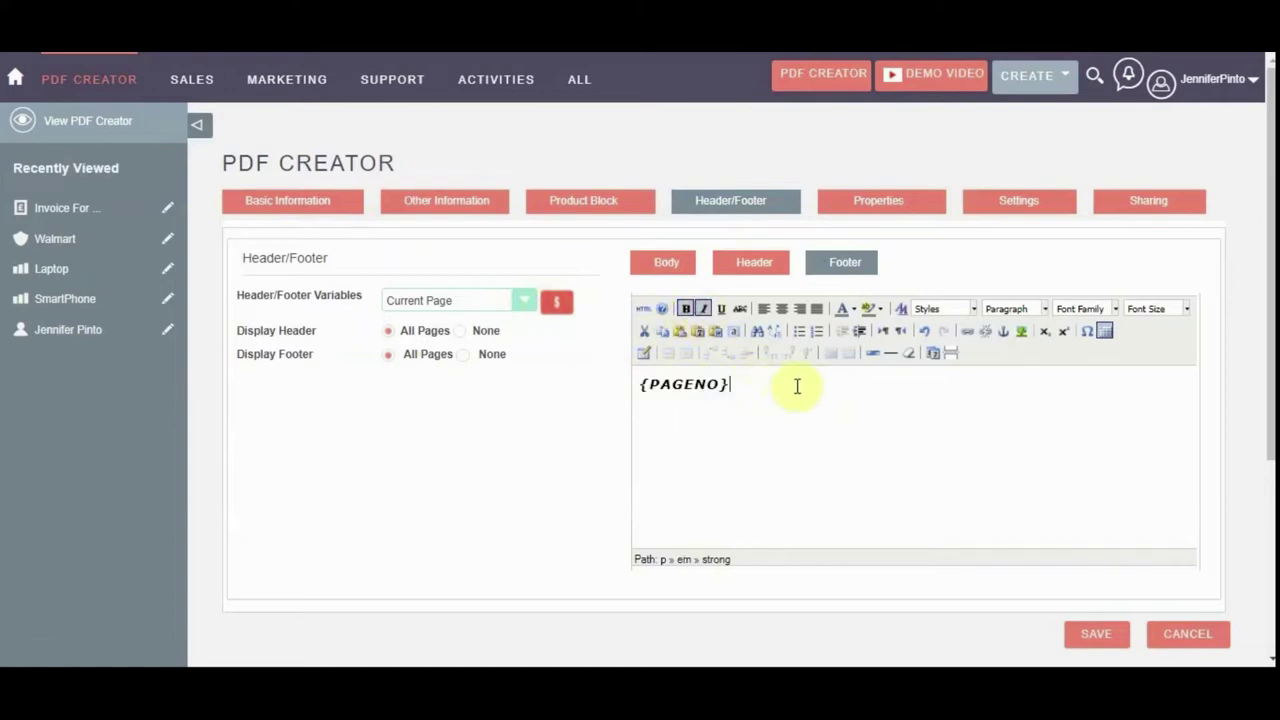
Set the template's page format to A4 and its page orientation to Portrait.
click(858, 205)
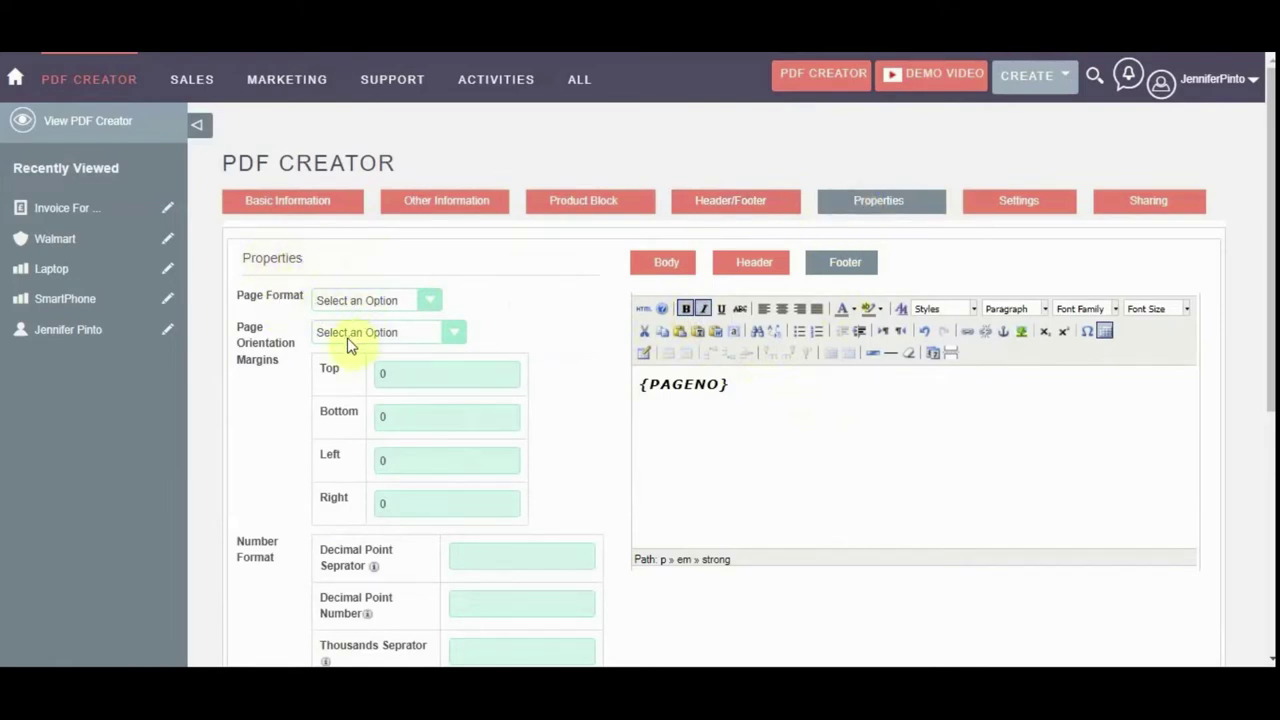
scroll(350, 345, down, 3)
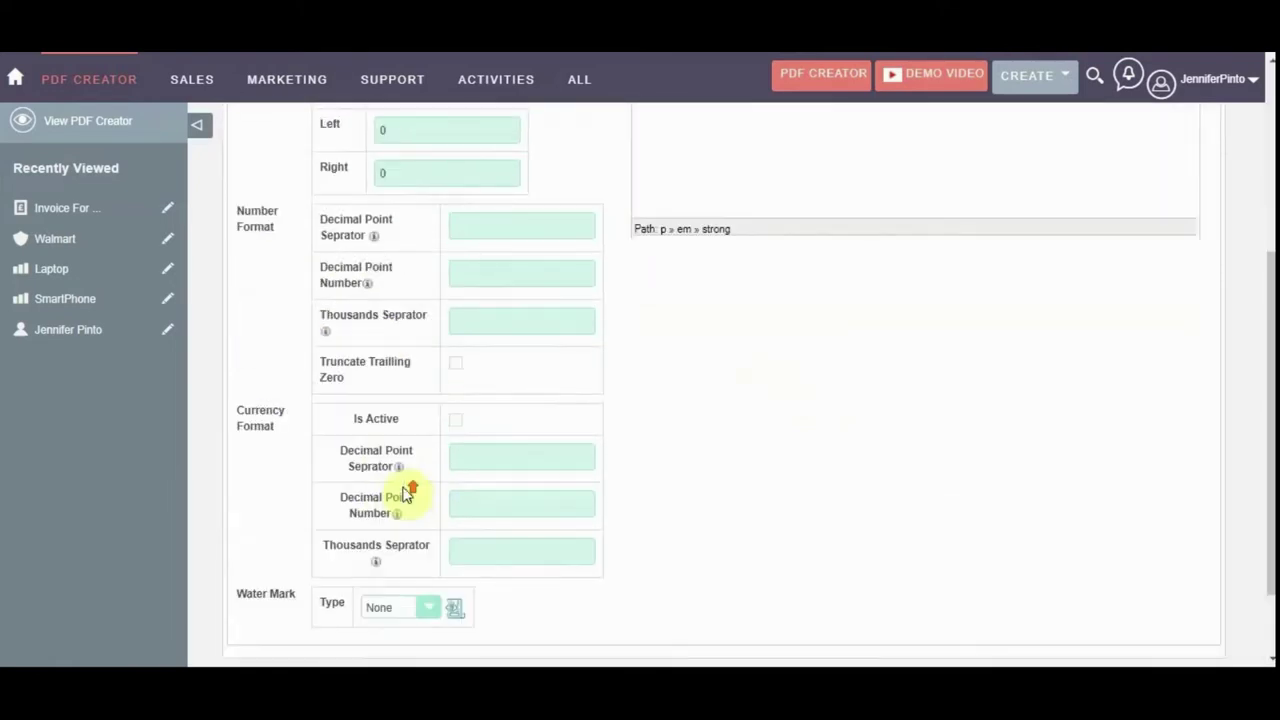
scroll(400, 470, up, 3)
click(345, 300)
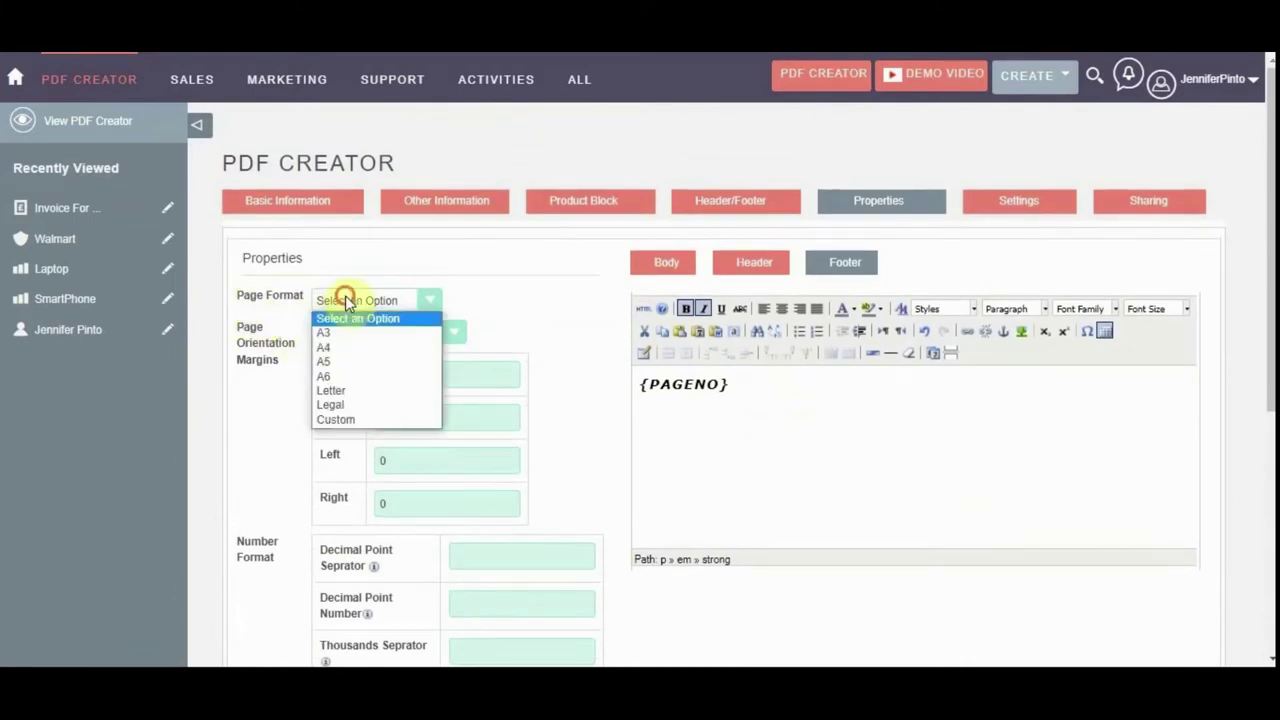
click(356, 346)
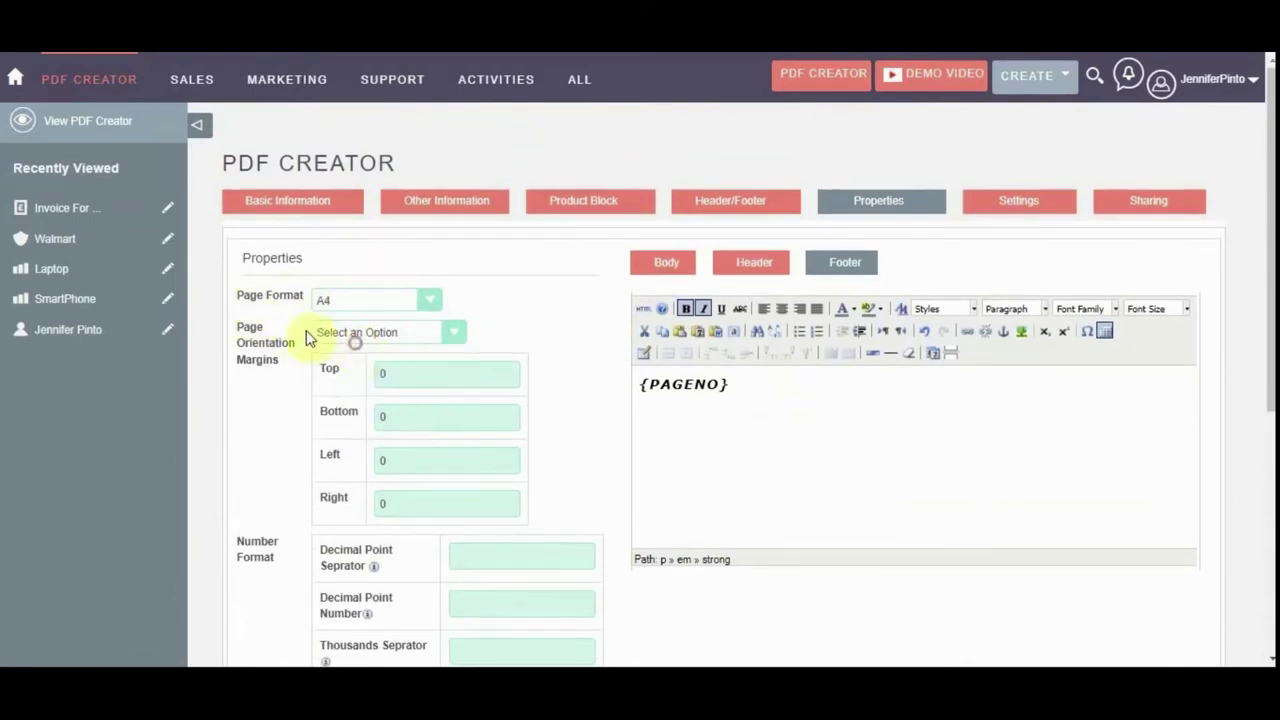
click(332, 332)
click(343, 364)
Set the watermark type to Image and preview its sample invoice.
scroll(470, 470, down, 2)
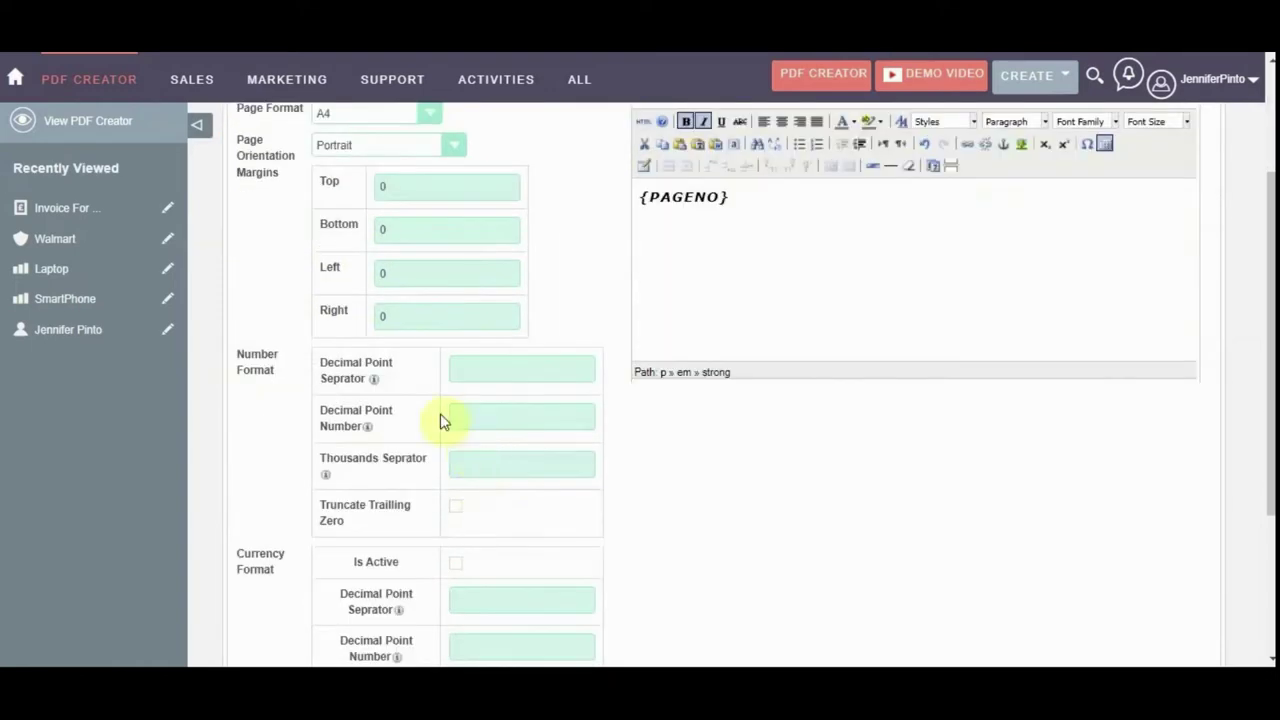
scroll(491, 463, down, 3)
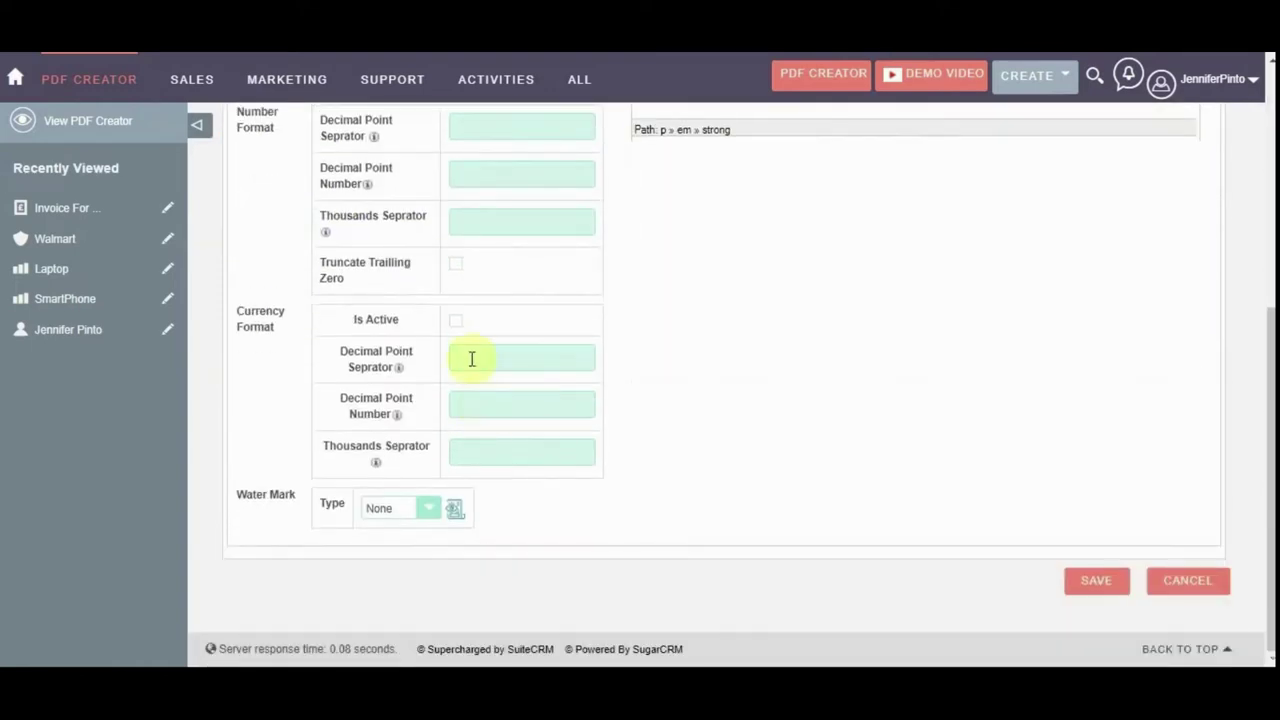
click(393, 505)
click(393, 504)
click(393, 540)
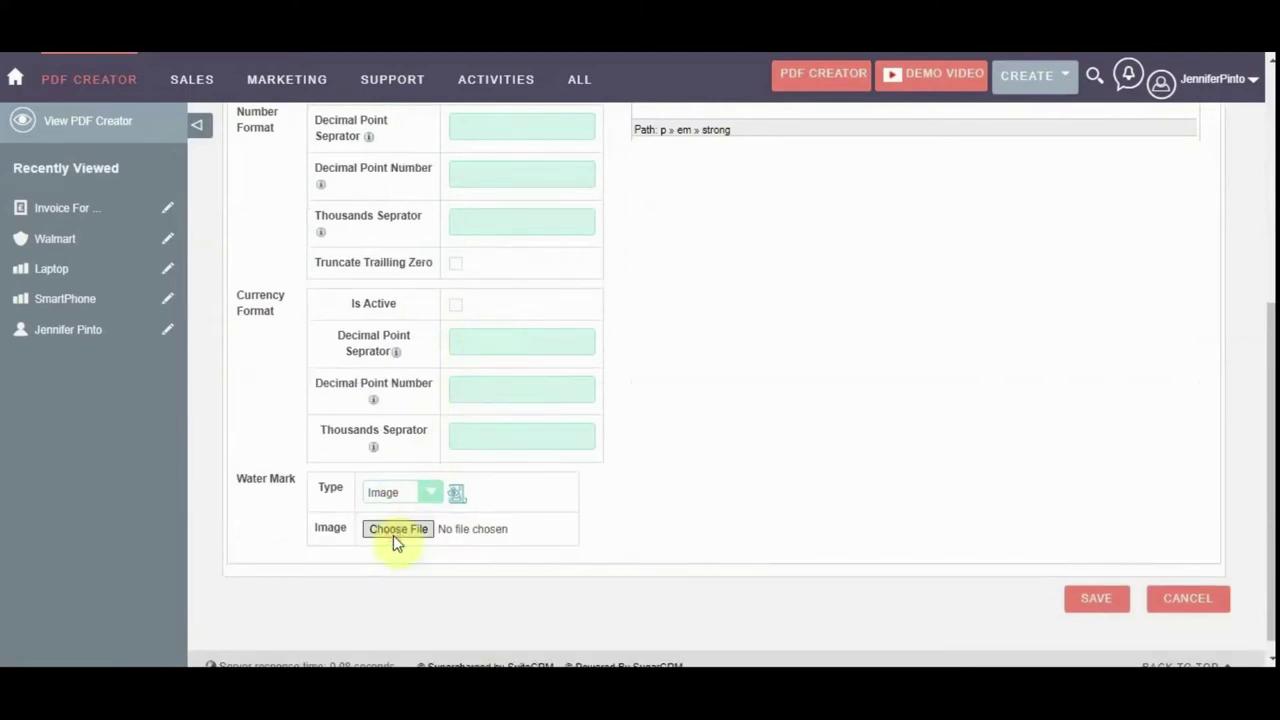
click(453, 503)
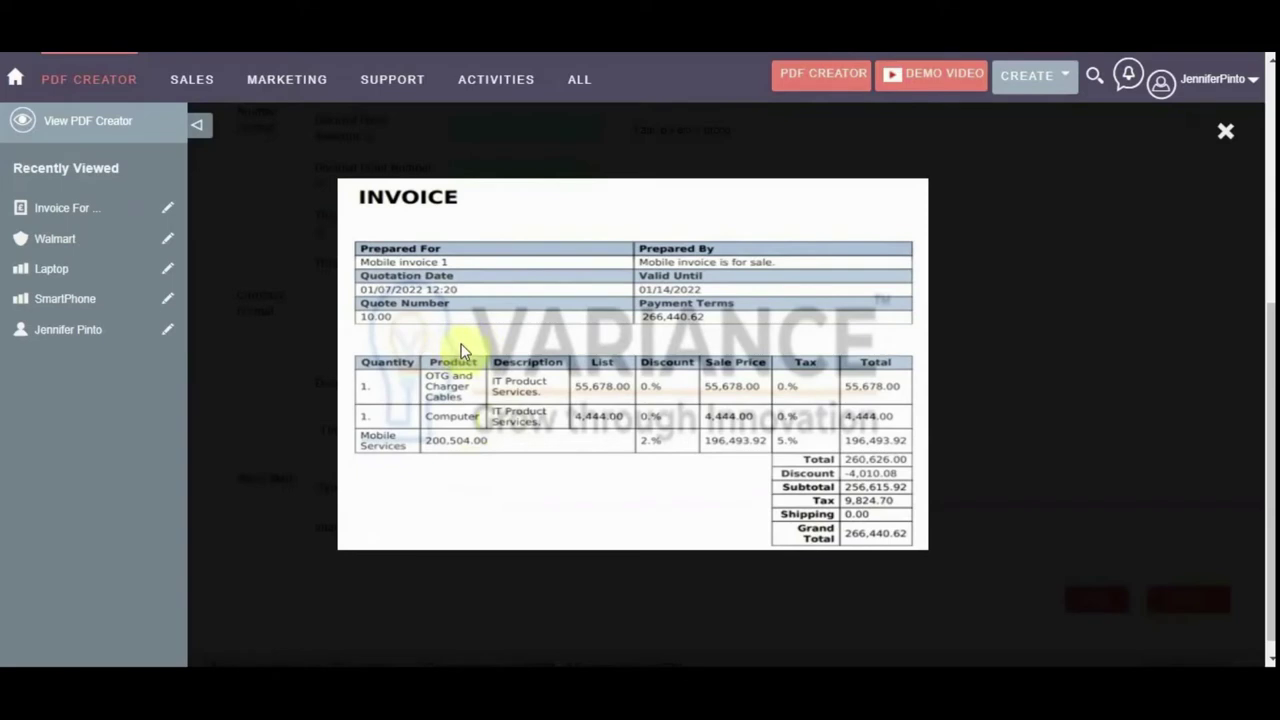
click(1225, 131)
Set the watermark type to Text, preview its sample invoice, and enter INVOICE as the watermark text.
click(415, 492)
click(396, 542)
click(456, 493)
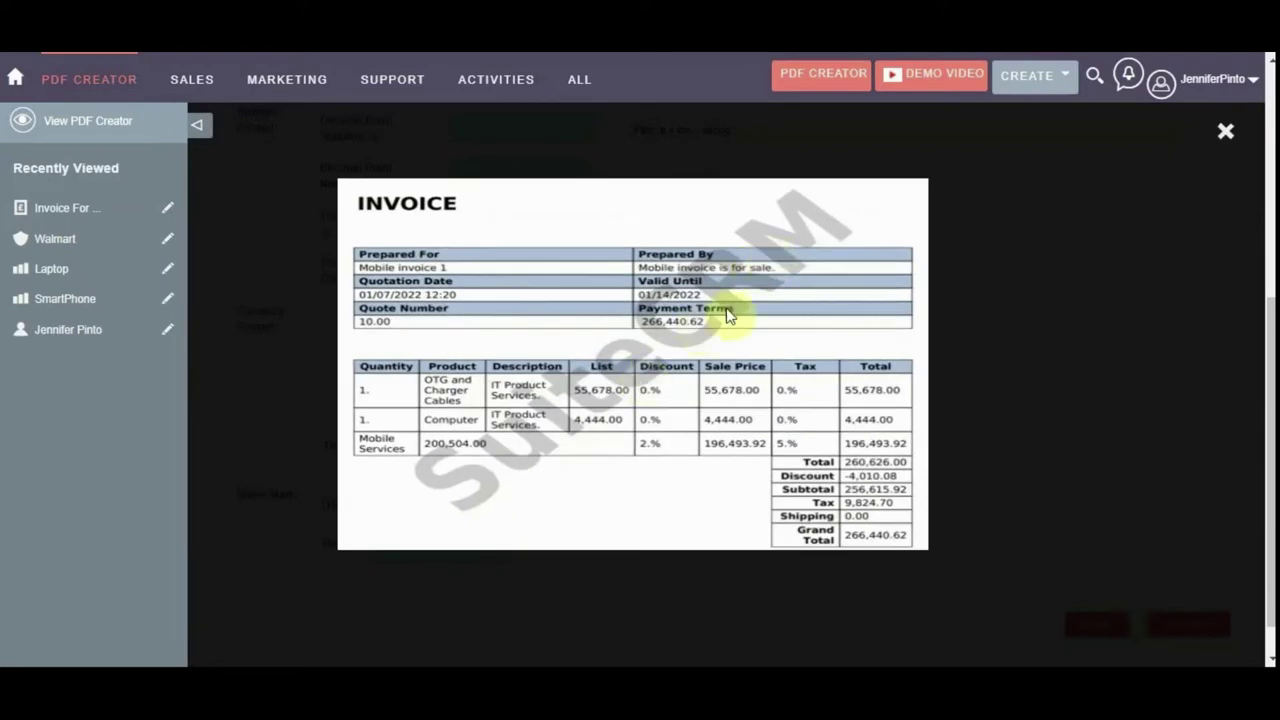
click(1227, 136)
click(473, 543)
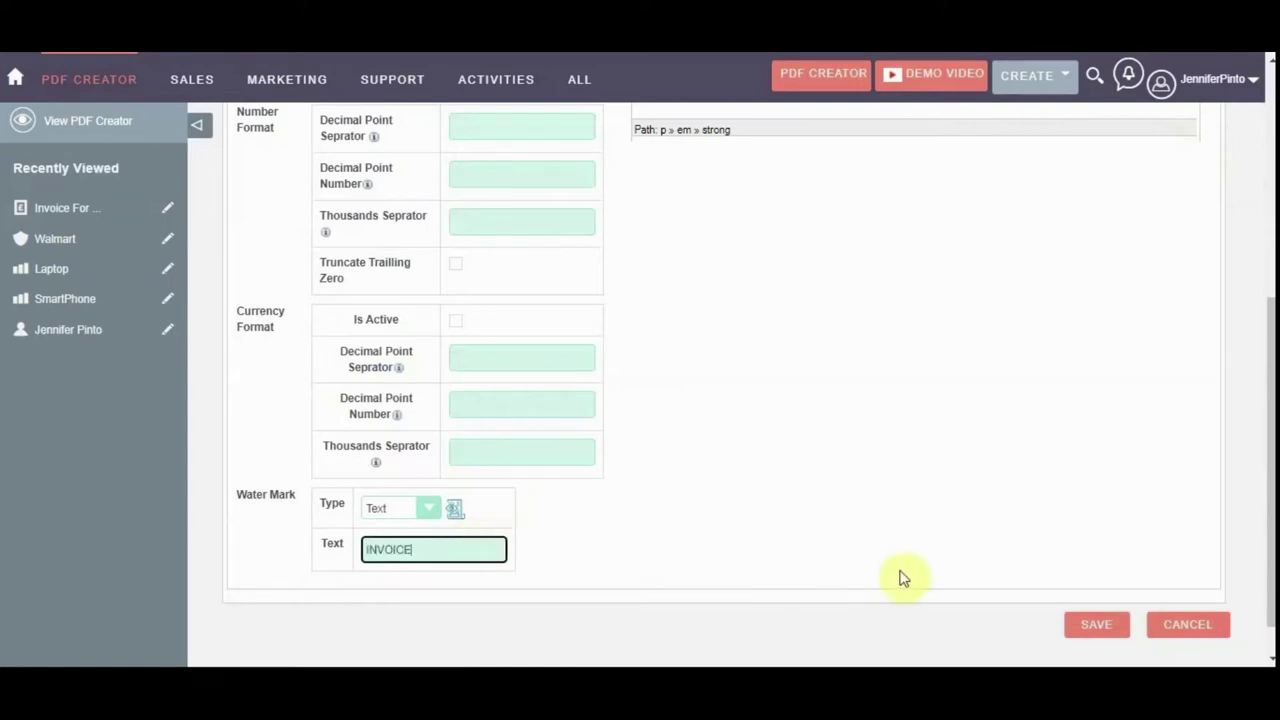
In the template's general settings, set the file name to Invoice001 and the description to Invoice Template.
scroll(903, 566, up, 5)
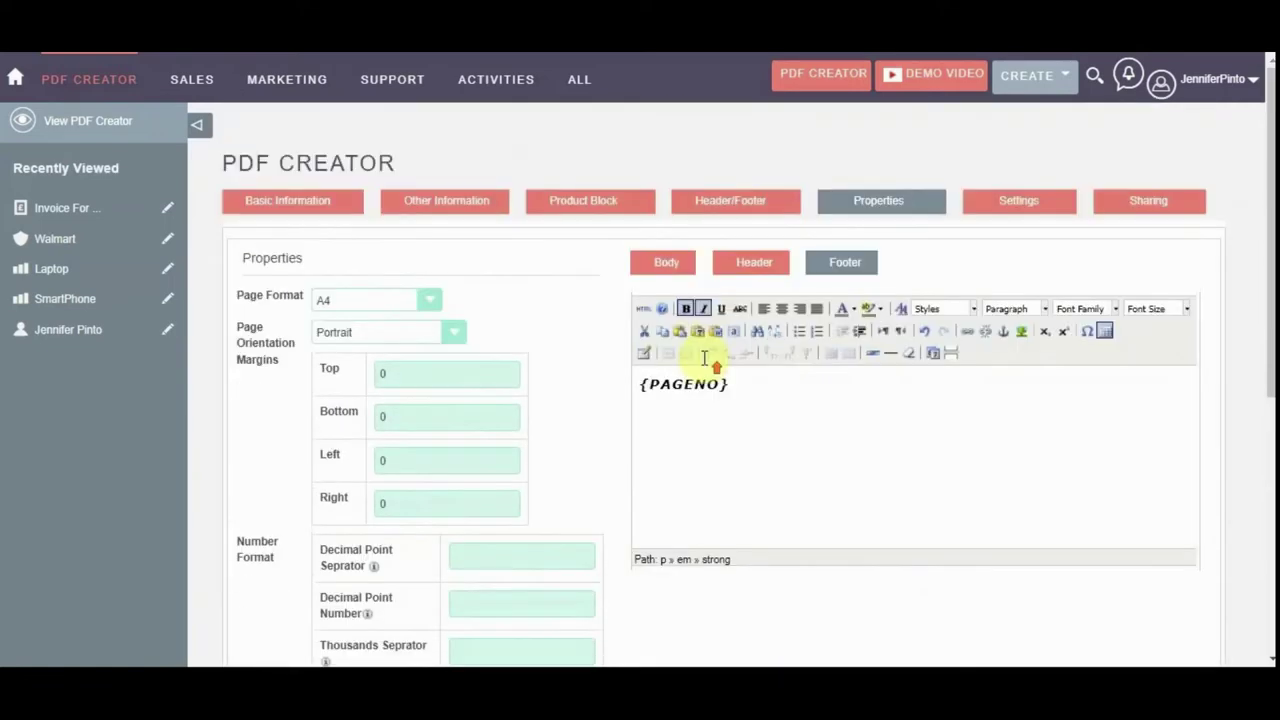
click(684, 263)
click(1001, 203)
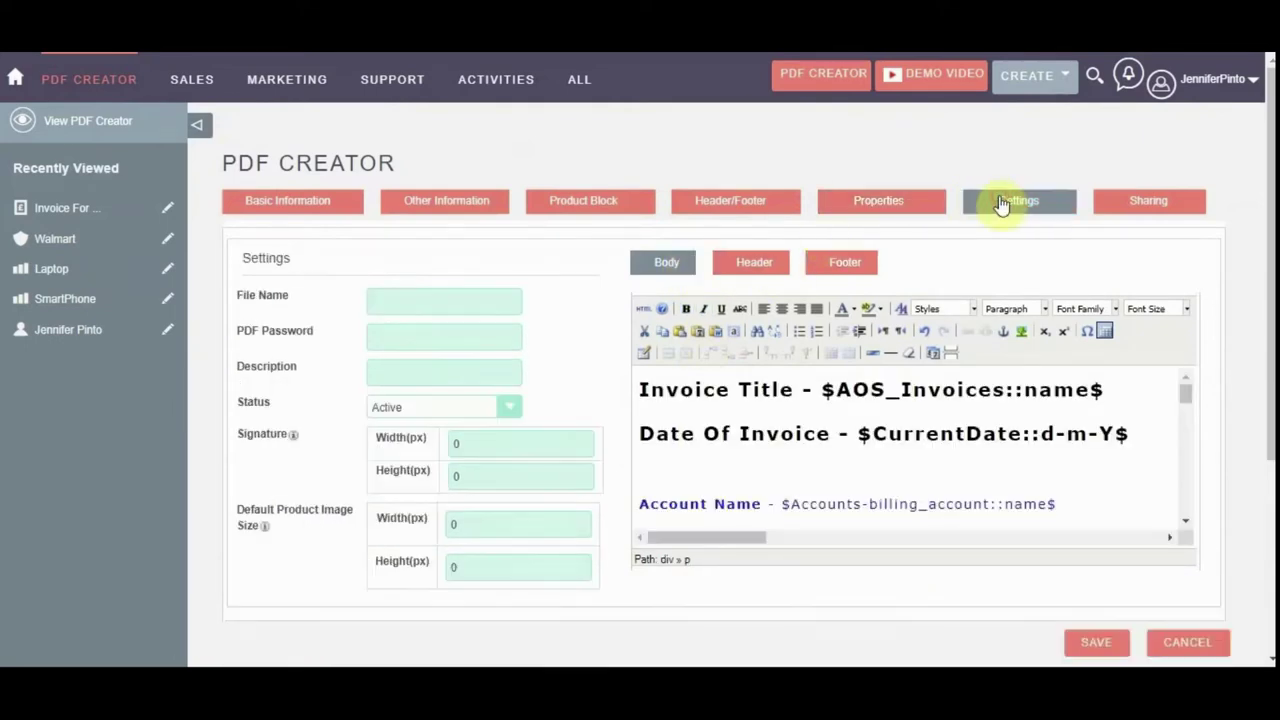
scroll(420, 290, down, 1)
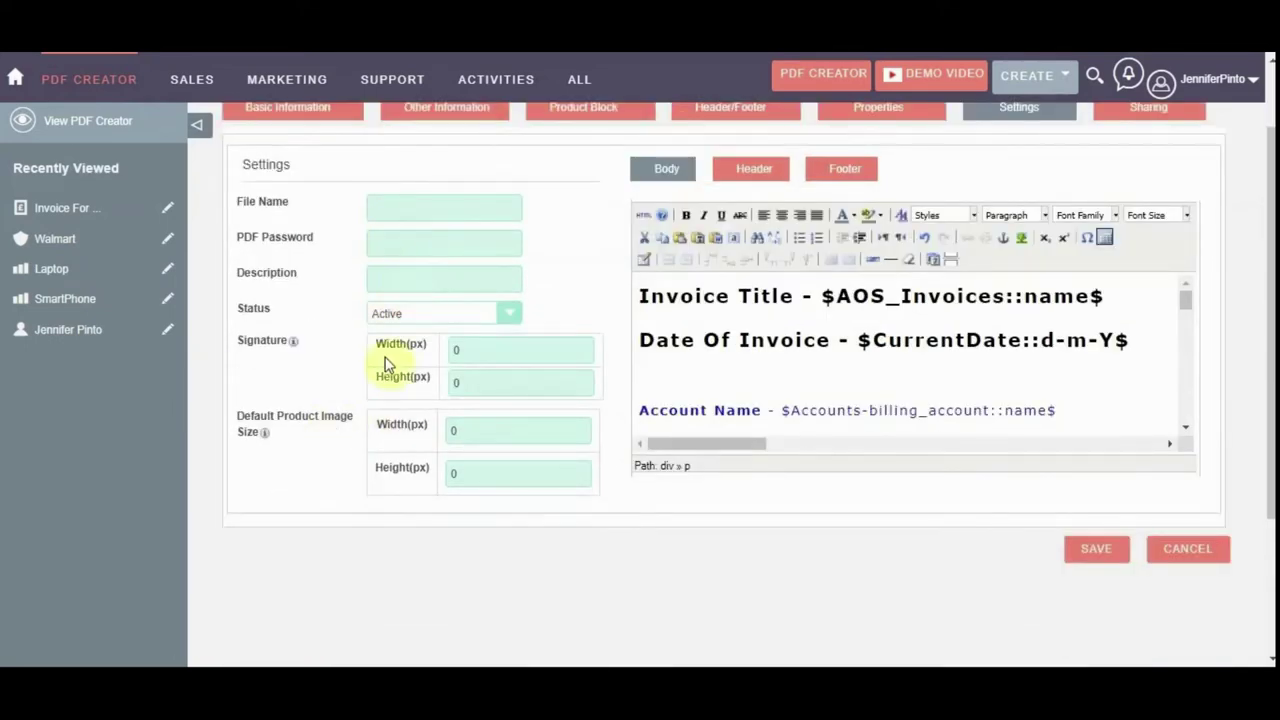
click(384, 207)
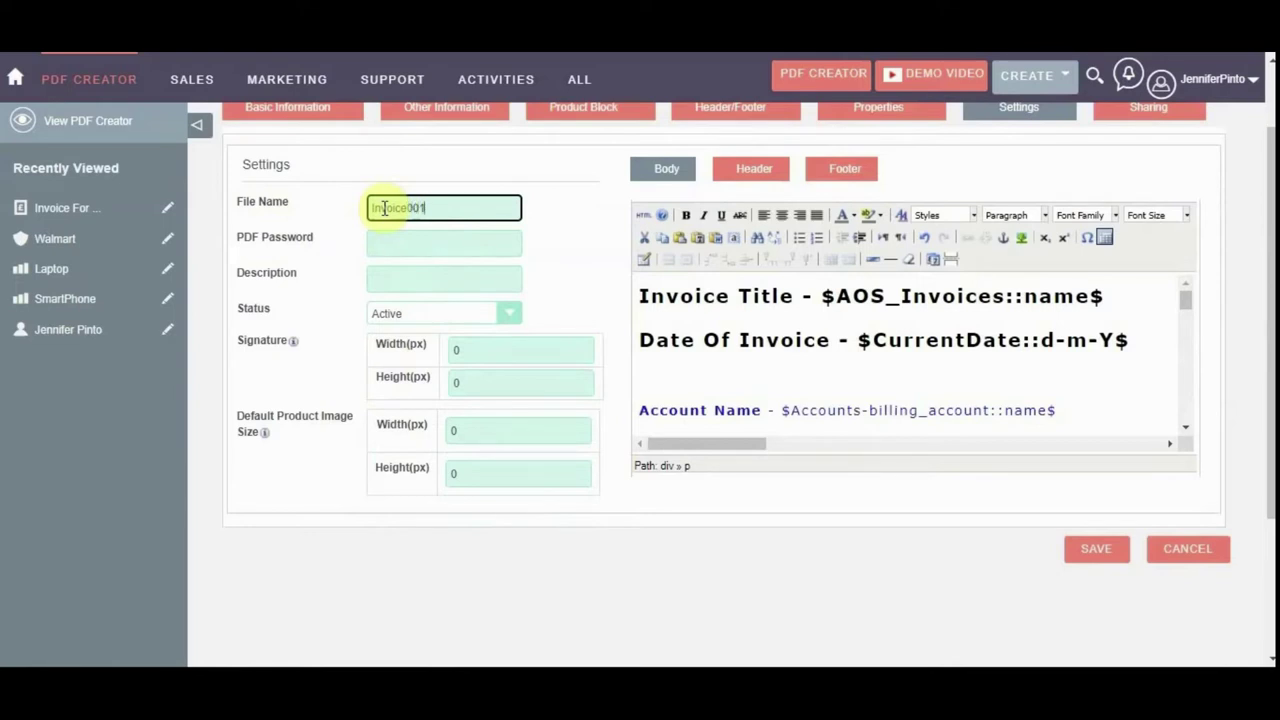
click(403, 240)
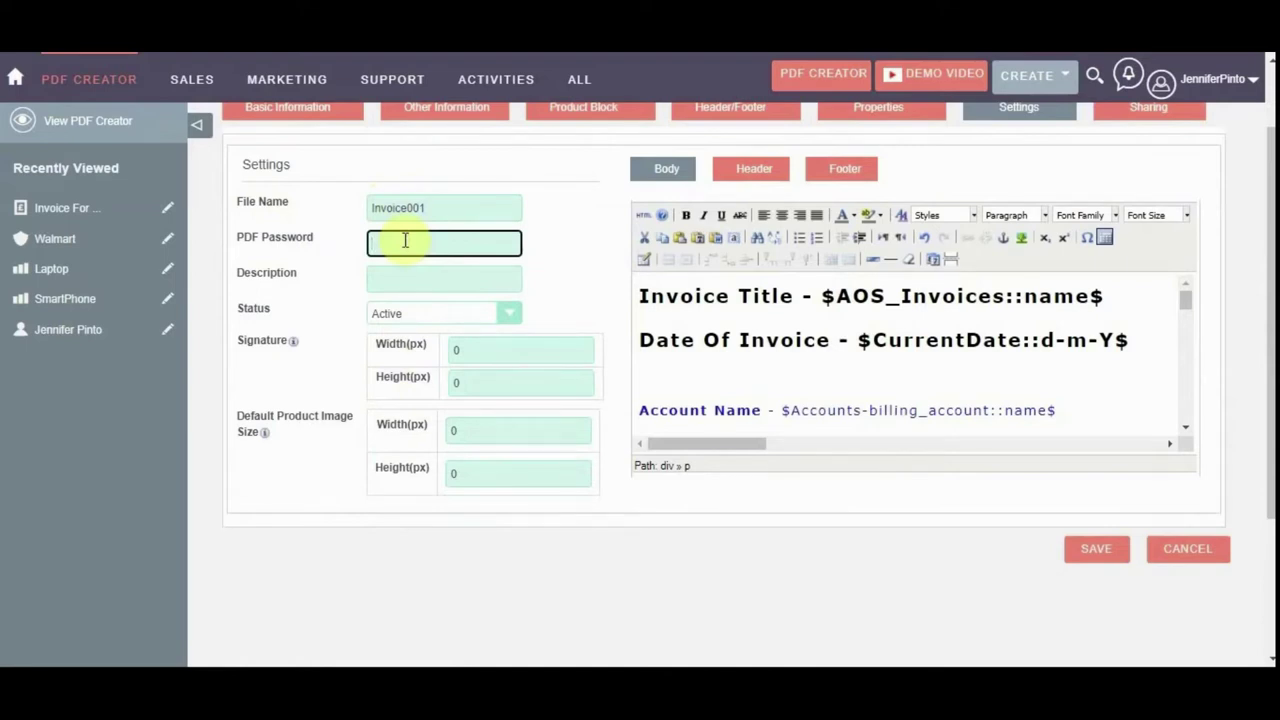
click(410, 280)
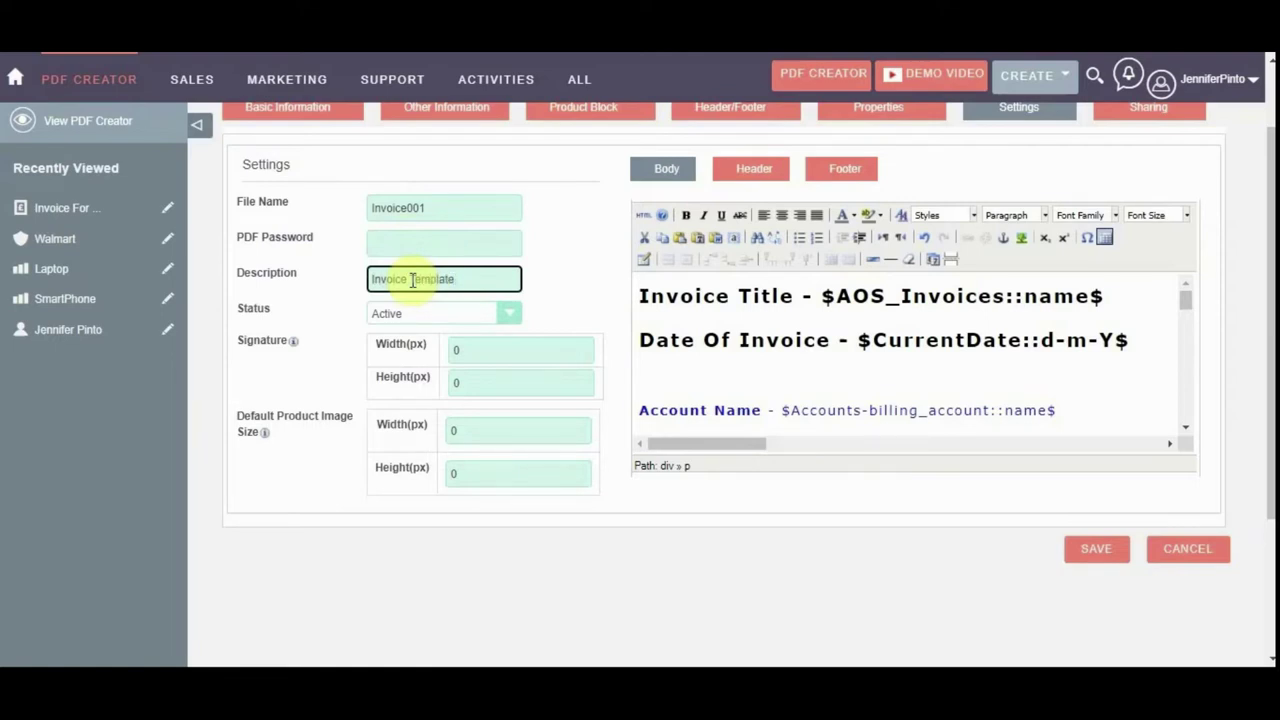
Set the template's status to Active.
click(400, 316)
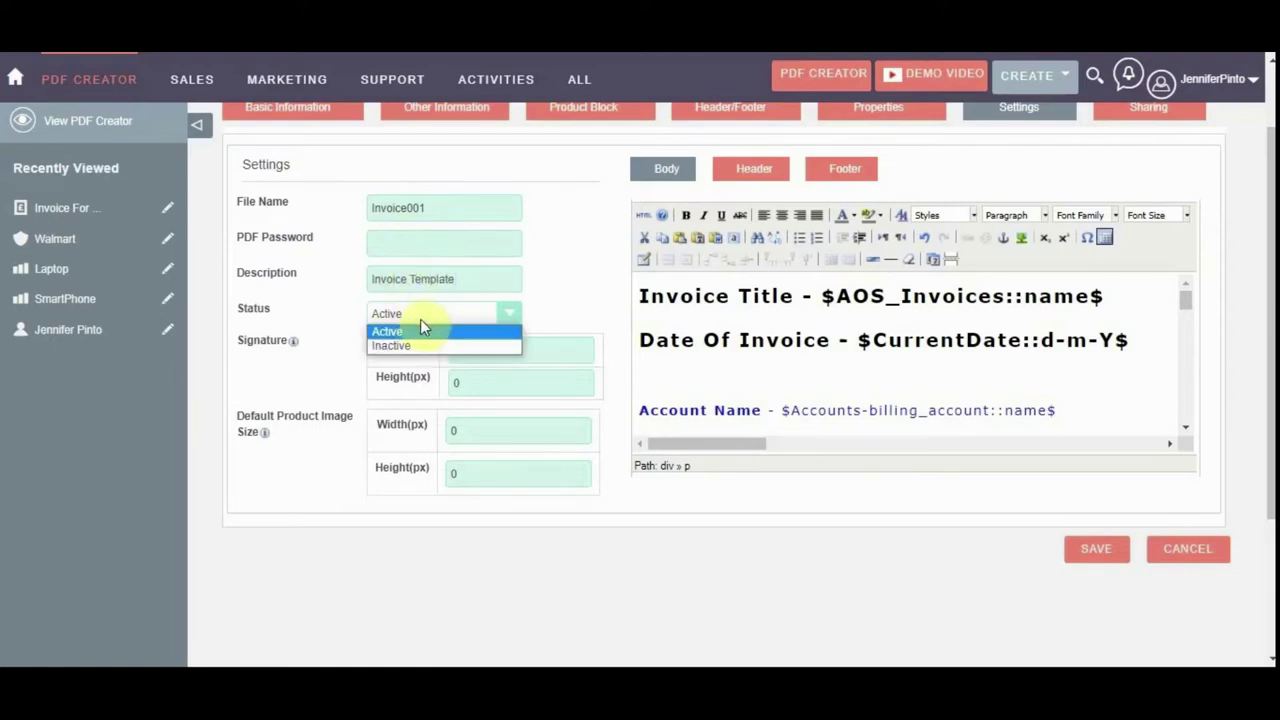
click(420, 319)
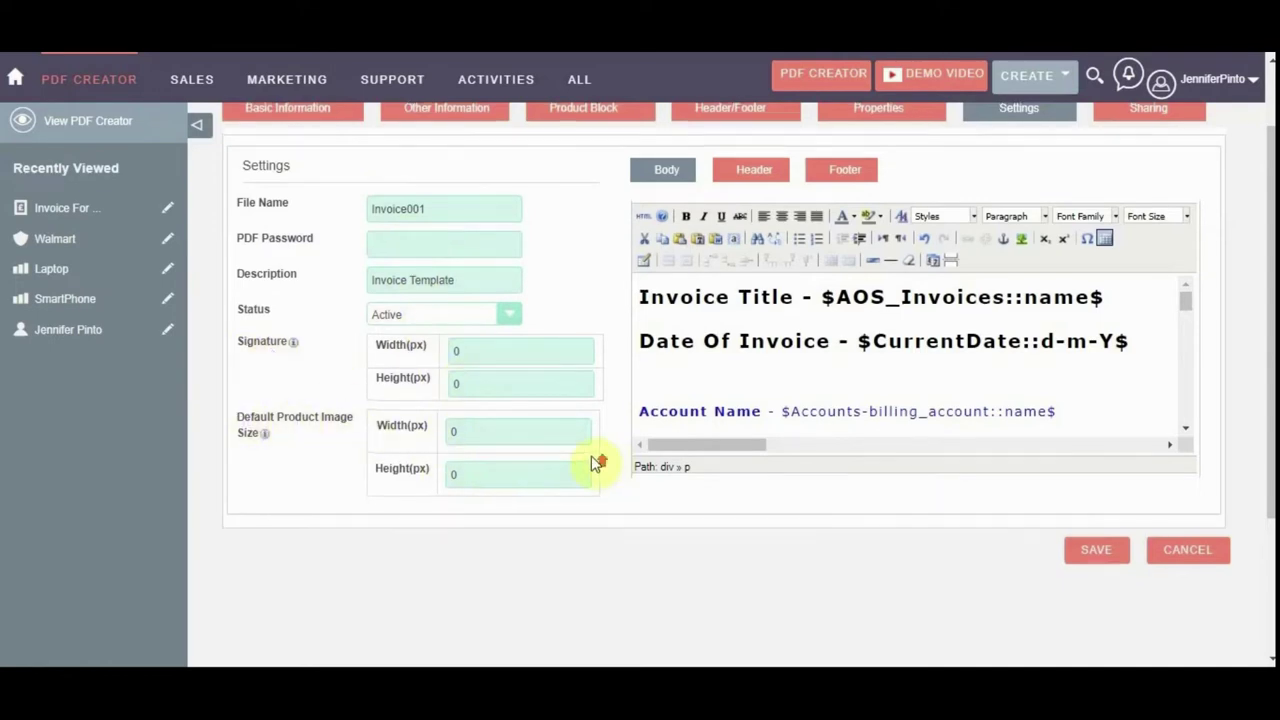
Set the template's sharing to Public.
scroll(594, 463, up, 2)
click(1176, 190)
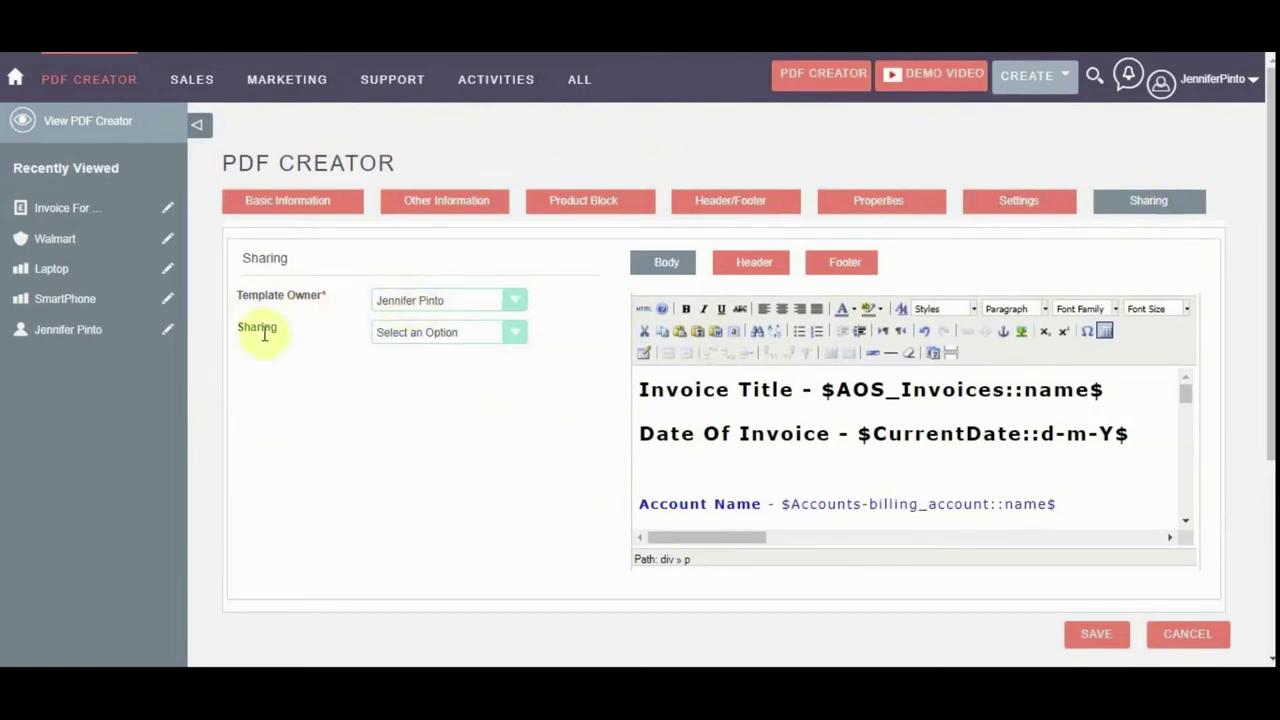
click(403, 325)
click(400, 365)
click(408, 333)
click(408, 380)
click(409, 333)
click(409, 393)
click(410, 366)
click(418, 333)
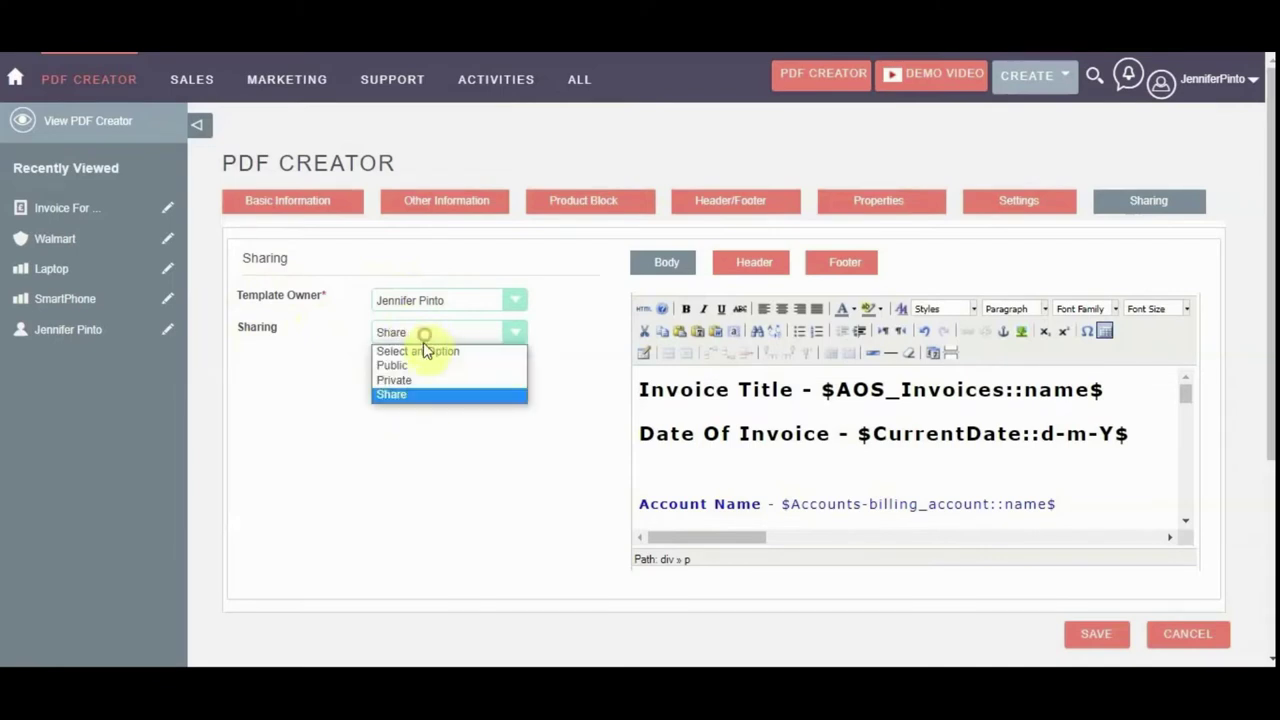
click(423, 364)
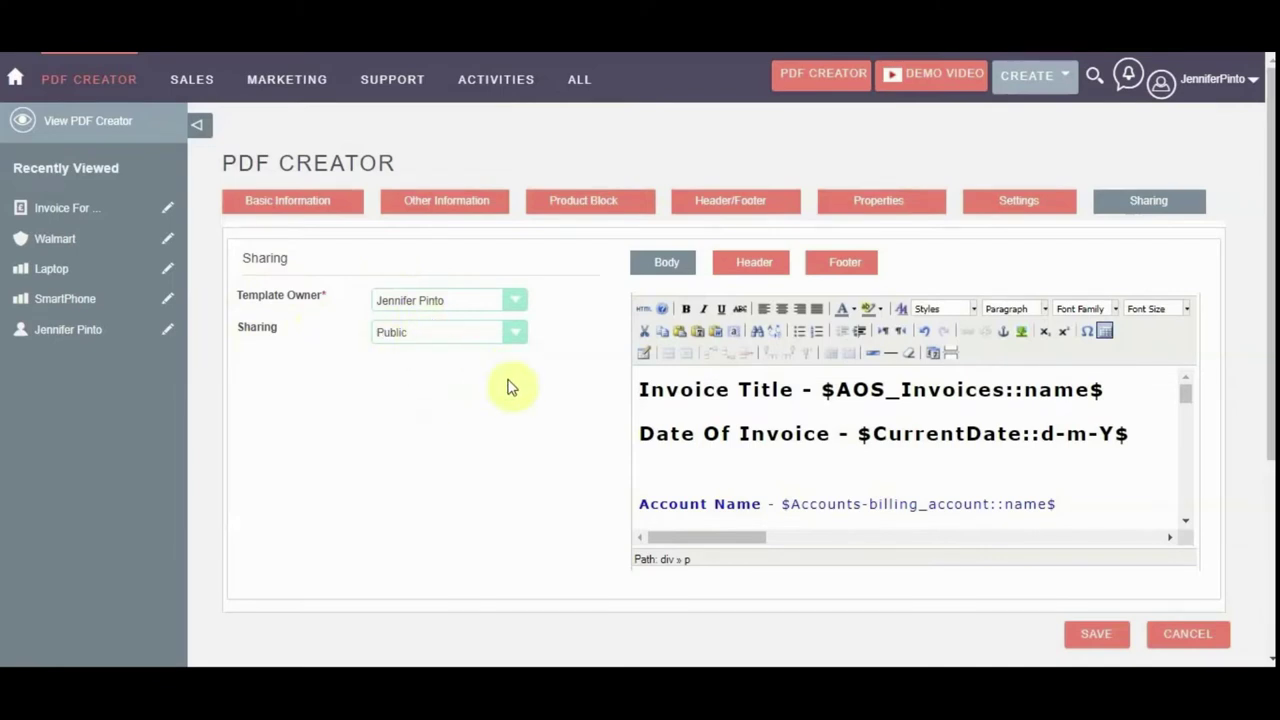
Save the invoice template configuration and acknowledge the confirmation.
scroll(515, 395, down, 2)
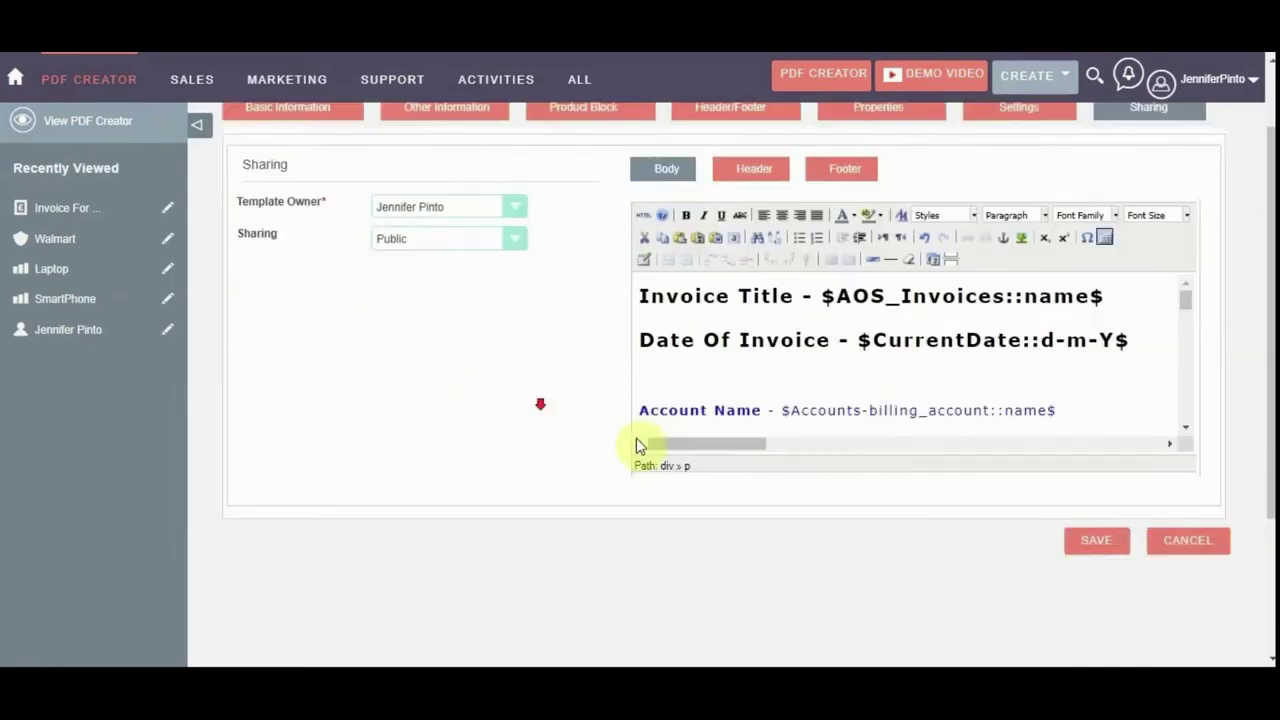
click(1098, 541)
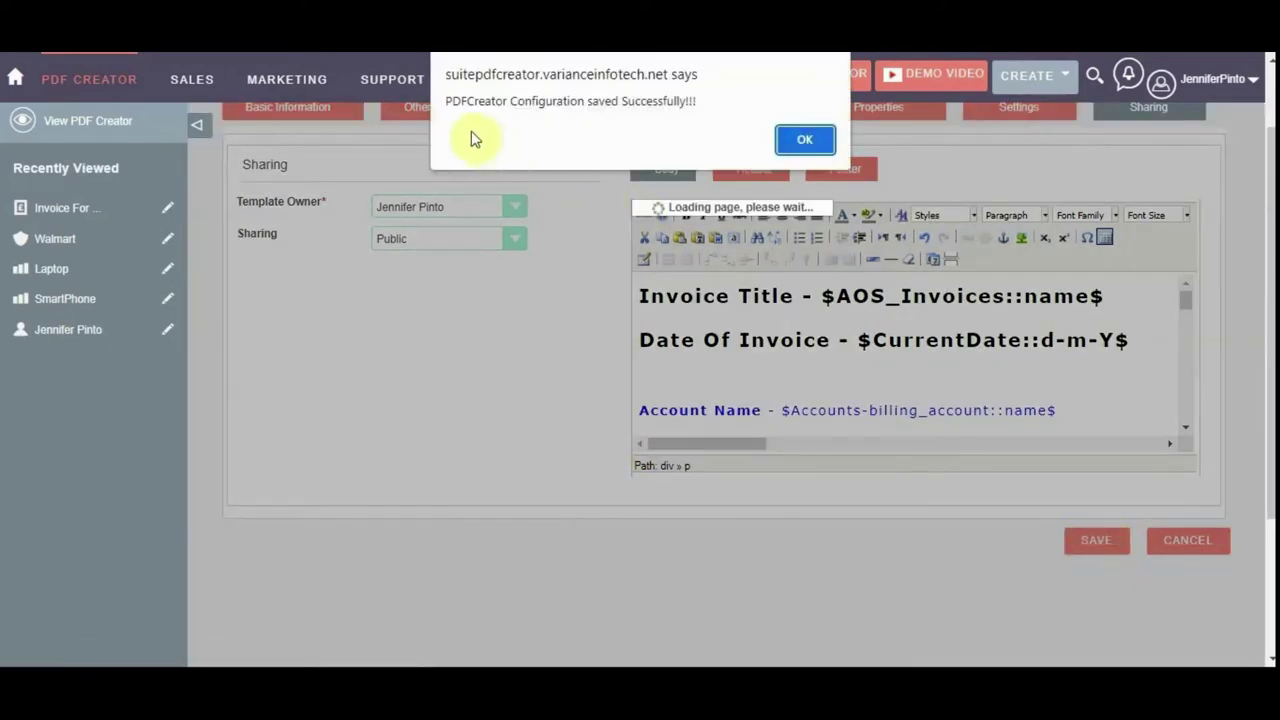
click(805, 142)
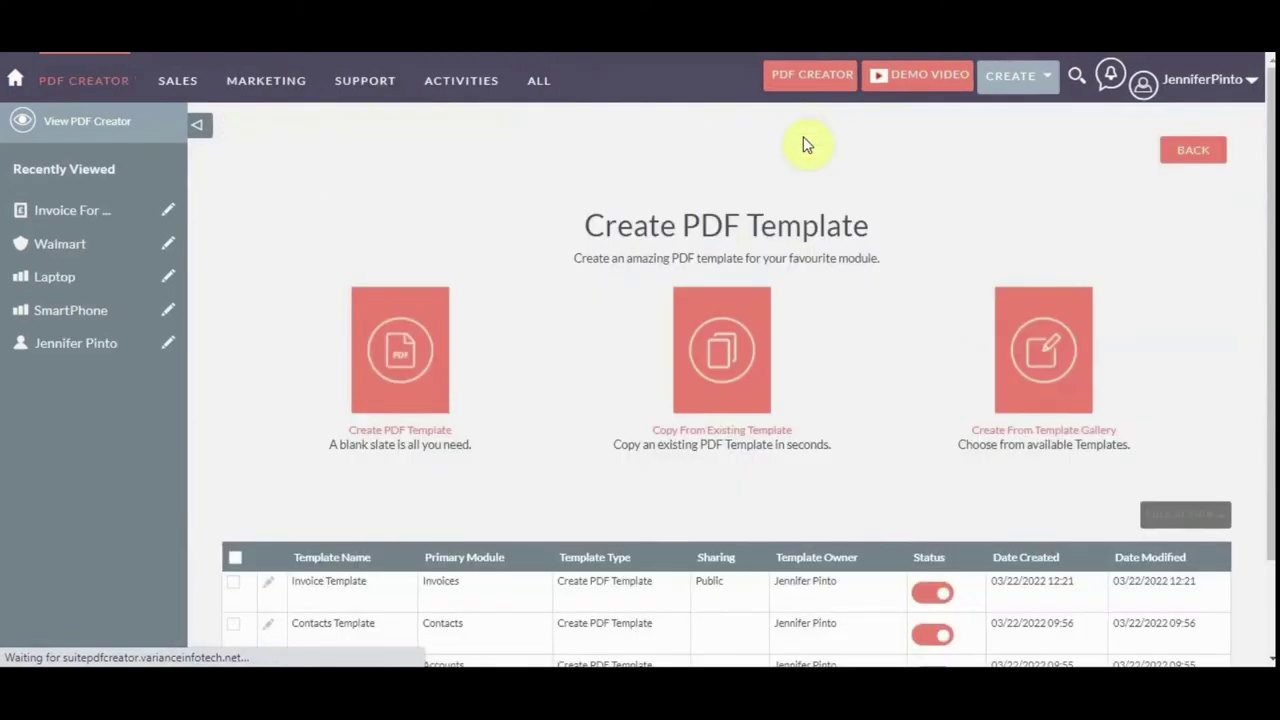
scroll(290, 338, down, 1)
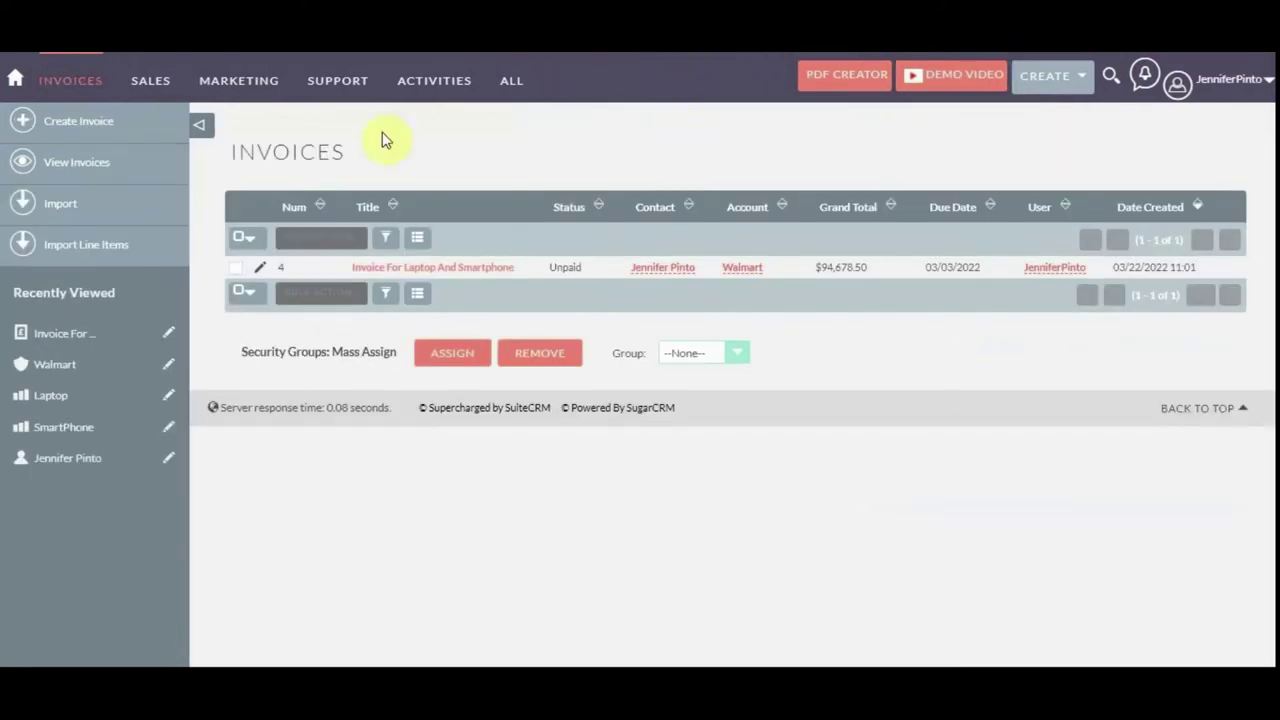
Open the invoice "Invoice For Laptop And Smartphone" and review its recipient, line items, other and overview details.
click(422, 271)
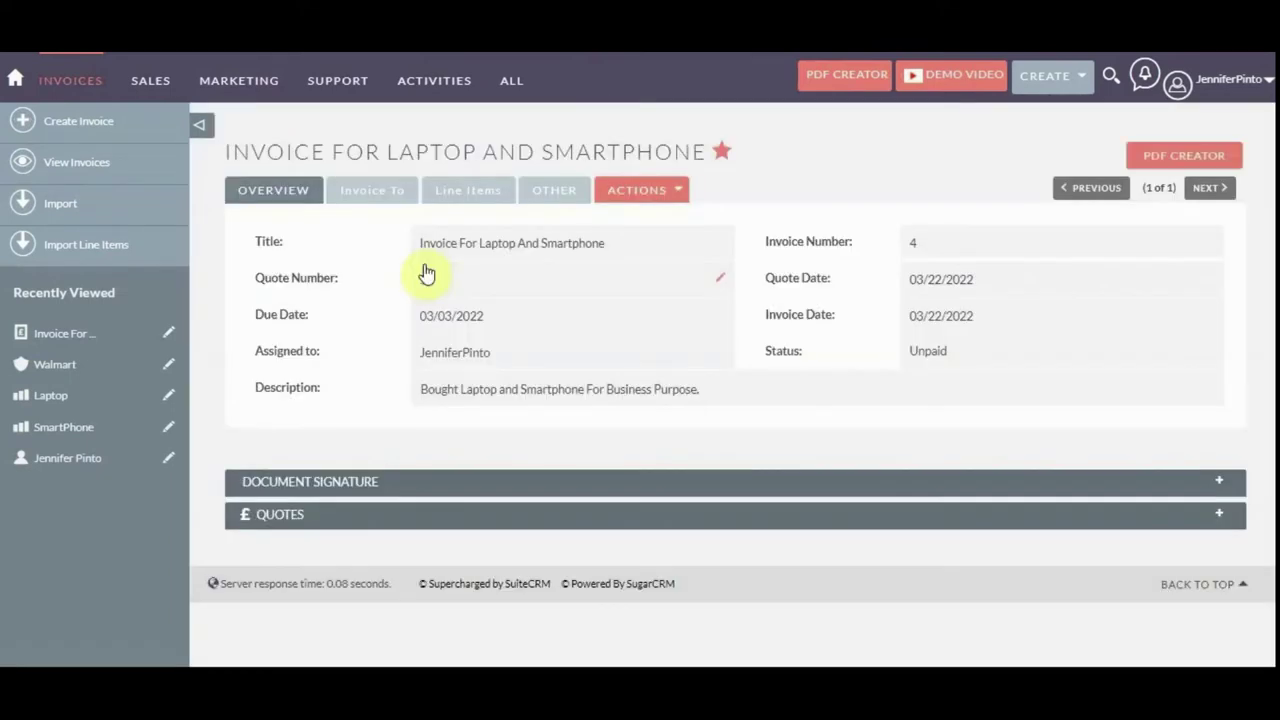
click(365, 197)
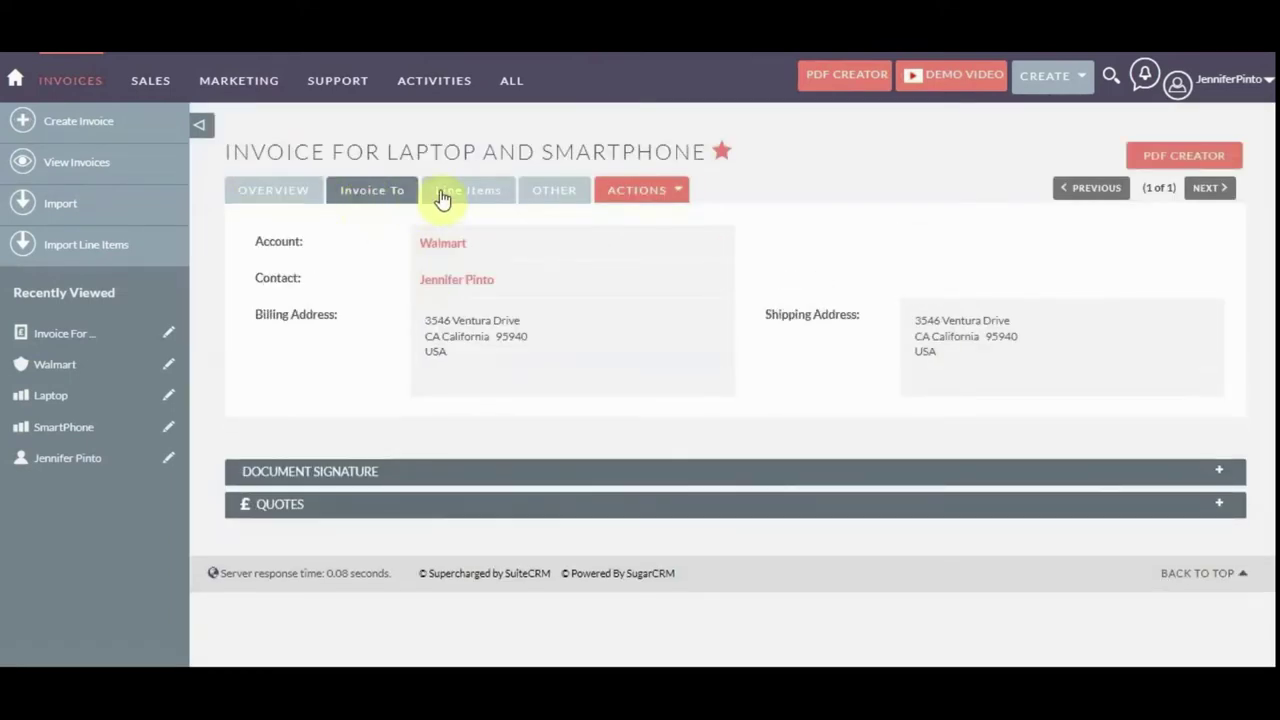
click(480, 195)
click(545, 195)
click(485, 194)
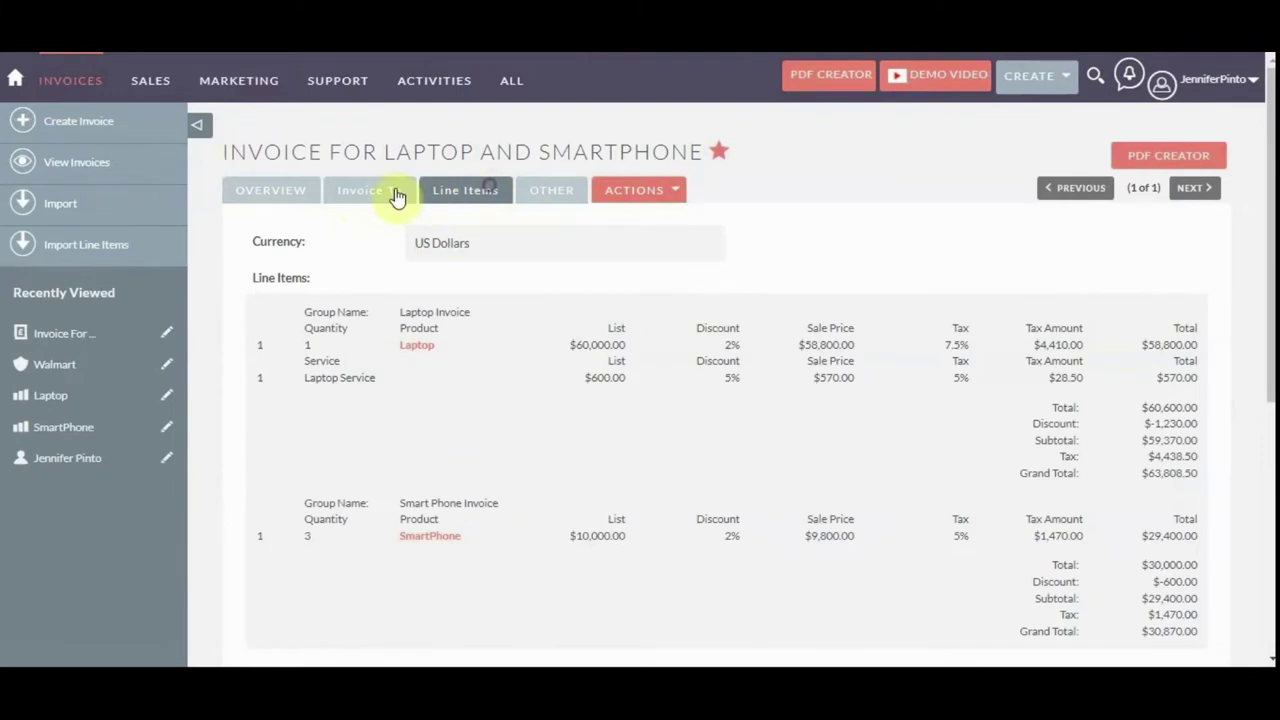
click(292, 193)
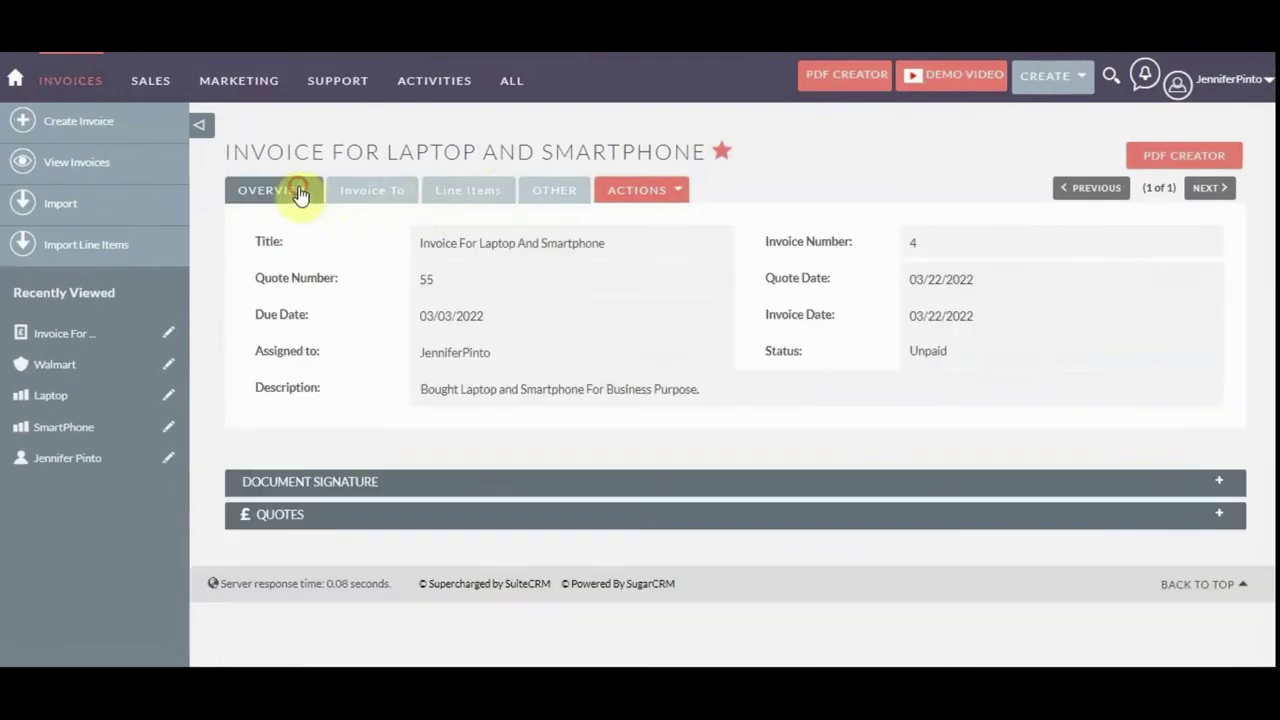
Download the invoice's PDF without signature using Invoice Template and open the resulting Invoice001.pdf.
click(1150, 163)
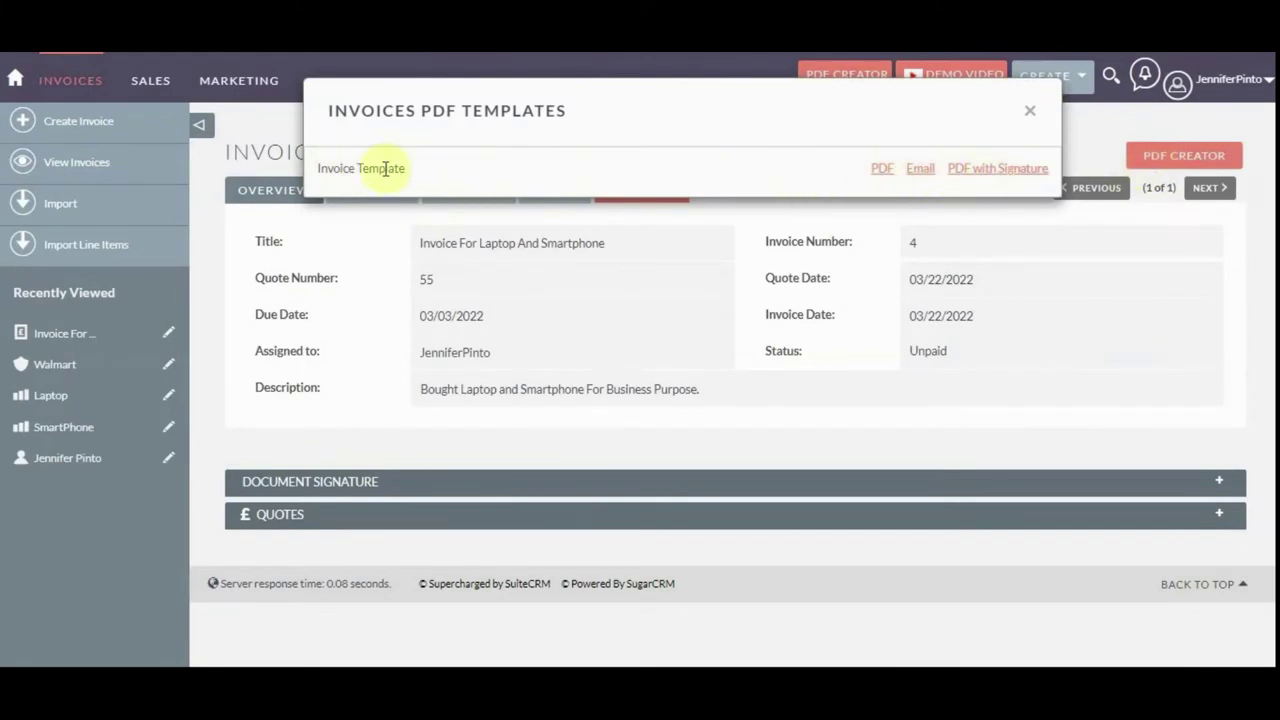
click(881, 168)
drag(330, 249, 557, 249)
click(553, 249)
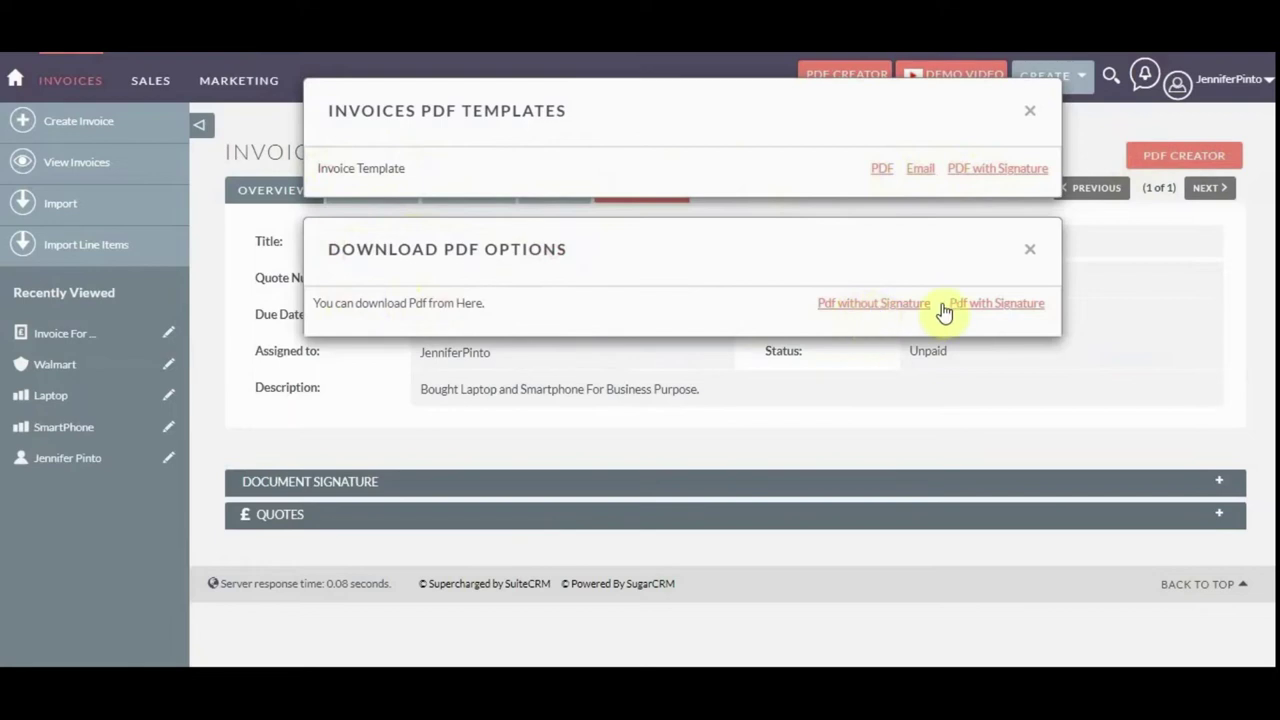
click(891, 310)
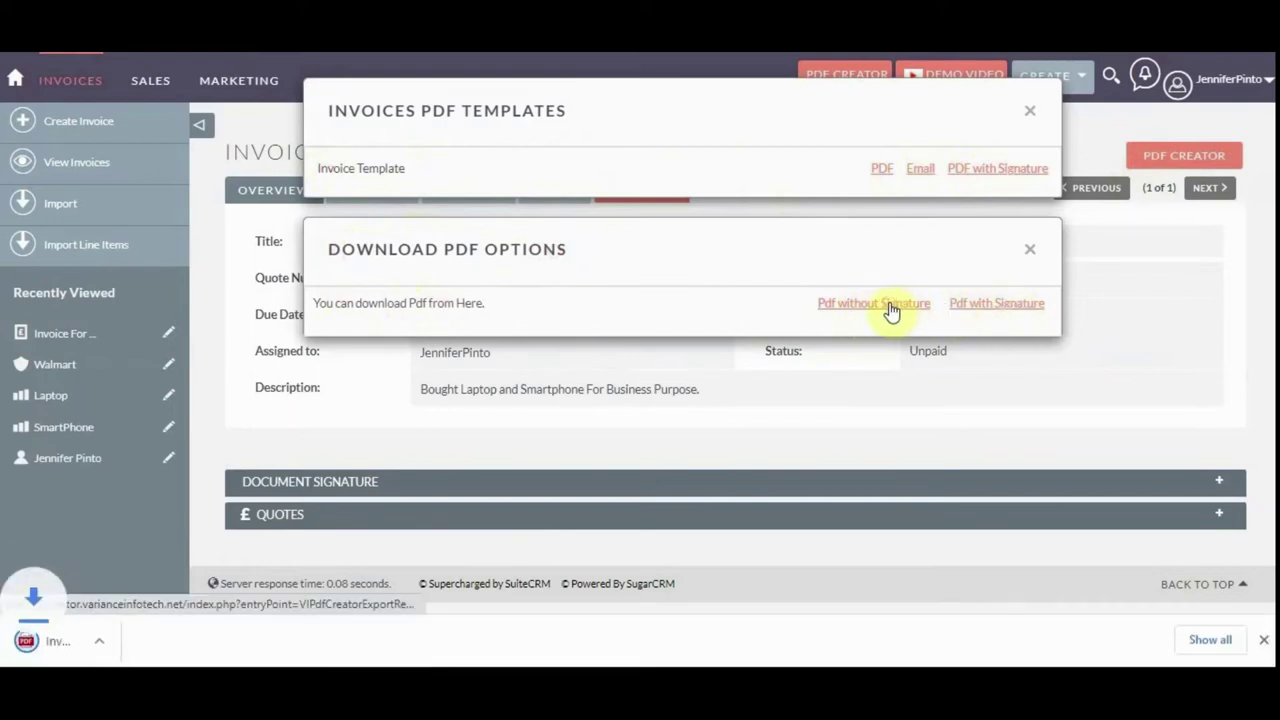
click(86, 636)
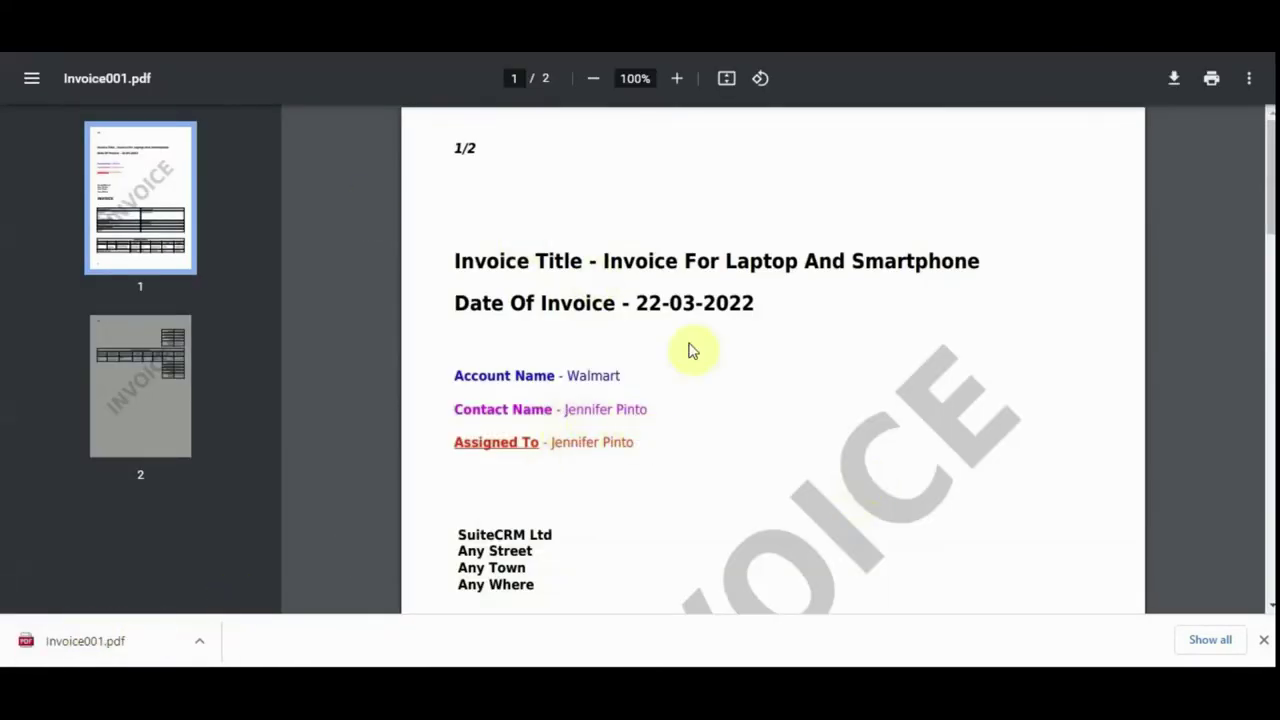
Examine both pages of Invoice001.pdf, checking the invoice fields, product tables, watermark and header and footer page numbers.
scroll(662, 372, down, 3)
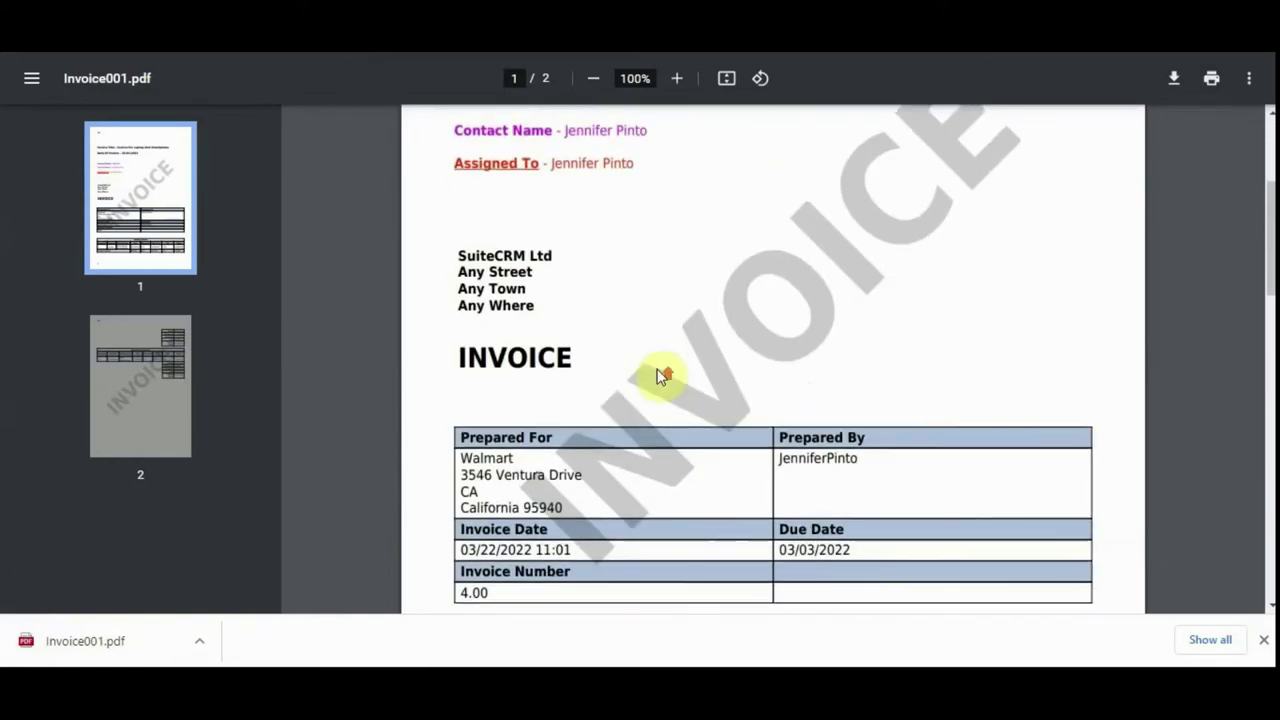
scroll(662, 374, up, 3)
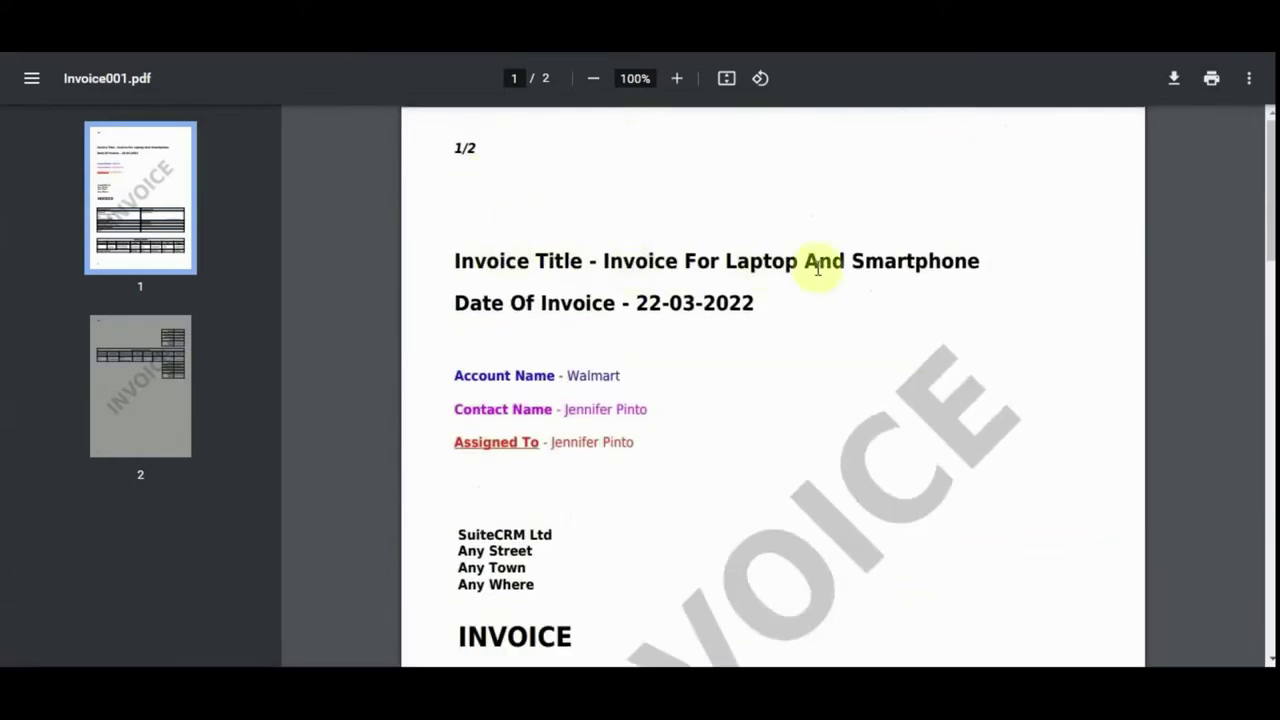
scroll(670, 322, down, 1)
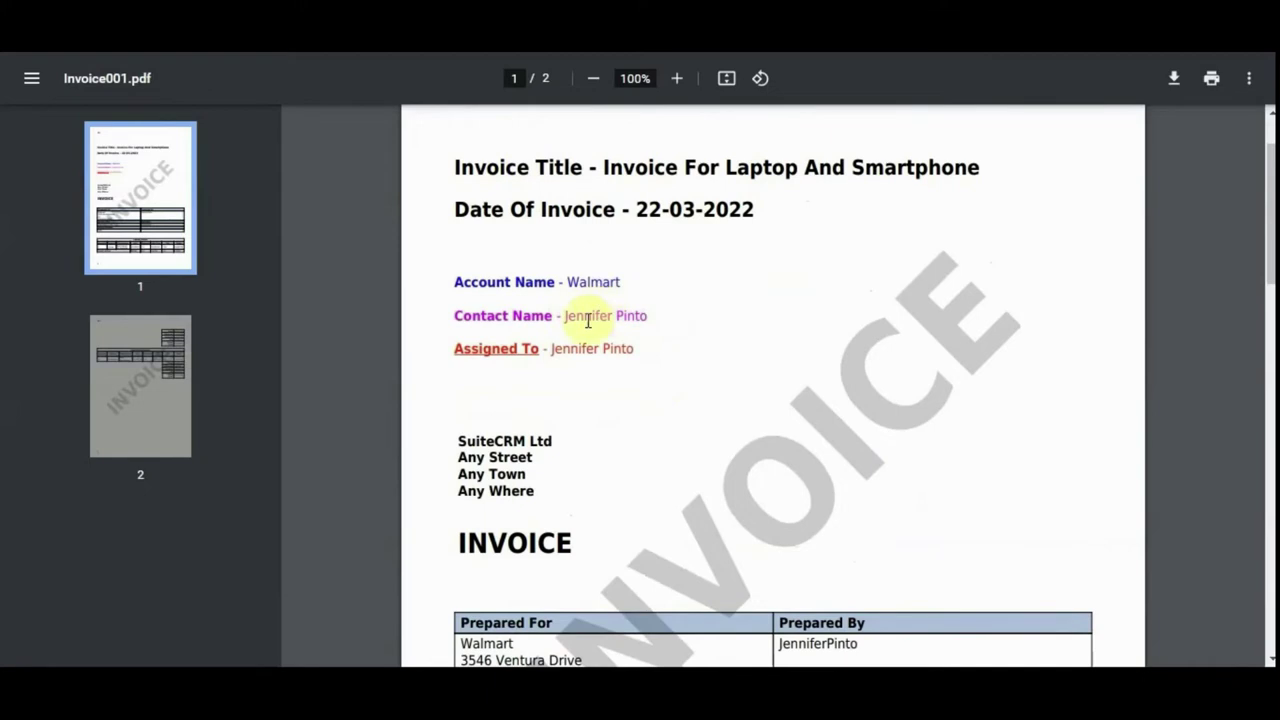
scroll(560, 320, down, 2)
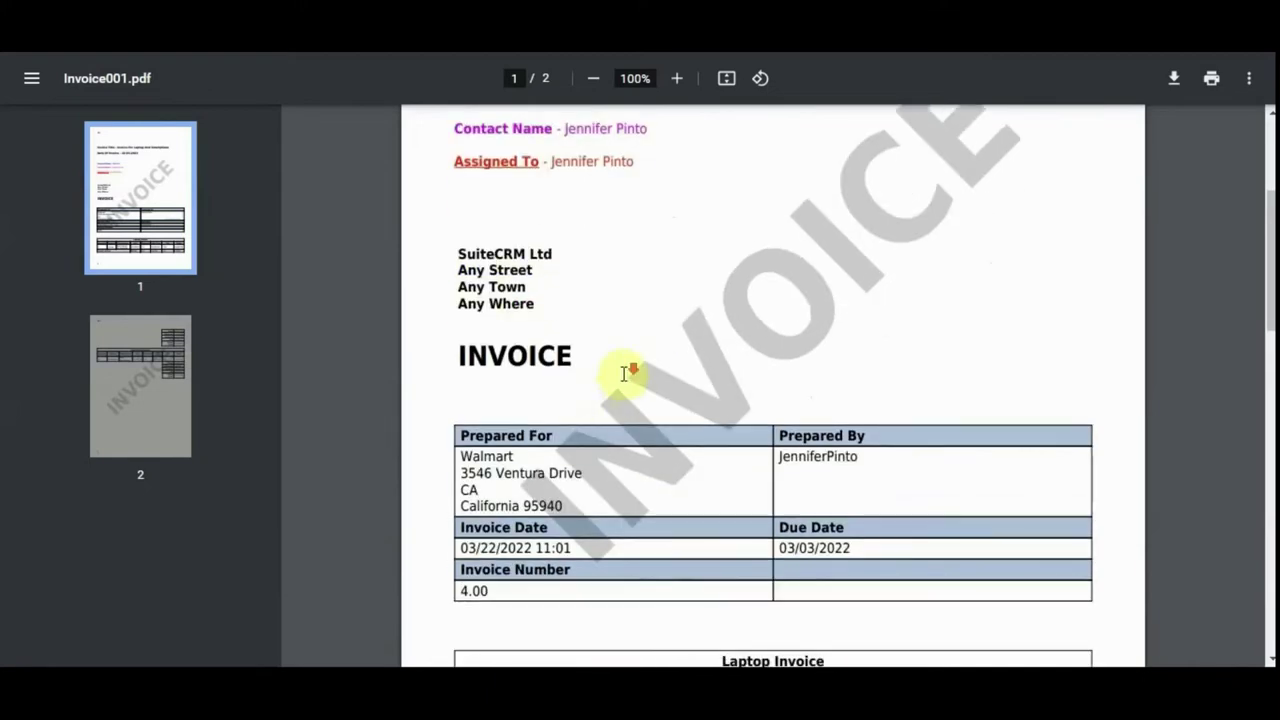
scroll(560, 330, down, 2)
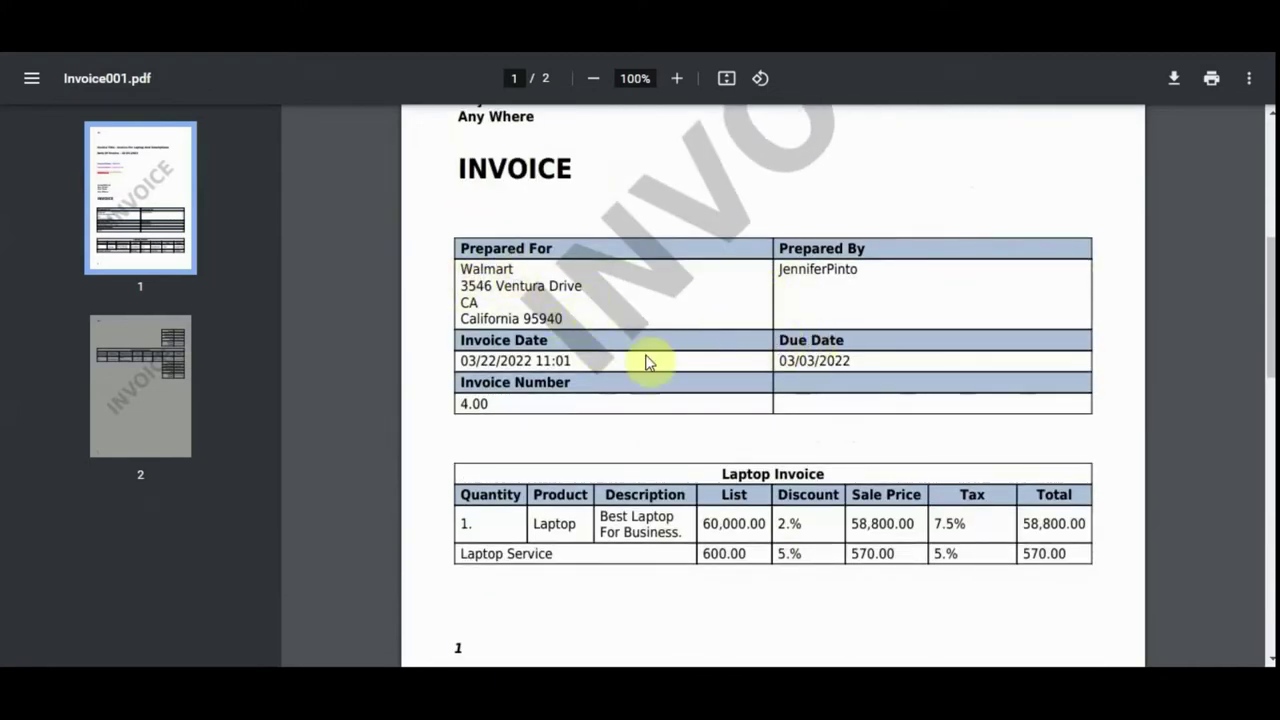
scroll(712, 400, down, 2)
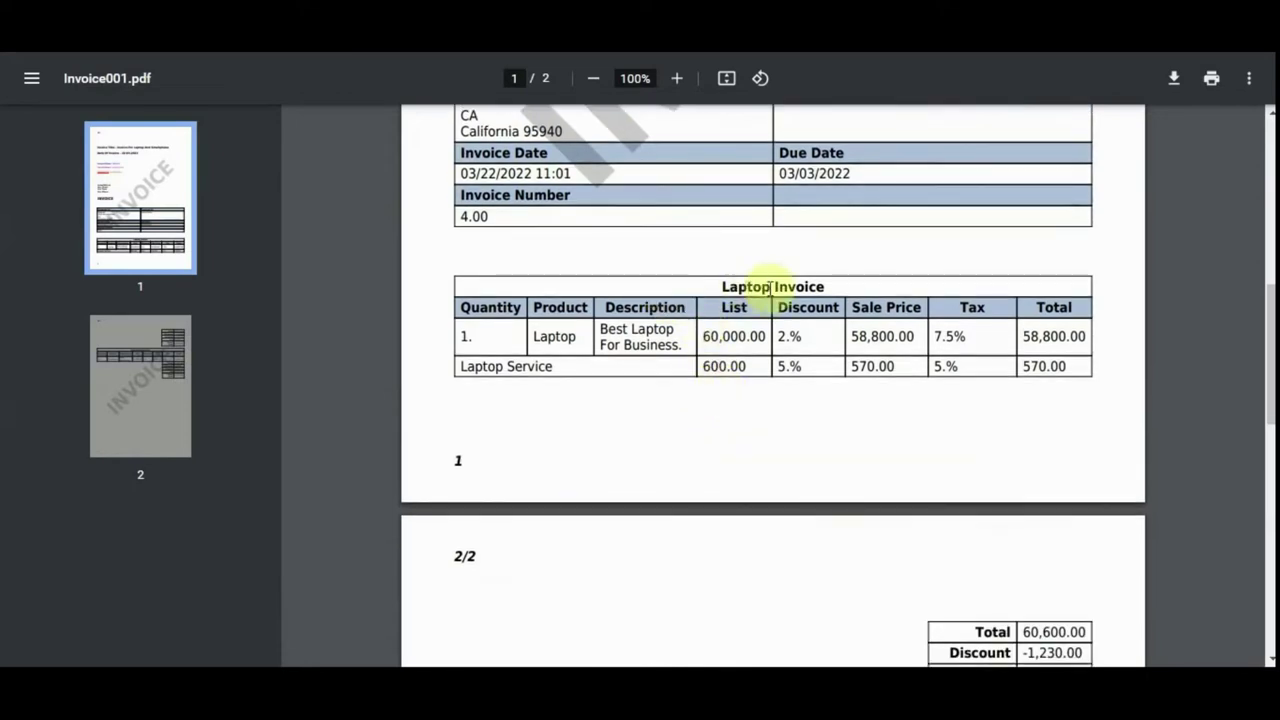
scroll(826, 384, down, 5)
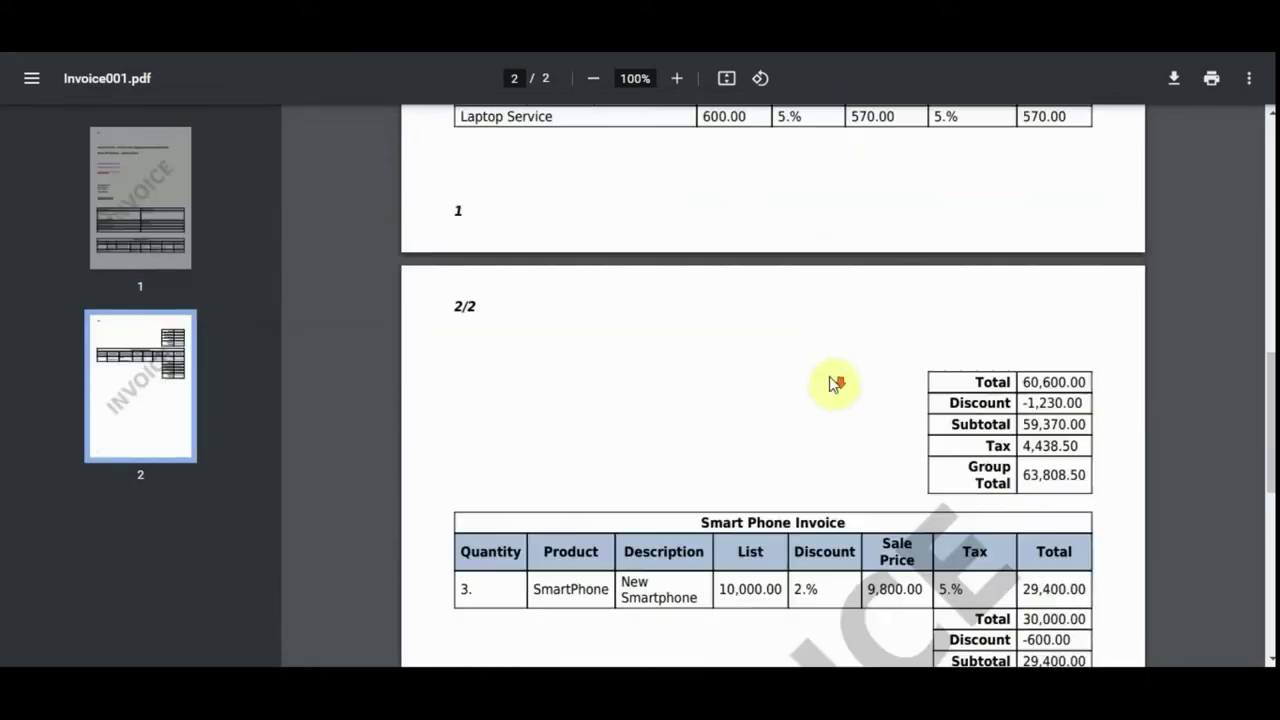
scroll(866, 405, down, 5)
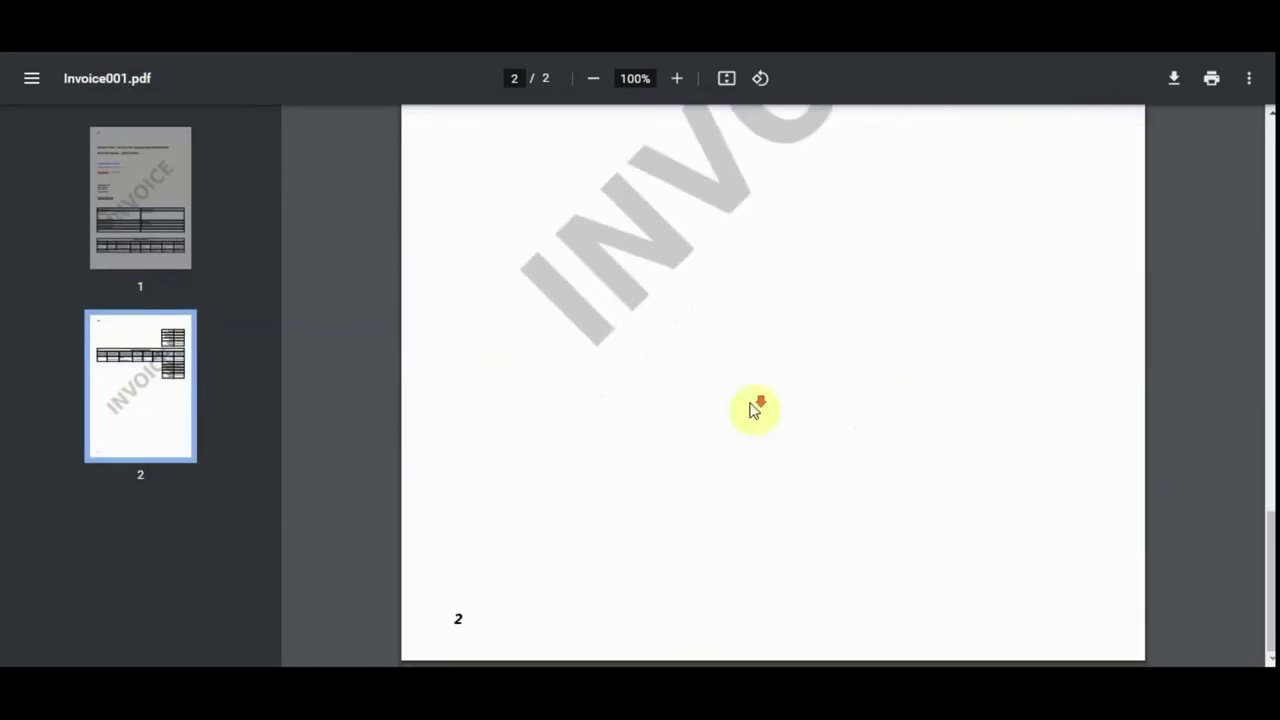
scroll(774, 451, up, 3)
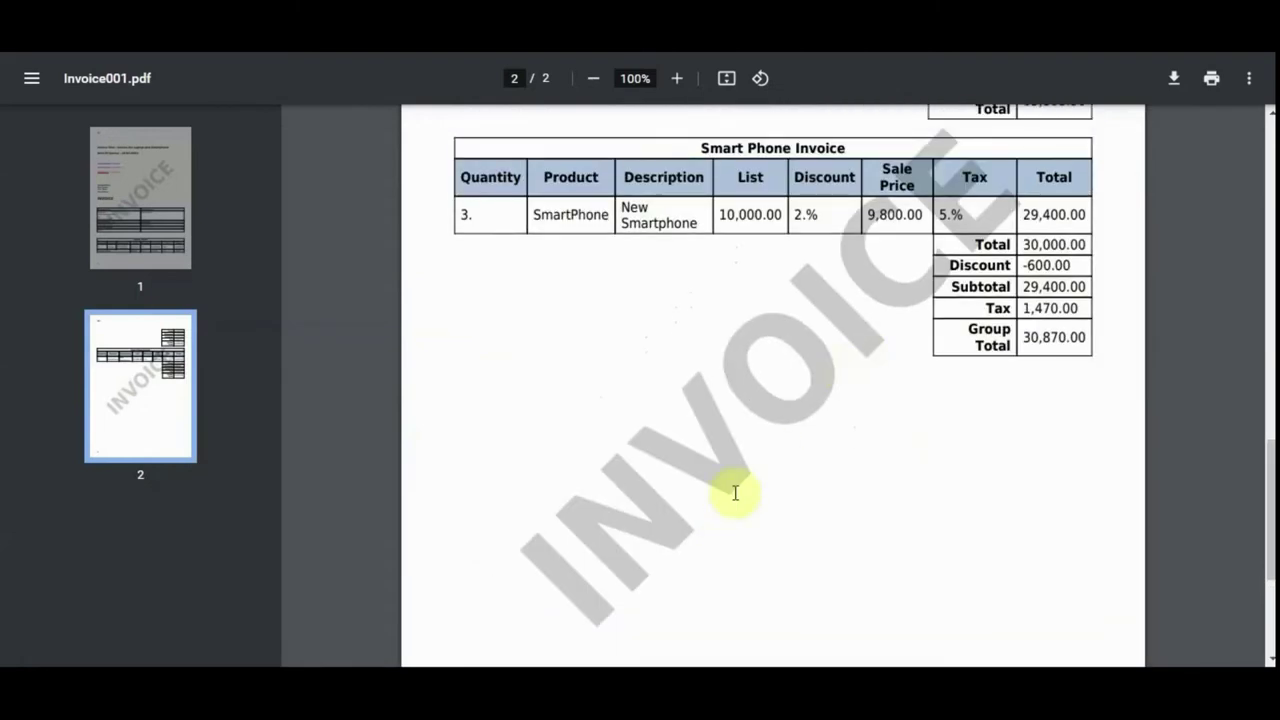
scroll(692, 472, down, 3)
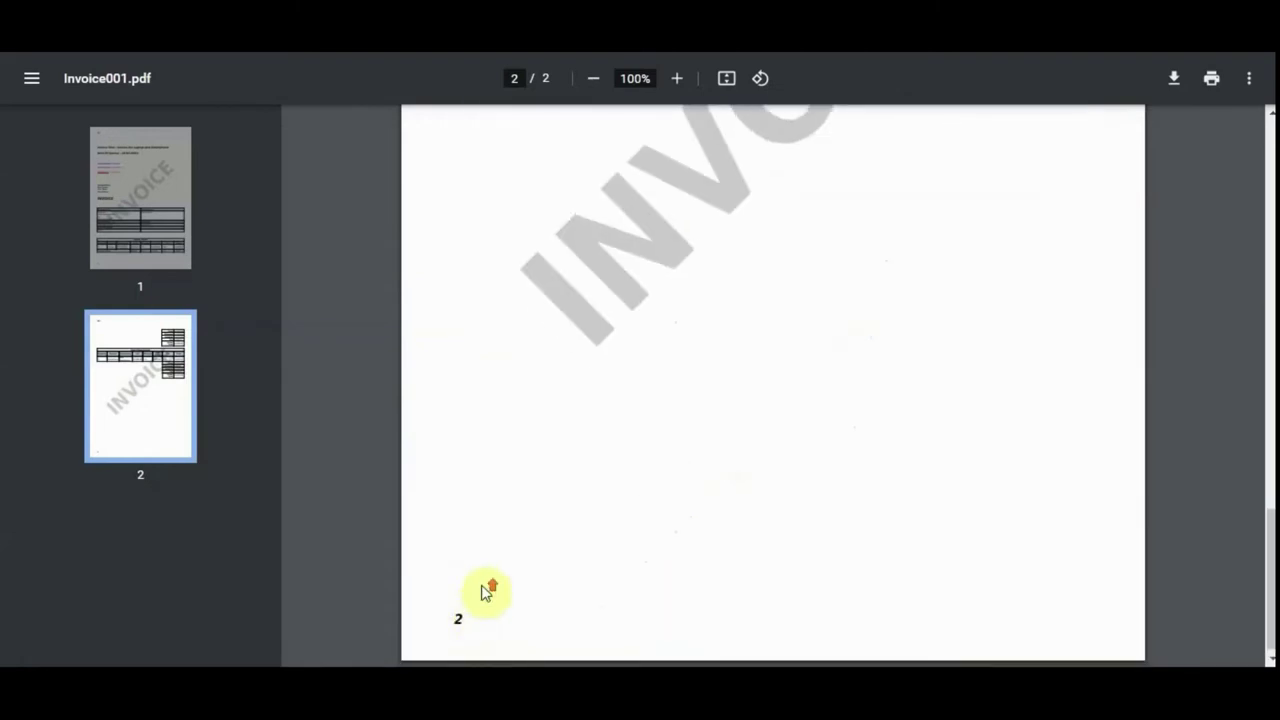
scroll(486, 589, up, 7)
scroll(487, 541, up, 8)
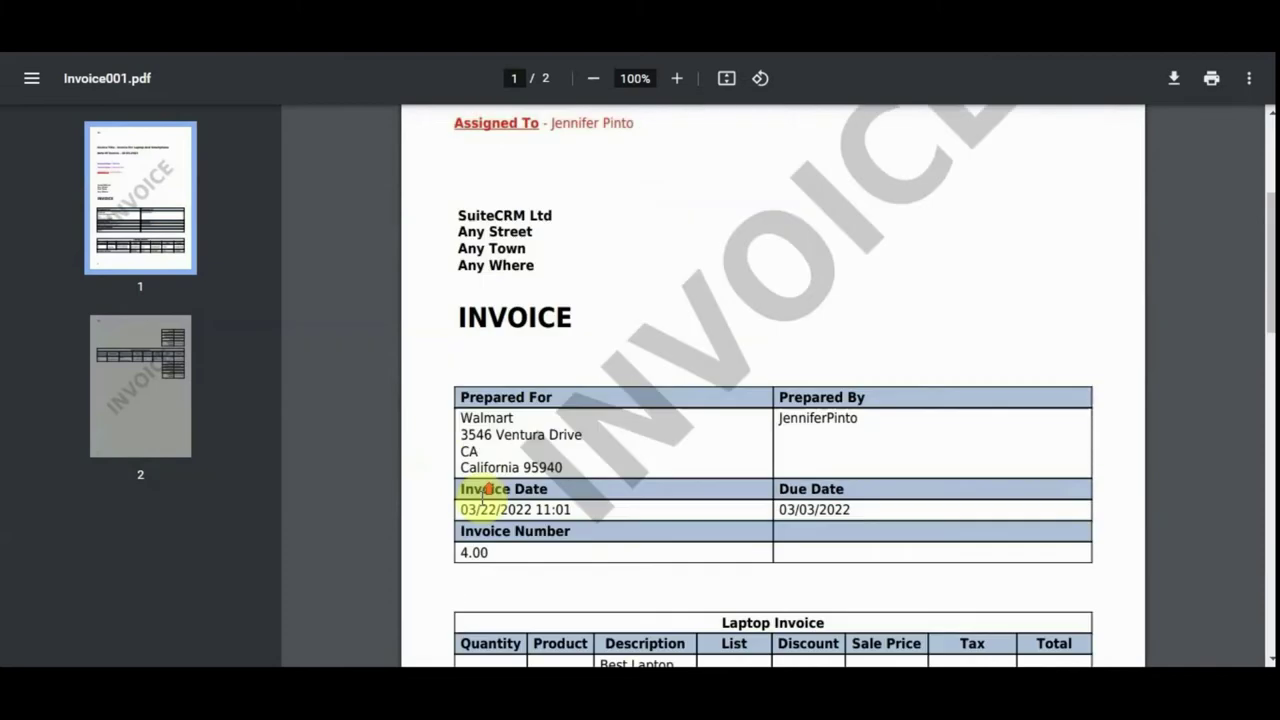
scroll(592, 292, down, 9)
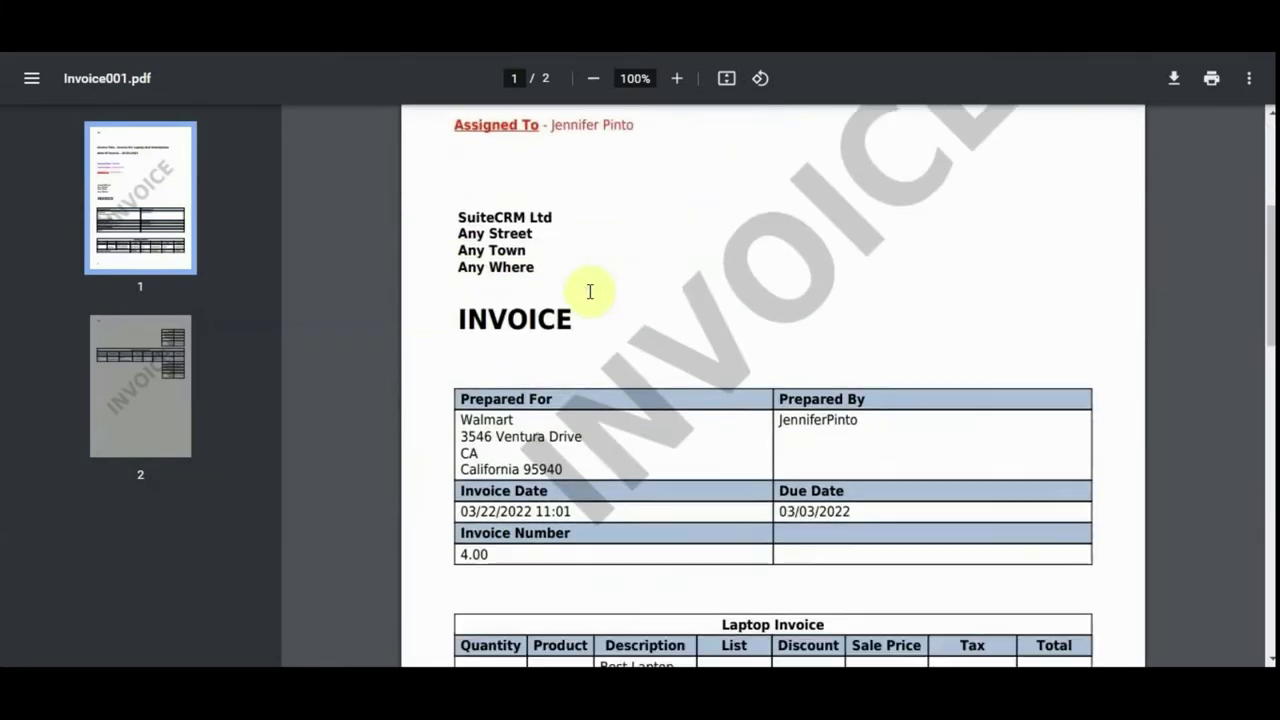
scroll(598, 305, up, 9)
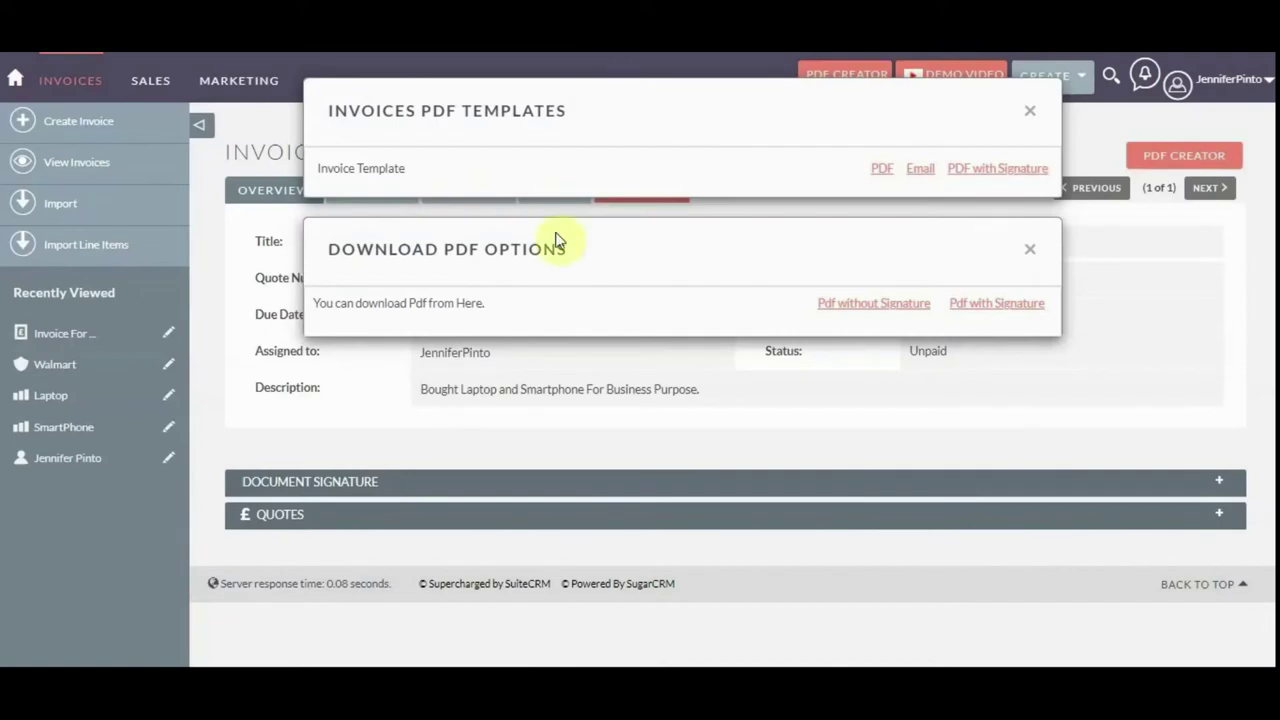
Try to download the invoice's PDF with signature from the download options.
click(1006, 310)
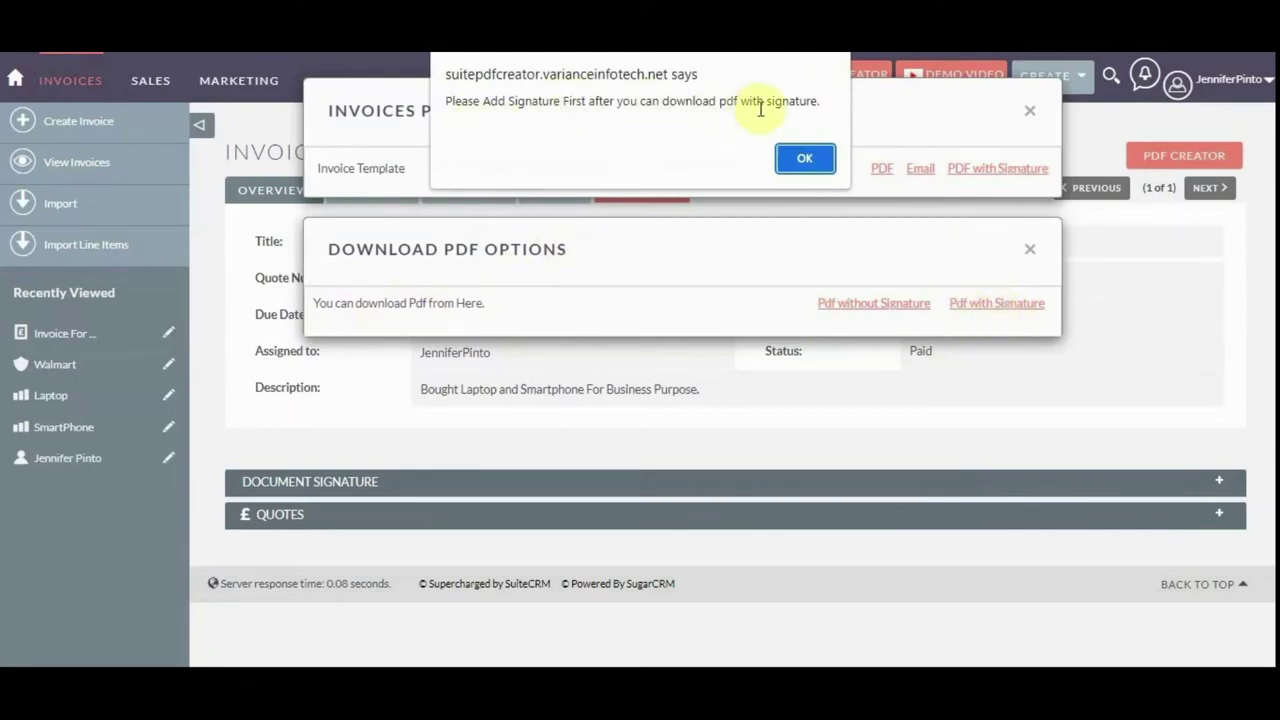
click(802, 158)
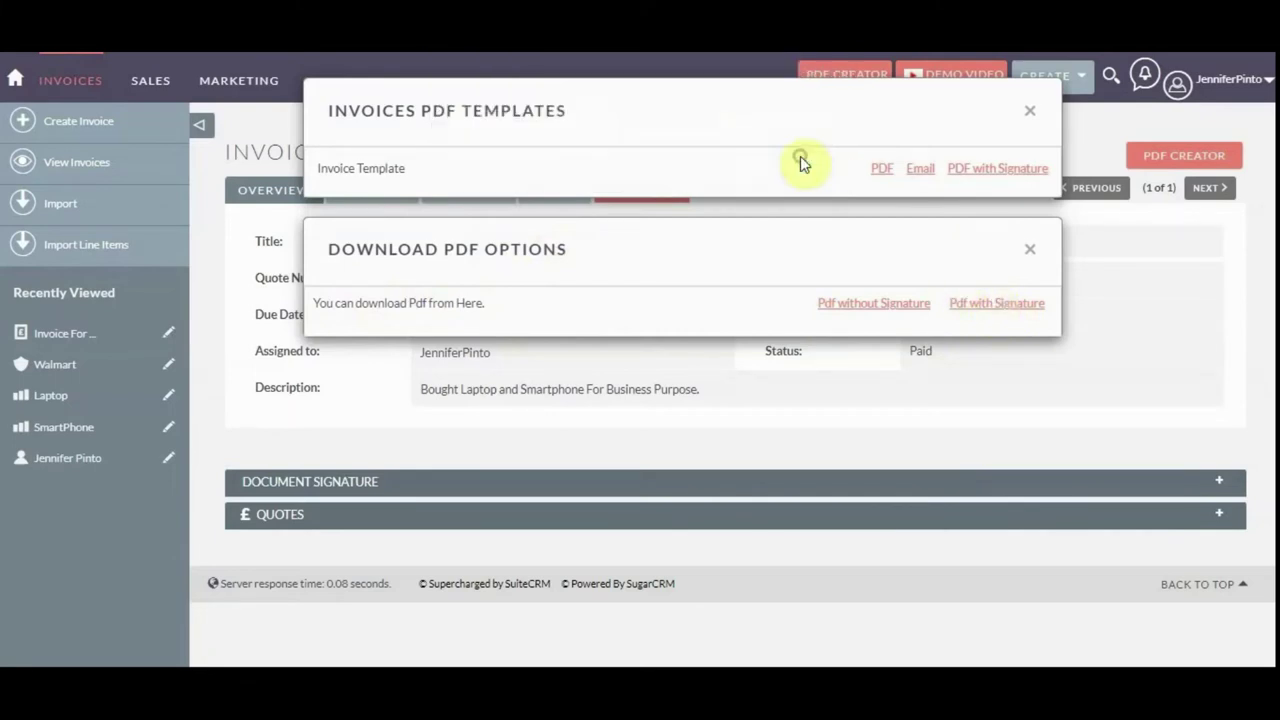
Open Invoice Template's PDF with Signature page, draw the customer's signature freehand below the invoice, and accept and sign it.
click(988, 170)
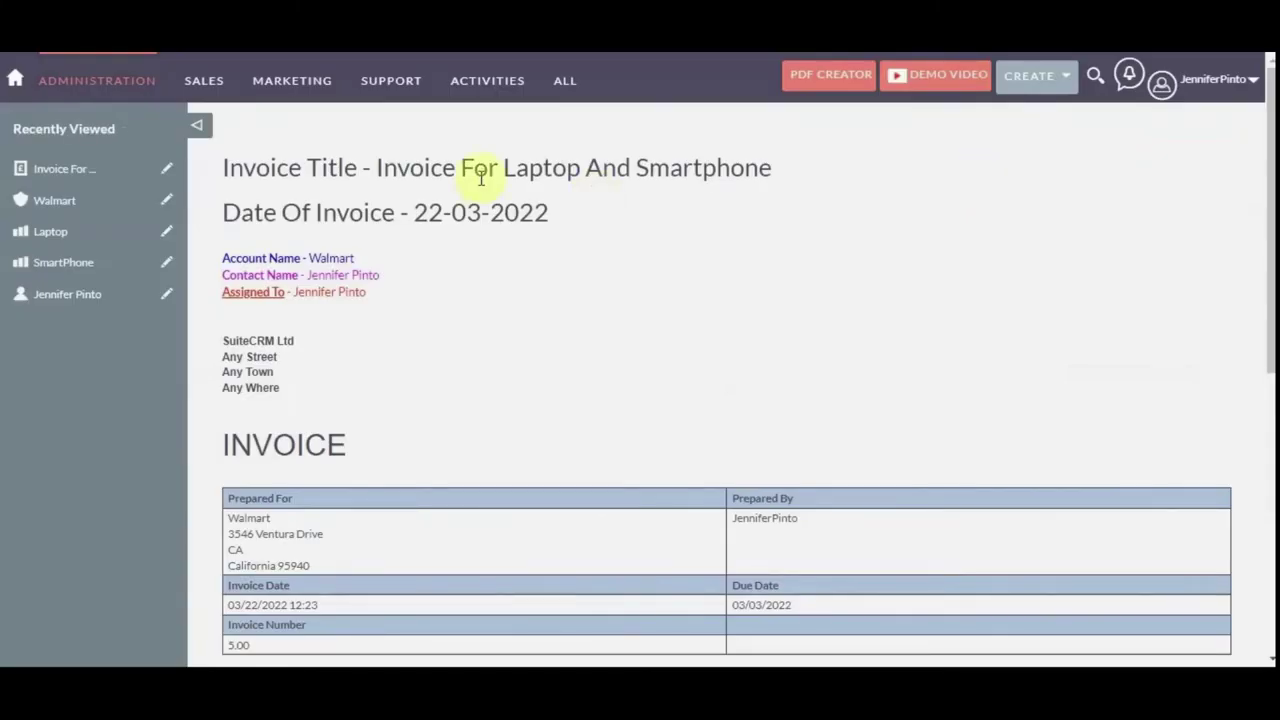
scroll(486, 286, down, 6)
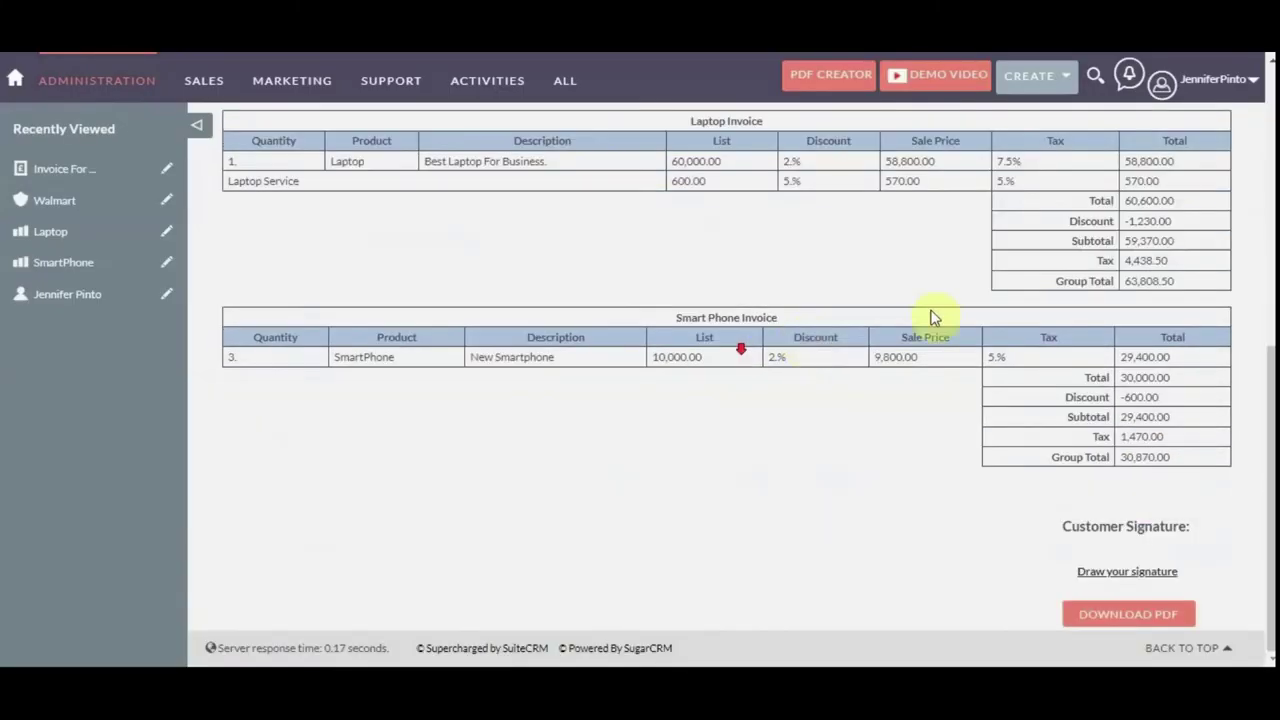
click(1136, 573)
scroll(1135, 568, down, 2)
mouse_move(1085, 530)
mouse_down()
mouse_move(1125, 510)
mouse_move(1157, 514)
mouse_move(1097, 523)
mouse_move(1120, 514)
mouse_move(1120, 535)
mouse_up()
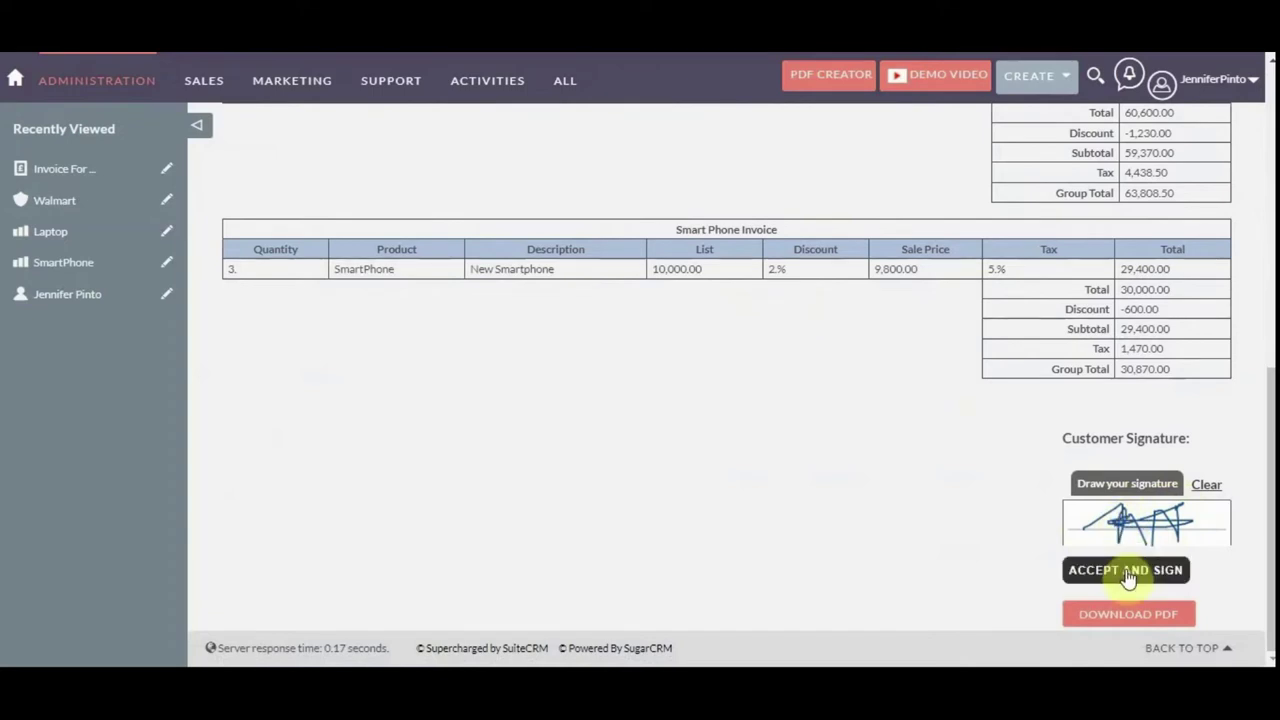
click(1126, 572)
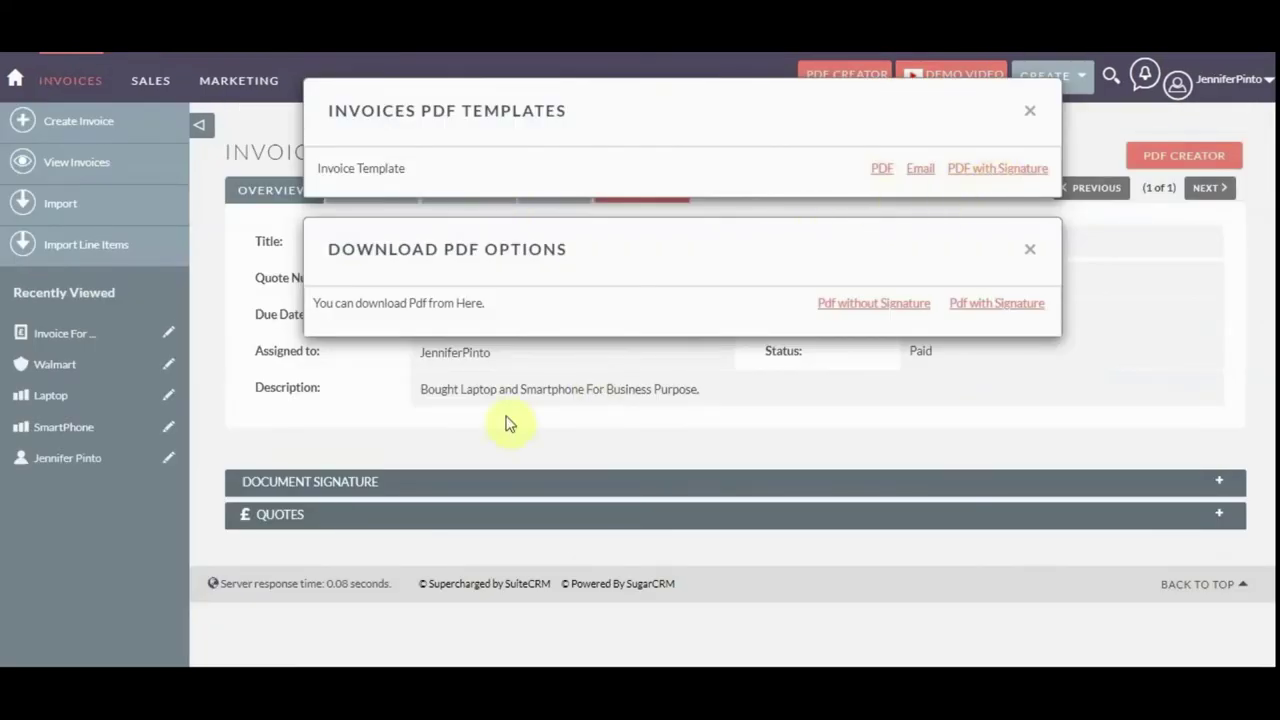
Close the PDF templates dialog, reload the invoice page and expand its Document Signature section to examine the signature record.
click(1030, 112)
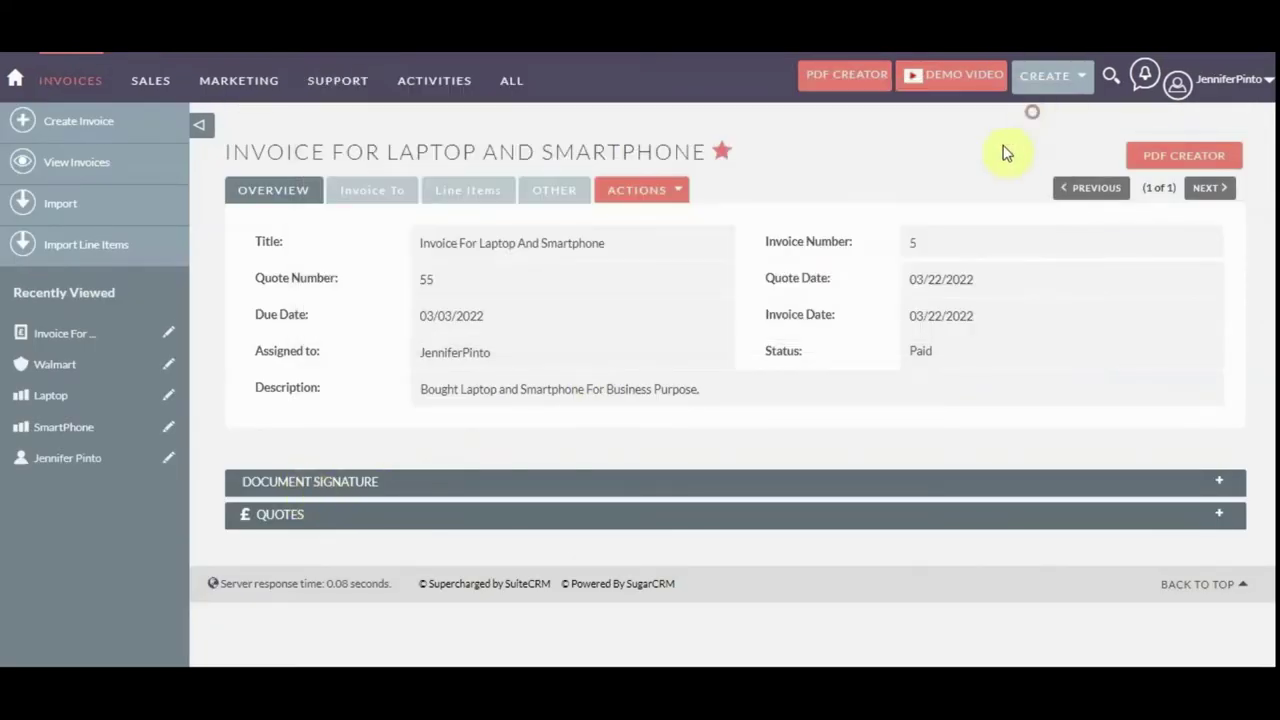
right_click(858, 167)
click(884, 222)
click(480, 486)
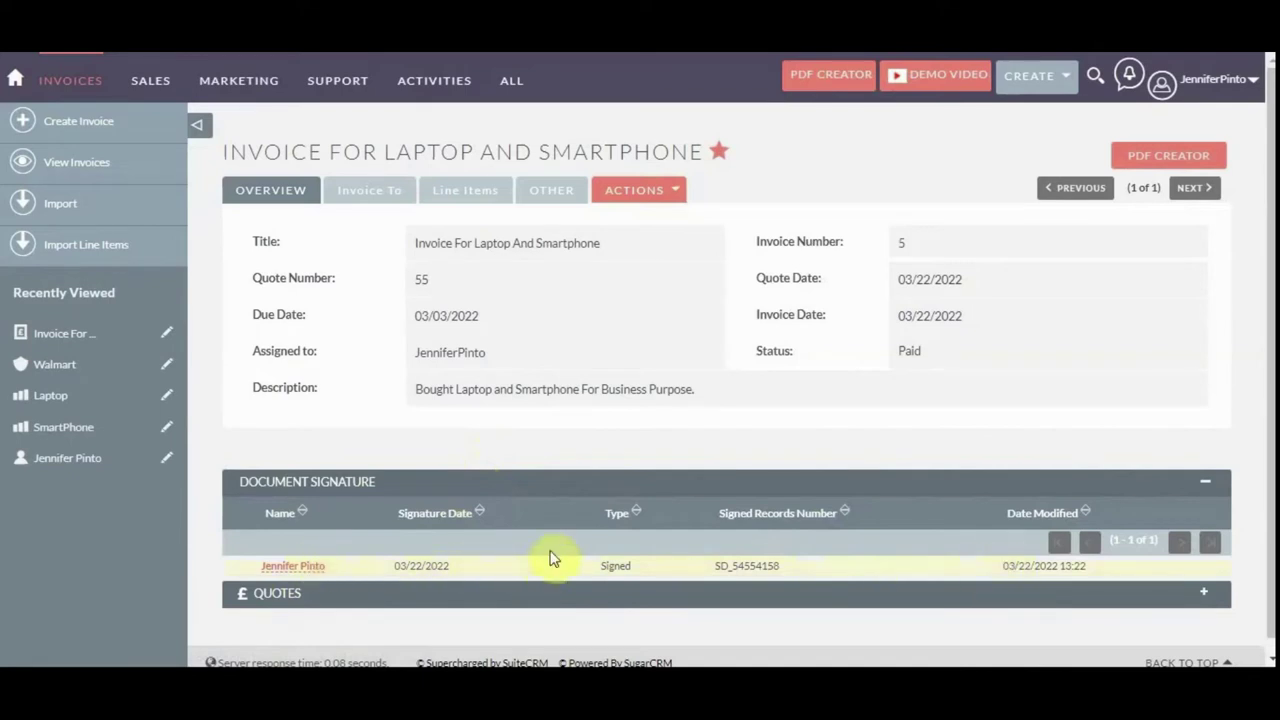
mouse_move(516, 104)
scroll(557, 400, down, 5)
Download the invoice's PDF with signature using Invoice Template, open Invoice001 (4).pdf and check both pages including the customer signature.
click(1180, 155)
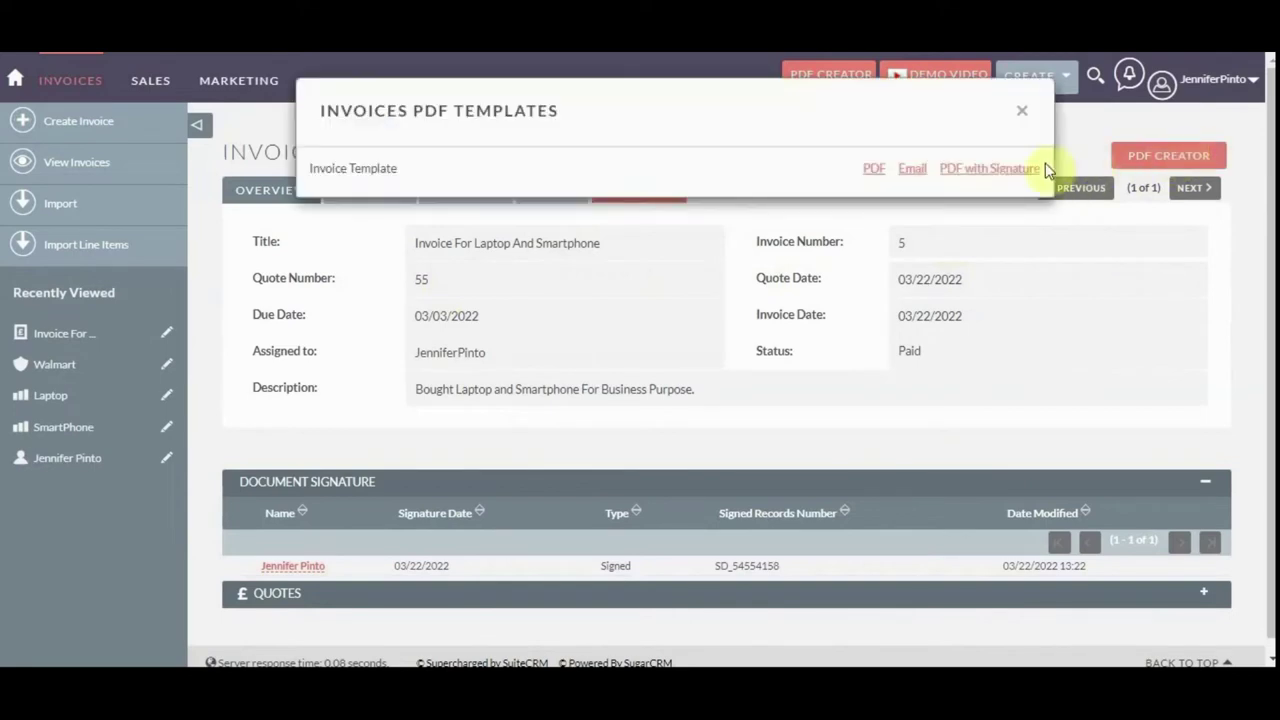
click(870, 170)
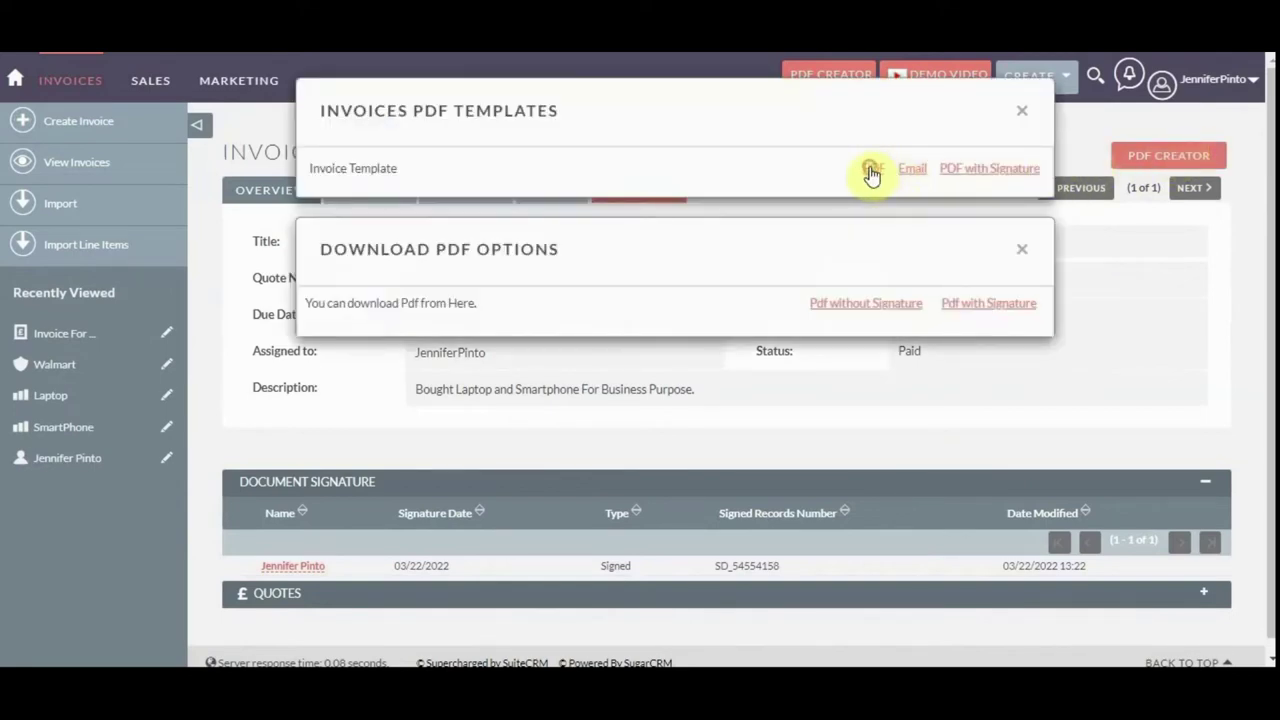
click(987, 305)
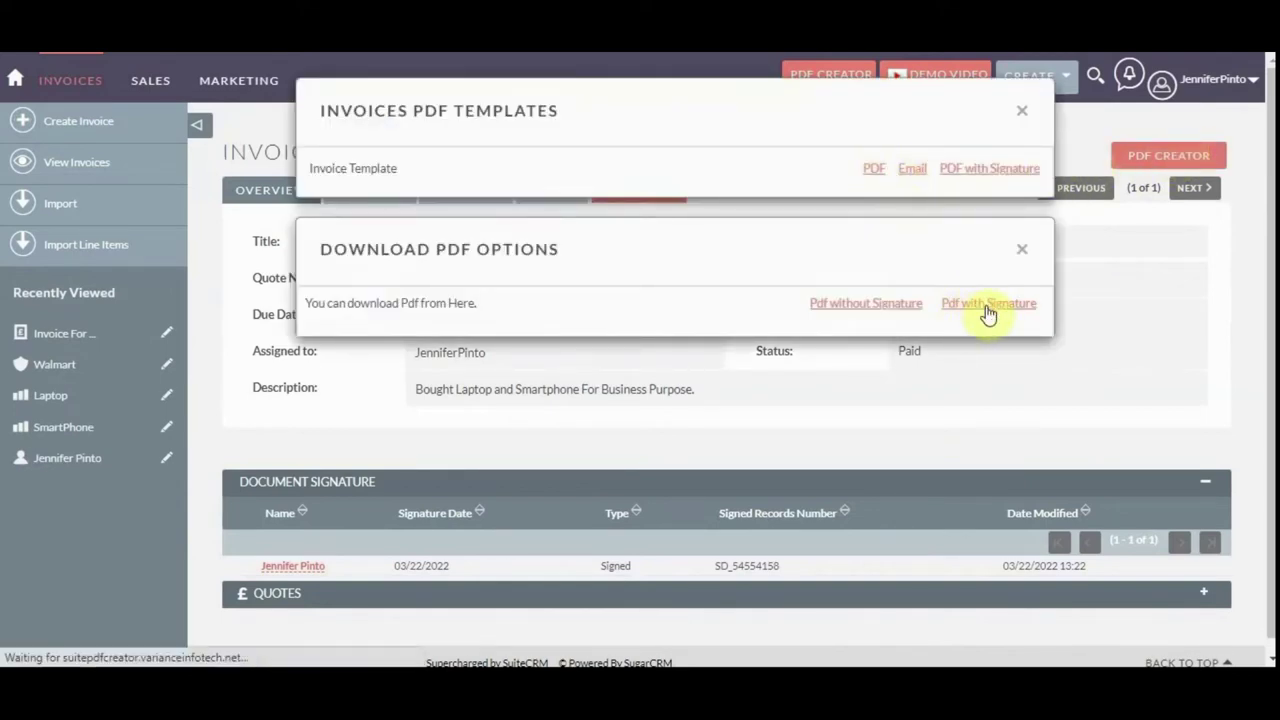
click(75, 640)
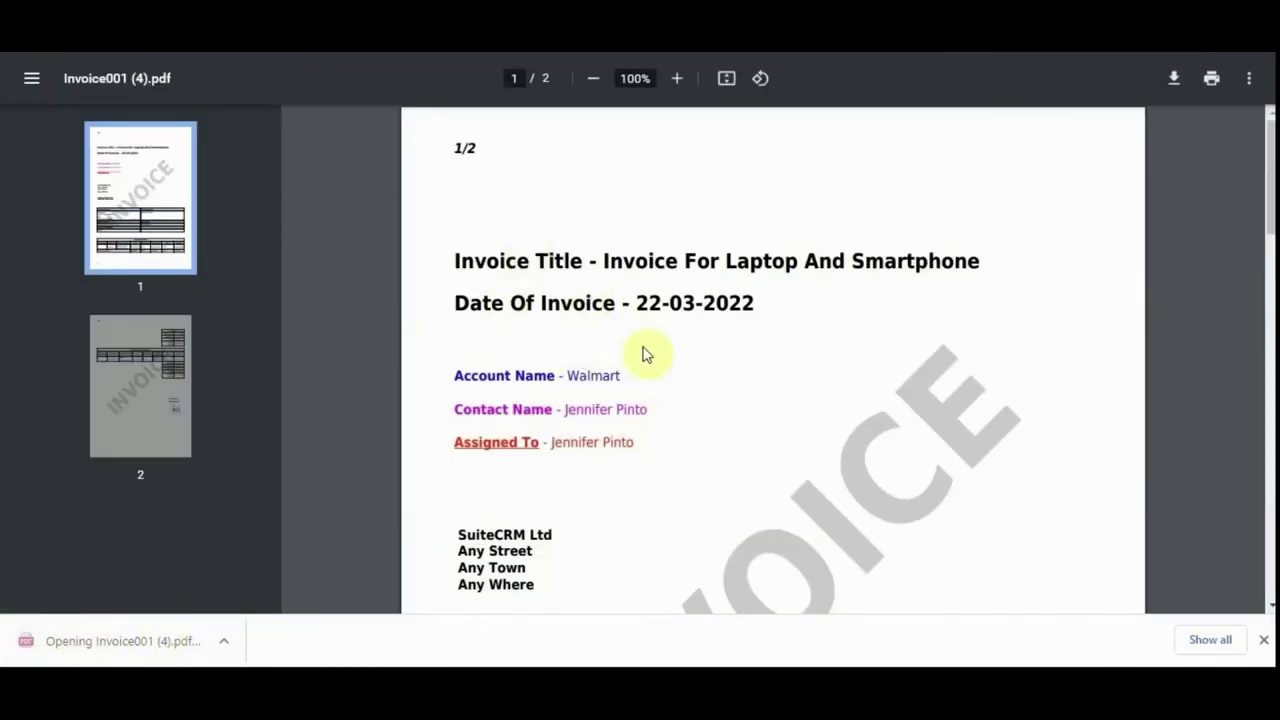
scroll(609, 366, down, 2)
scroll(509, 331, down, 4)
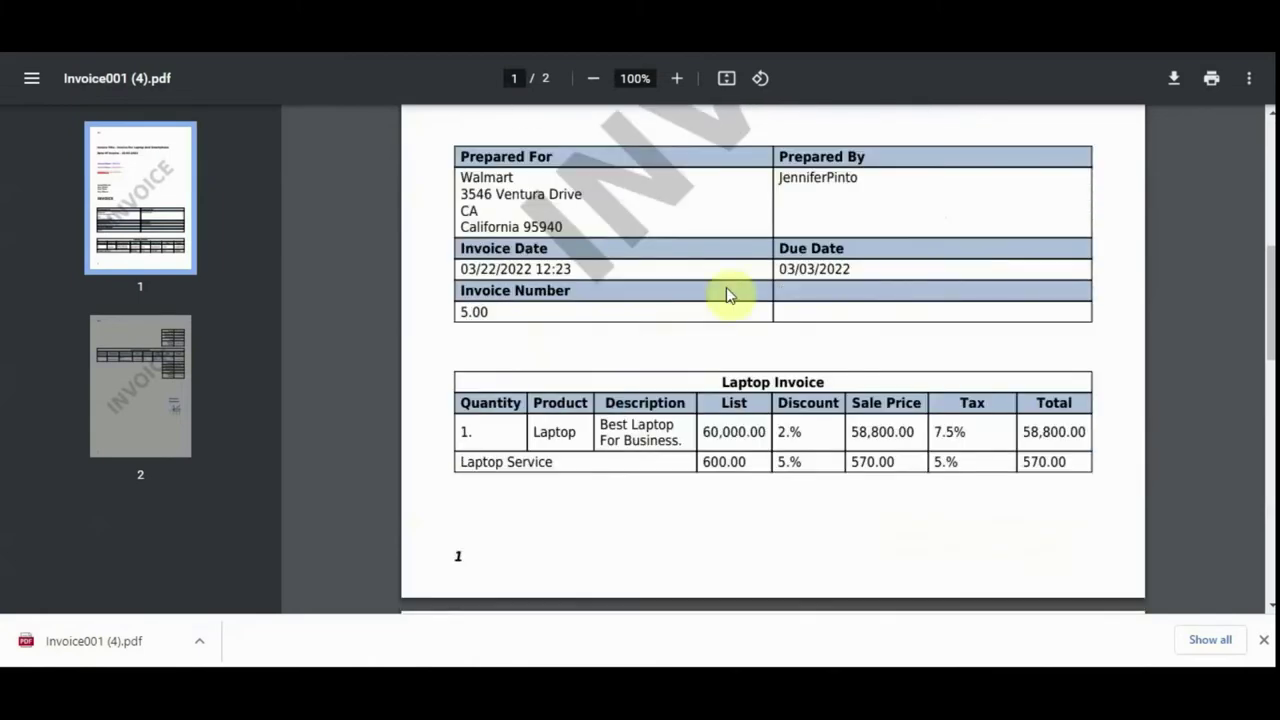
scroll(720, 349, down, 5)
scroll(898, 366, down, 5)
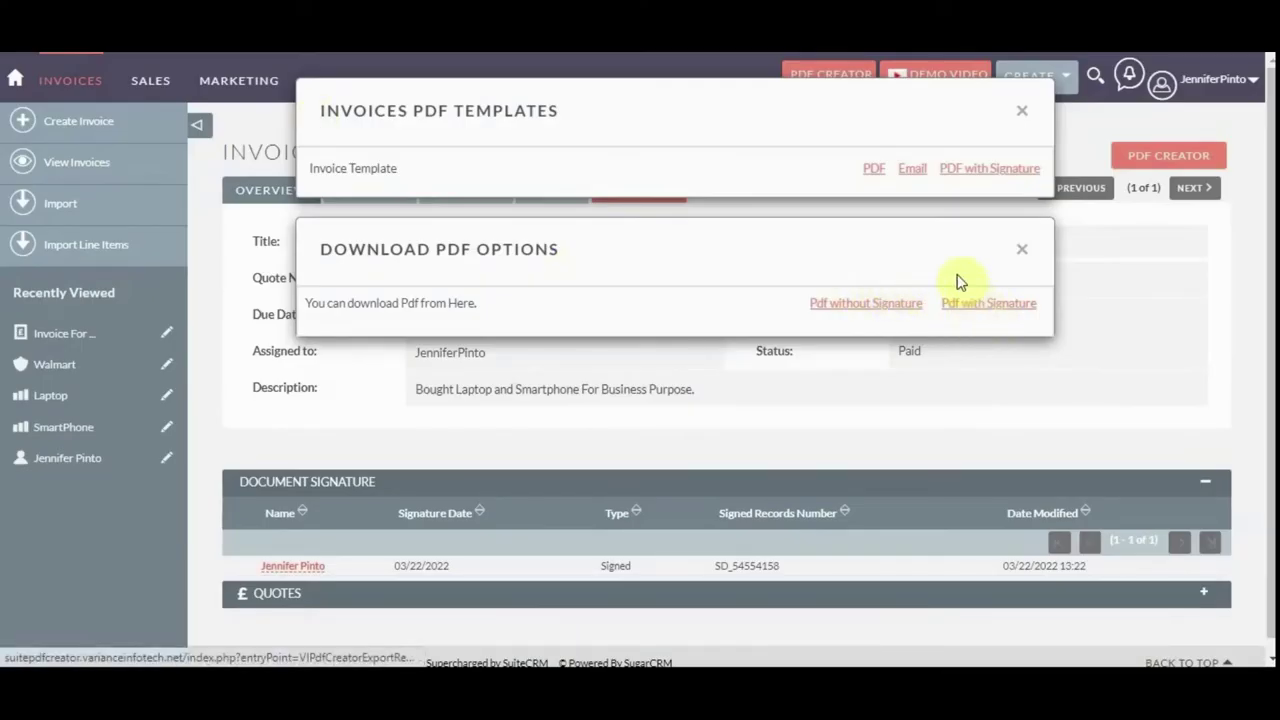
Start an email with Invoice Template, review the form's fields and preview the document via See the Document.
click(912, 170)
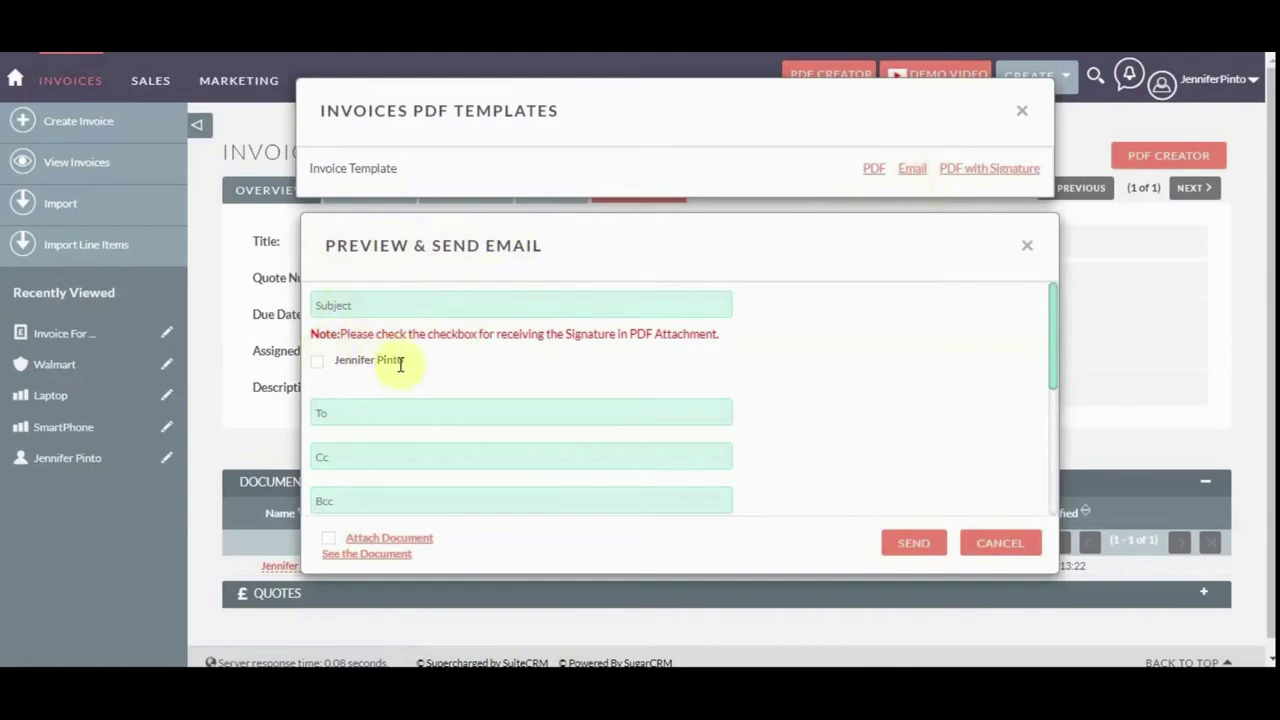
scroll(480, 372, down, 2)
scroll(430, 410, down, 2)
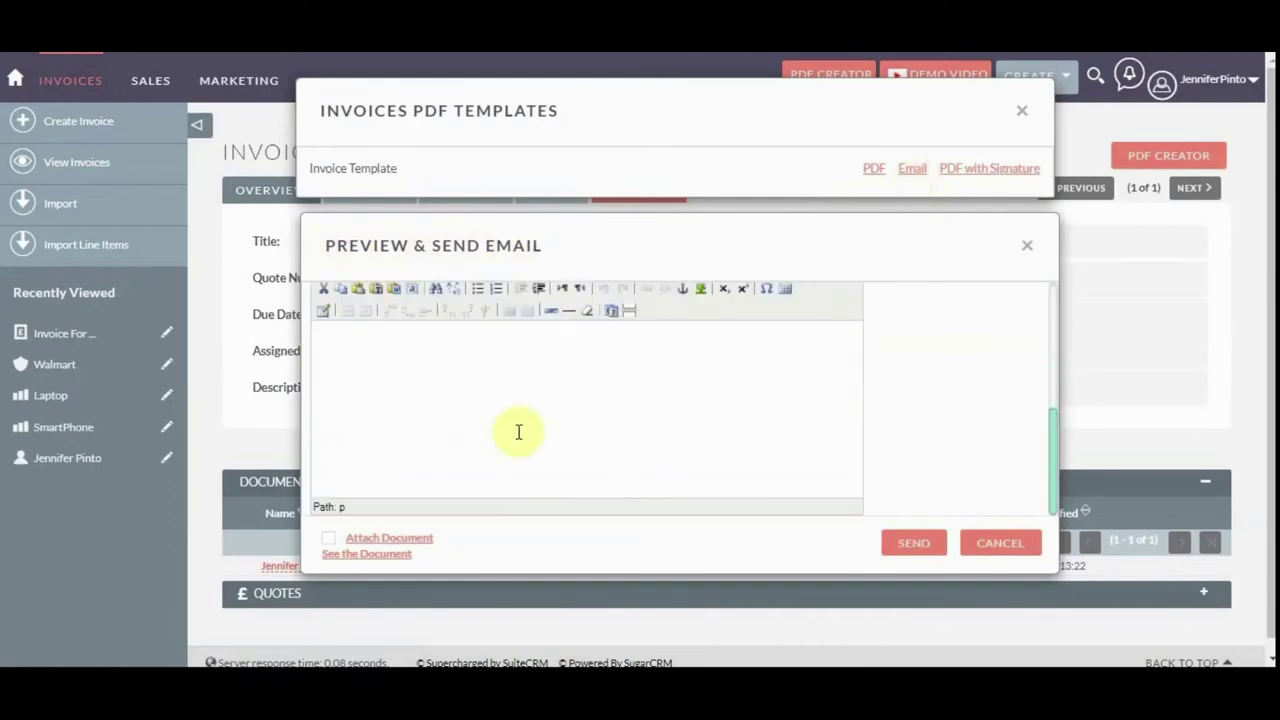
scroll(519, 432, up, 4)
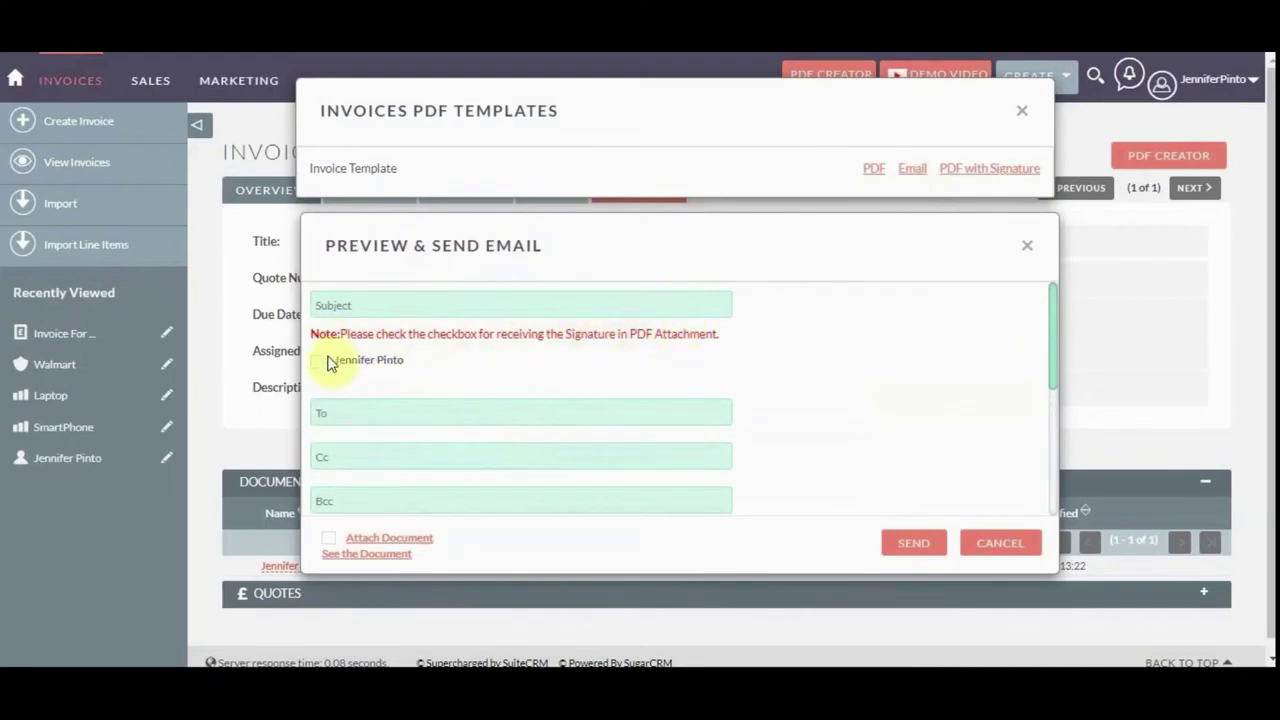
click(366, 555)
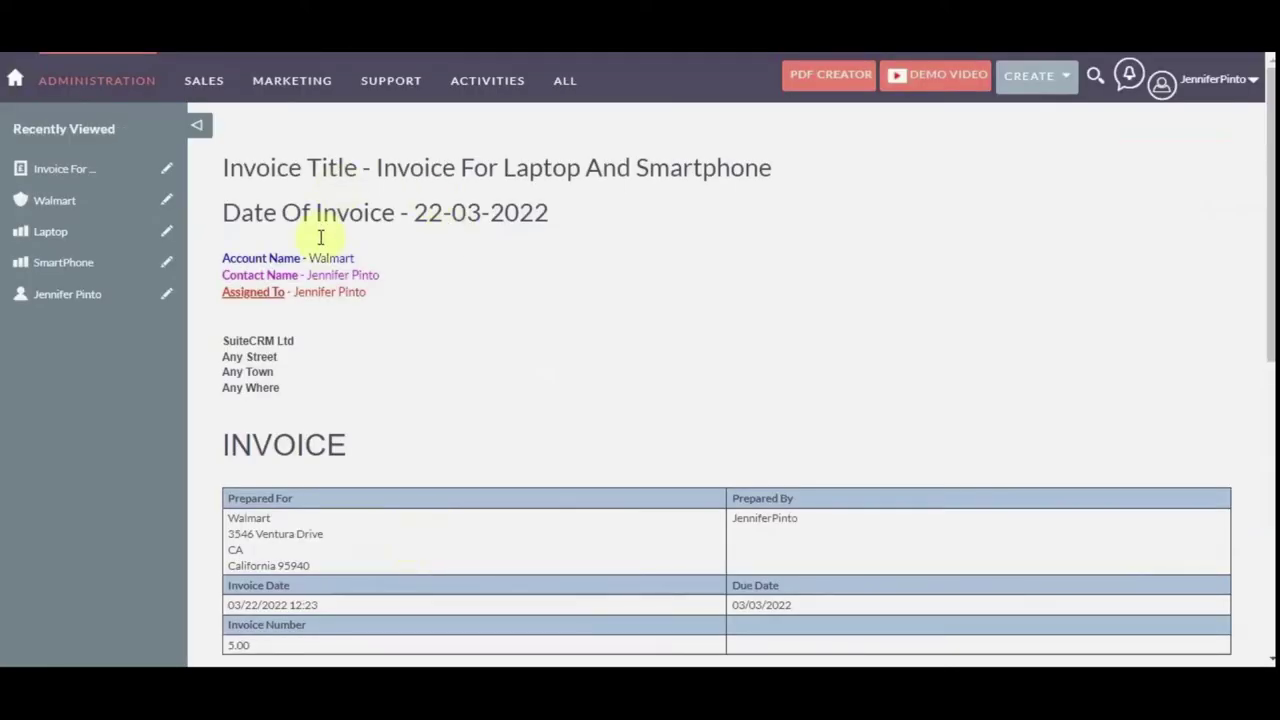
scroll(400, 263, down, 8)
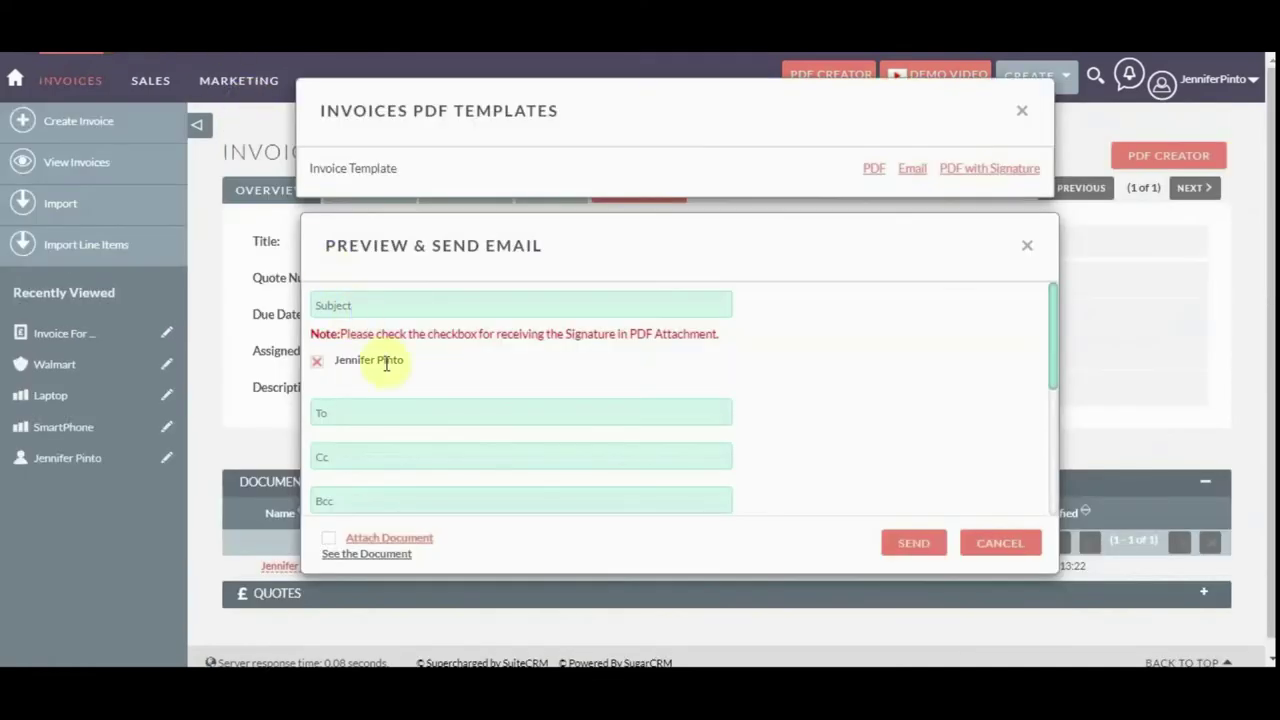
Include the customer's signature in the PDF attachment, set the email subject to "Invoice" and fill in the recipient's e-mail.
scroll(416, 380, down, 5)
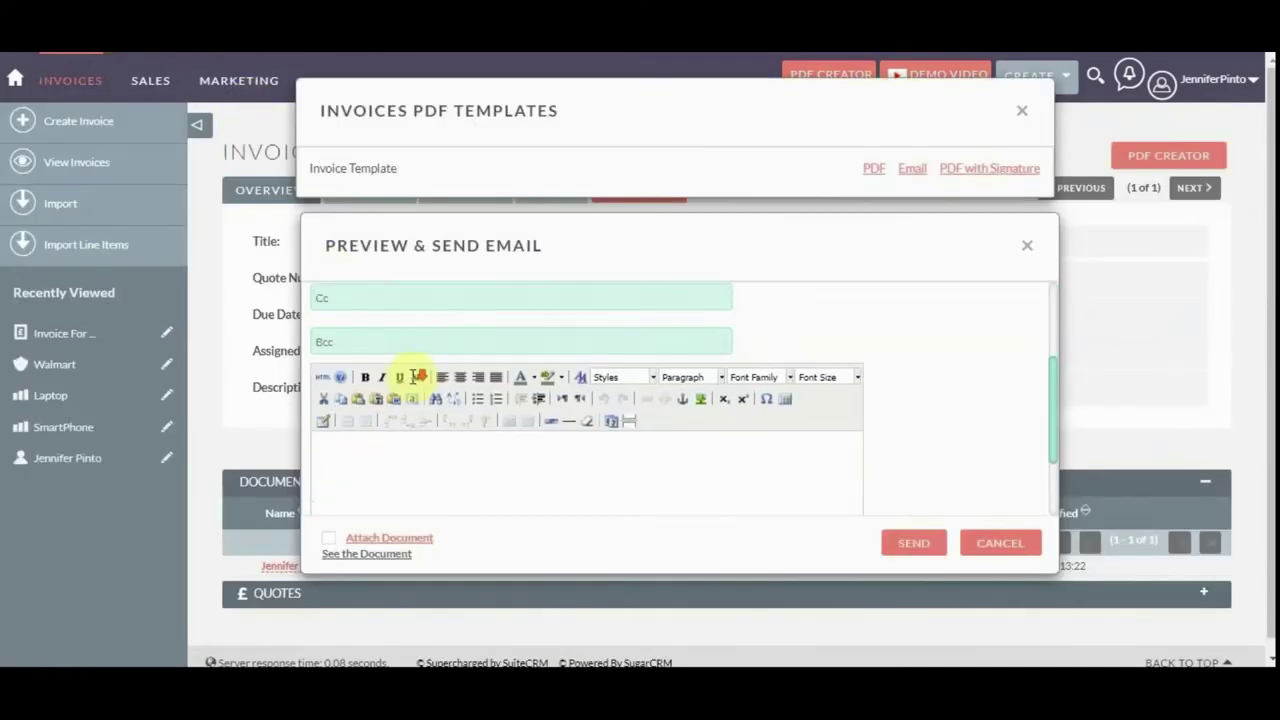
scroll(414, 380, up, 5)
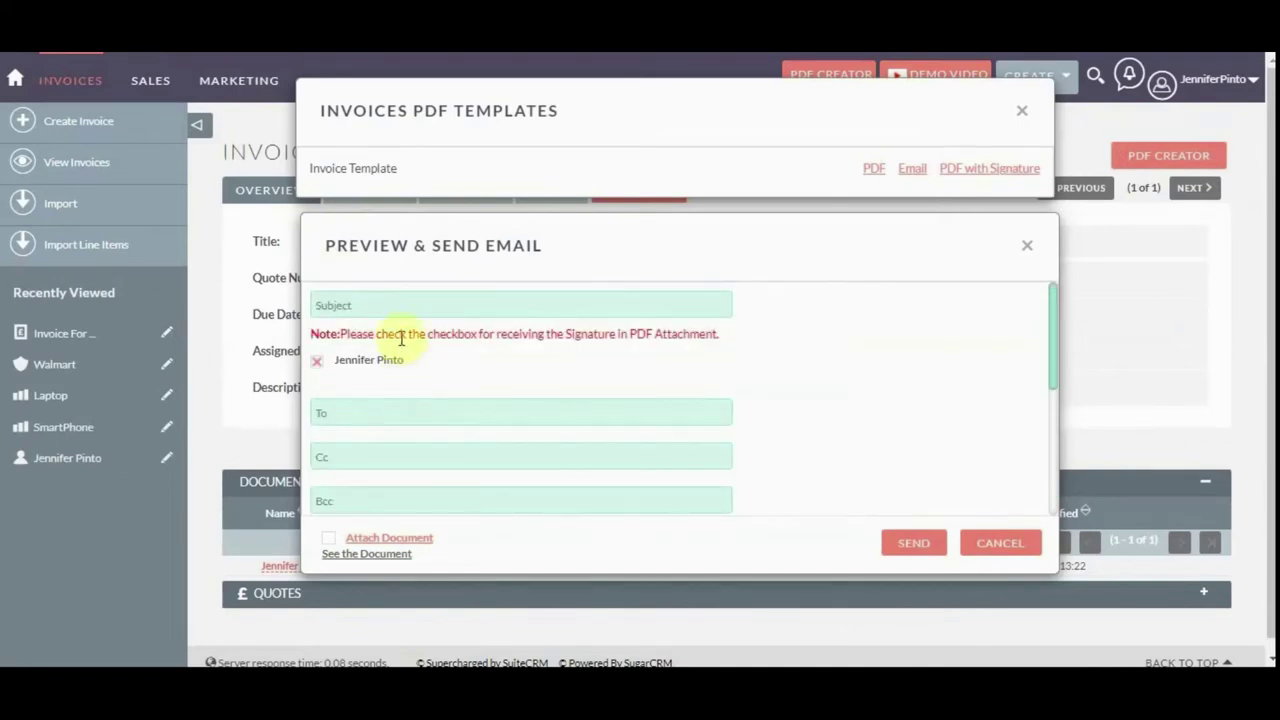
click(390, 303)
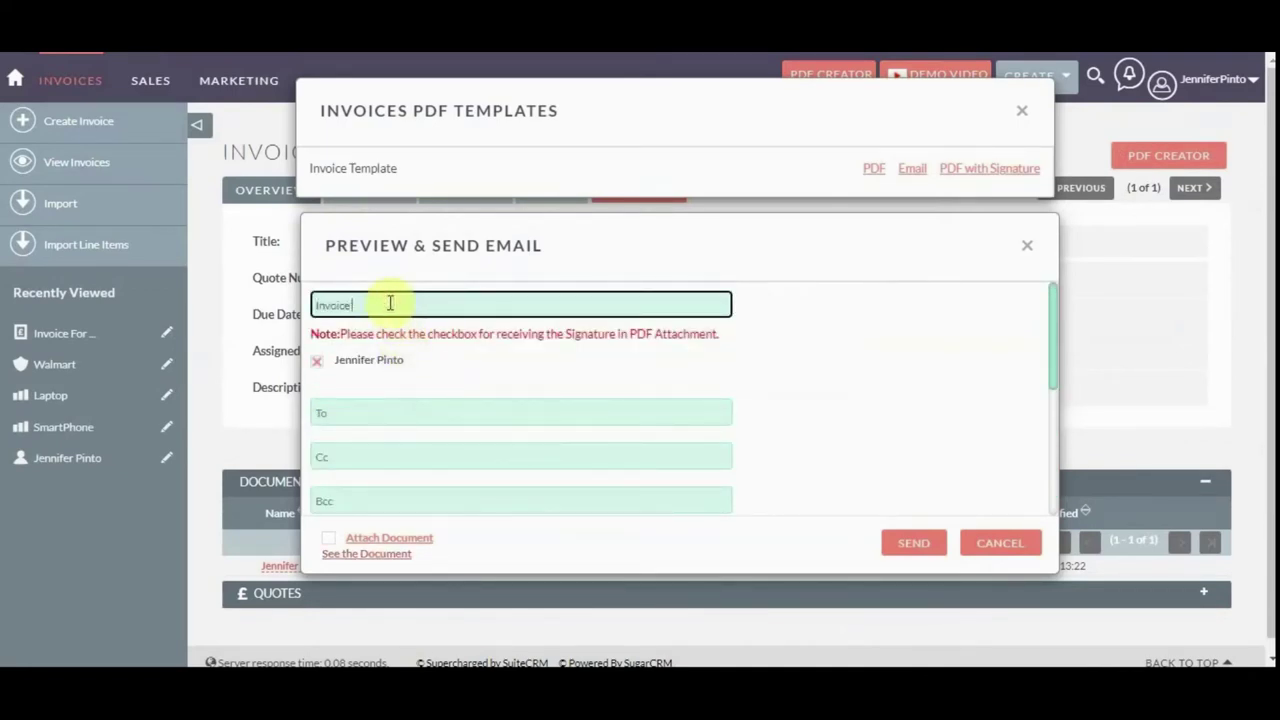
click(387, 413)
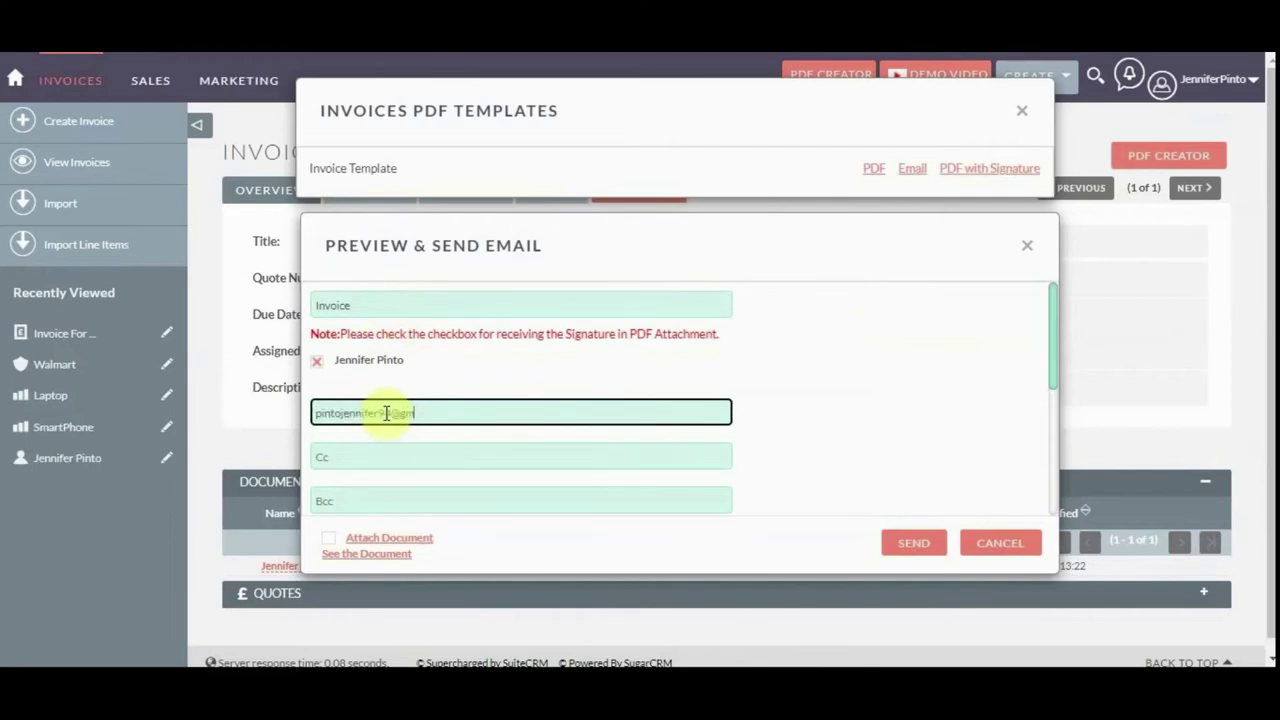
Write the greeting and "Kindly Find Attached Invoice of Your Last Order. Thanks.", attach the document and send the email.
scroll(386, 412, down, 3)
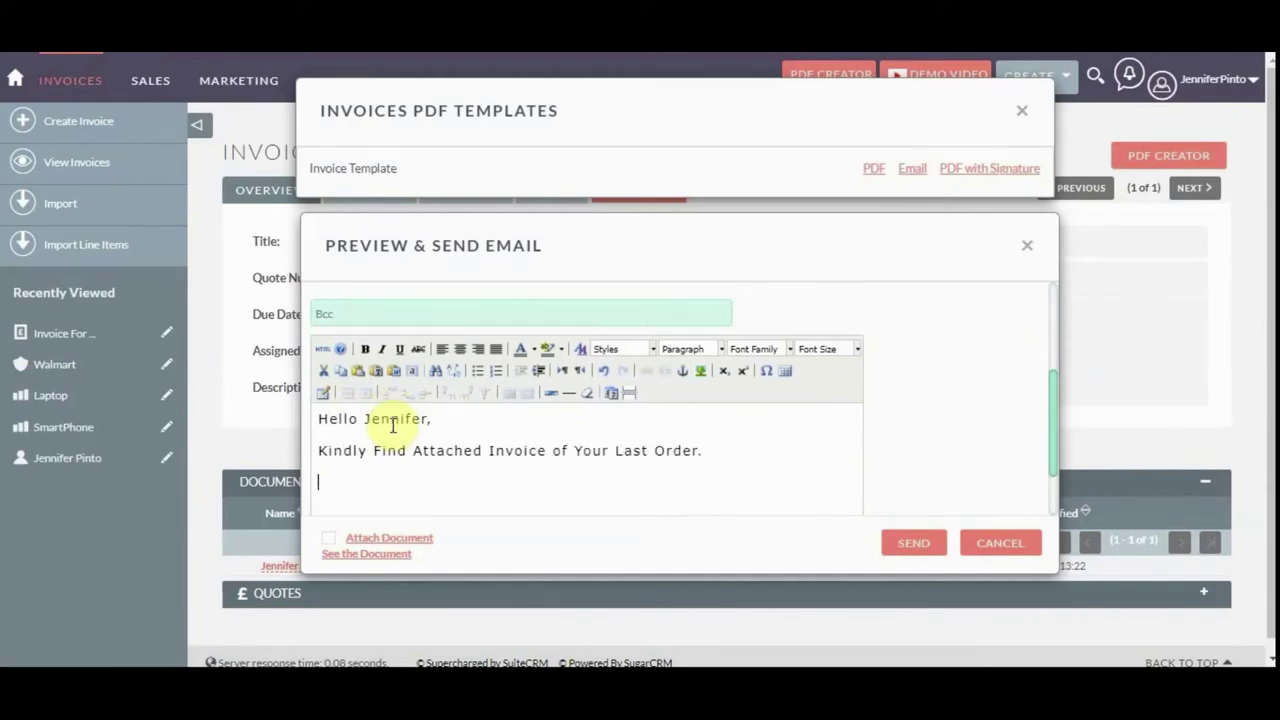
scroll(393, 422, down, 2)
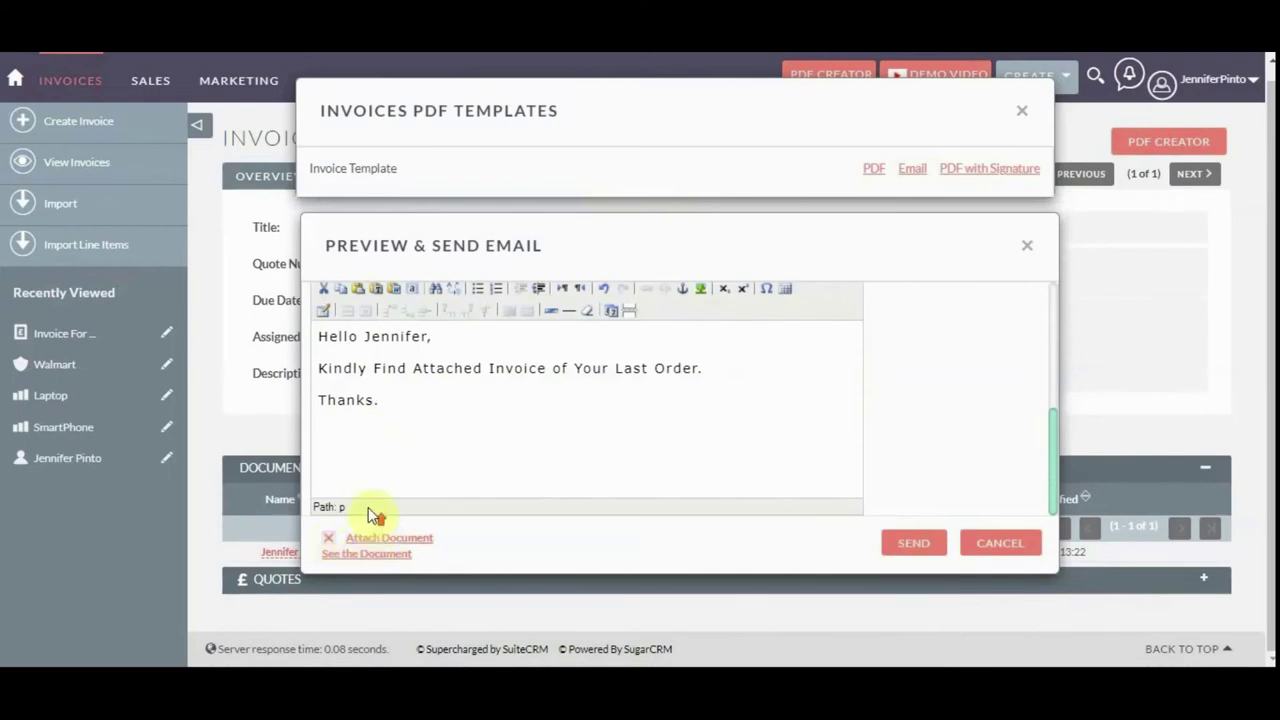
scroll(368, 507, up, 4)
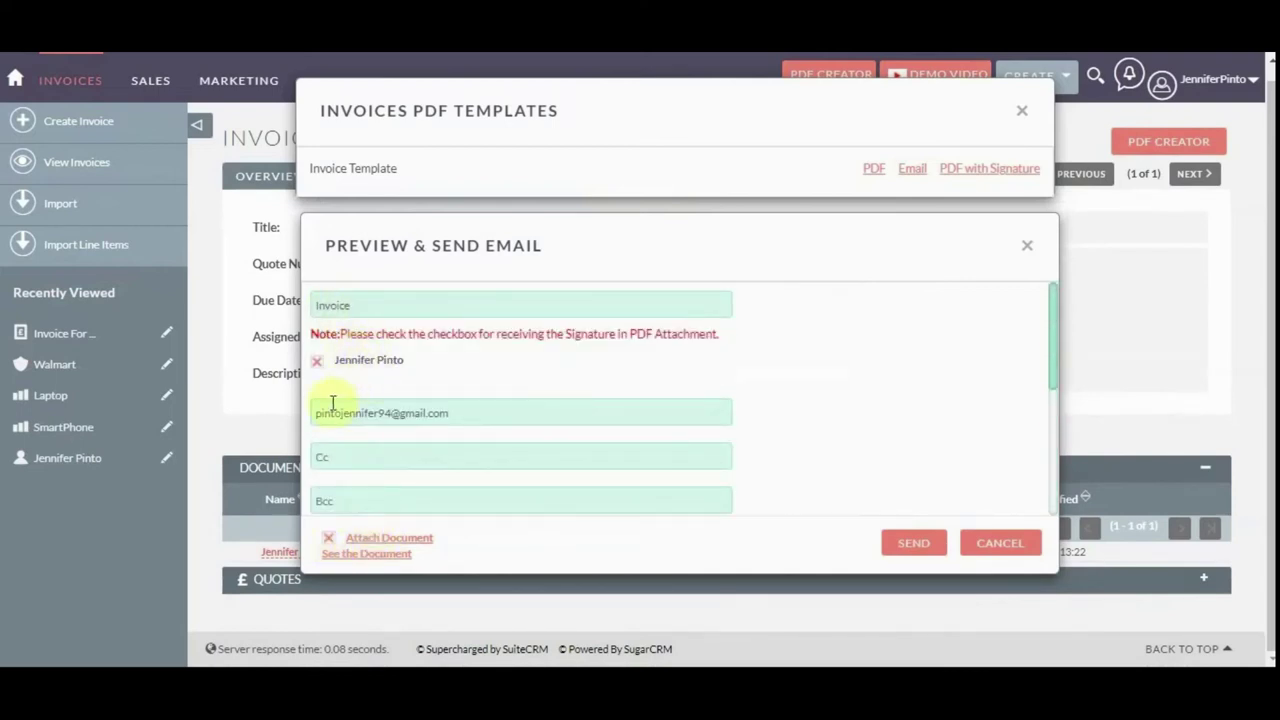
scroll(371, 427, down, 5)
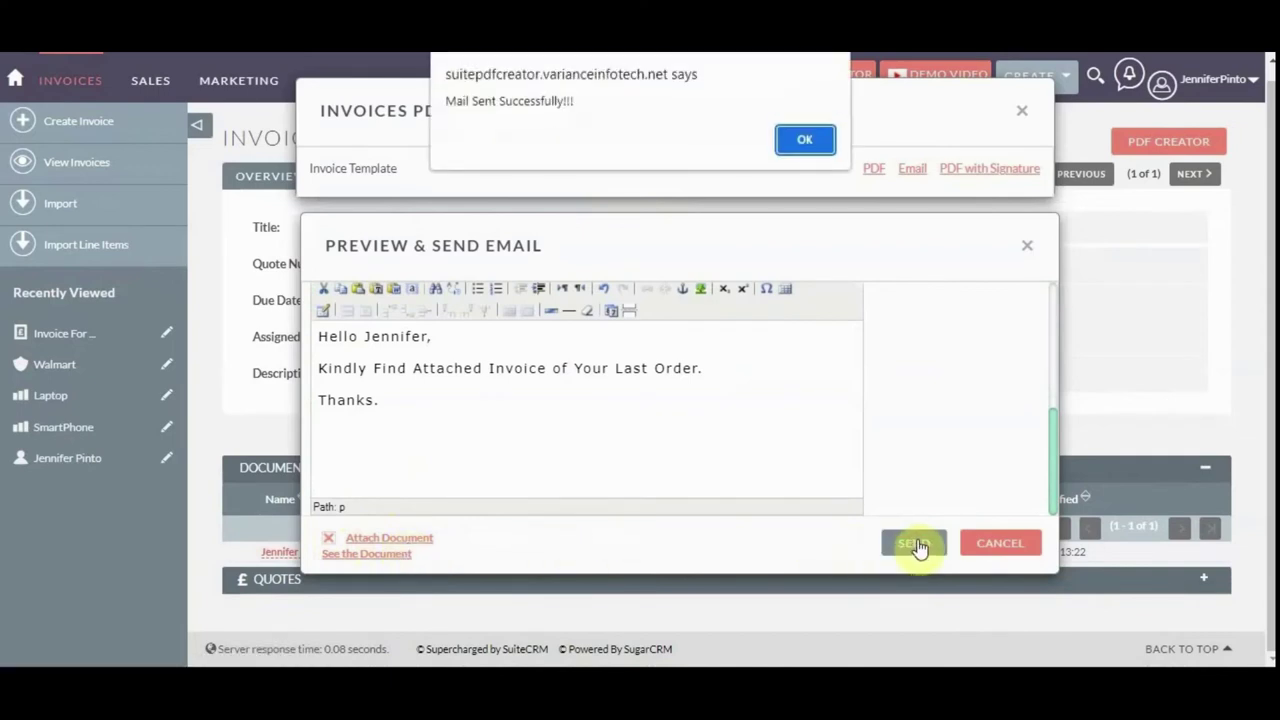
click(804, 139)
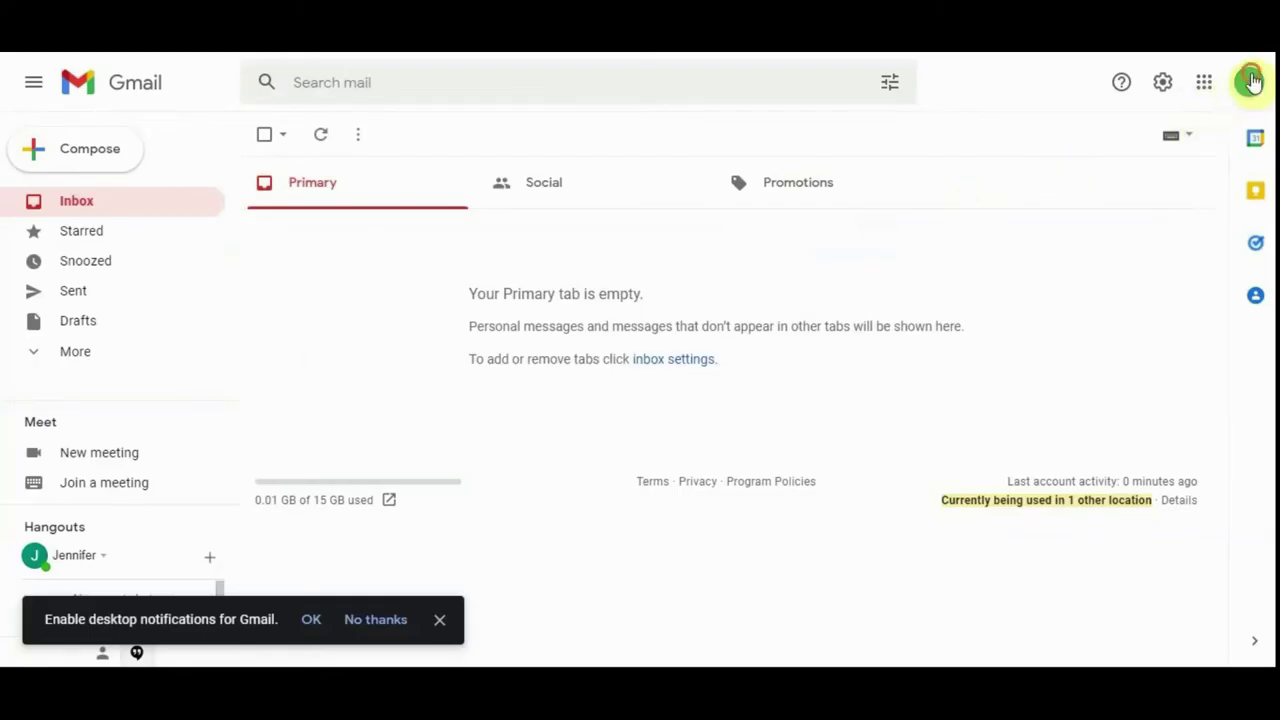
Switch to Gmail, check the signed-in account, refresh the inbox and open the "Invoice" email from SuiteCRM.
click(1248, 81)
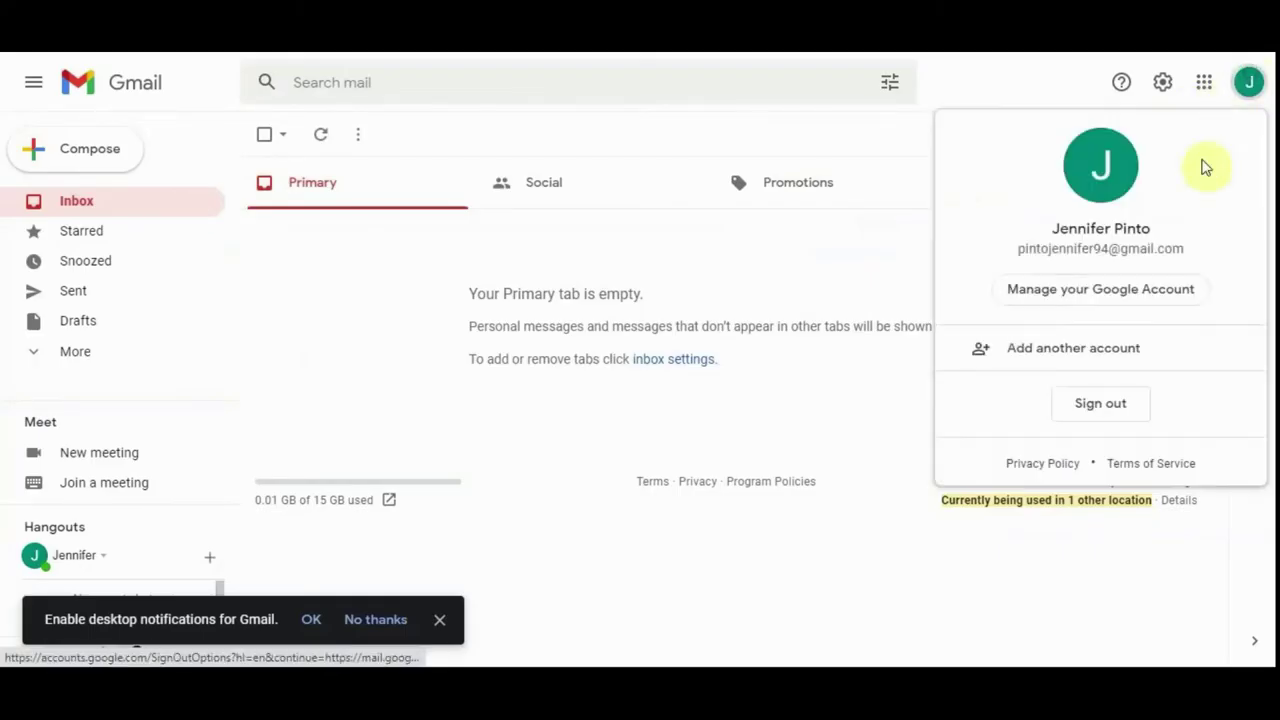
click(1220, 106)
click(322, 140)
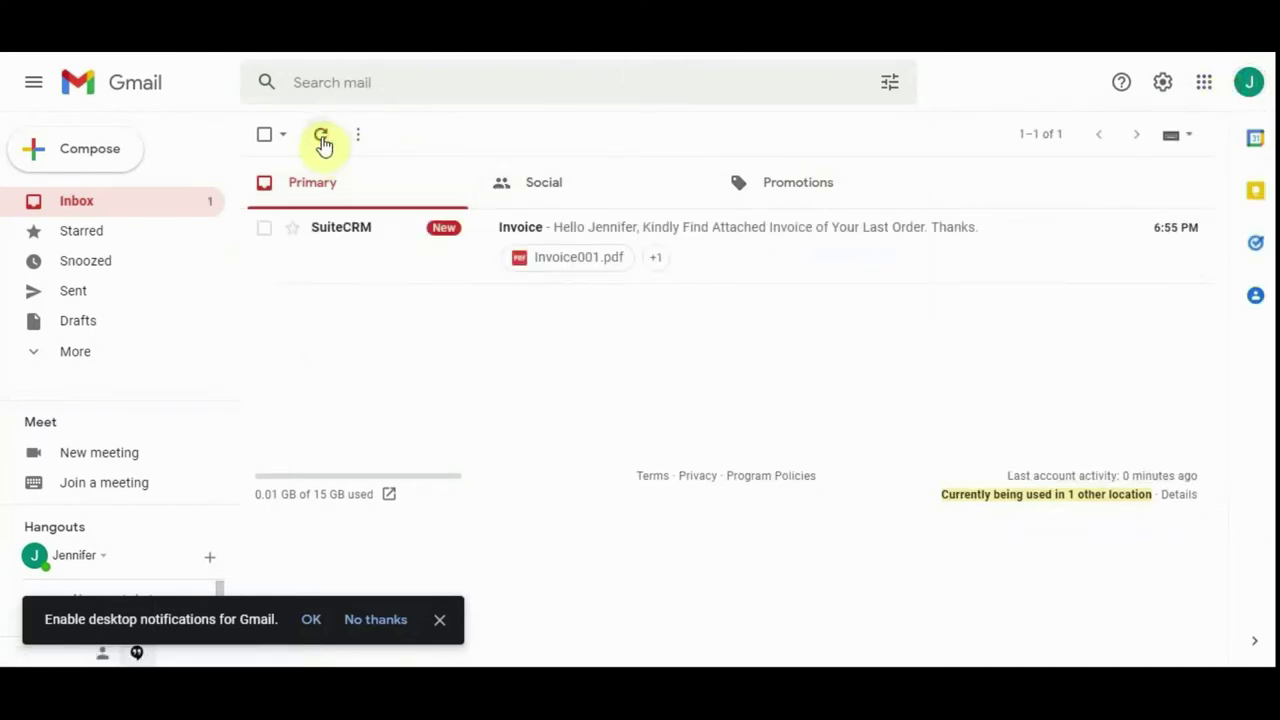
click(414, 257)
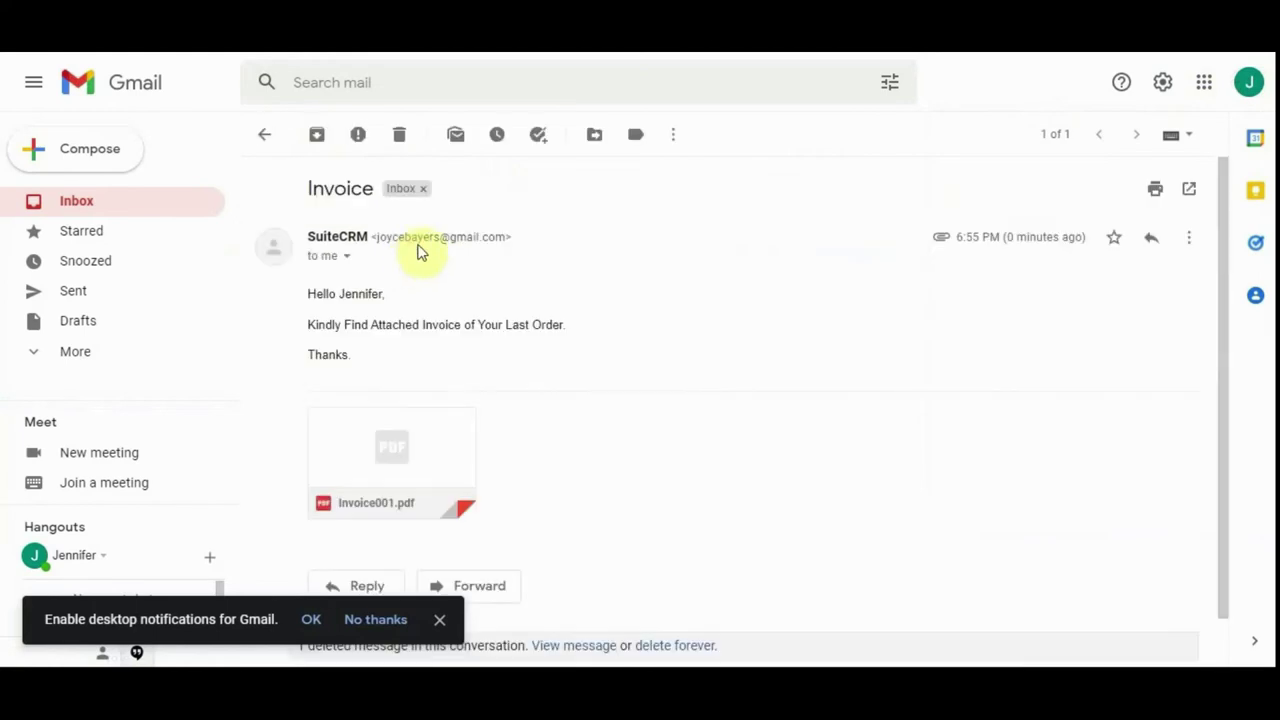
scroll(574, 377, down, 1)
scroll(535, 327, up, 1)
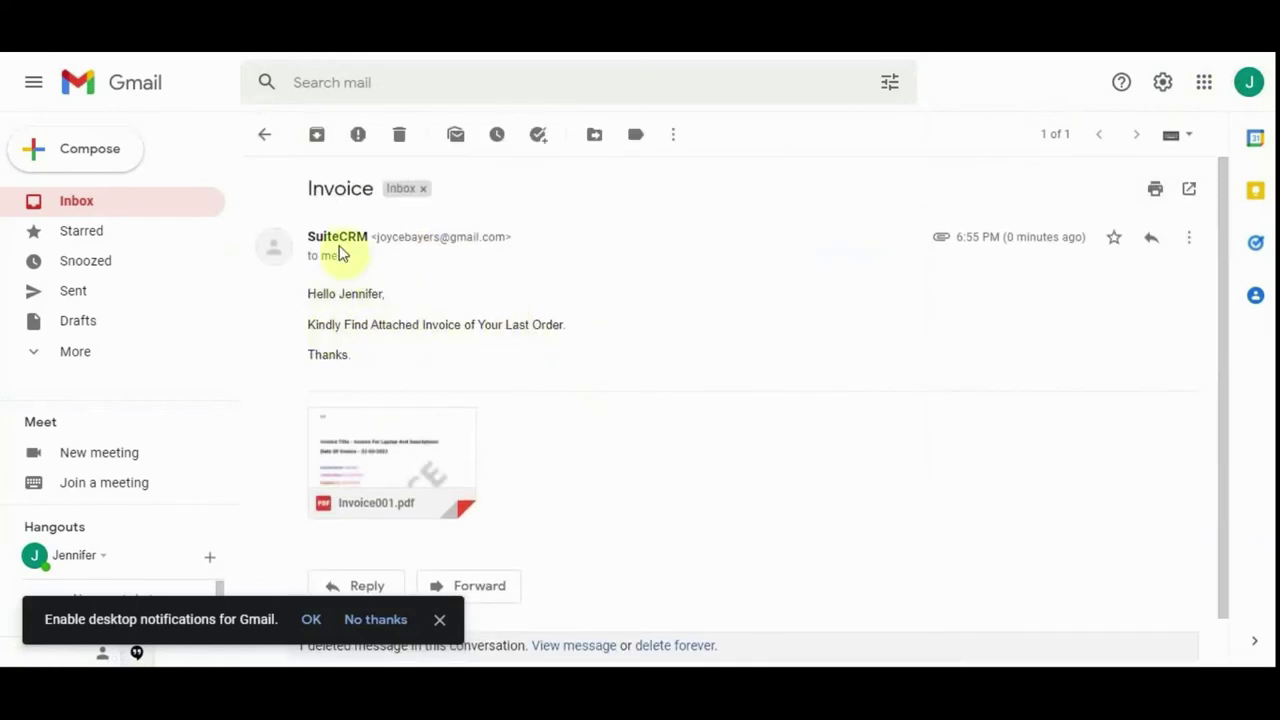
Preview the attached Invoice001.pdf, check both pages including the customer signature, and return to the email.
click(389, 443)
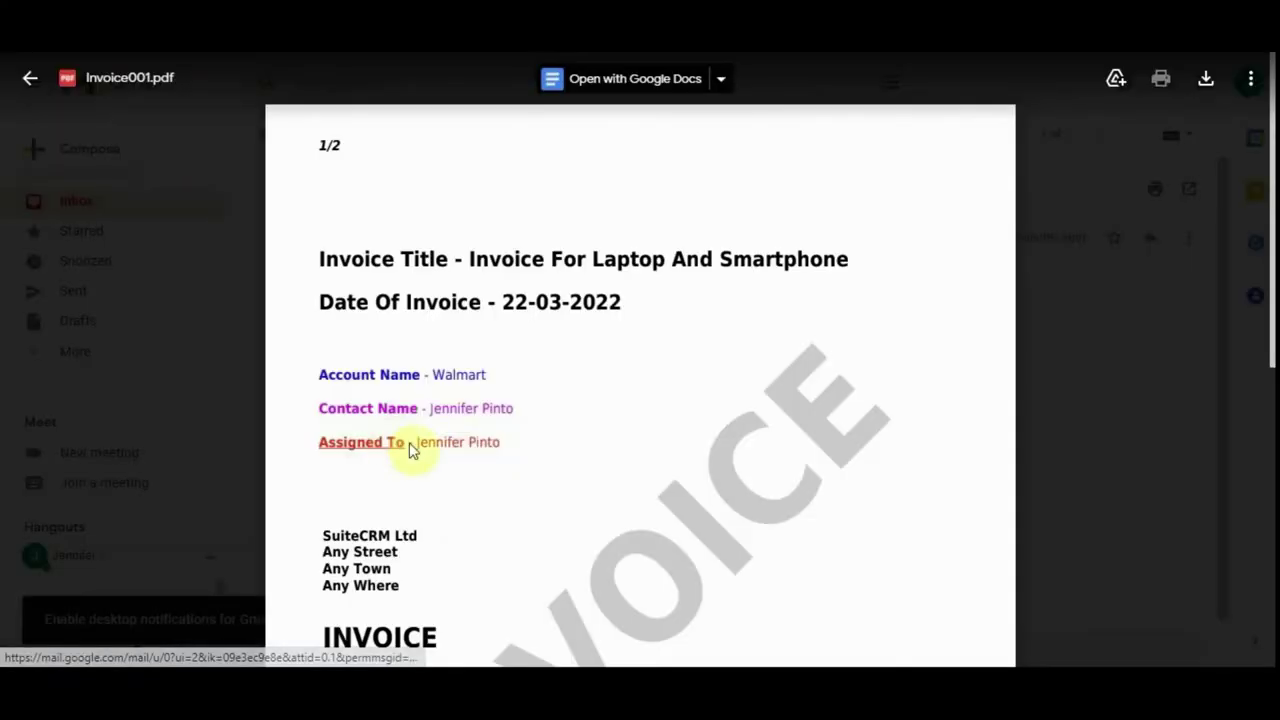
scroll(566, 466, down, 5)
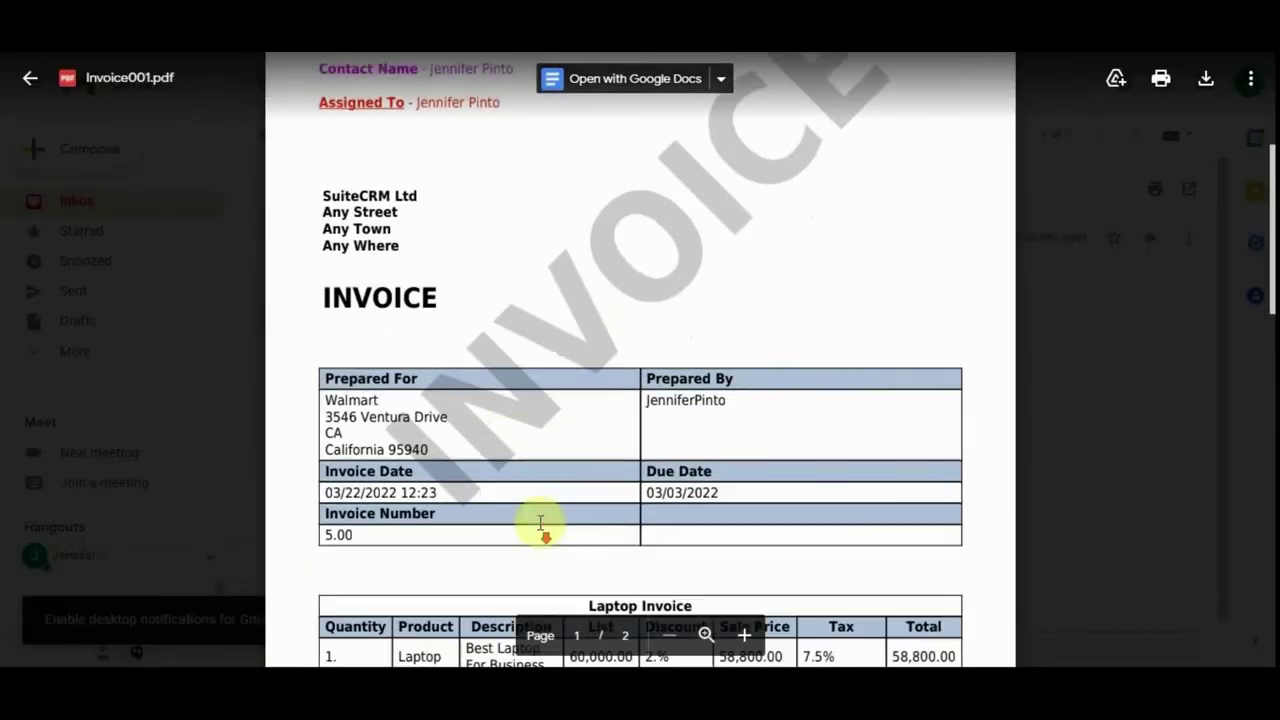
scroll(722, 437, down, 8)
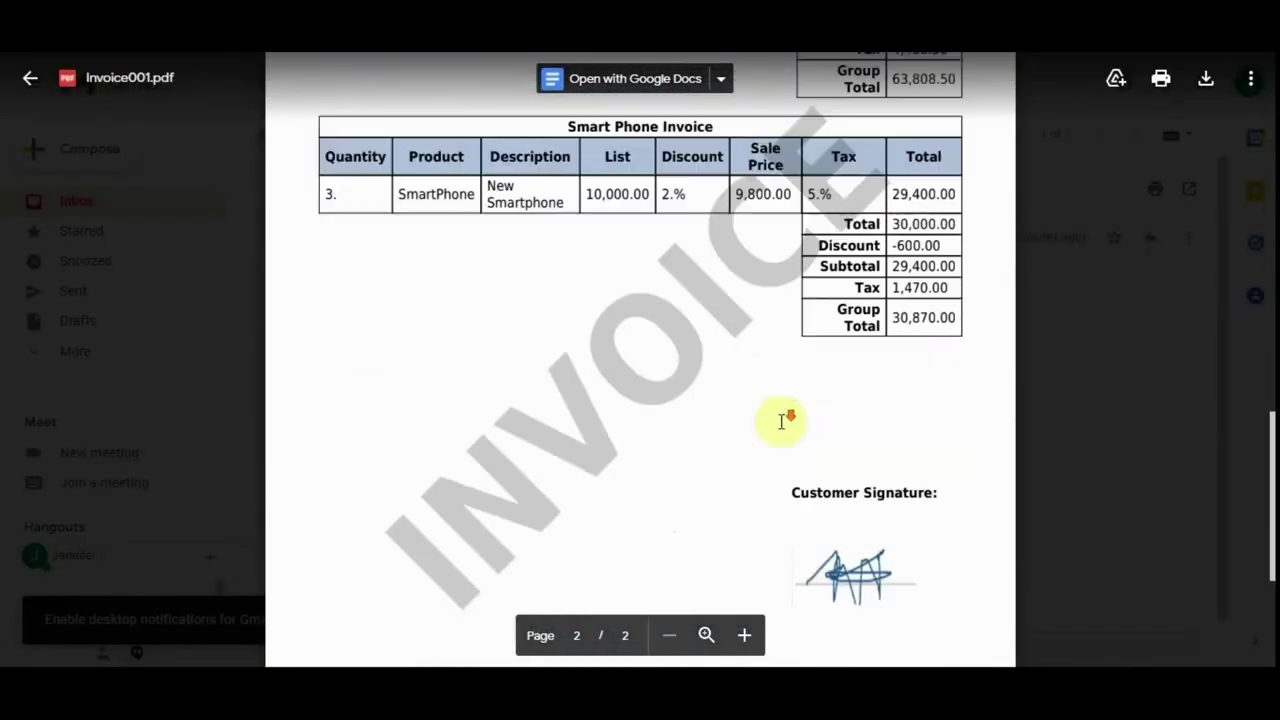
scroll(770, 400, up, 15)
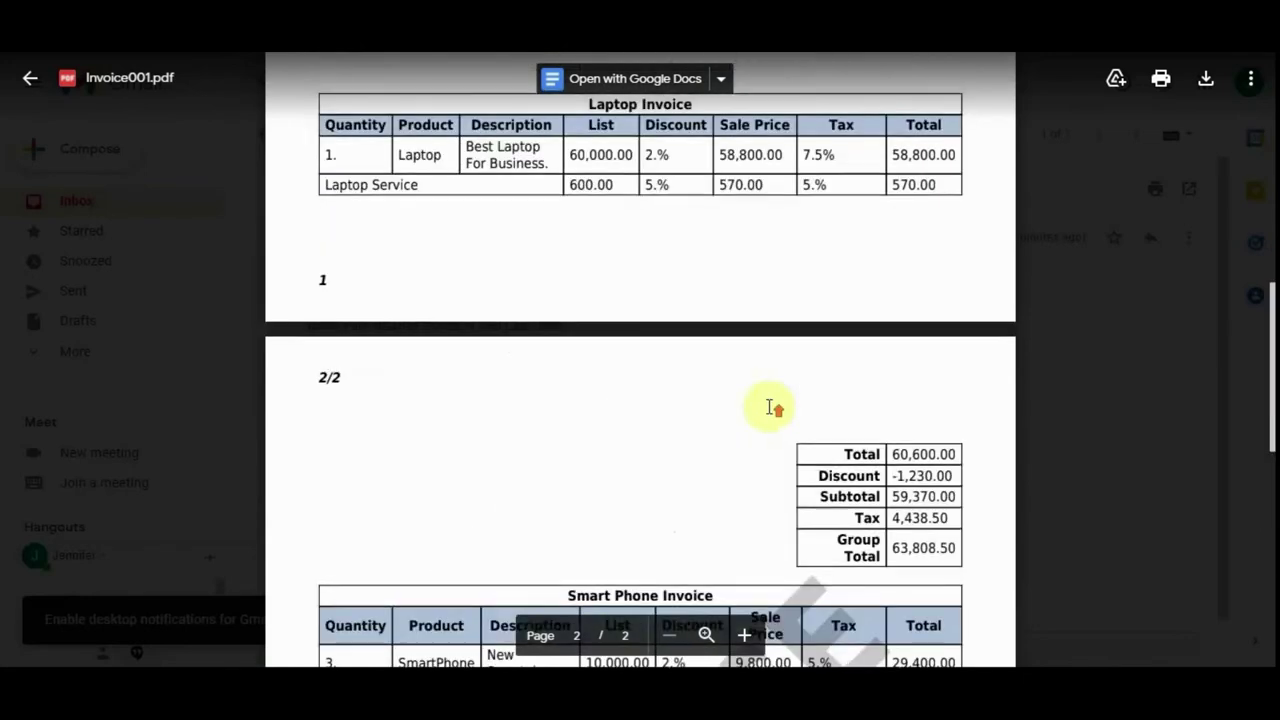
click(30, 78)
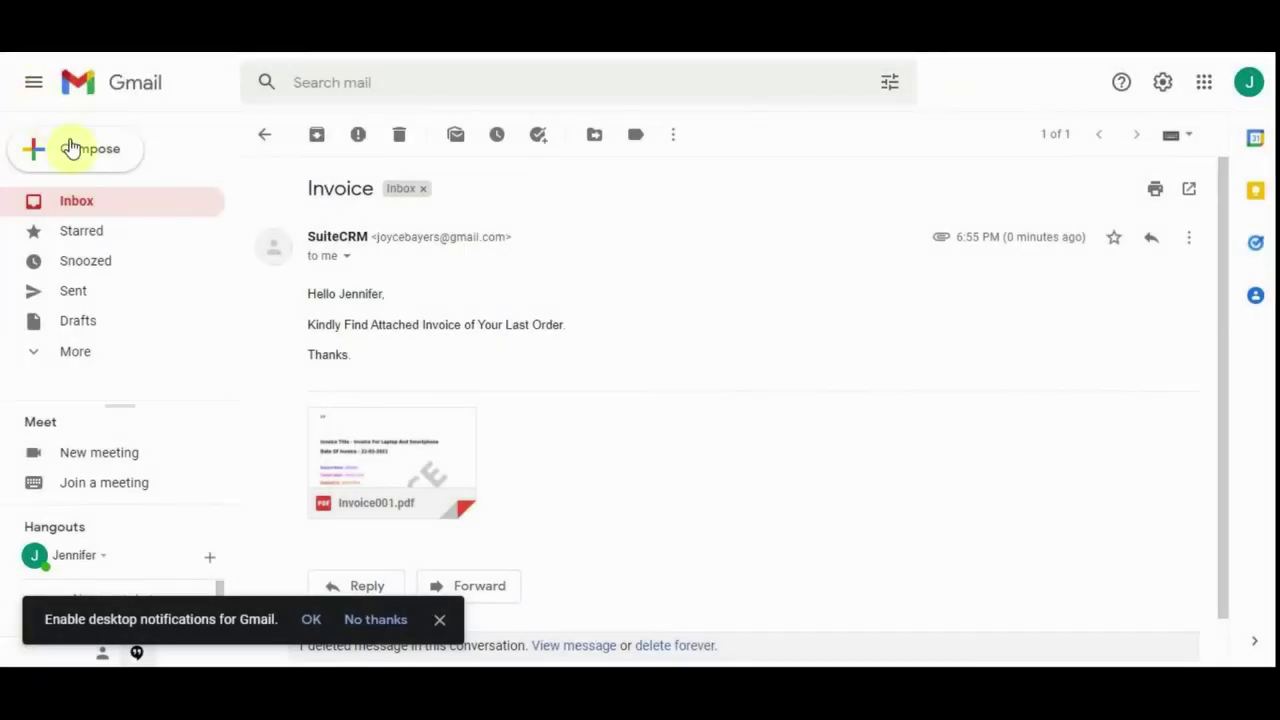
Return to SuiteCRM, close the invoice's PDF template list, and start a new PDF Creator template copied from an existing one.
click(264, 134)
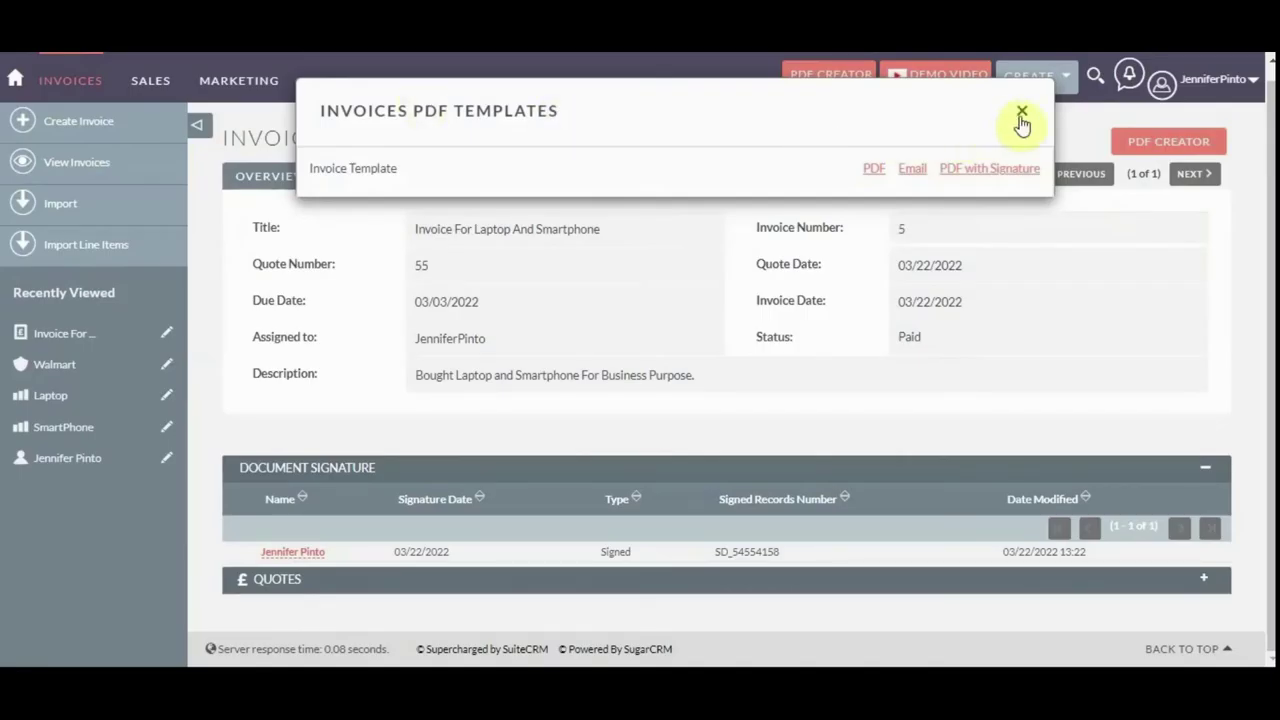
click(1020, 116)
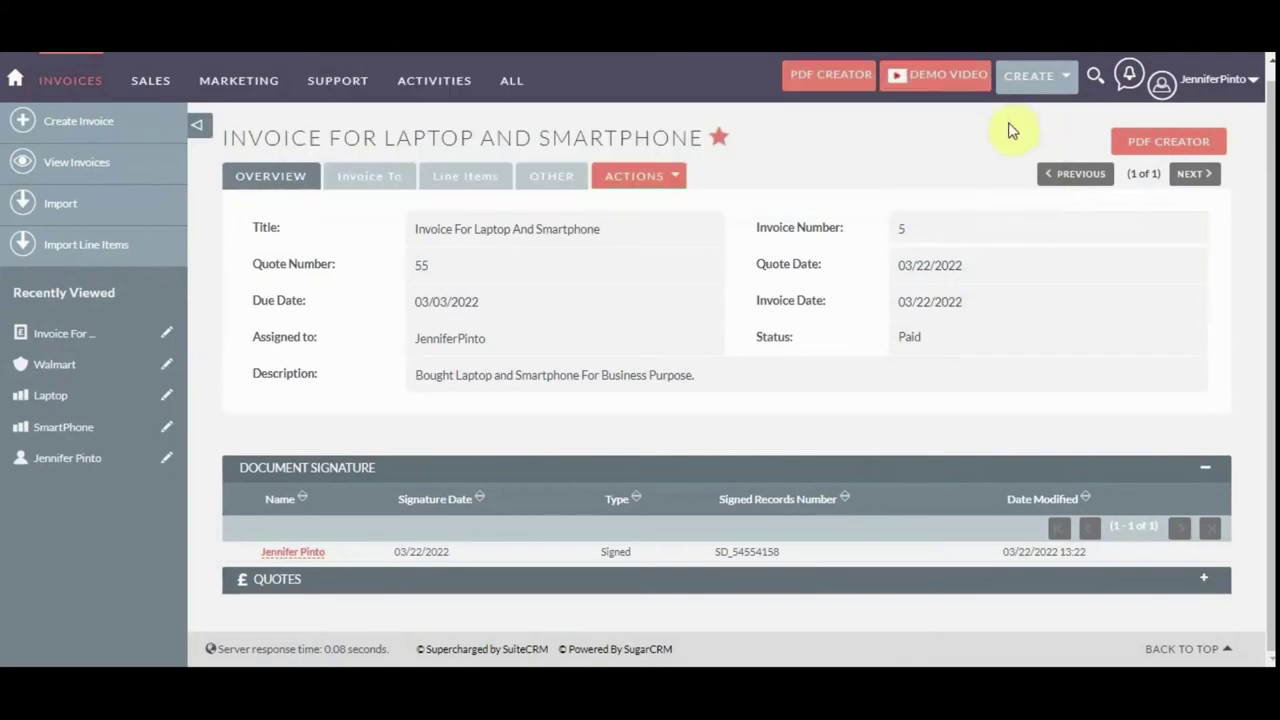
click(99, 167)
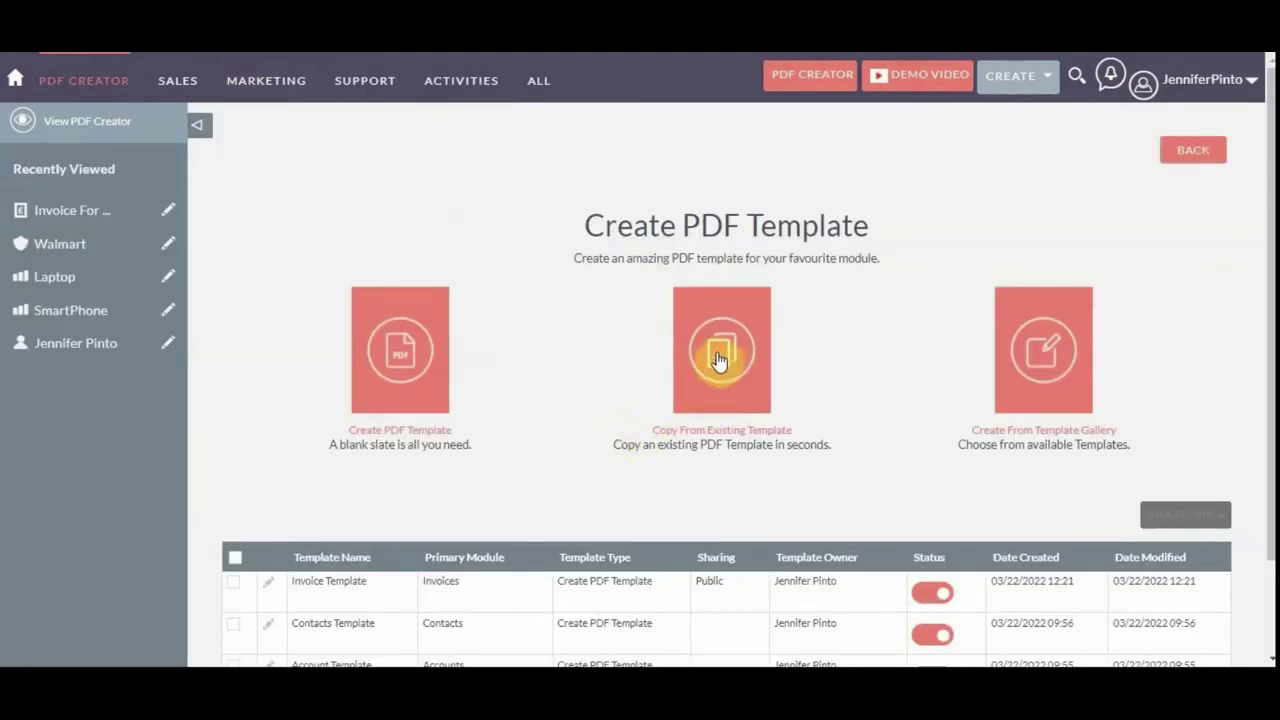
scroll(725, 372, down, 2)
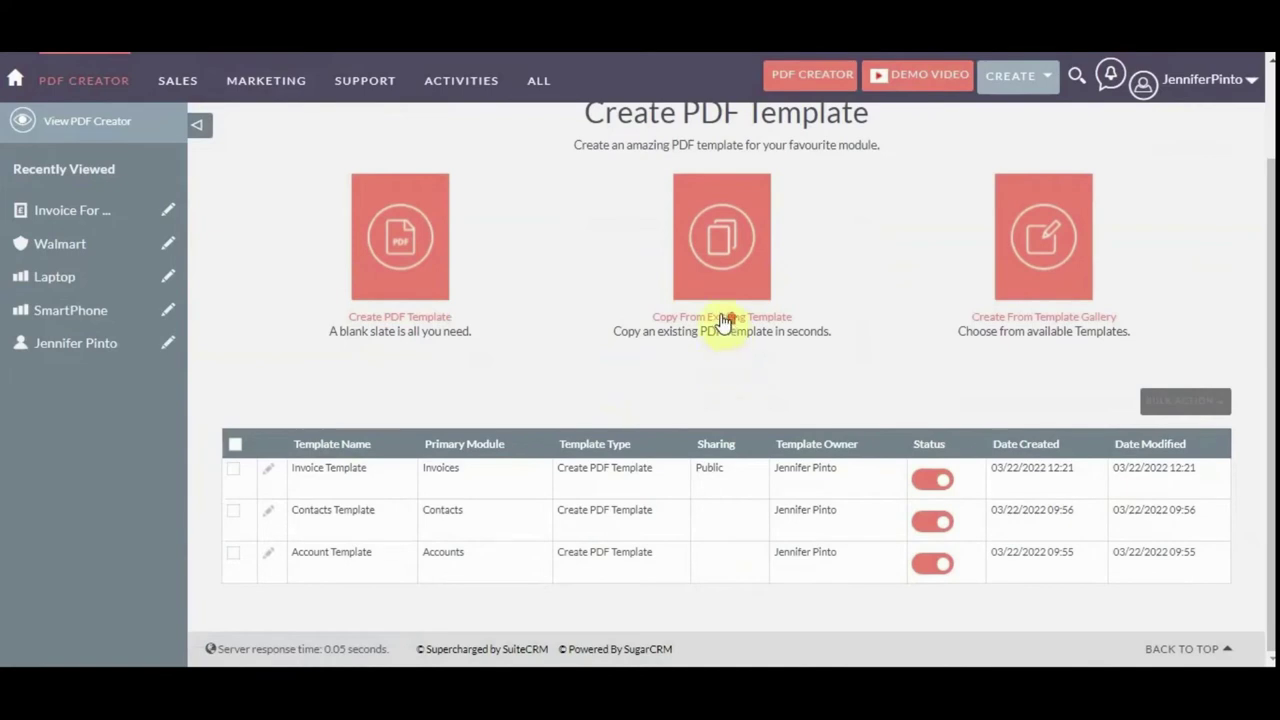
scroll(725, 320, up, 2)
click(721, 410)
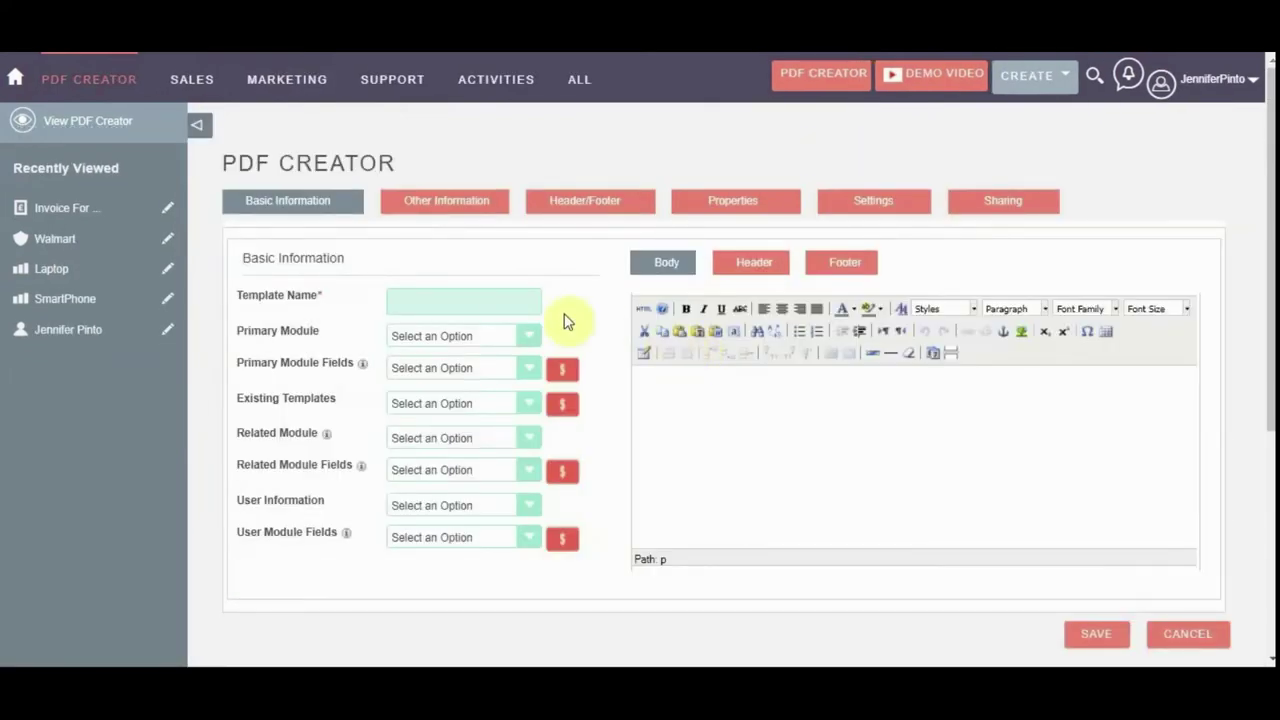
Name the template "Invoice Copy Template" and set its primary module to Invoices.
click(507, 303)
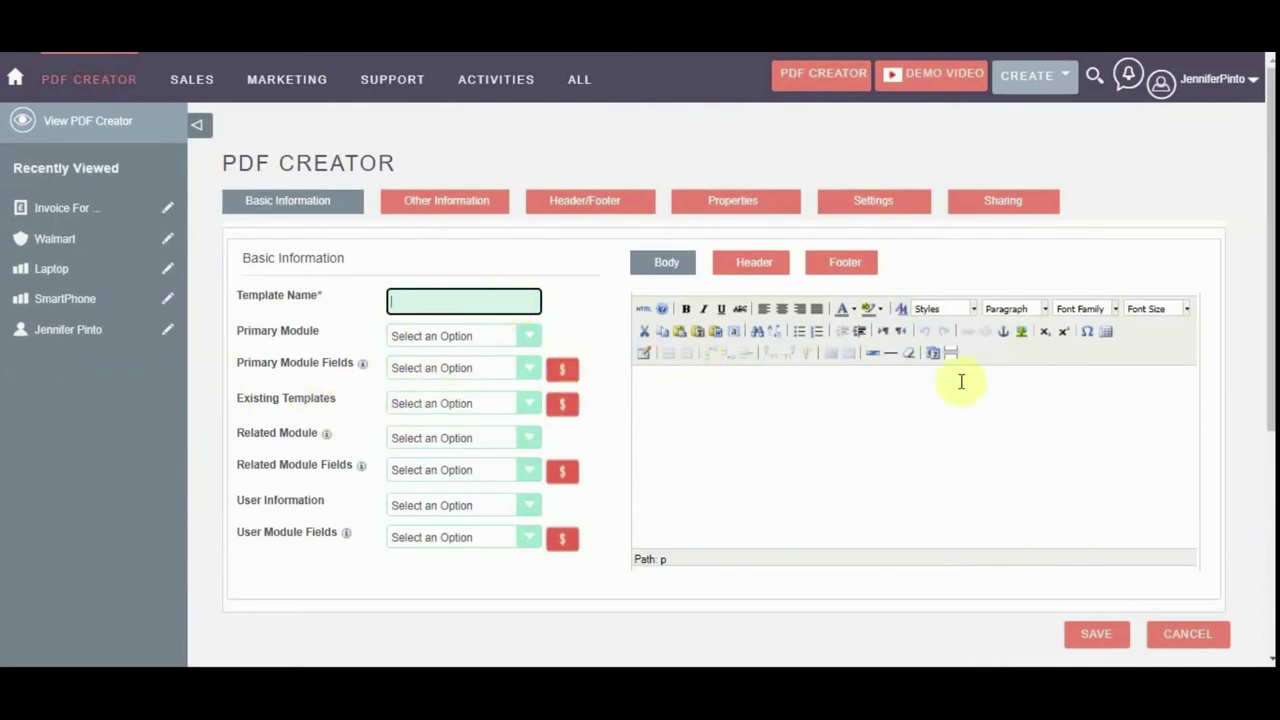
click(263, 400)
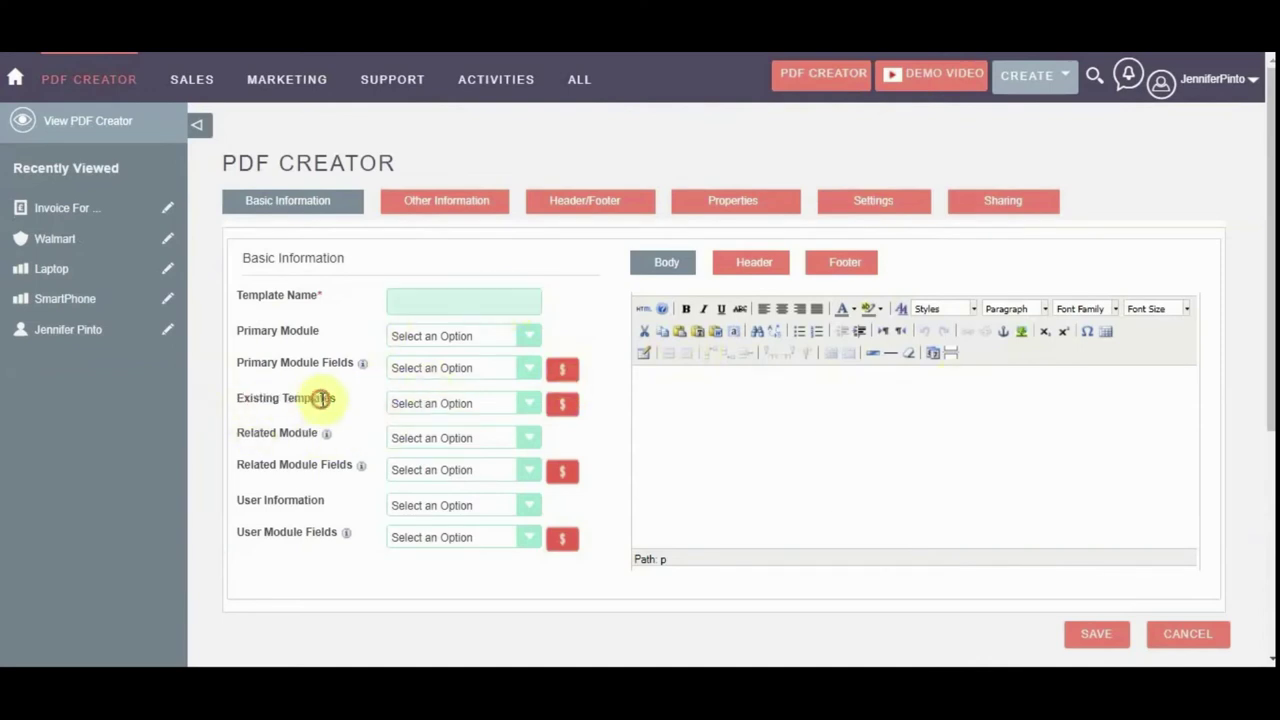
click(427, 306)
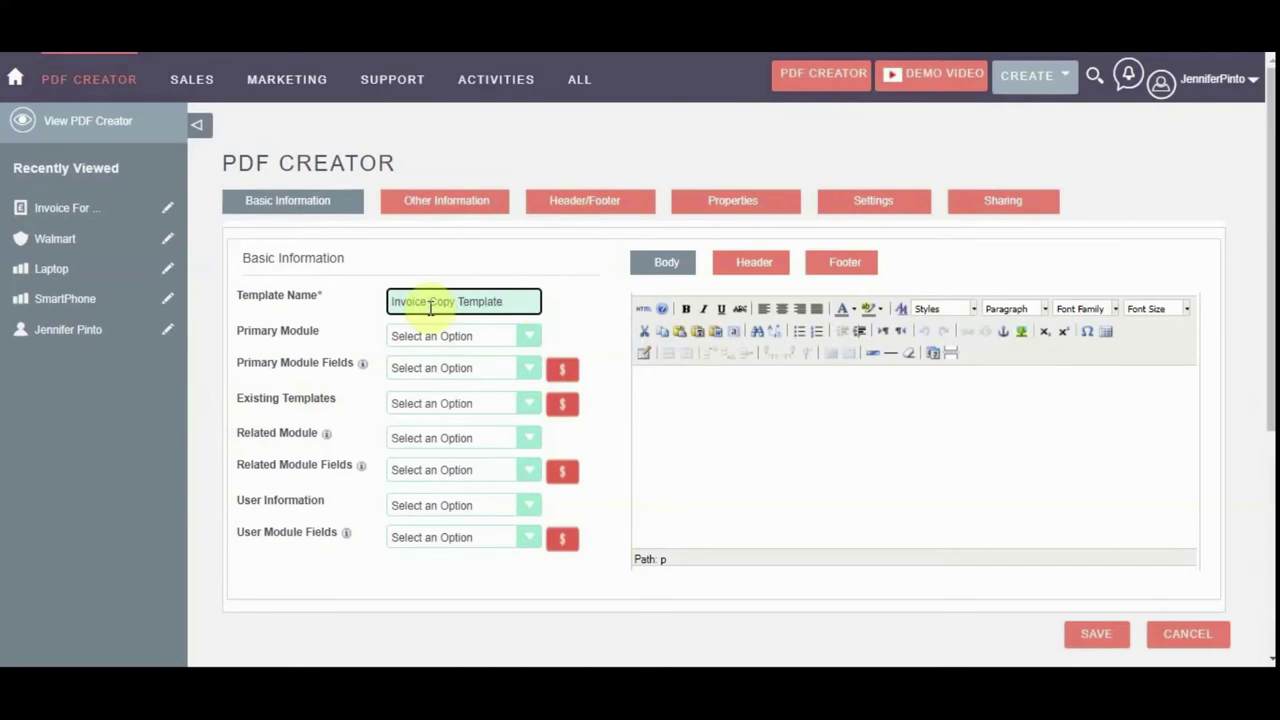
click(460, 335)
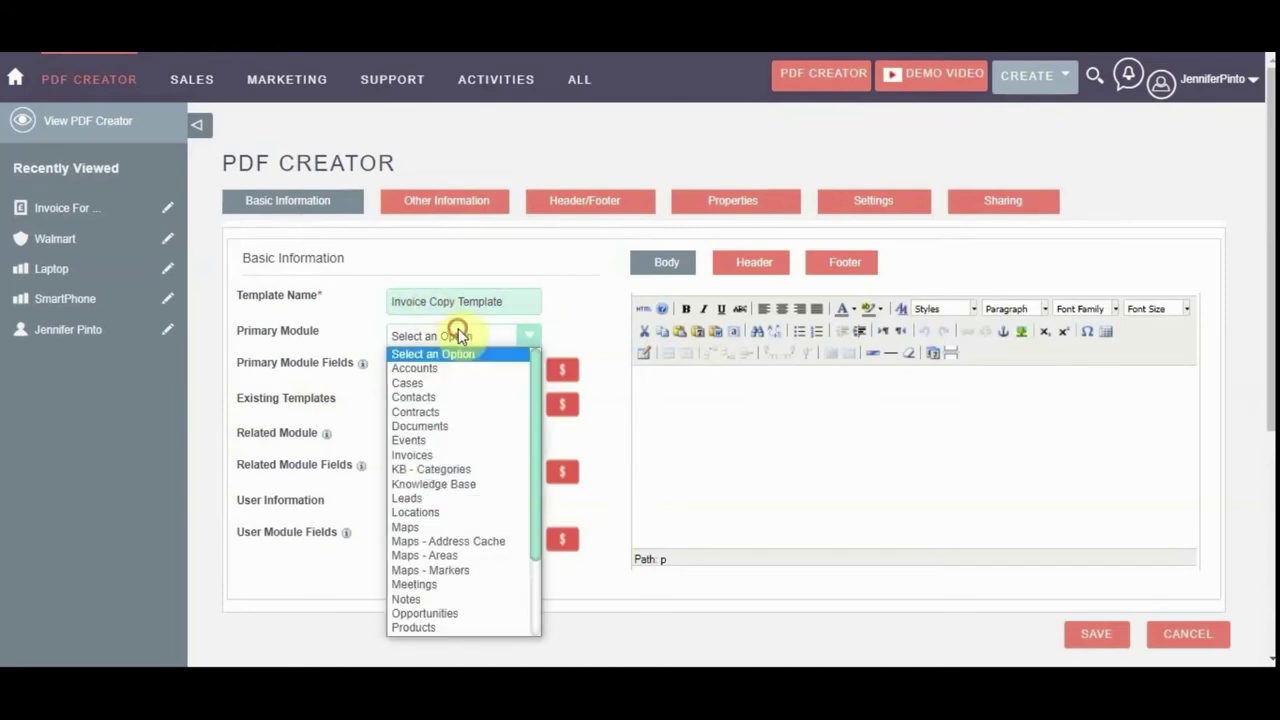
click(441, 450)
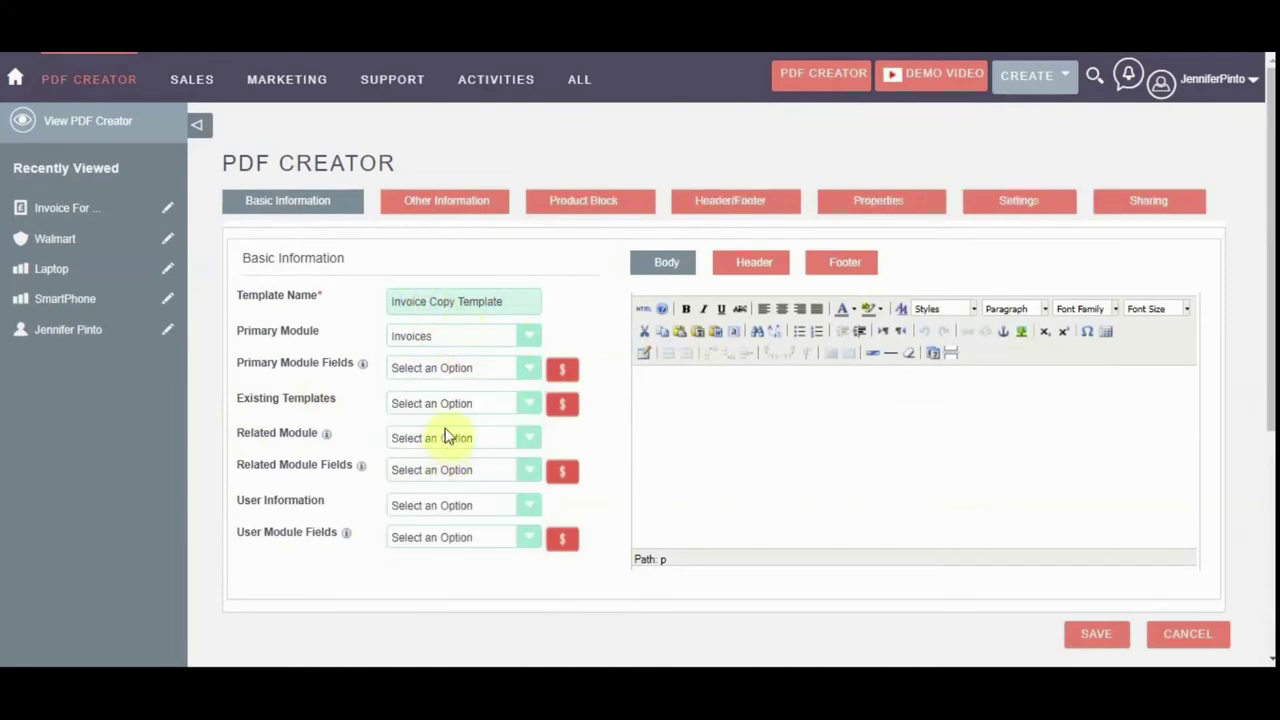
Insert the content of the existing Invoice Template and check the copied body, header and footer.
click(426, 403)
click(426, 435)
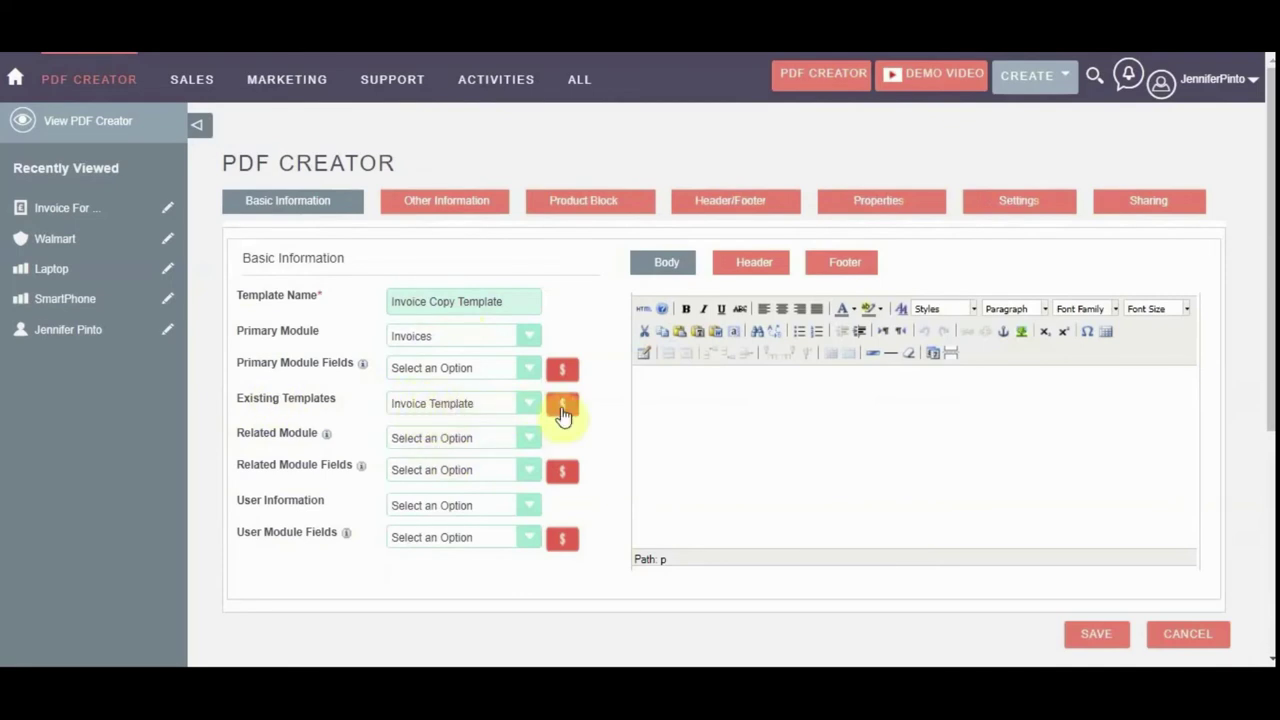
click(563, 413)
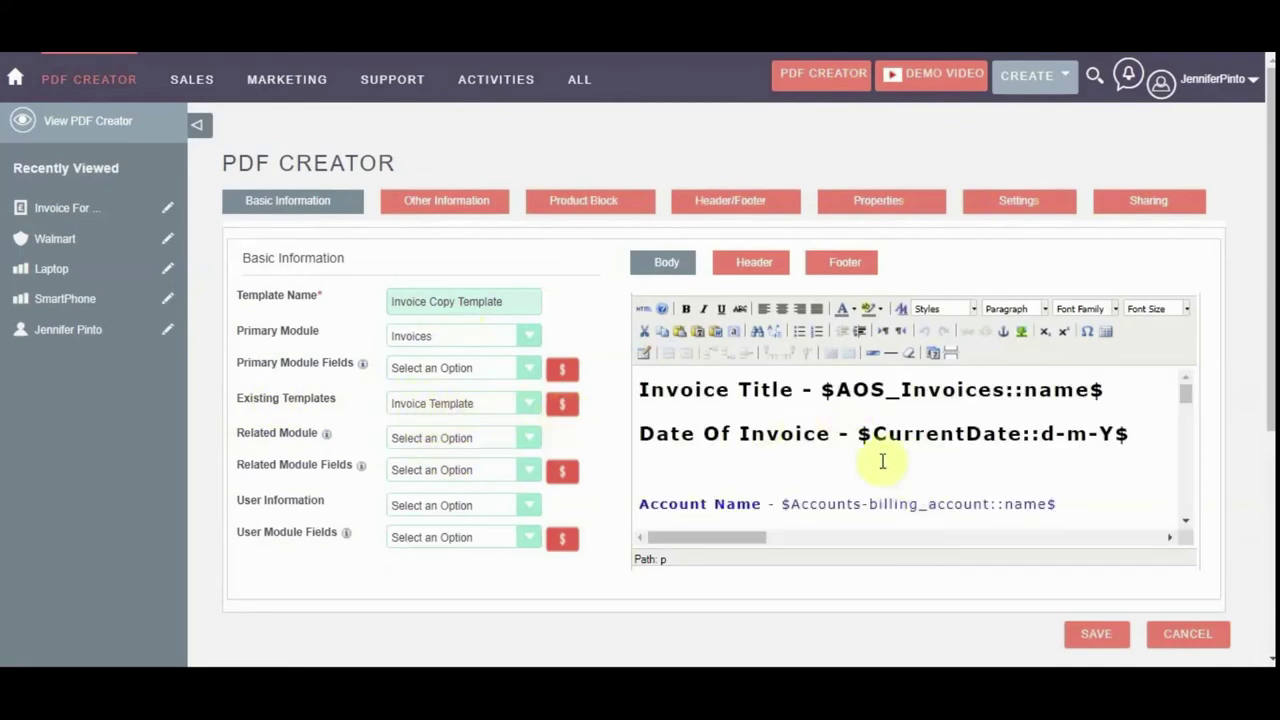
scroll(858, 445, down, 2)
scroll(858, 445, down, 10)
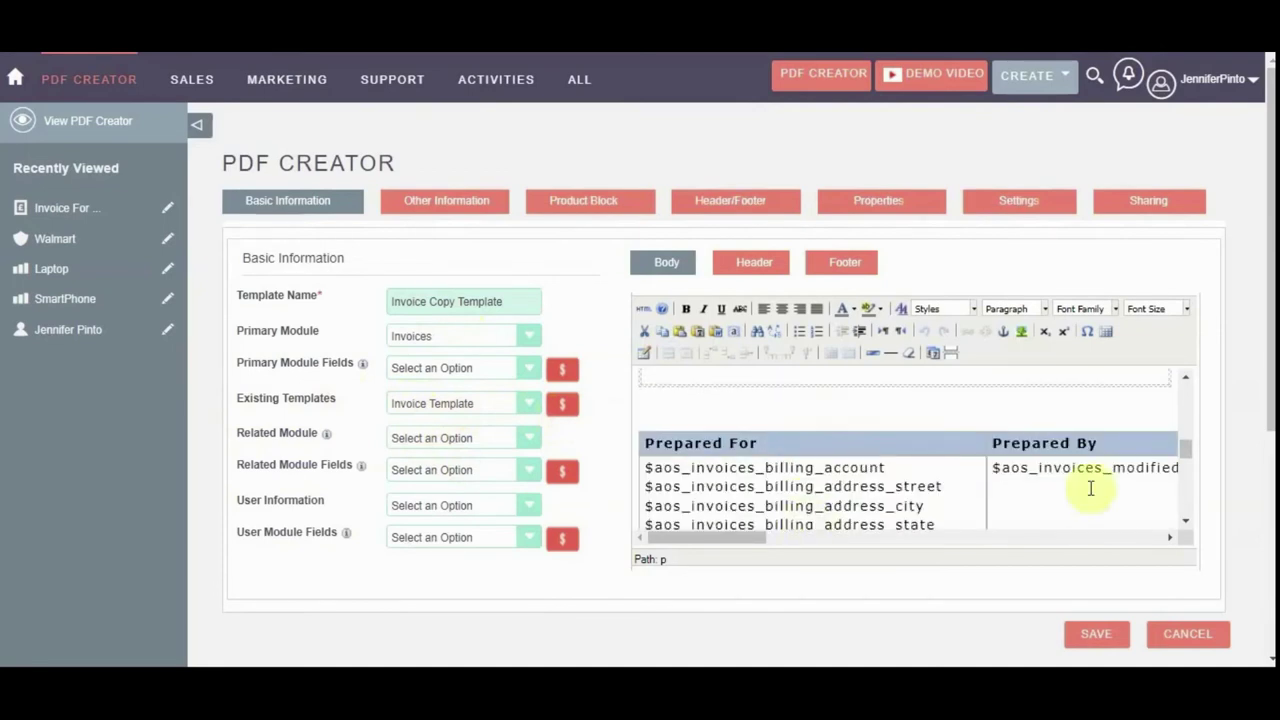
scroll(909, 420, up, 12)
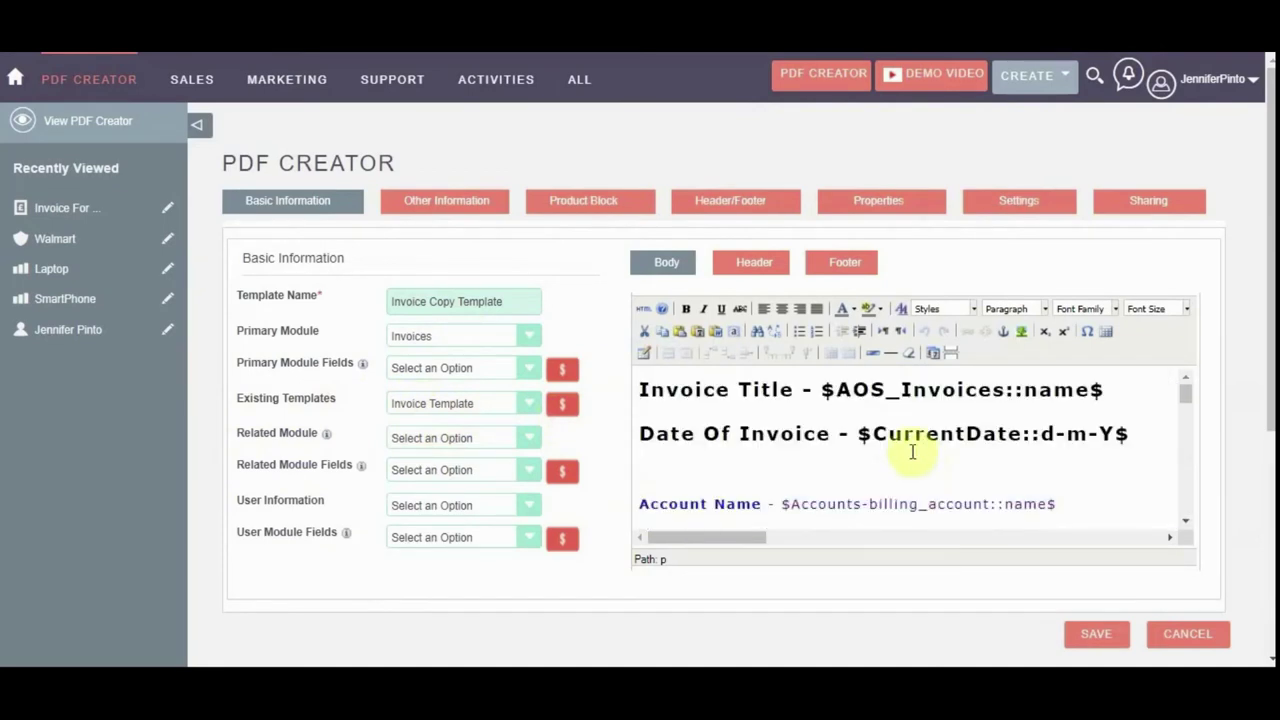
click(760, 260)
click(832, 268)
click(654, 264)
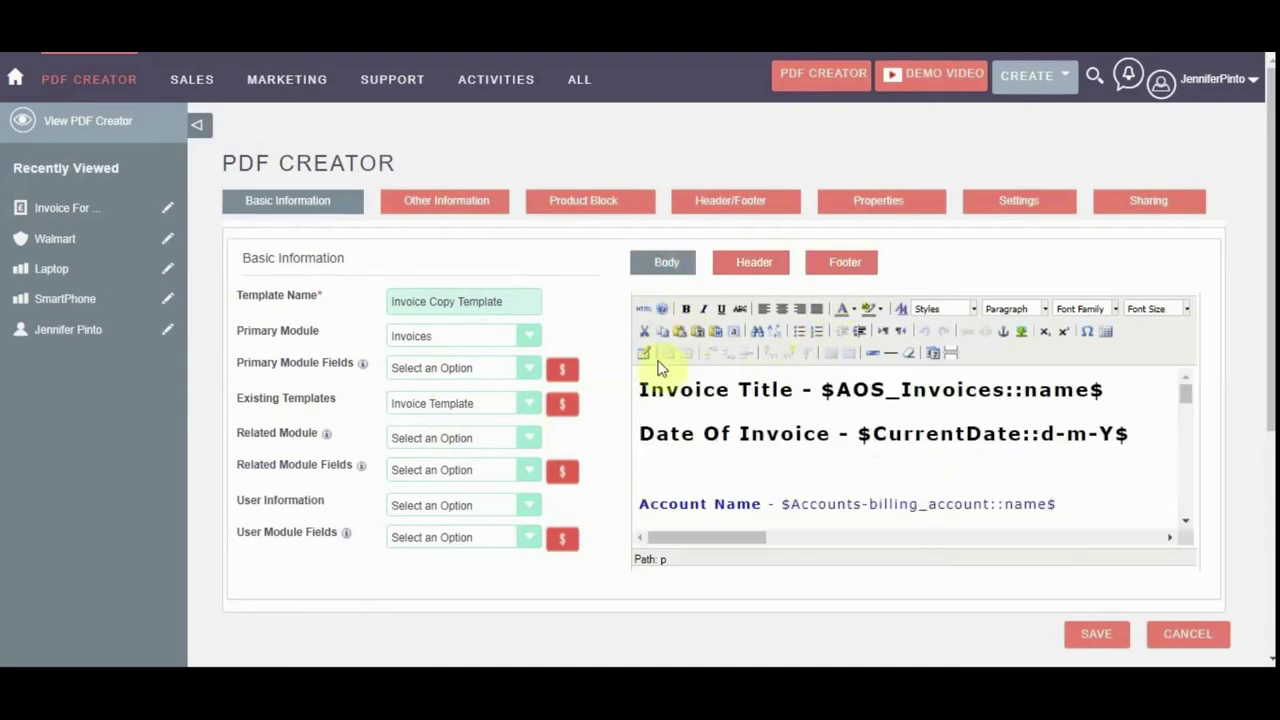
Add "Copy" before "Invoice Title" in the template body and save the template.
drag(641, 383, 745, 391)
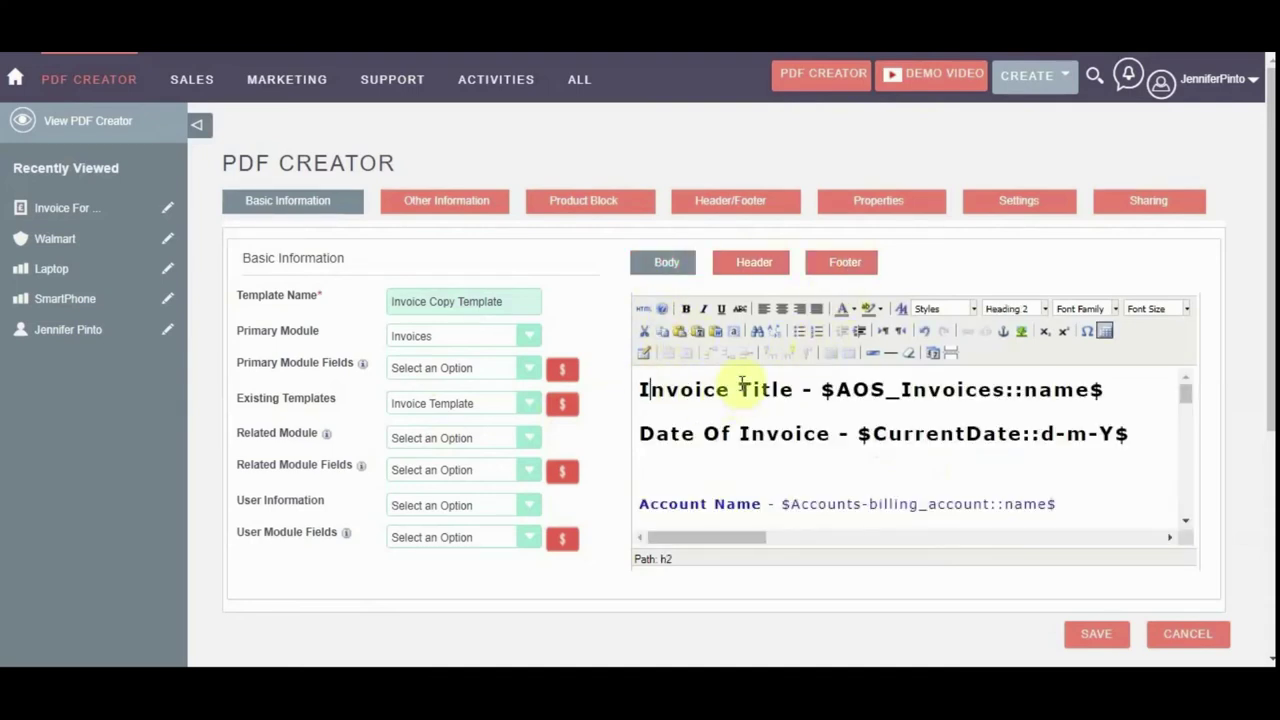
key(Home)
text(Copy)
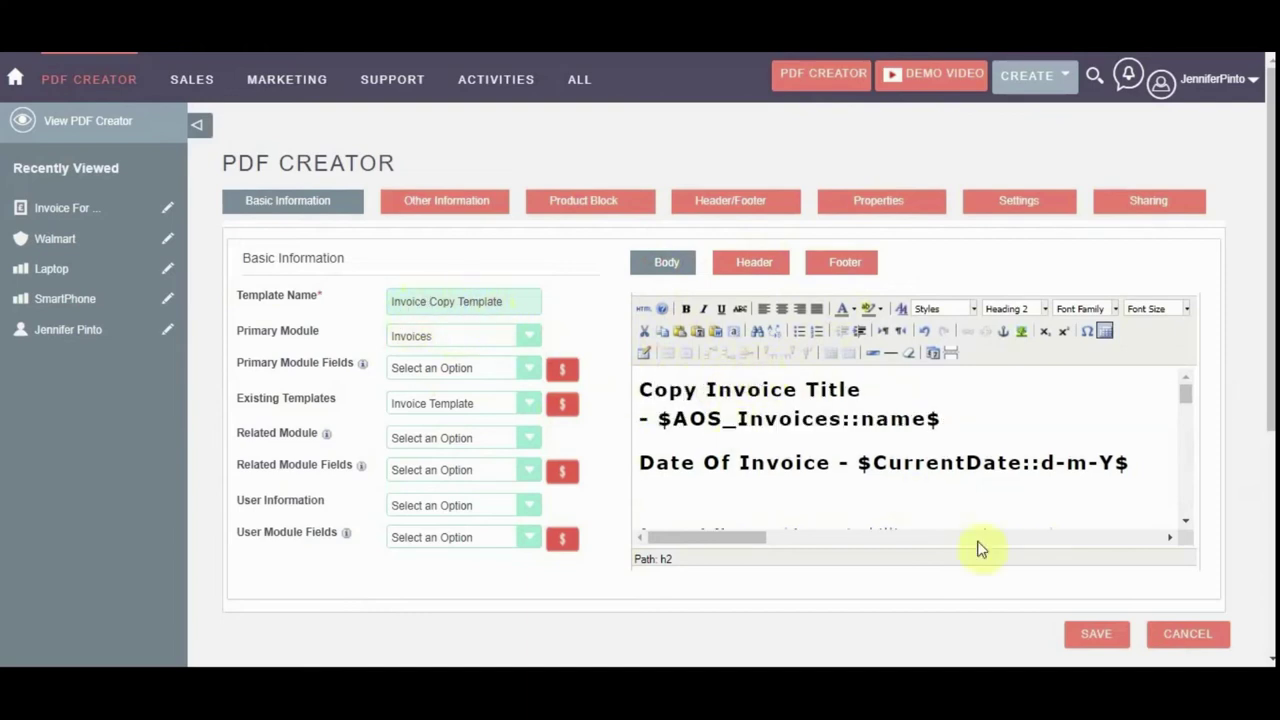
click(1113, 634)
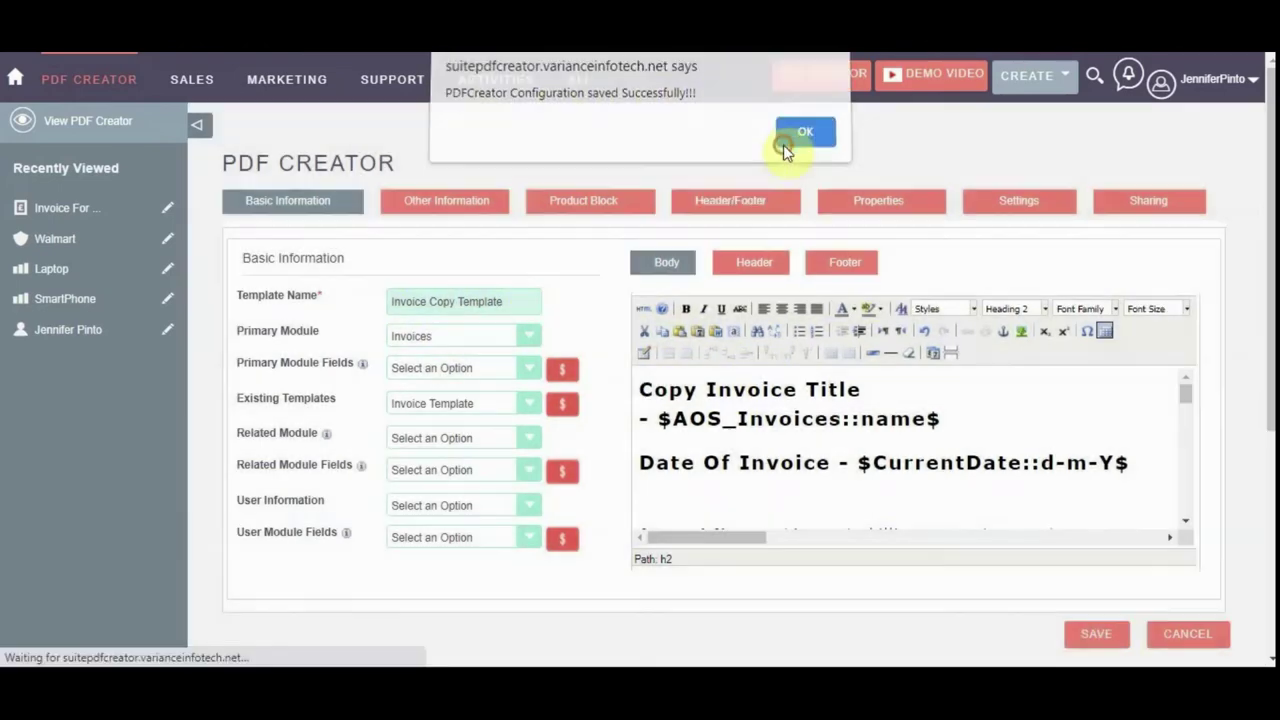
click(803, 139)
scroll(545, 380, down, 3)
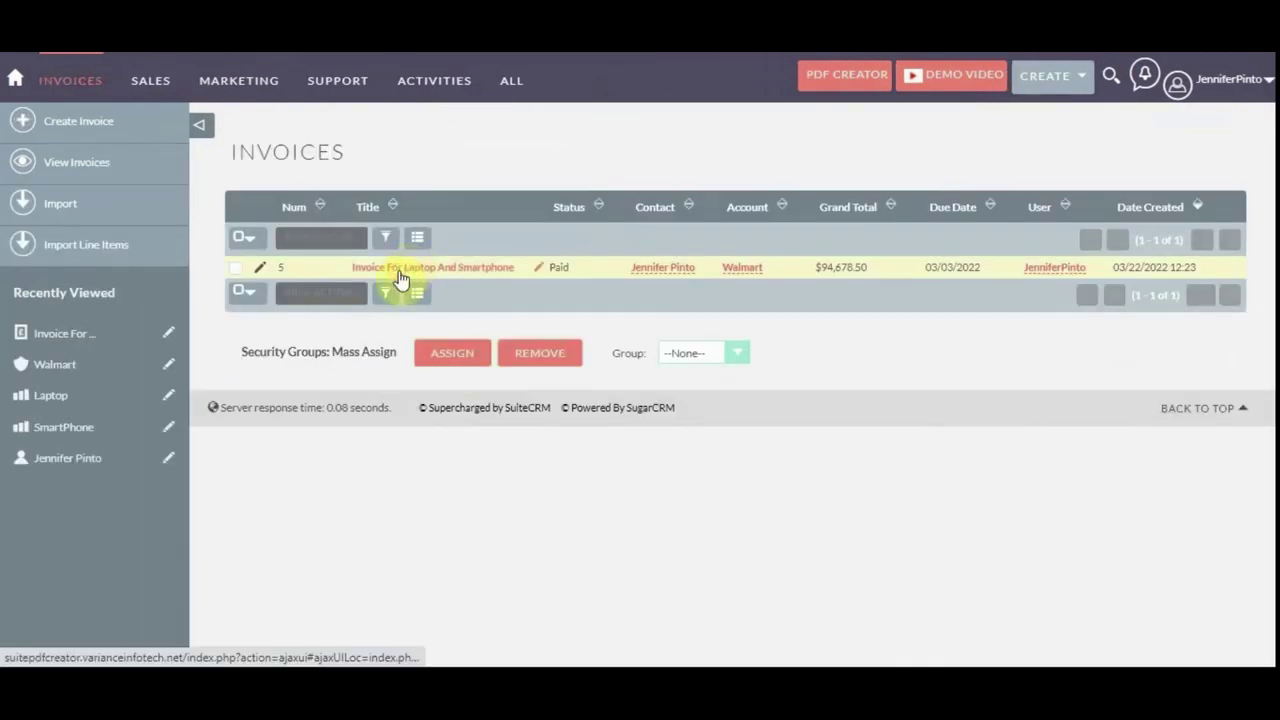
Open the invoice "Invoice For Laptop And Smartphone" and generate its PDF without signature from Invoice Copy Template.
click(399, 272)
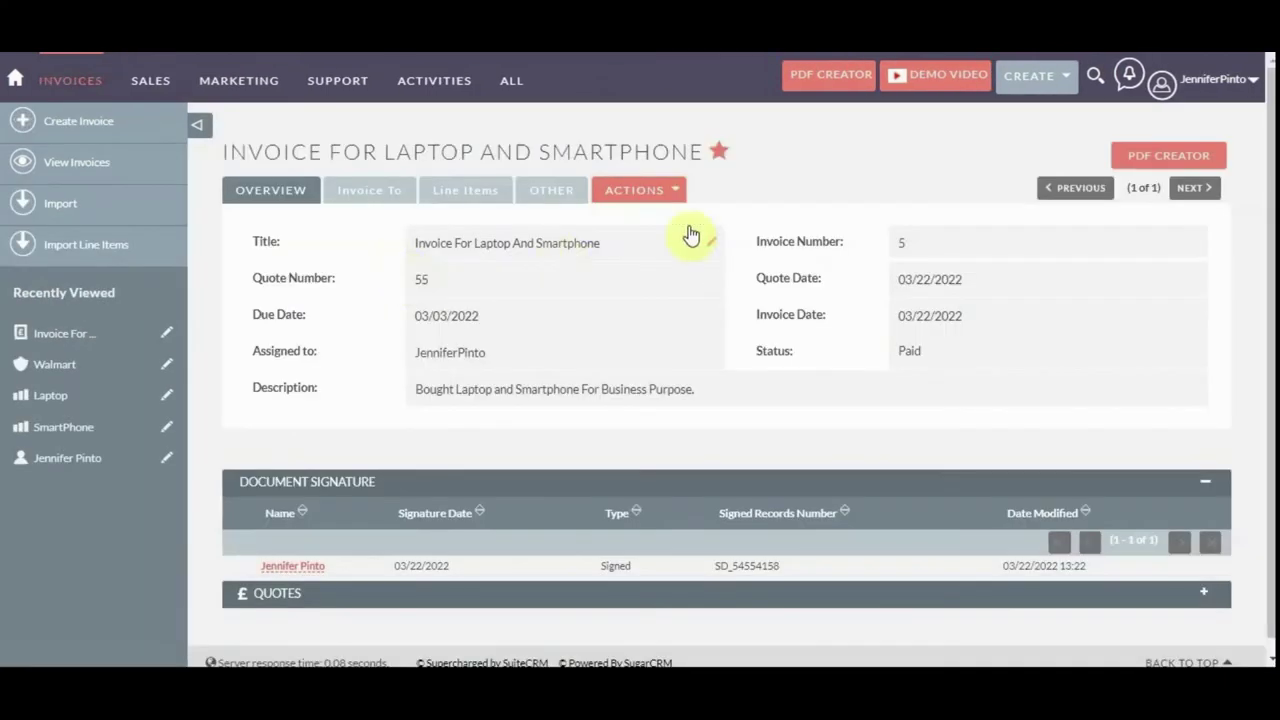
click(1155, 165)
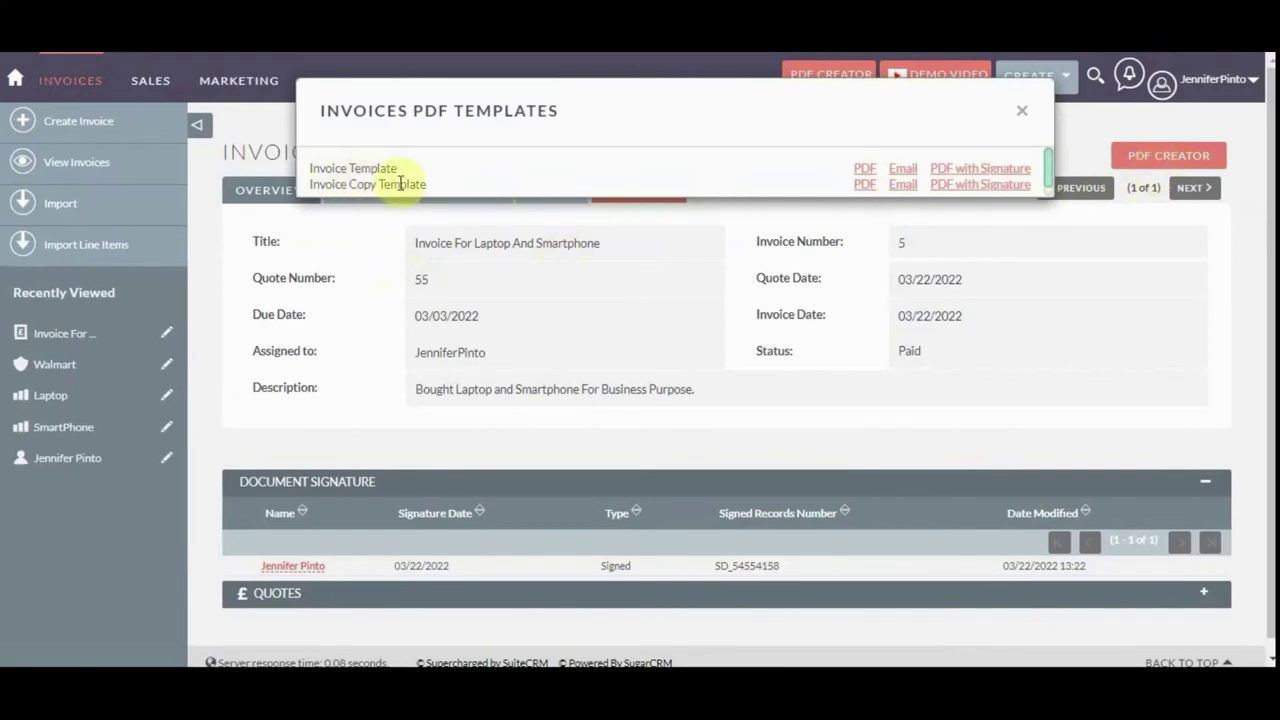
click(866, 186)
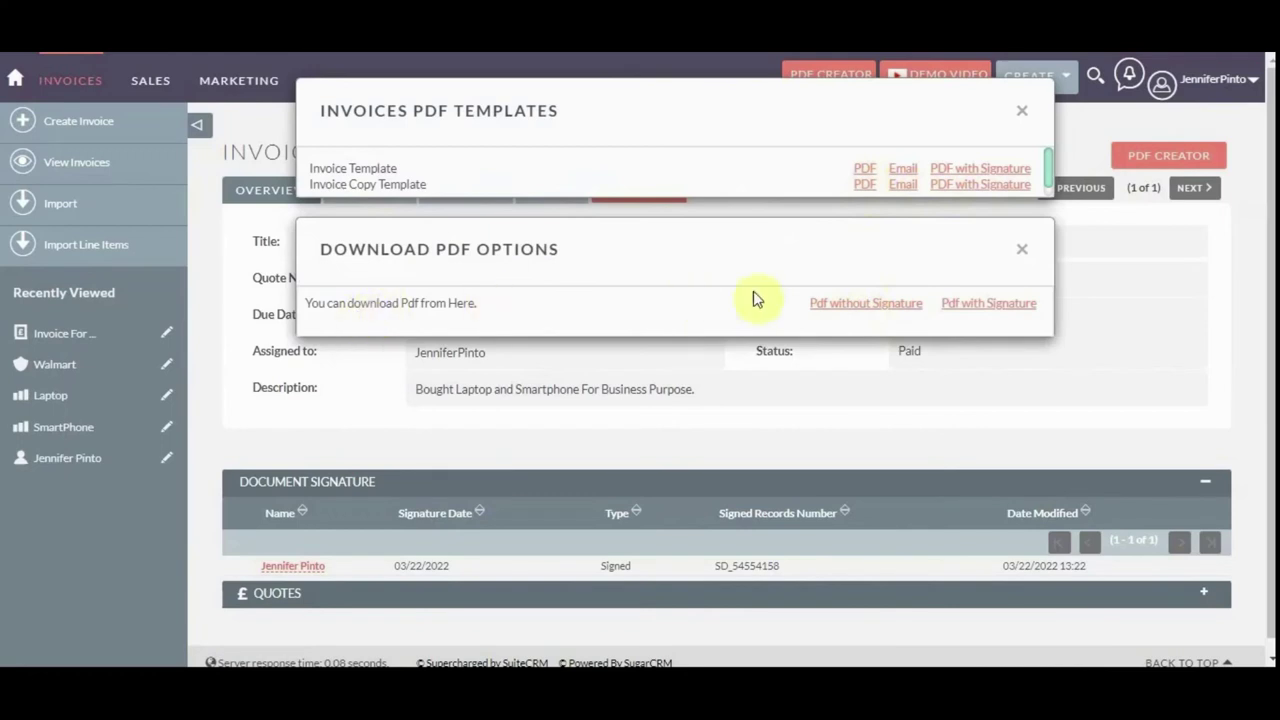
click(874, 304)
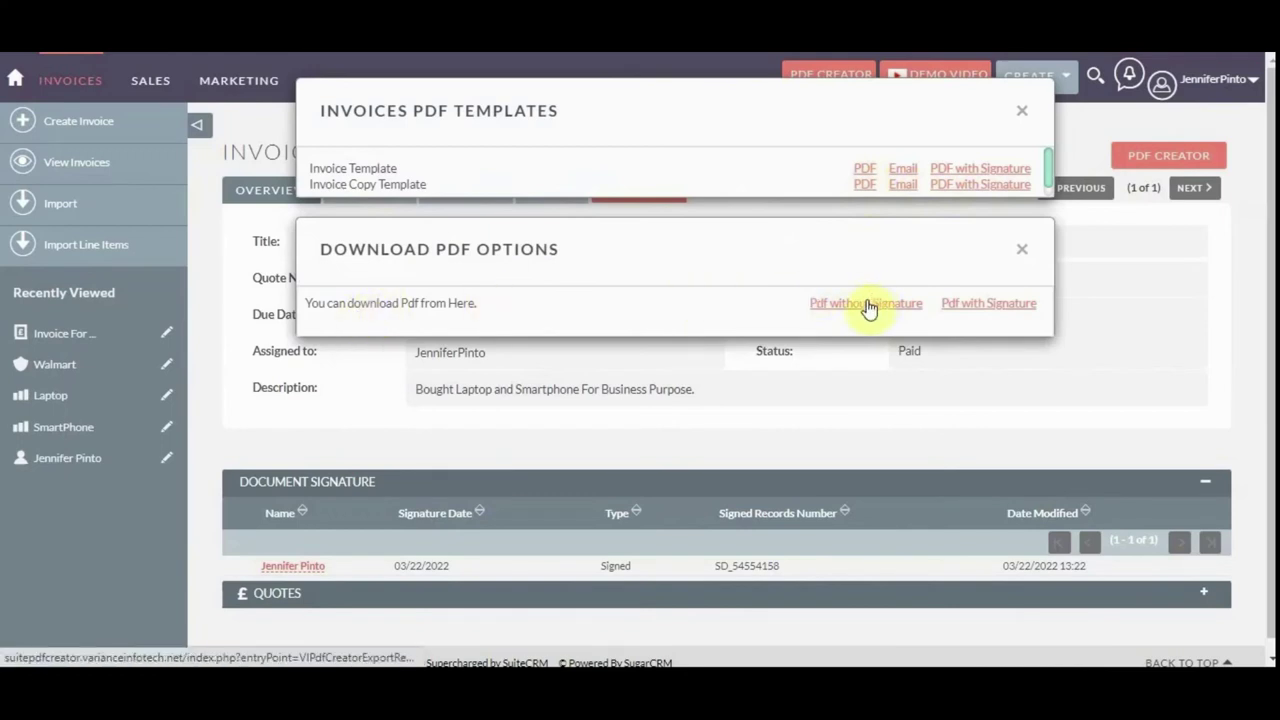
Open the downloaded PDF and check the copied invoice's title, details and line items.
click(92, 641)
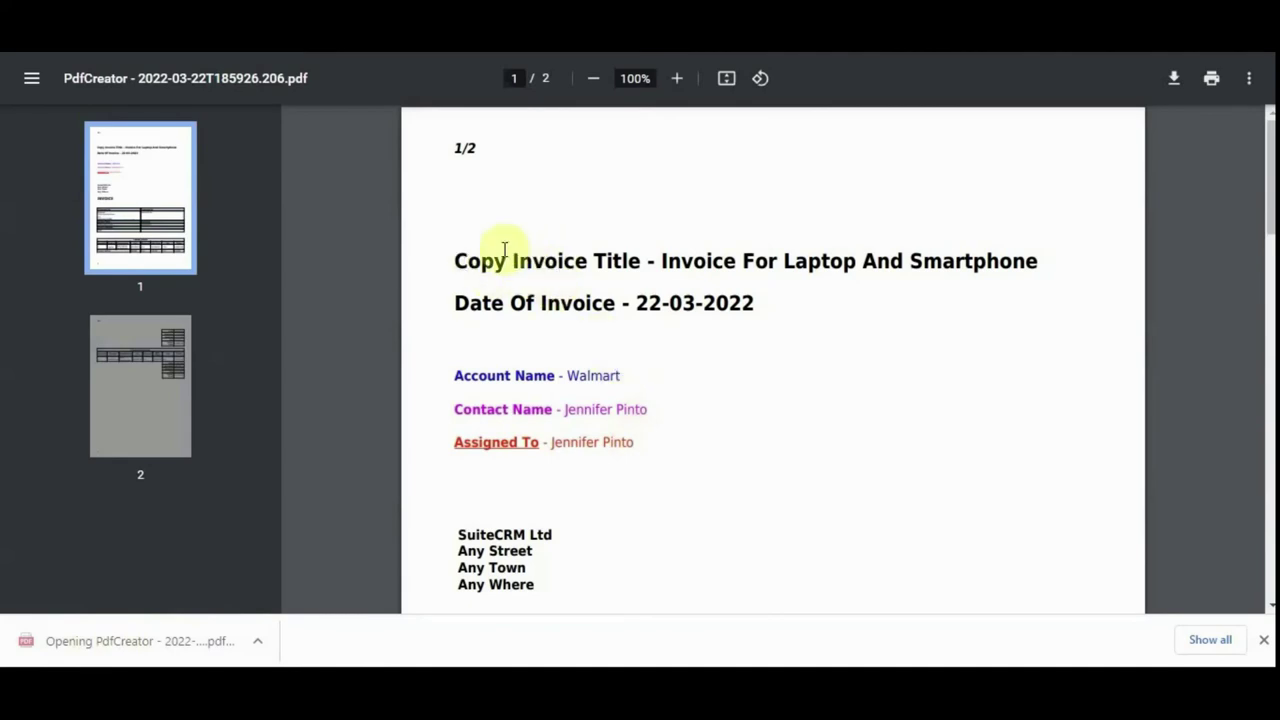
scroll(706, 318, down, 2)
scroll(750, 388, down, 8)
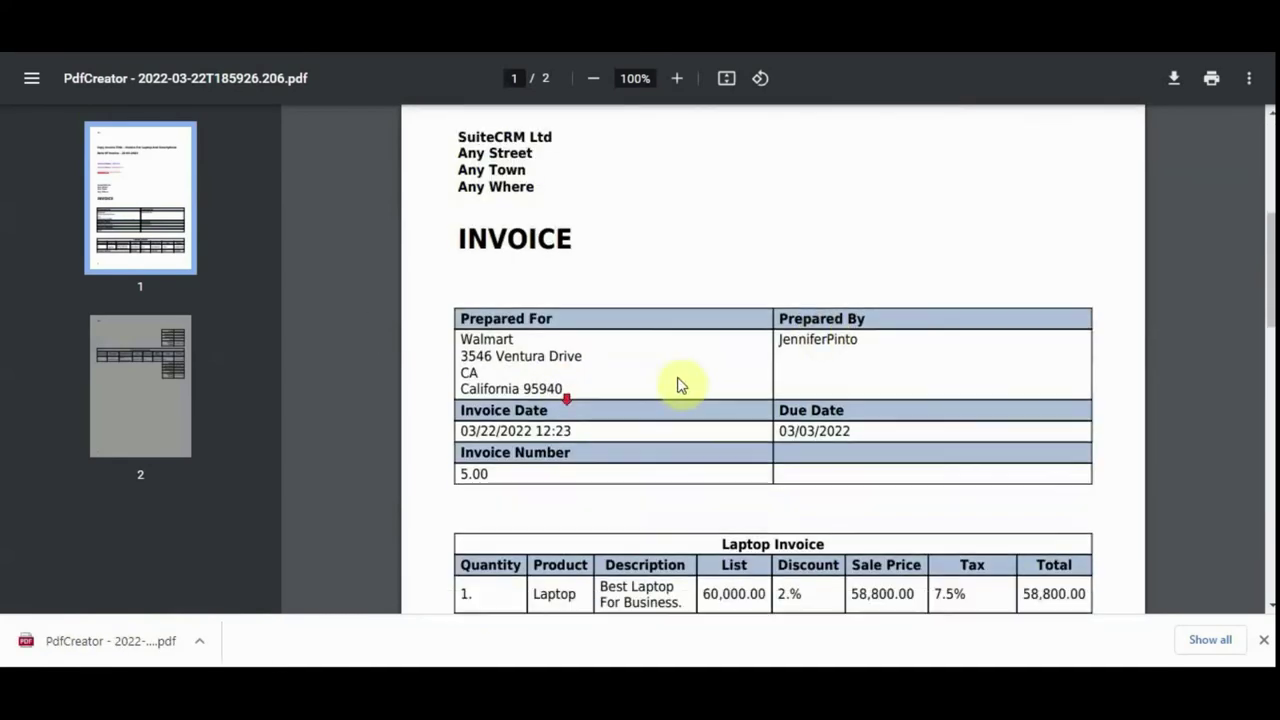
scroll(814, 366, down, 4)
scroll(820, 374, up, 15)
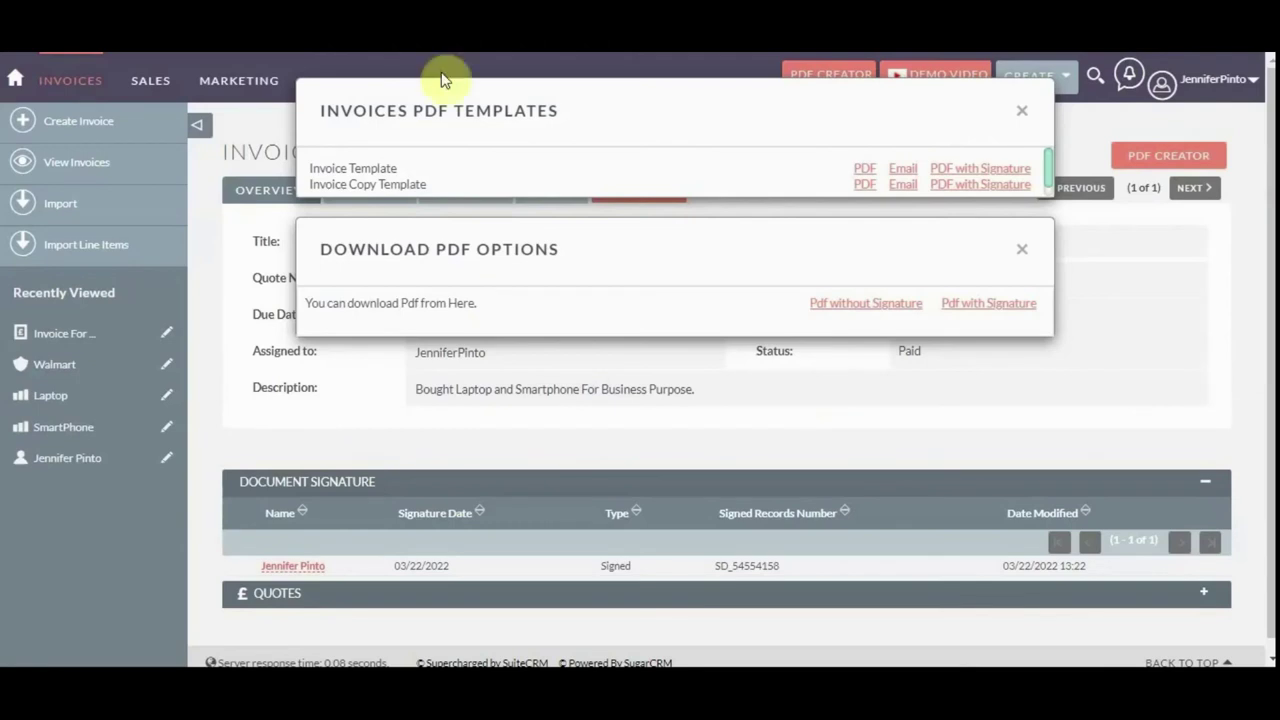
Close the invoice's PDF dialogs and start a new PDF Creator template from the second invoice layout in the Template Gallery.
click(1021, 117)
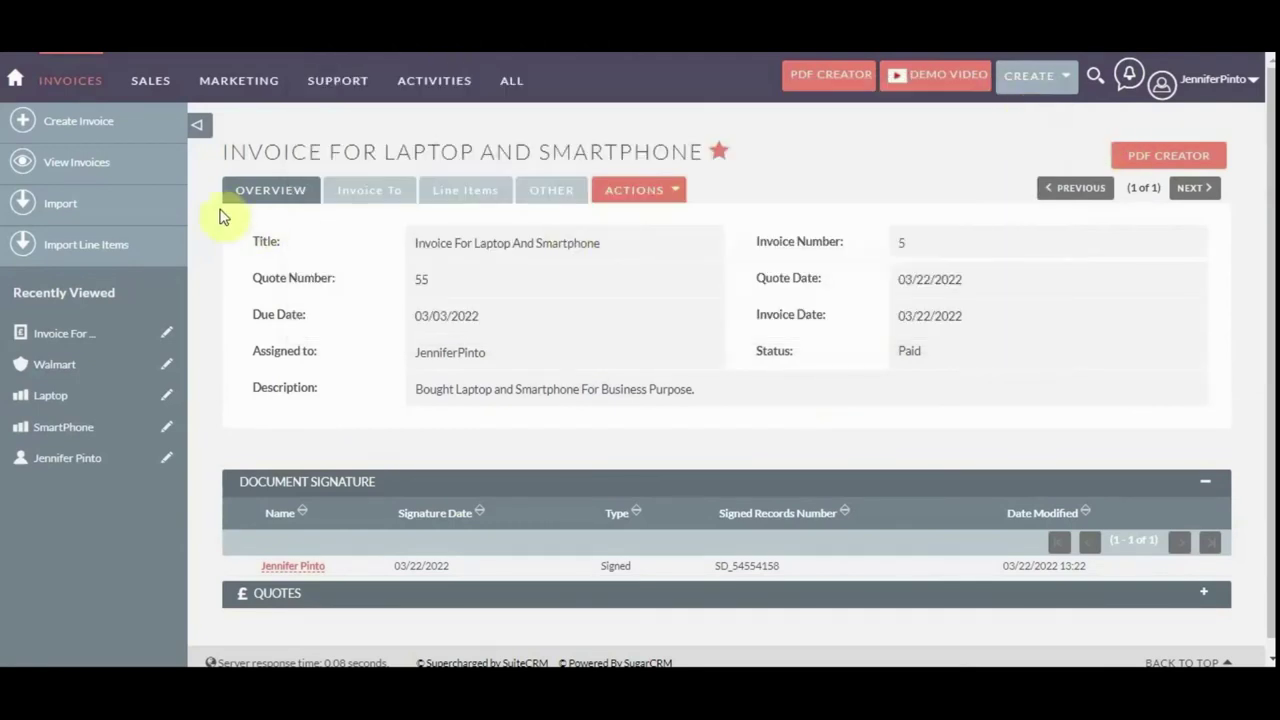
click(116, 182)
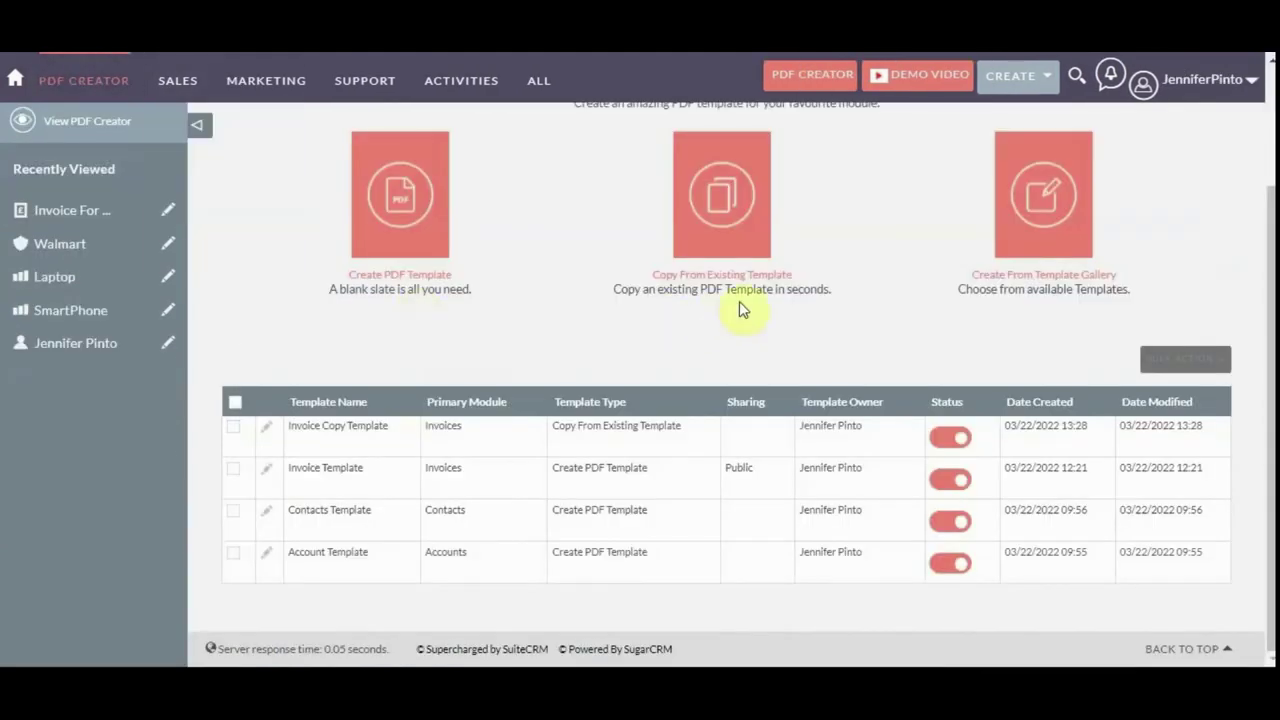
scroll(745, 318, up, 1)
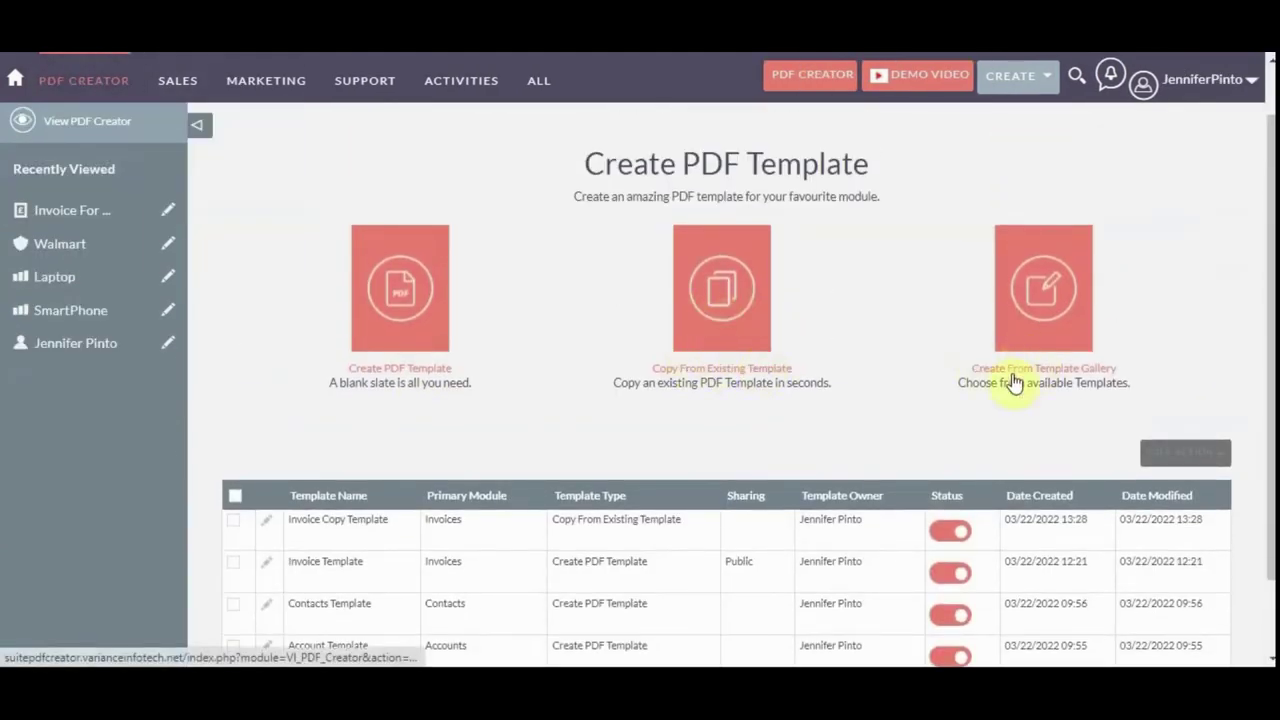
click(1044, 369)
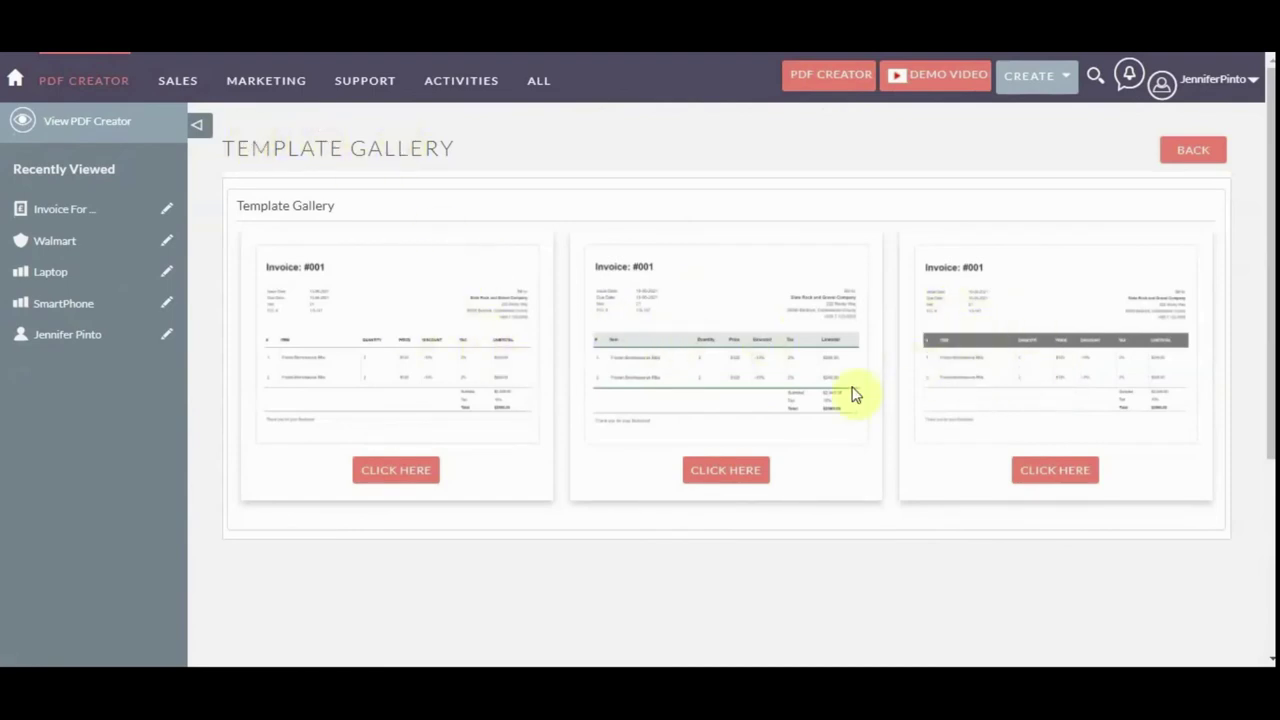
click(726, 472)
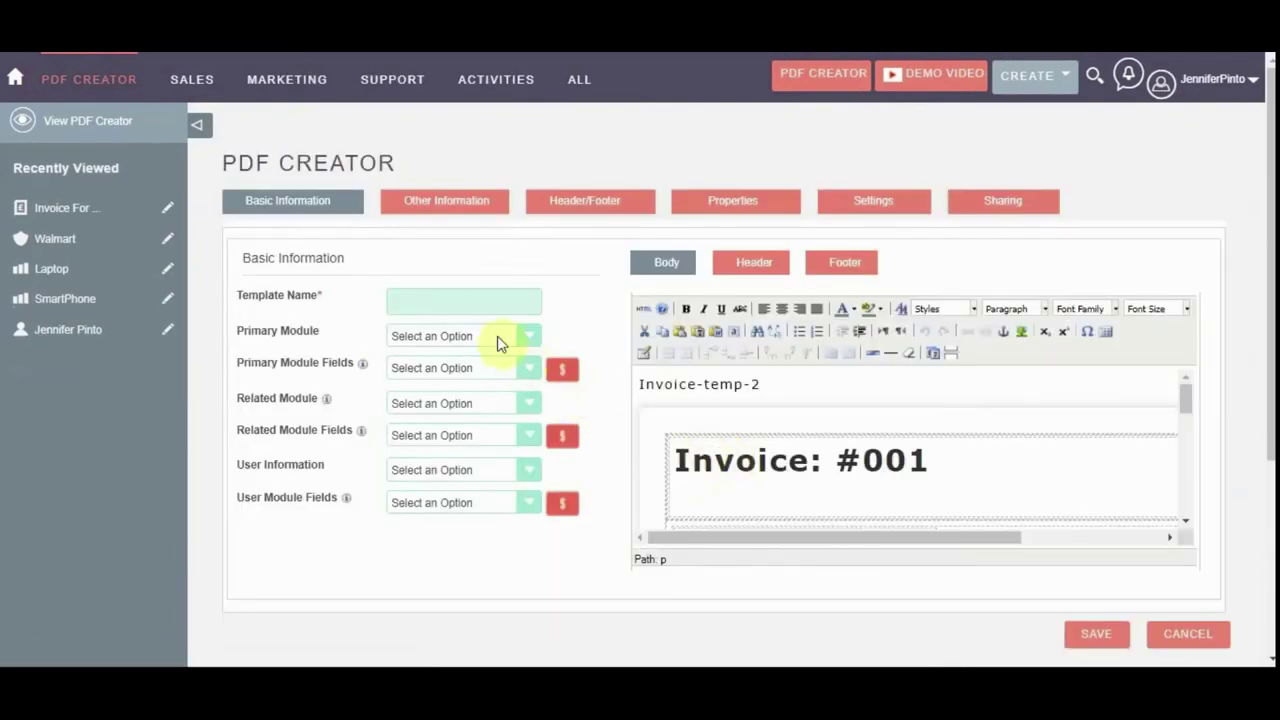
Name the gallery-based template "Invoice Gallery Template" and set its primary module to Invoices.
scroll(713, 440, down, 10)
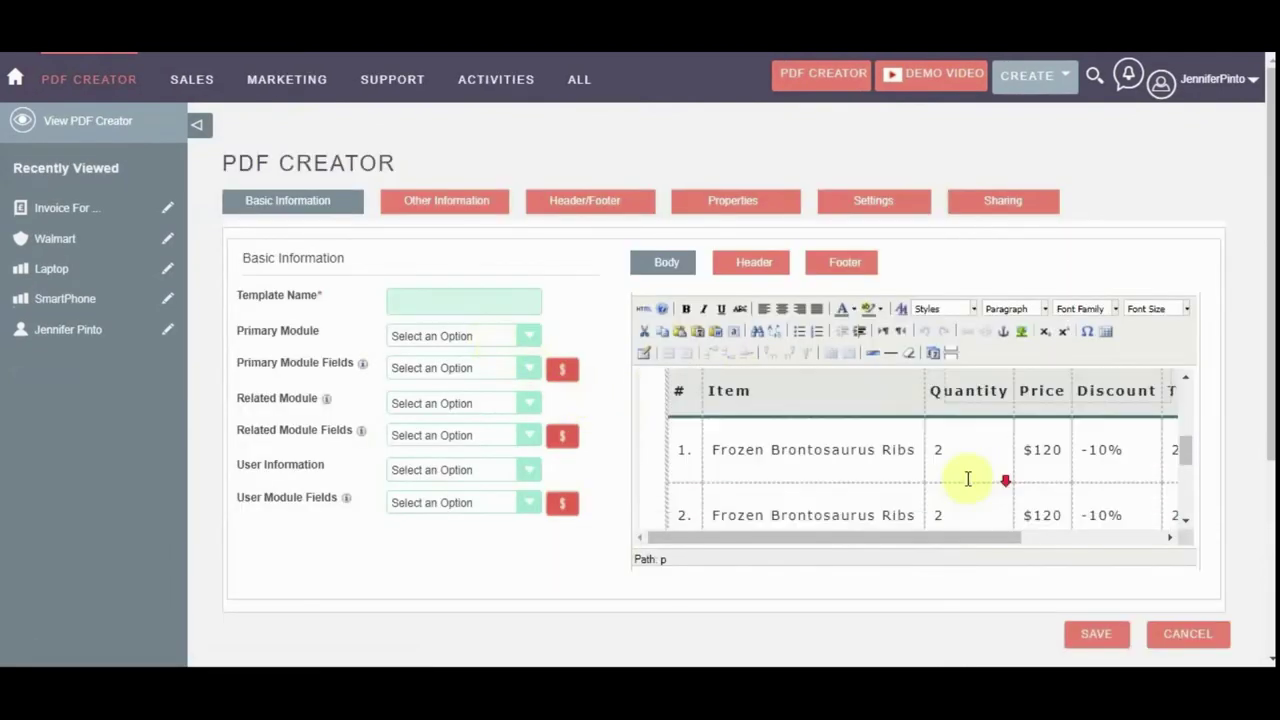
scroll(954, 449, down, 2)
scroll(1010, 466, up, 5)
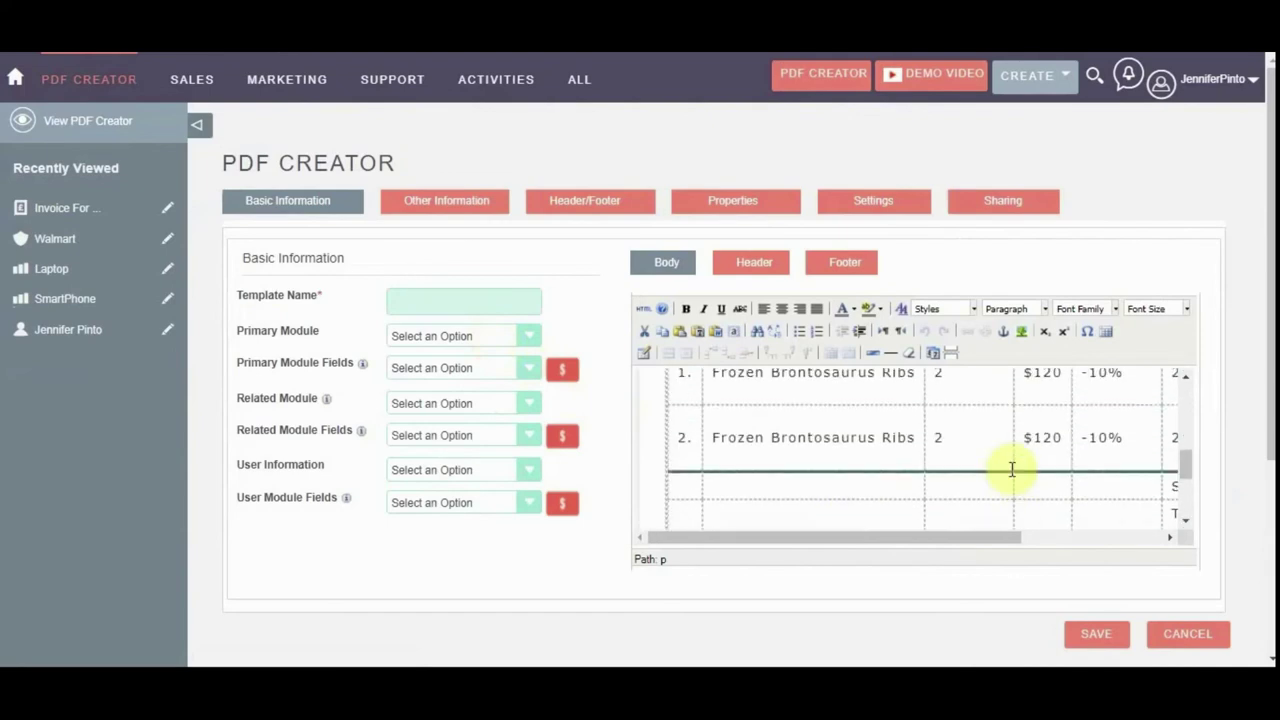
scroll(944, 462, up, 5)
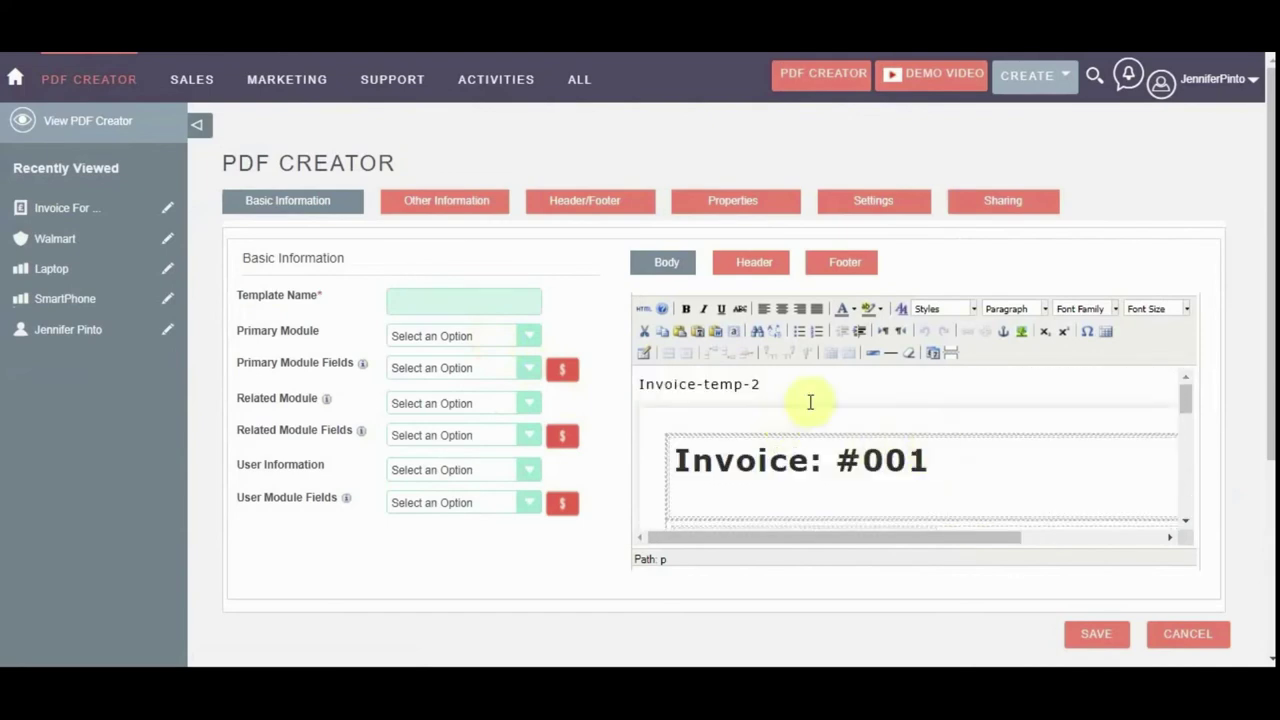
click(463, 296)
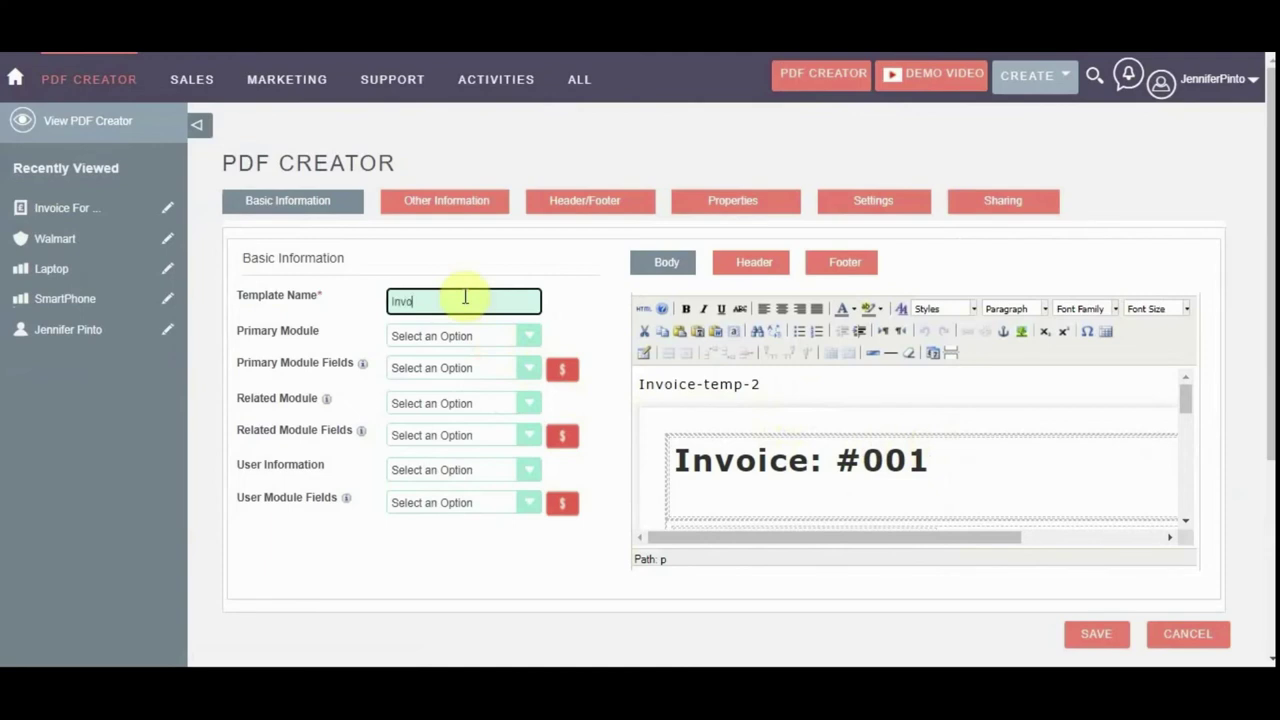
text(Invoice Gallery Template)
click(480, 335)
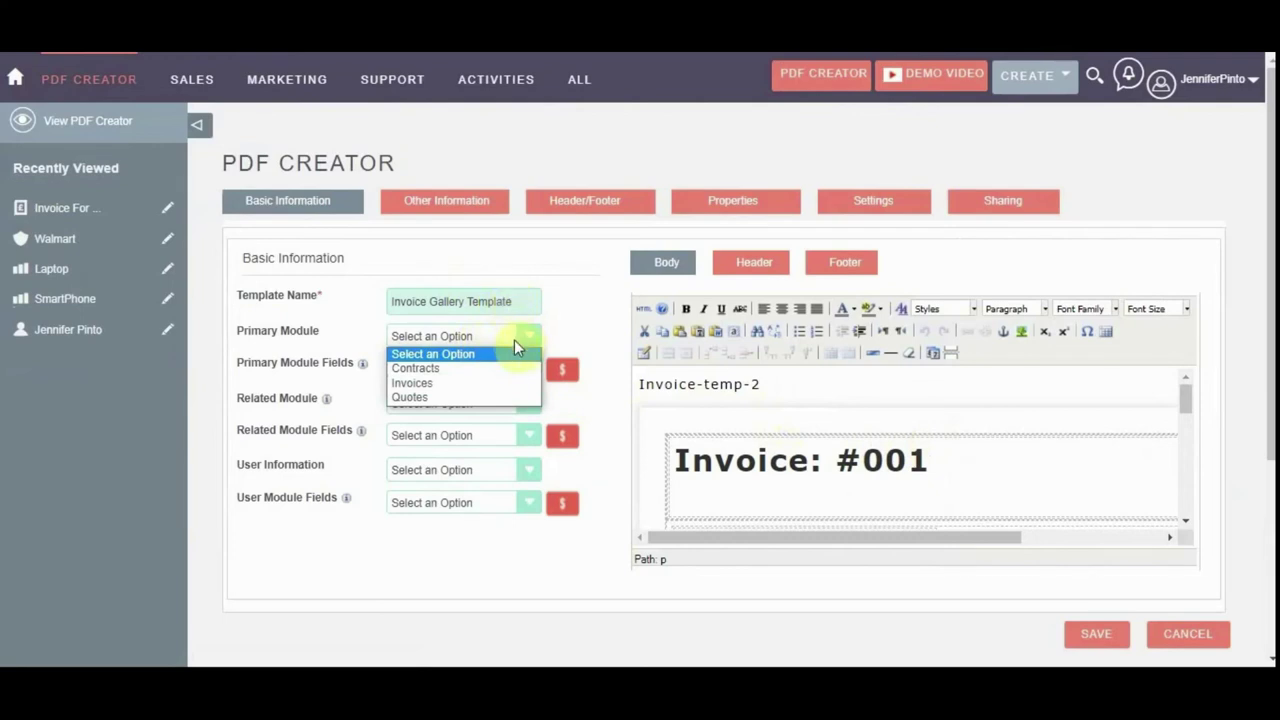
click(468, 383)
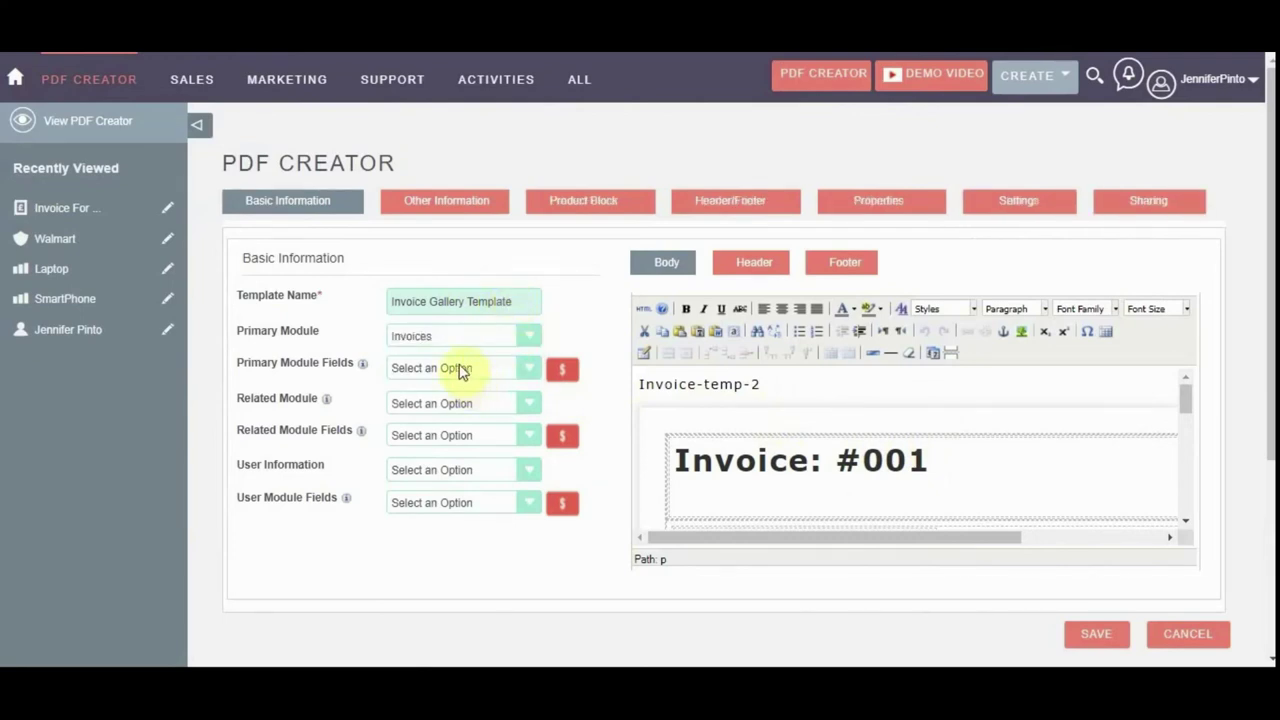
Replace the "2" in the body's "Invoice-temp-2" line with the Invoices module's Title field variable.
click(400, 366)
click(400, 368)
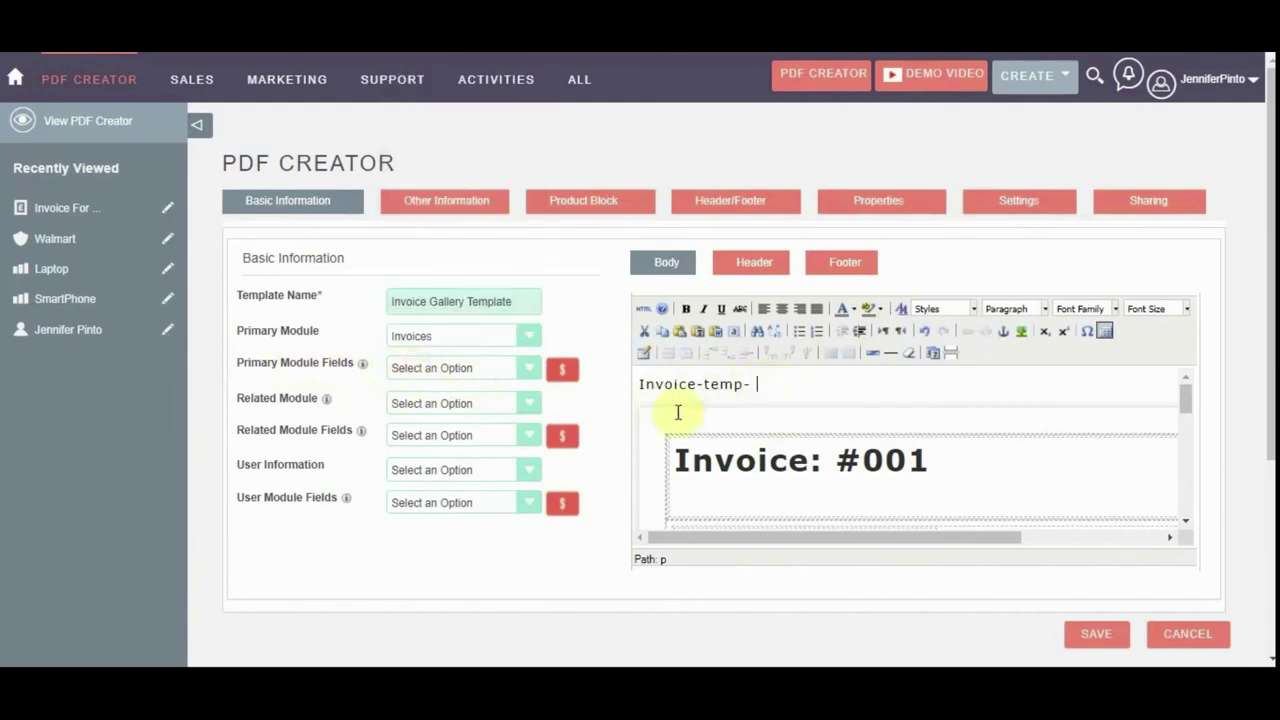
click(459, 381)
scroll(465, 304, down, 5)
click(455, 300)
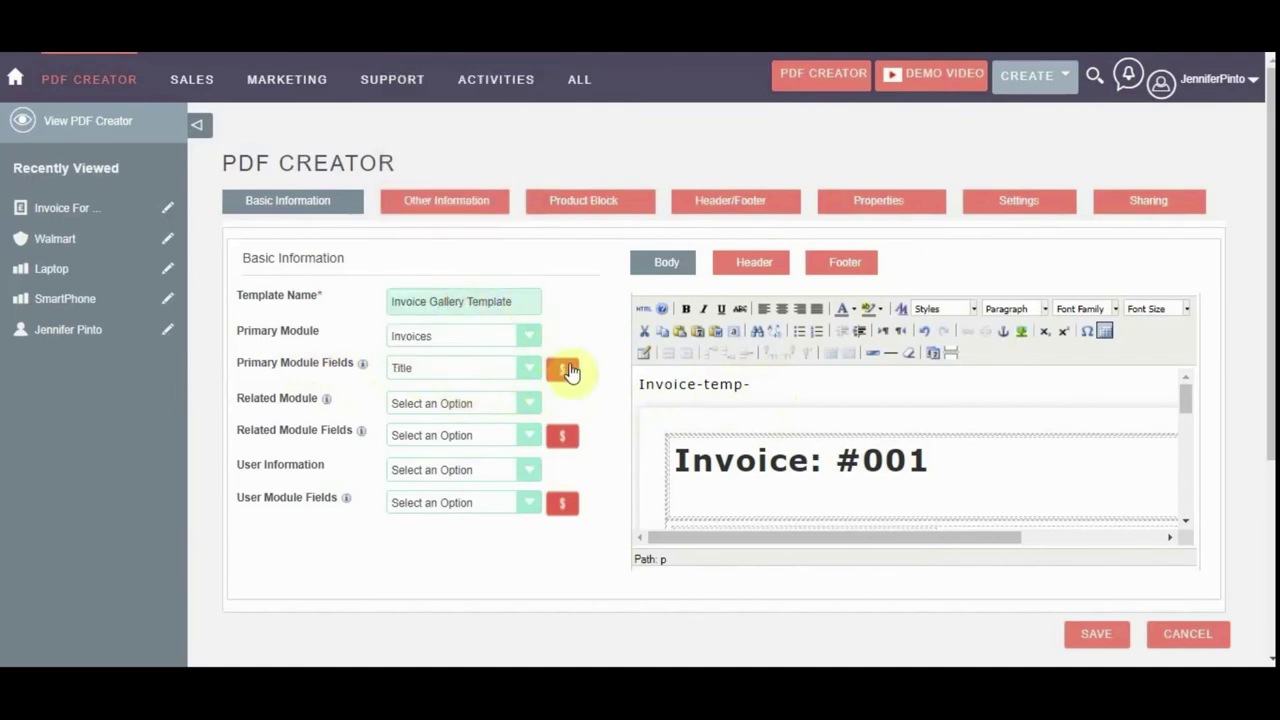
click(564, 370)
Review the template body, save the template and look over the PDF template list.
scroll(837, 404, down, 10)
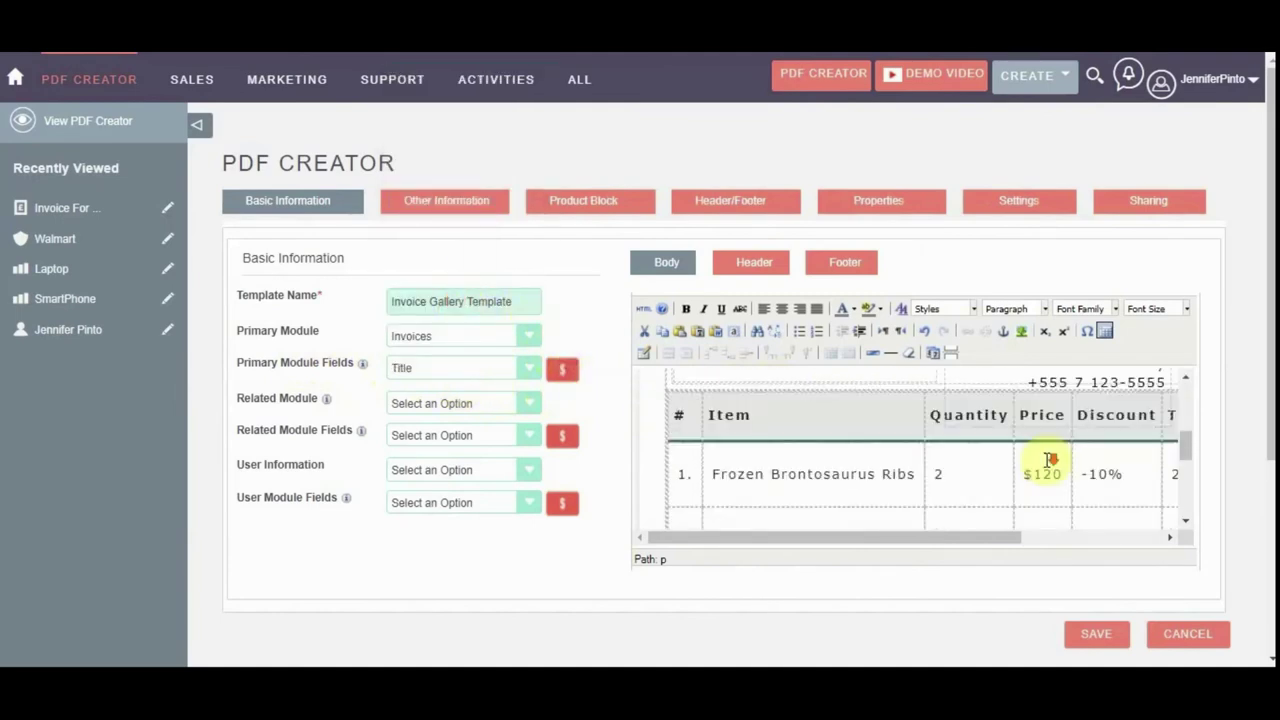
scroll(897, 435, up, 10)
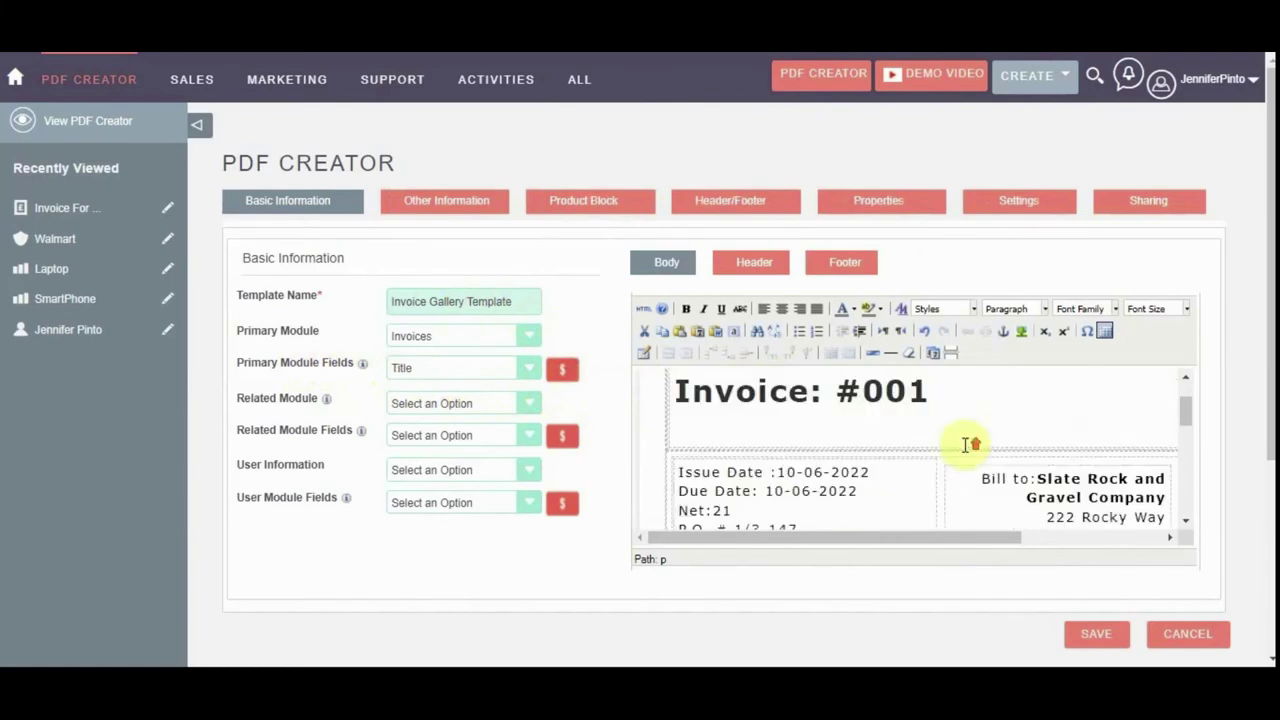
click(1078, 628)
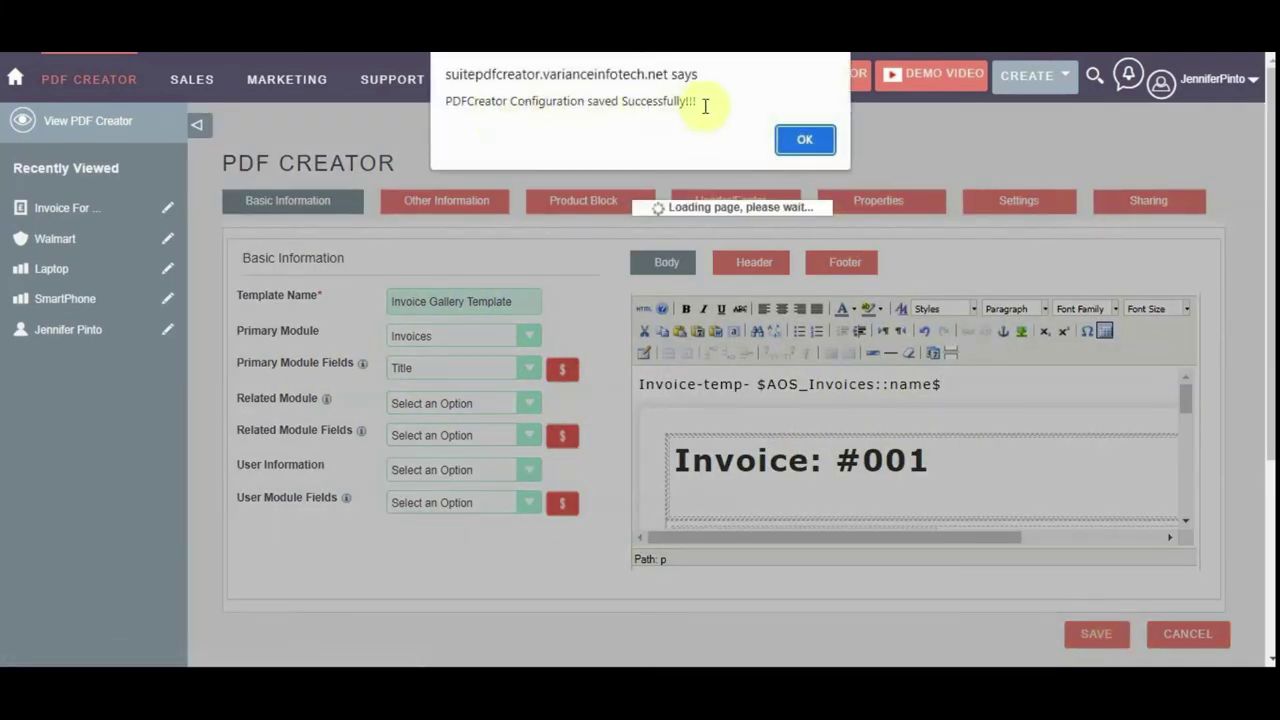
click(805, 139)
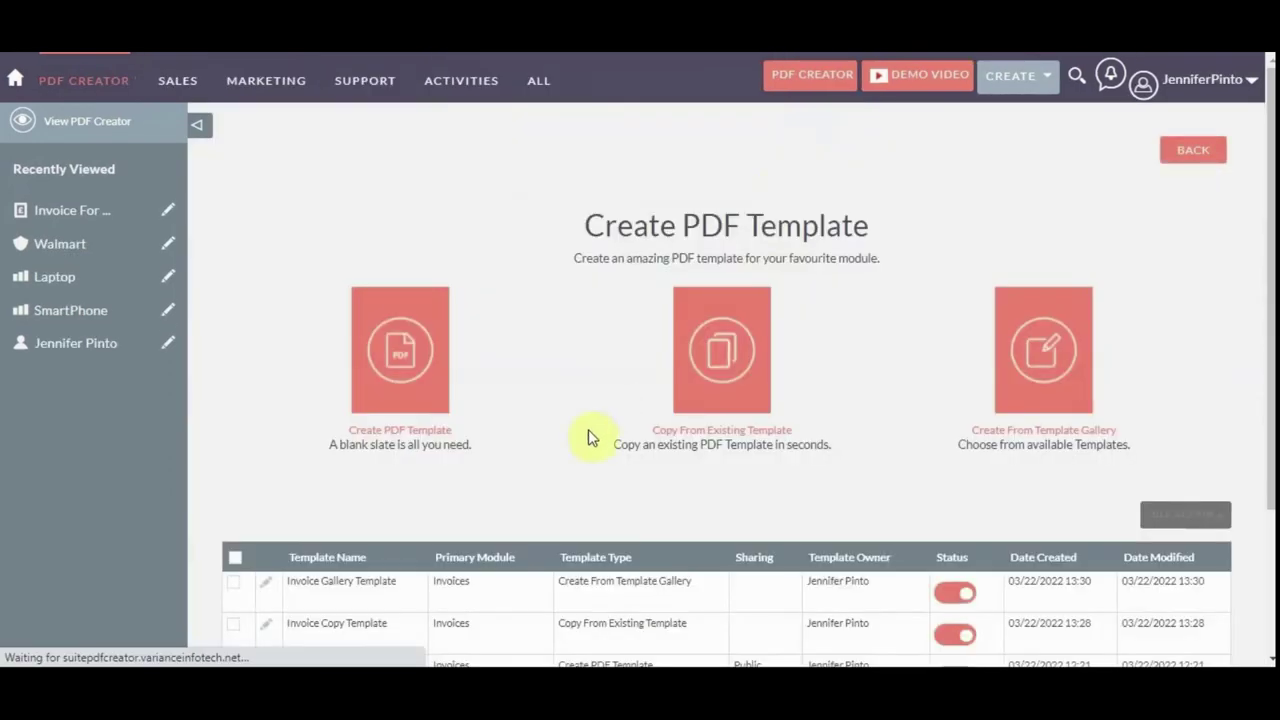
scroll(588, 431, down, 1)
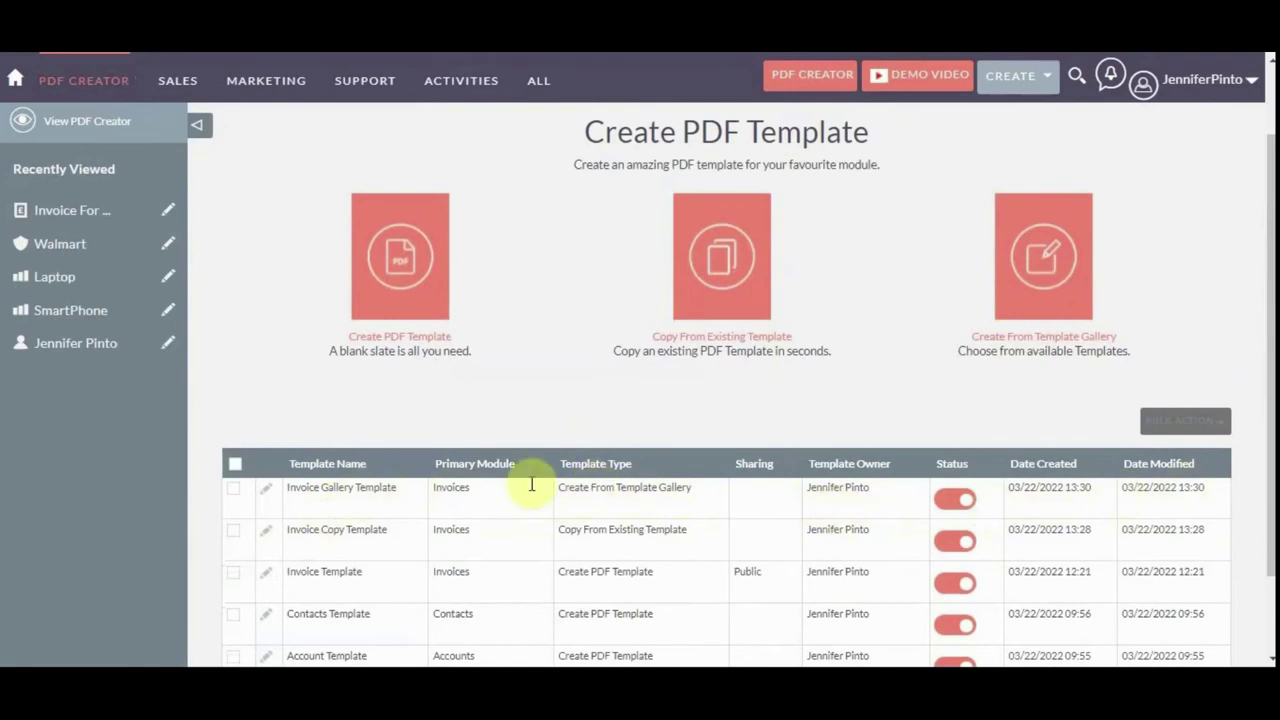
scroll(530, 470, up, 1)
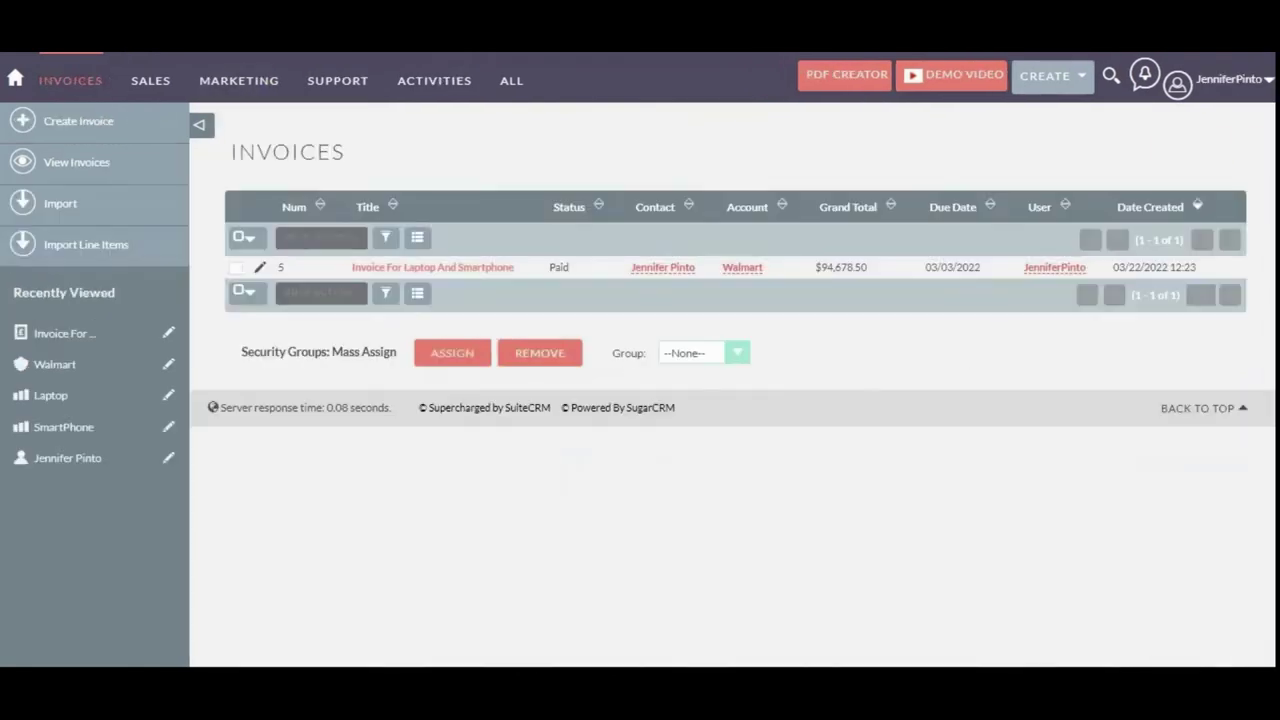
Open the invoice "Invoice For Laptop And Smartphone" and generate its PDF without signature from Invoice Gallery Template.
click(425, 268)
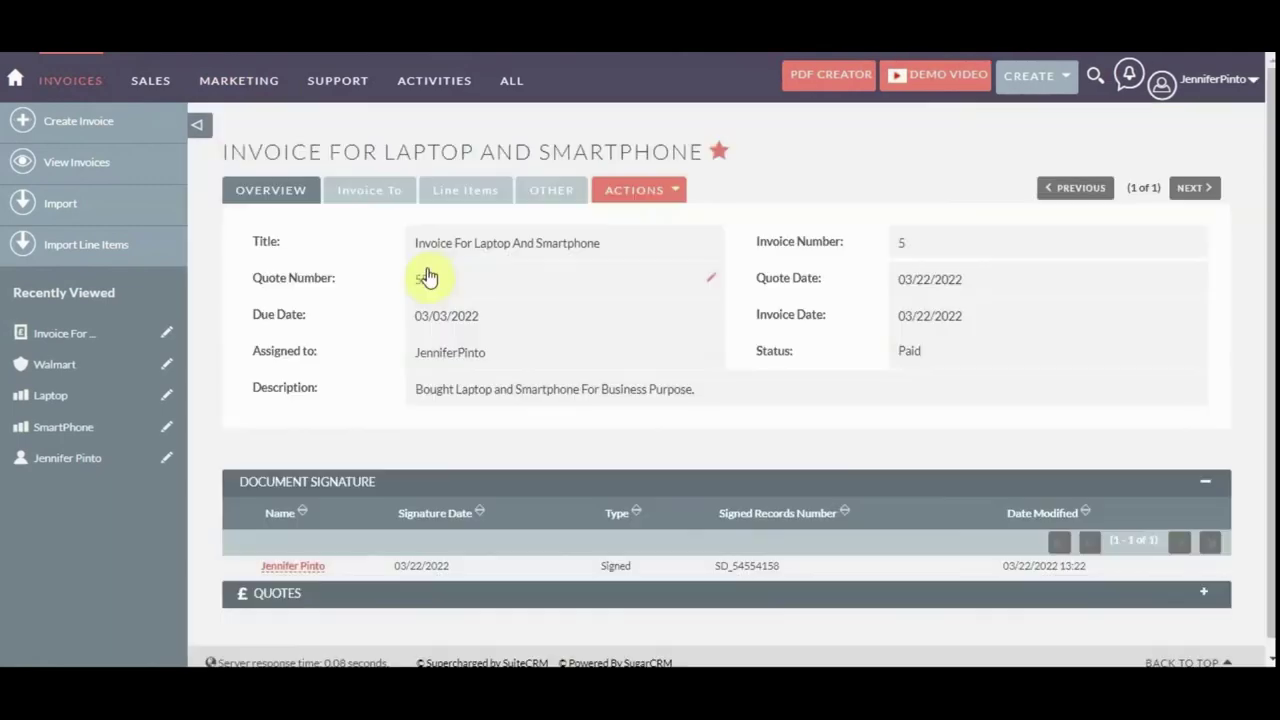
click(1187, 167)
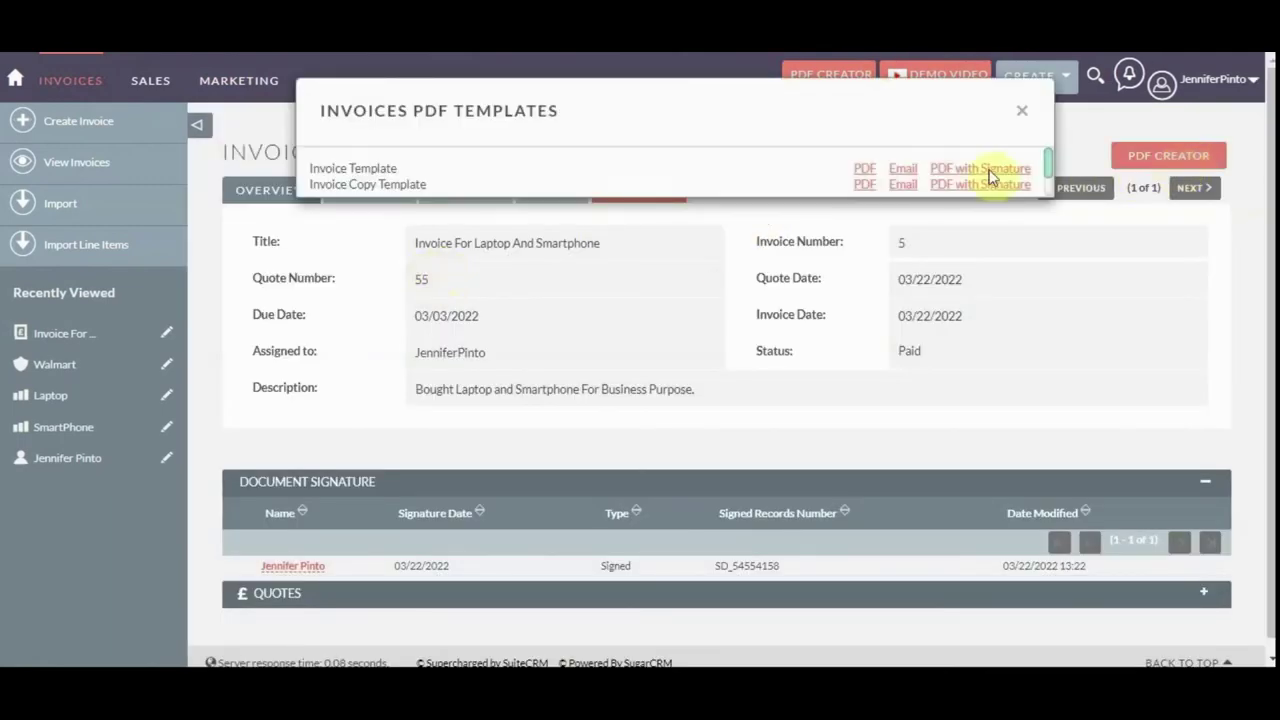
click(410, 175)
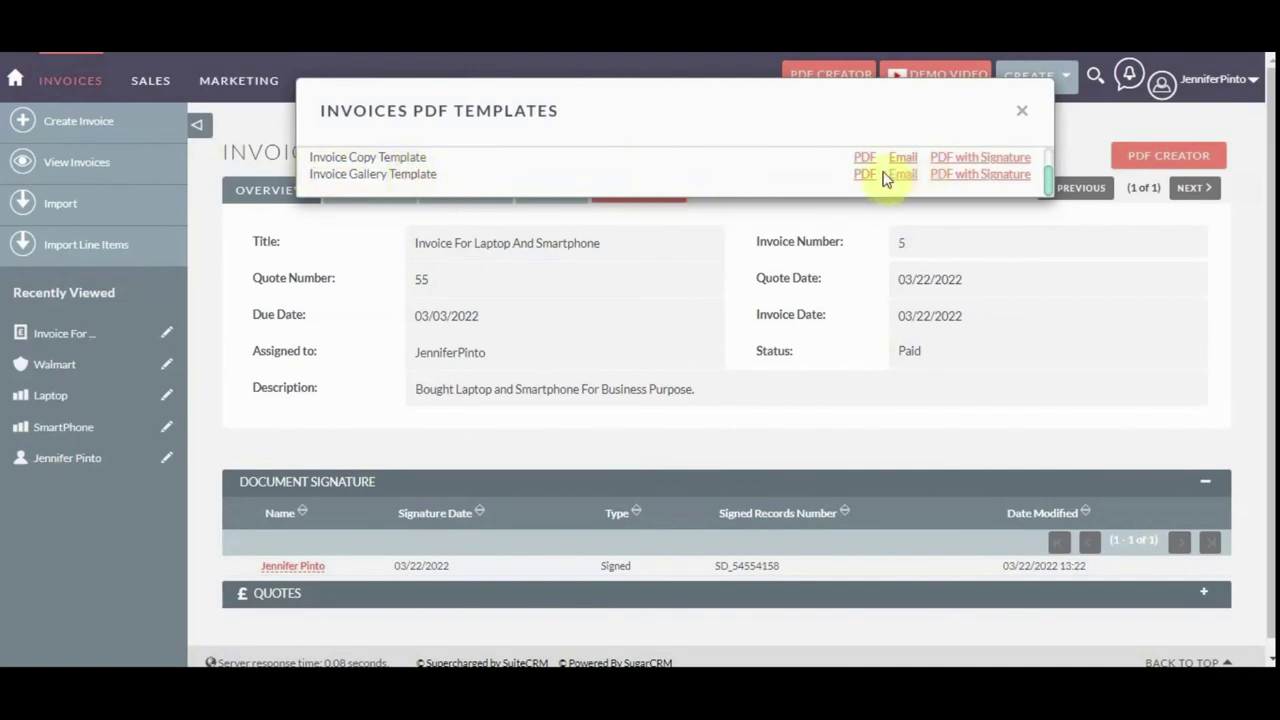
click(864, 174)
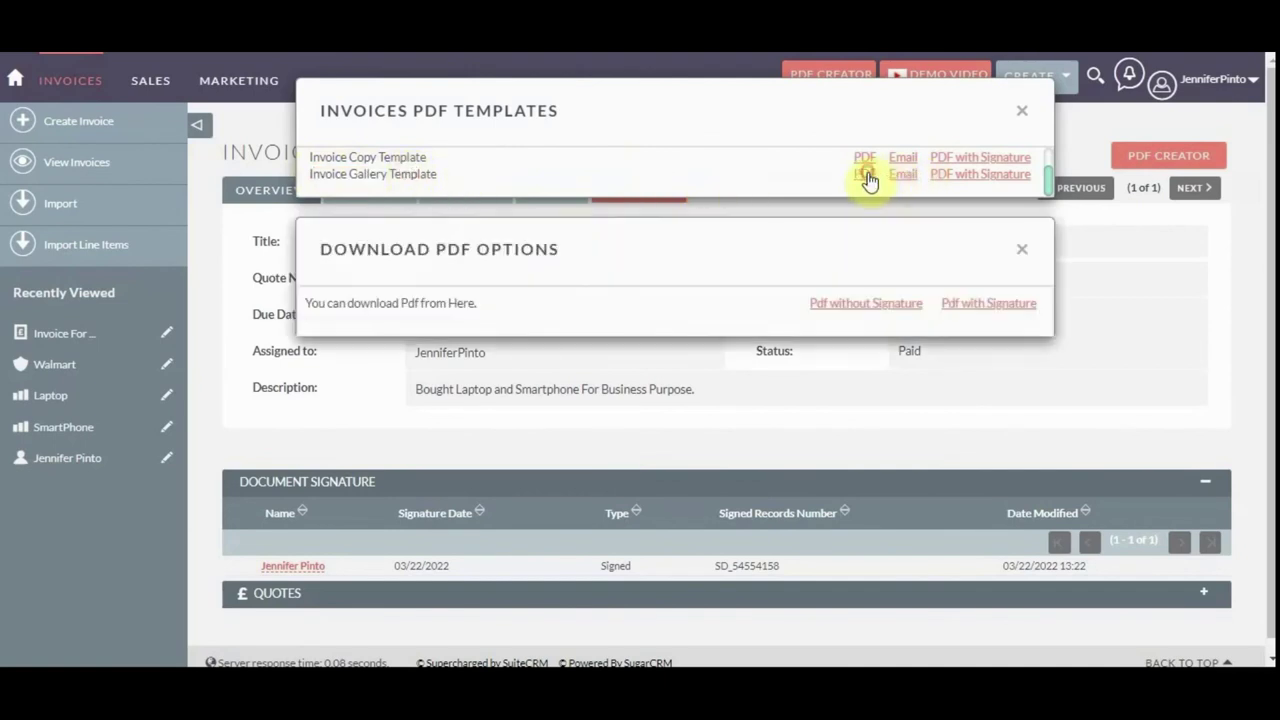
click(864, 306)
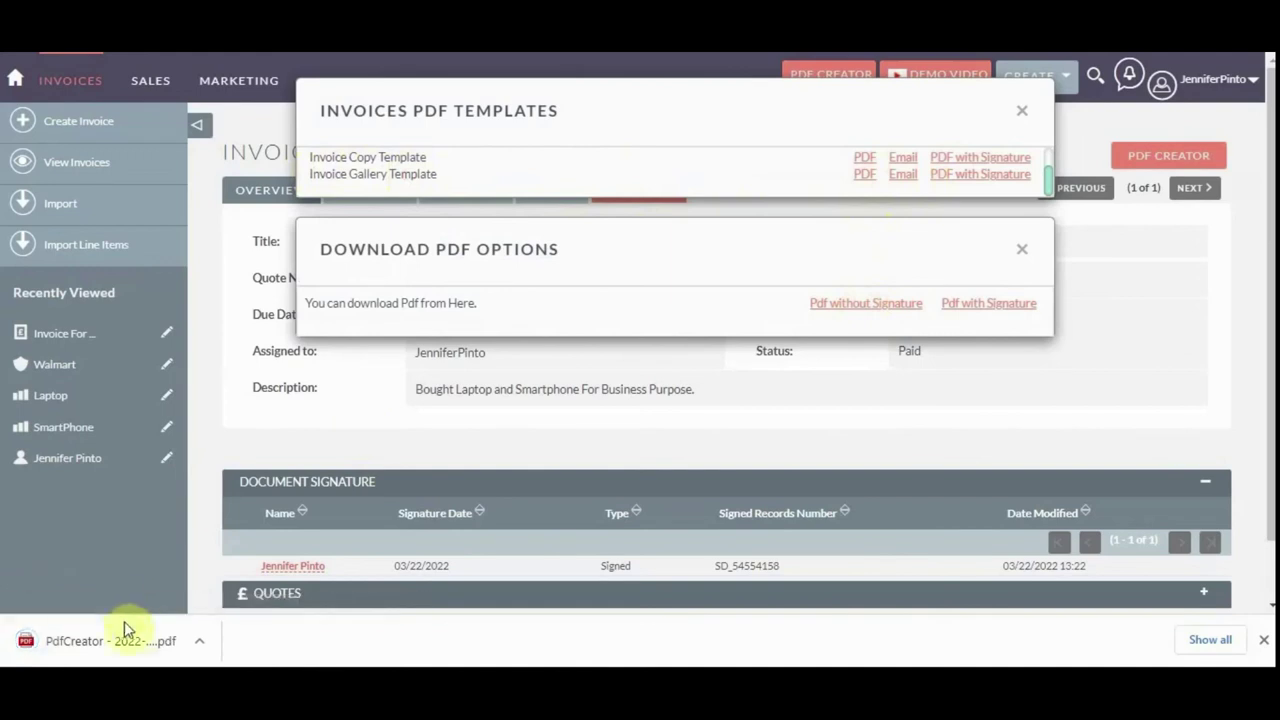
Open the downloaded PDF, check its title line, line items and totals, and close the invoice's PDF dialogs.
click(112, 631)
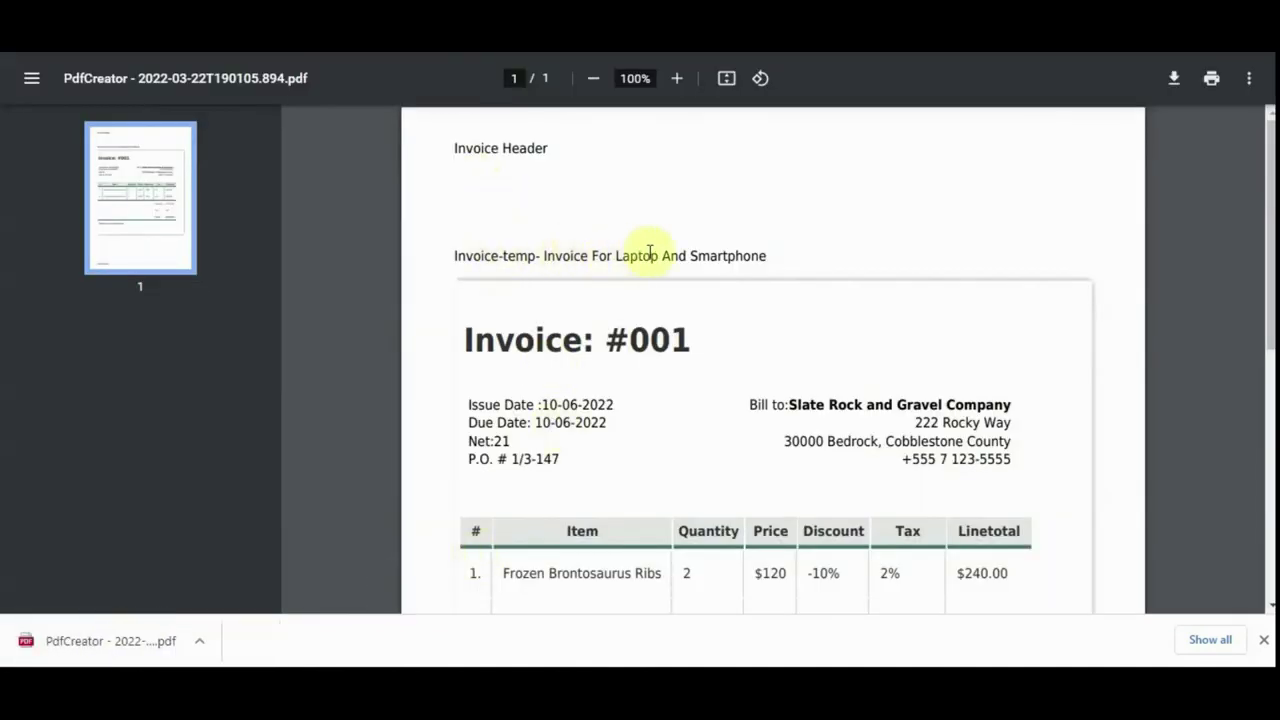
scroll(663, 277, down, 5)
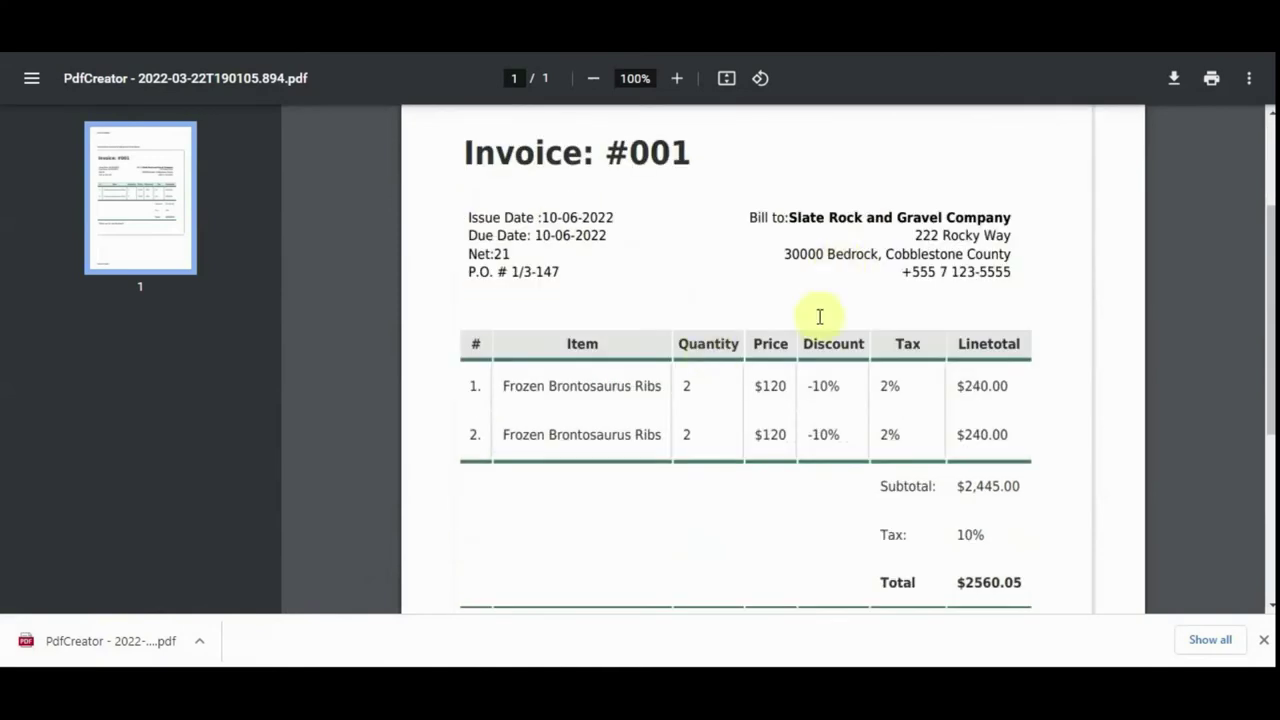
scroll(940, 351, down, 1)
scroll(614, 557, up, 5)
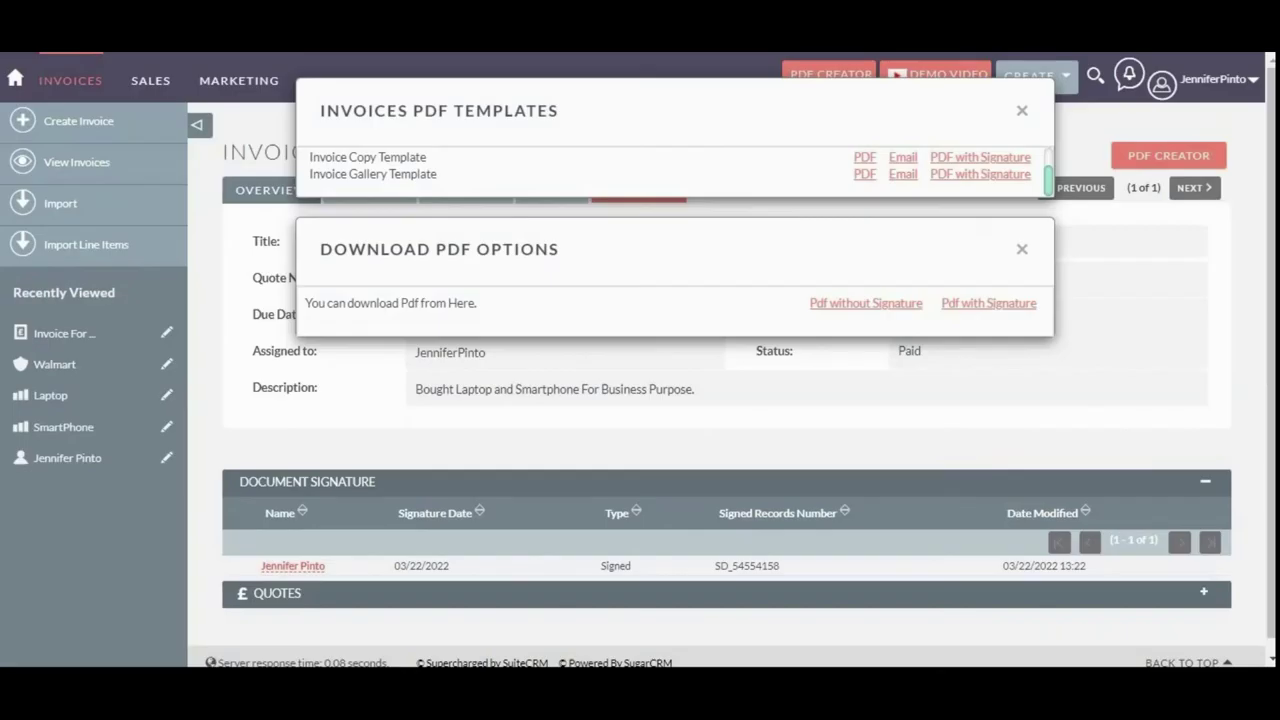
click(1023, 111)
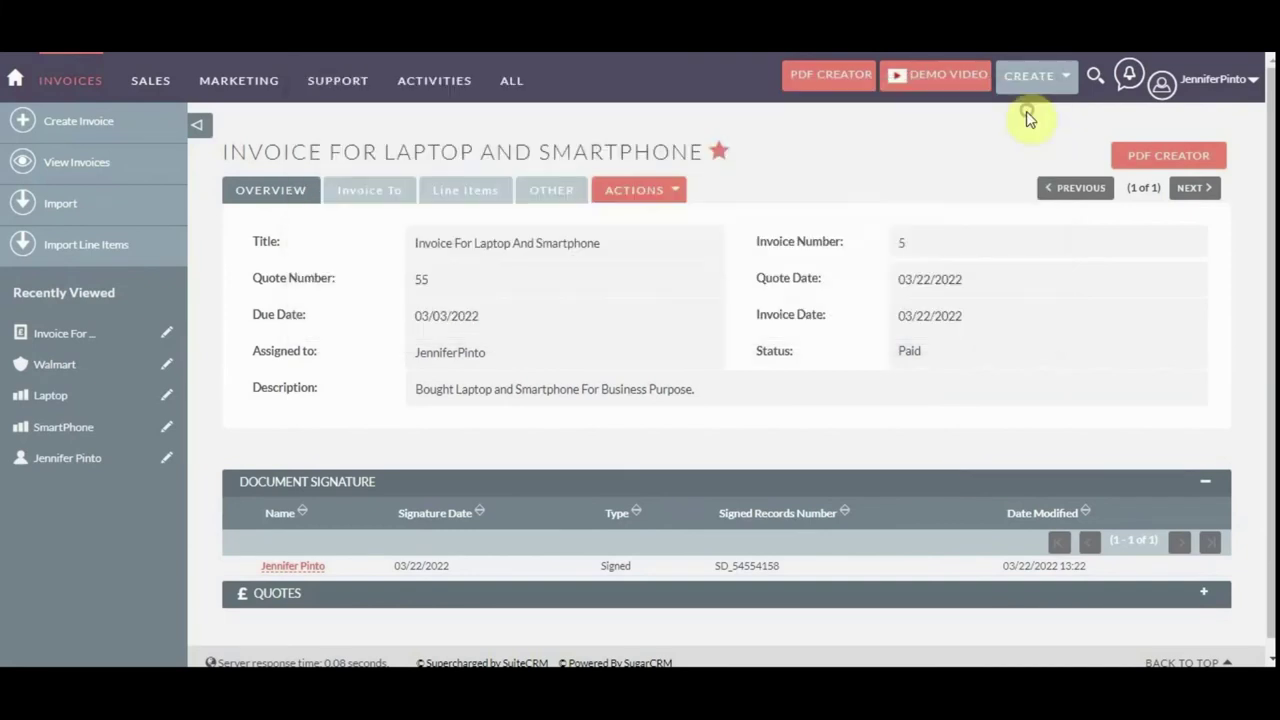
Start a new record in the WorkFlow module and name it "Invoice PDF Workflow".
click(172, 164)
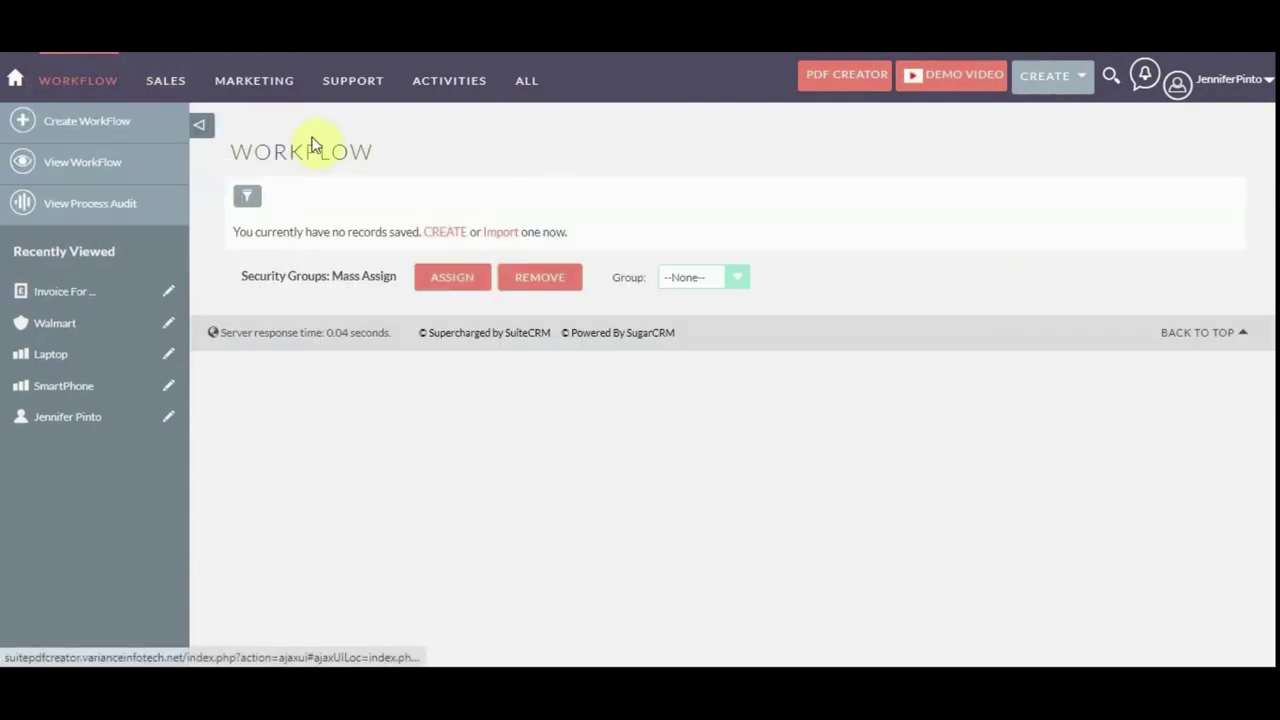
click(445, 232)
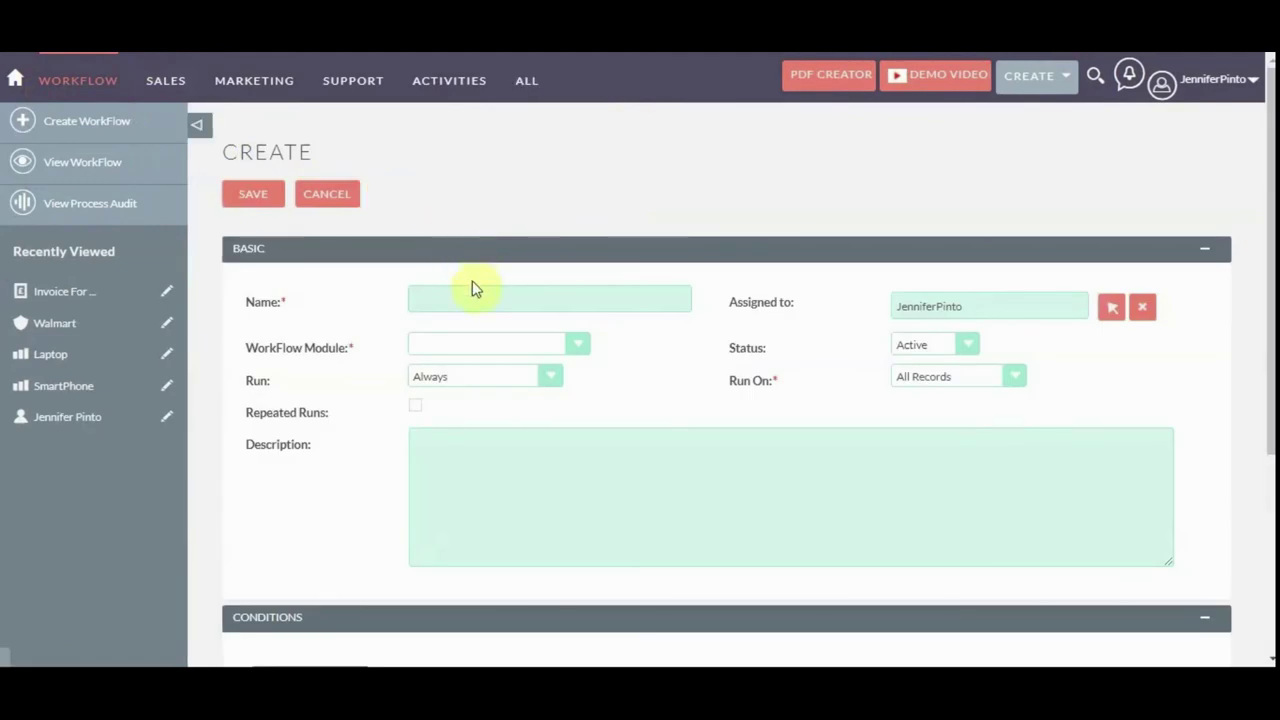
click(469, 288)
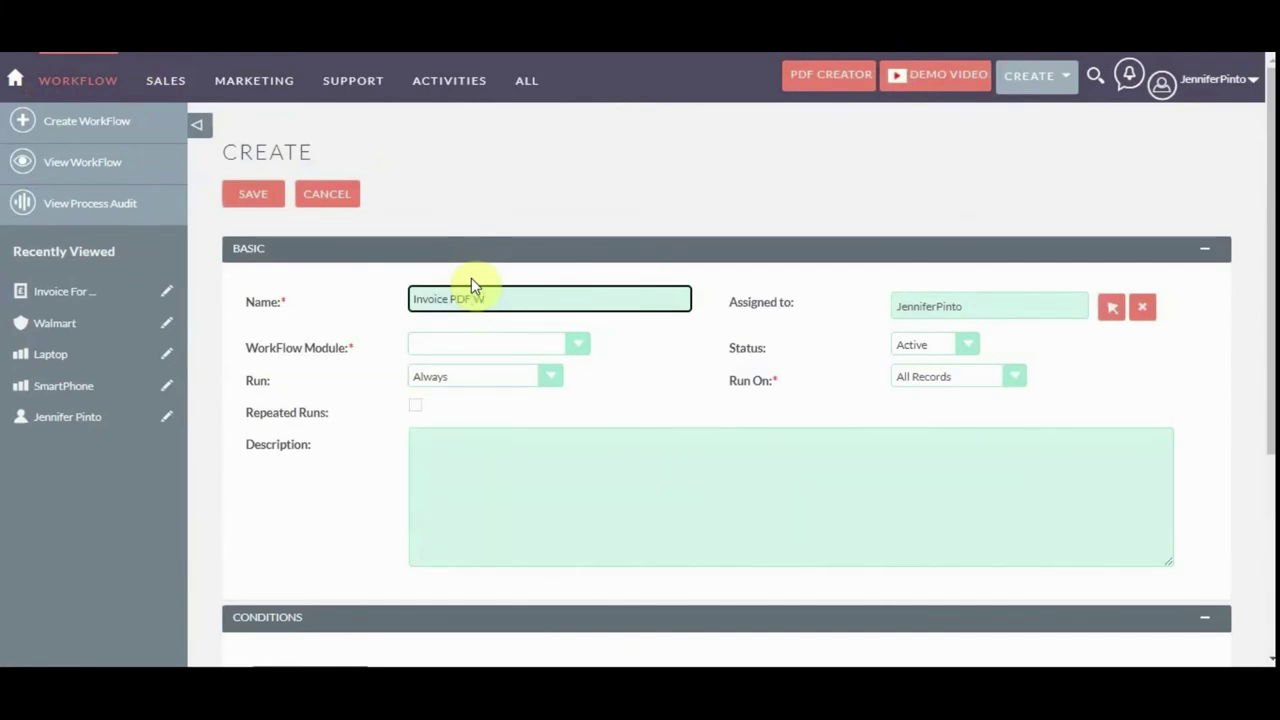
text(Invoice PDF Workflow)
Set the workflow's module to Invoices, make it run on Modified Records and enable Repeated Runs.
click(484, 343)
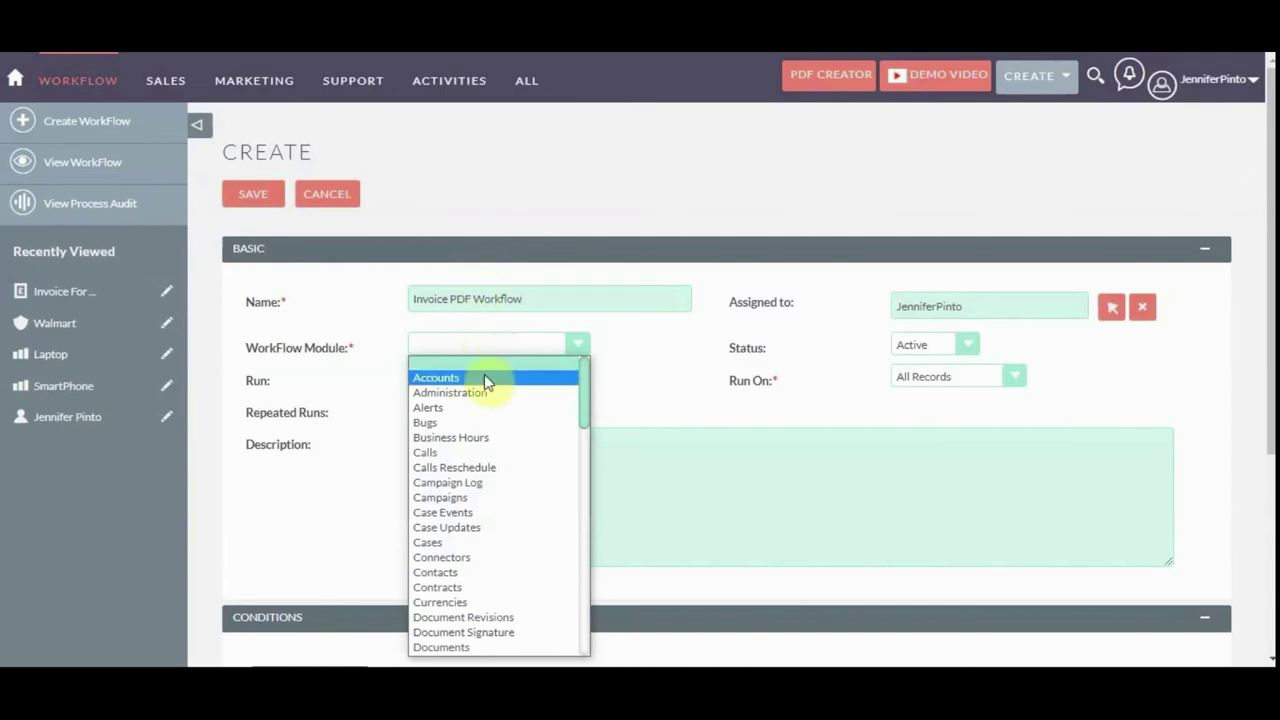
drag(576, 404, 592, 476)
click(543, 480)
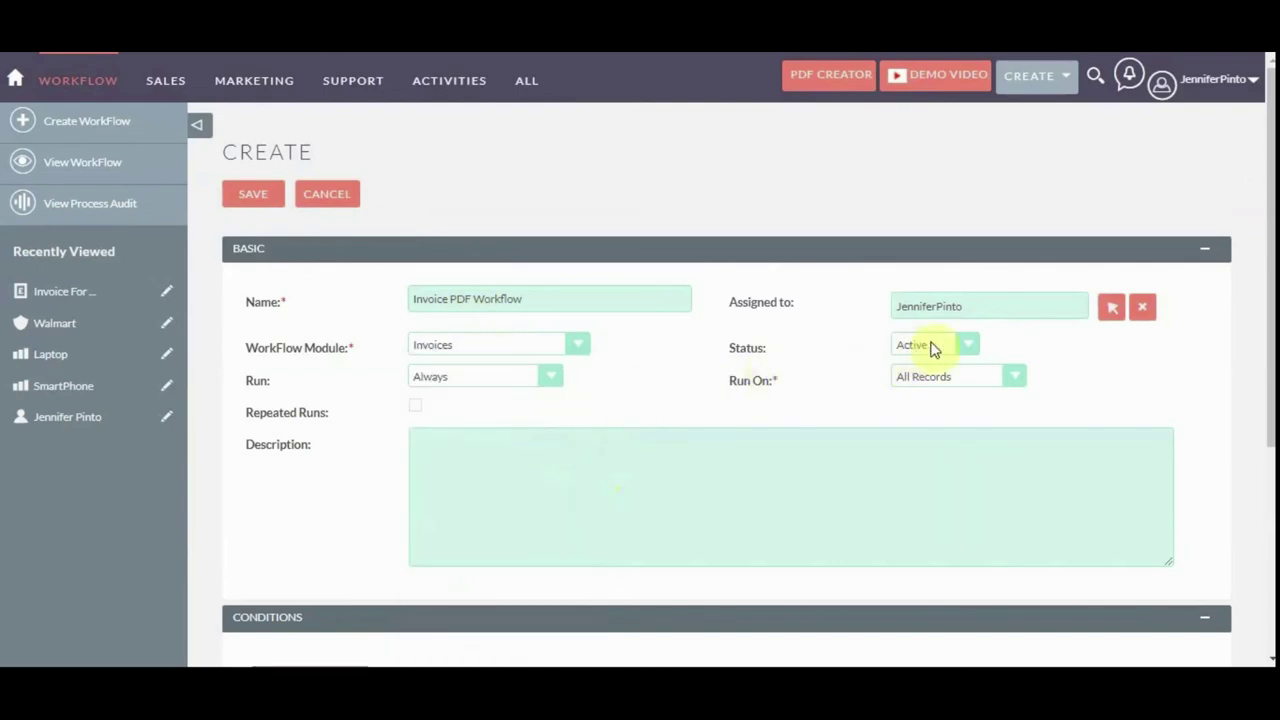
click(918, 384)
click(910, 424)
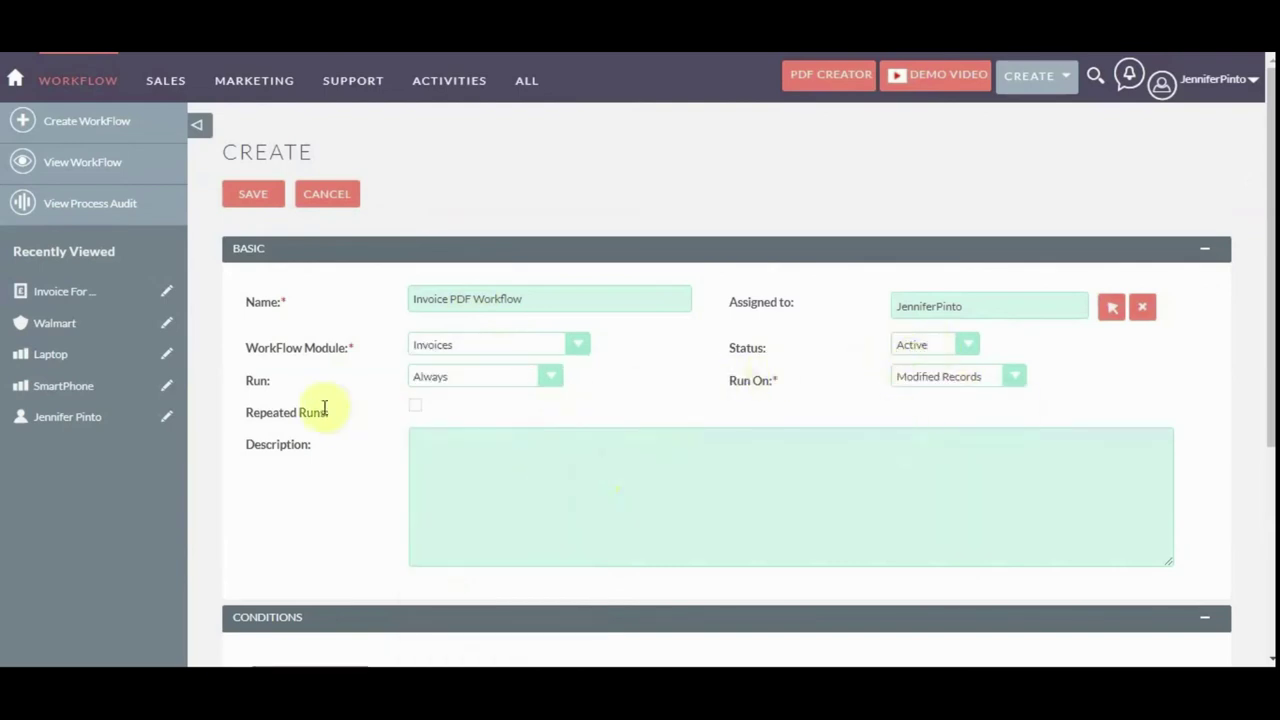
click(417, 411)
Add a workflow condition that the invoice's Assigned to field equals the listed active user.
scroll(529, 440, down, 3)
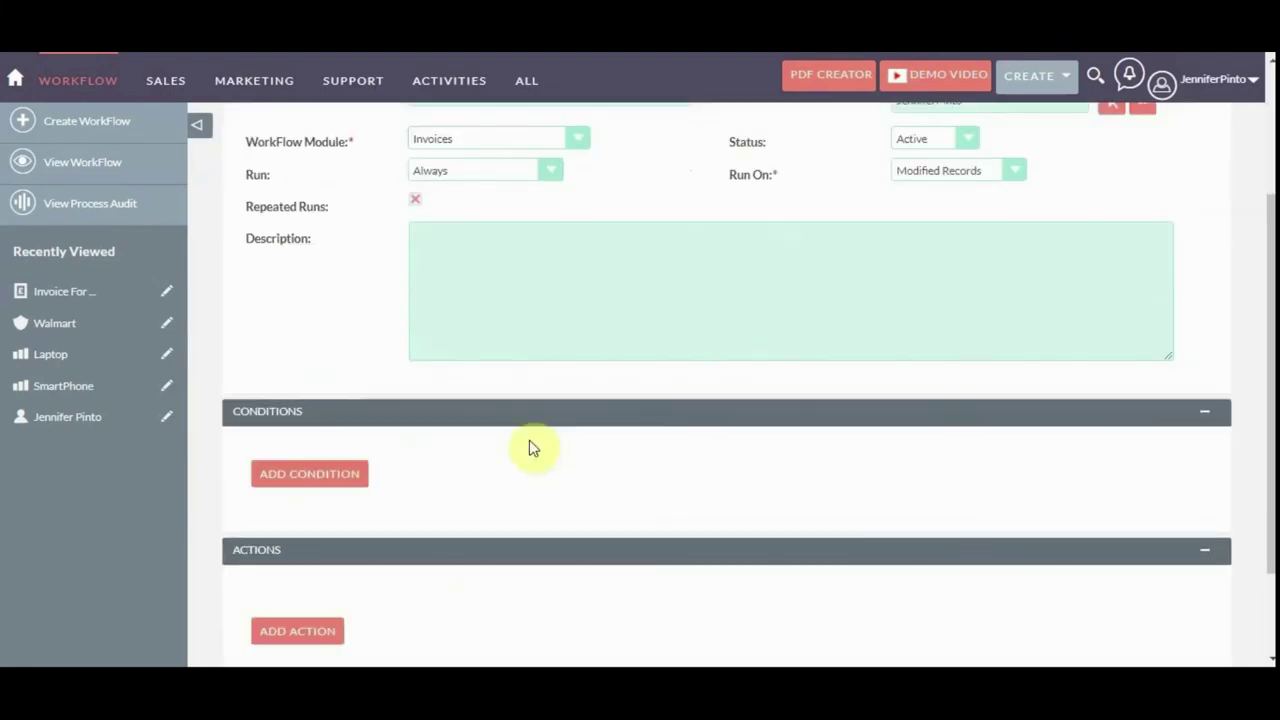
click(355, 408)
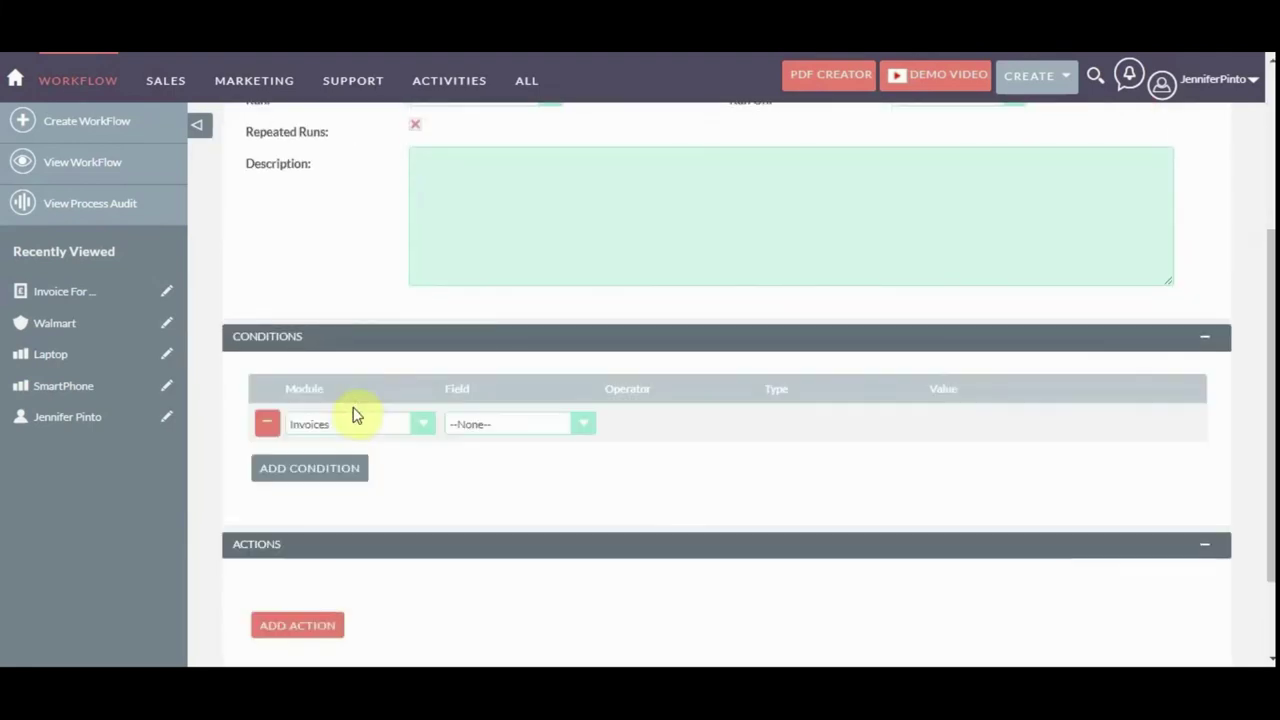
click(486, 428)
click(492, 148)
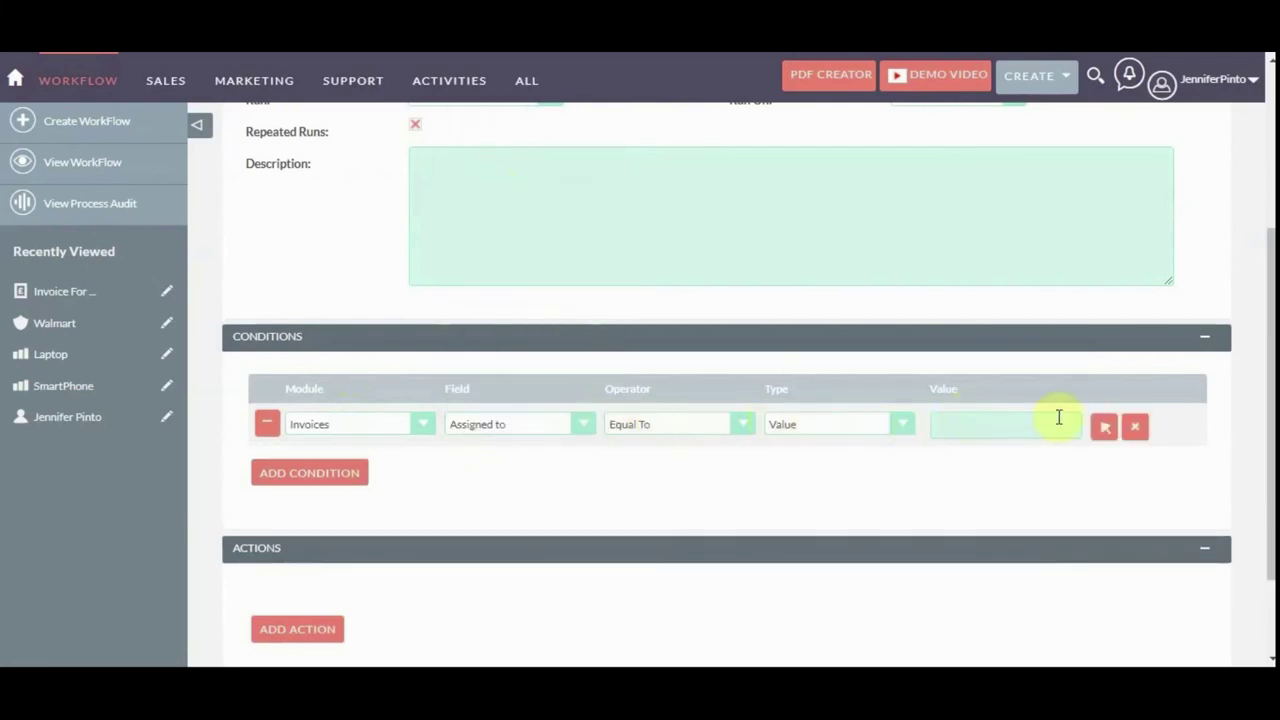
click(1100, 428)
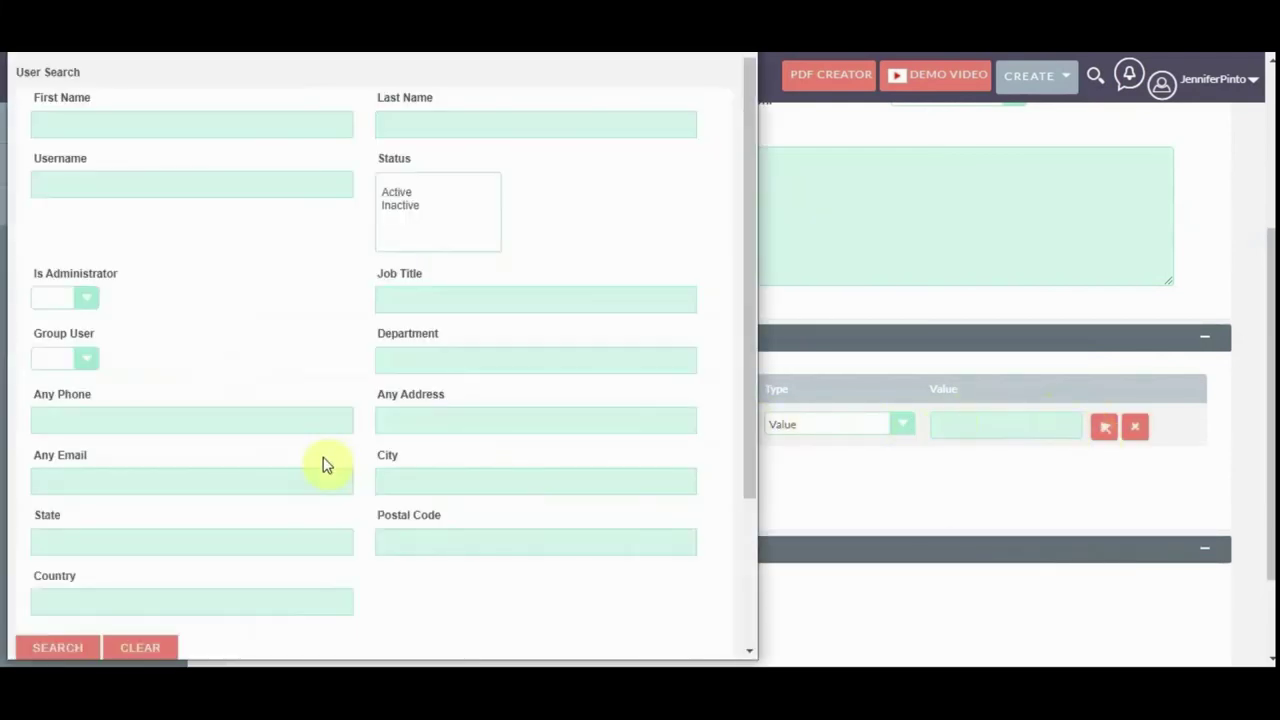
scroll(323, 465, down, 2)
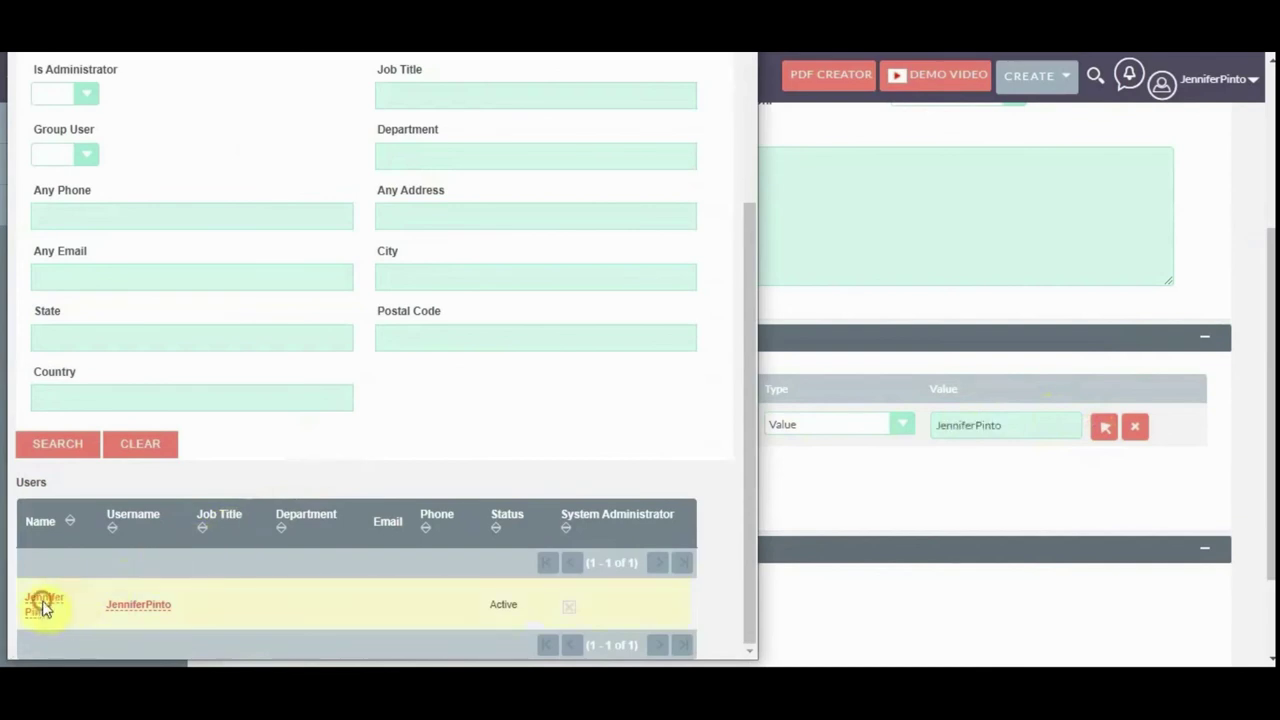
click(43, 608)
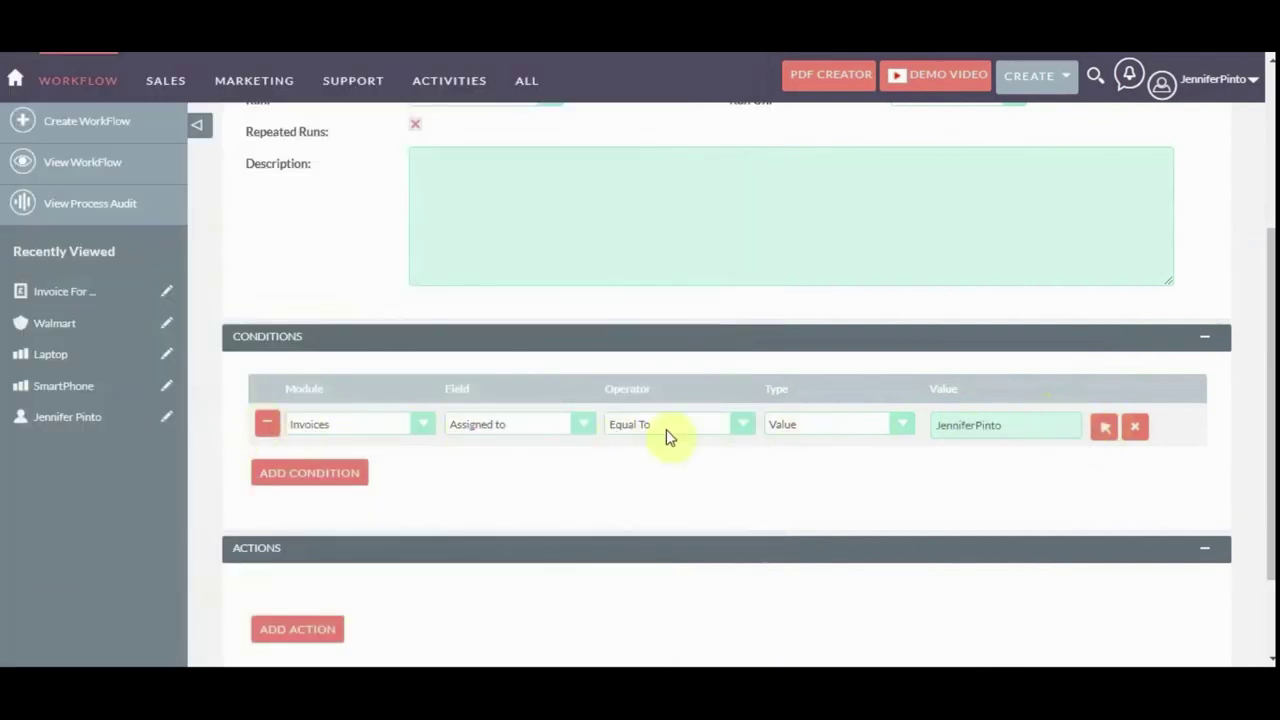
Add a Send Email with PDF Creator Attachment action to the workflow and enable Send Individual Emails.
scroll(666, 432, down, 2)
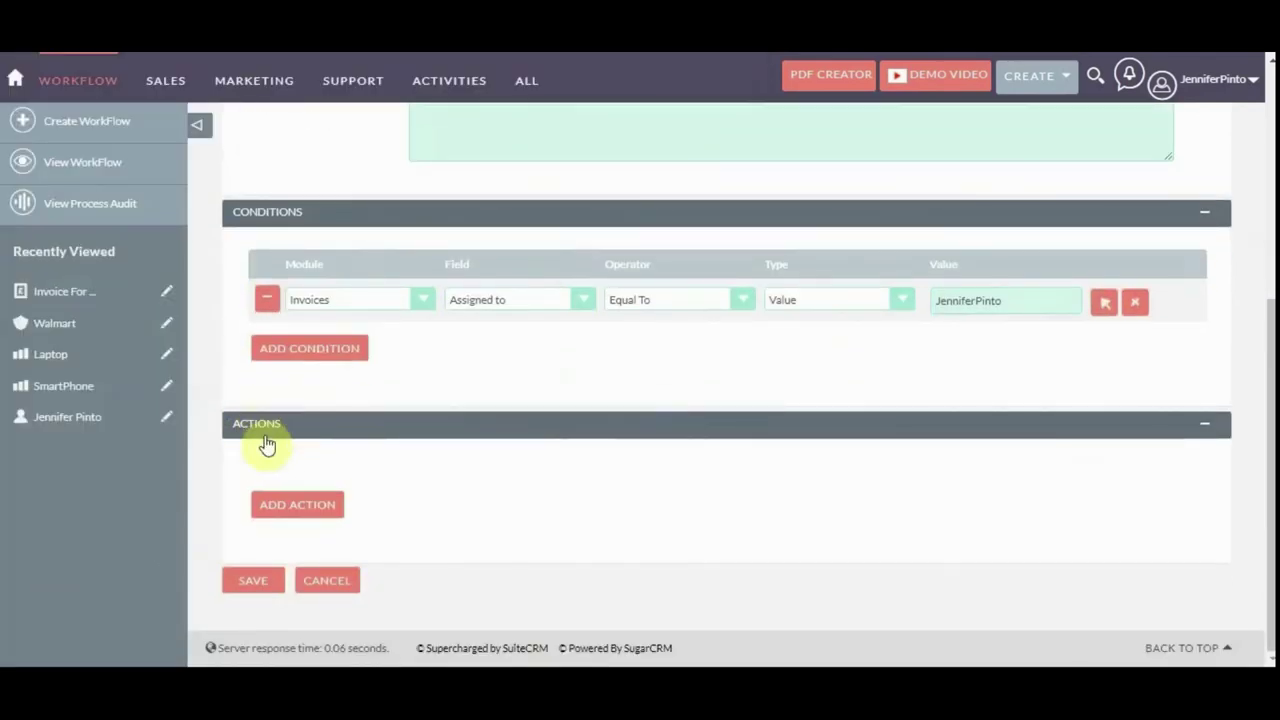
click(305, 507)
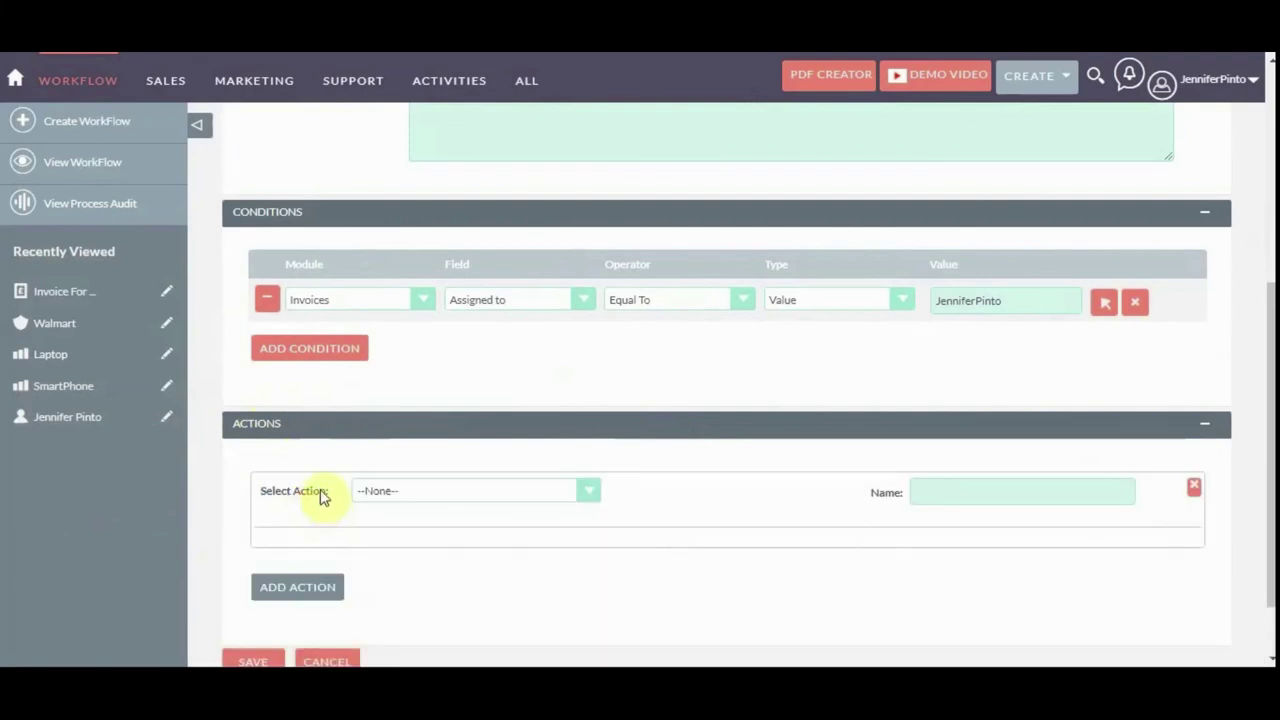
click(388, 490)
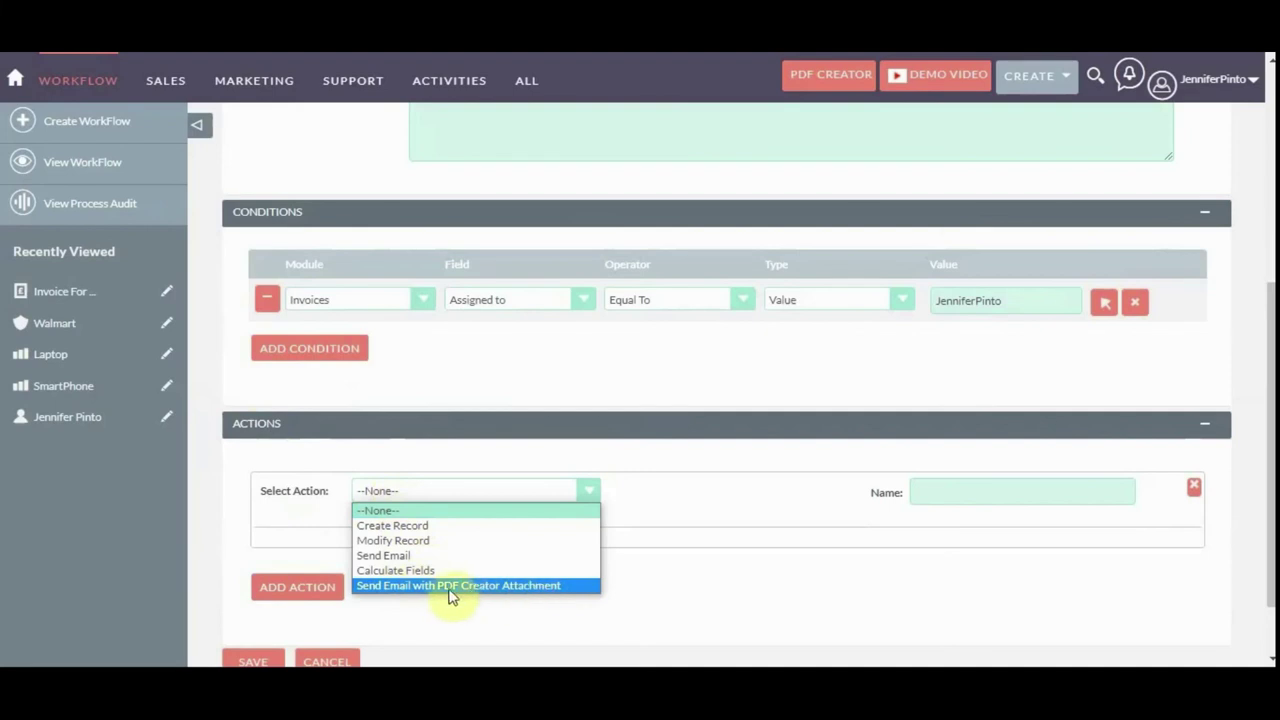
click(443, 588)
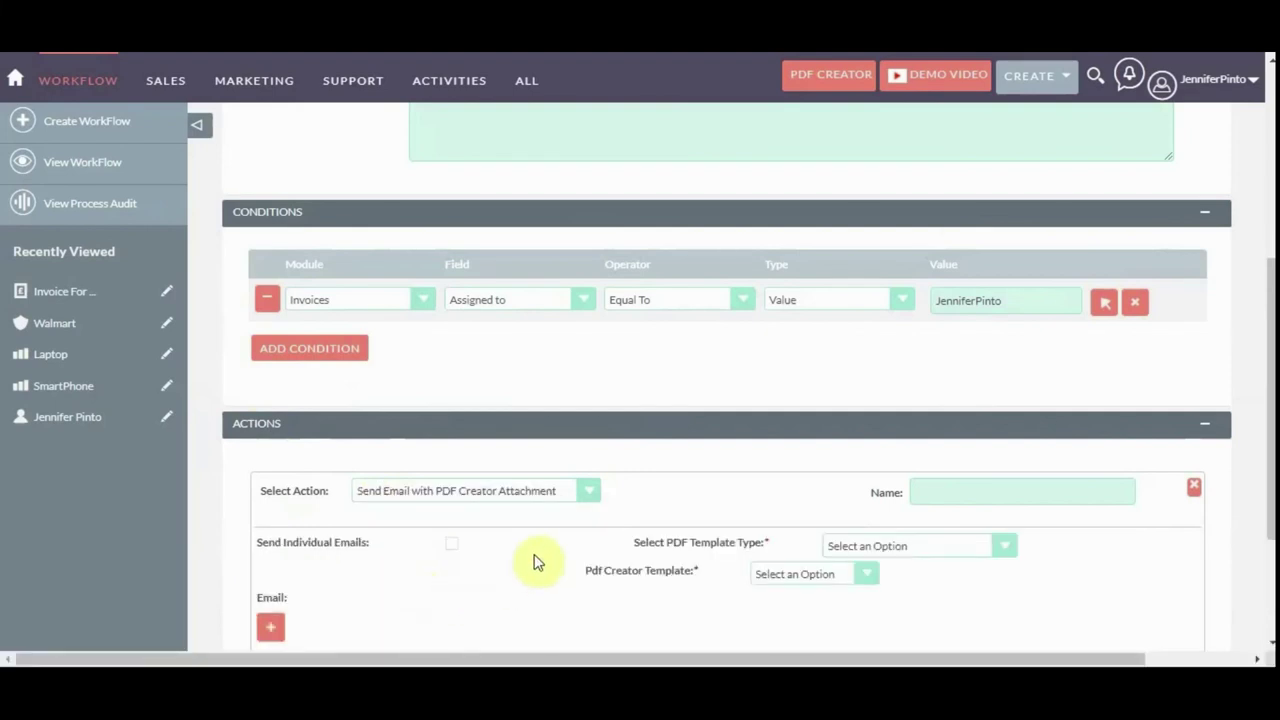
scroll(514, 506, down, 2)
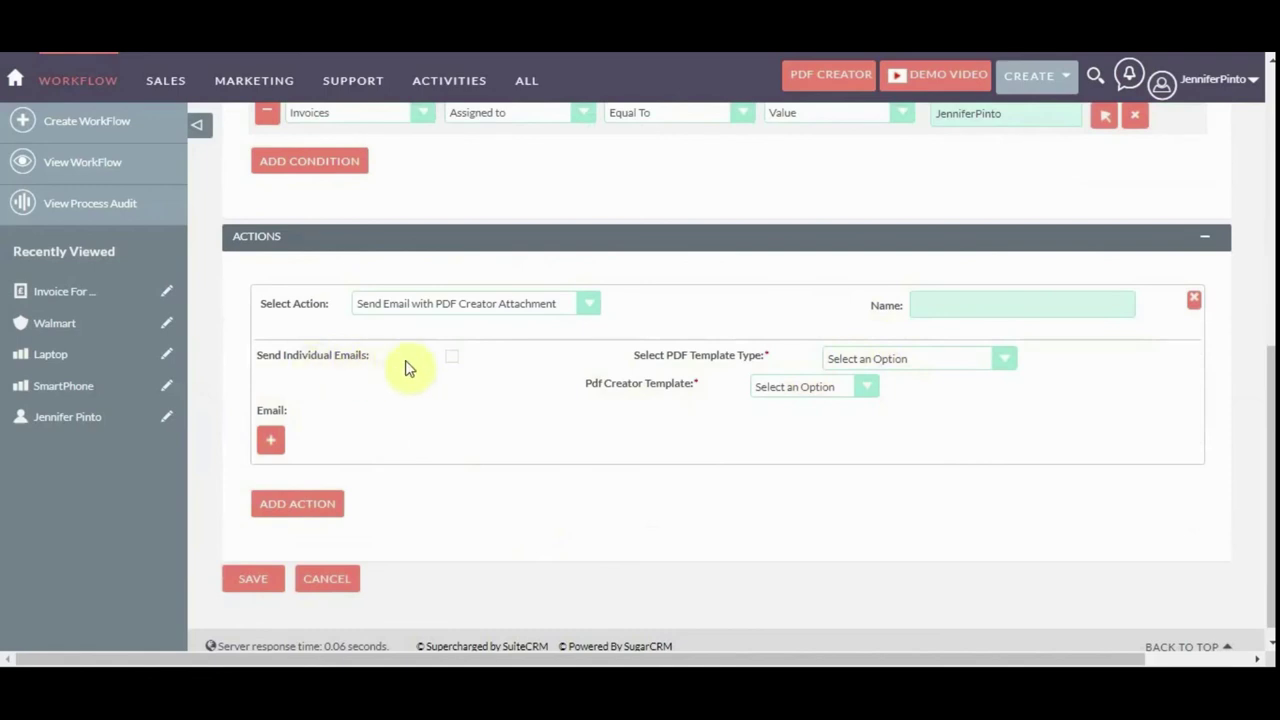
click(451, 357)
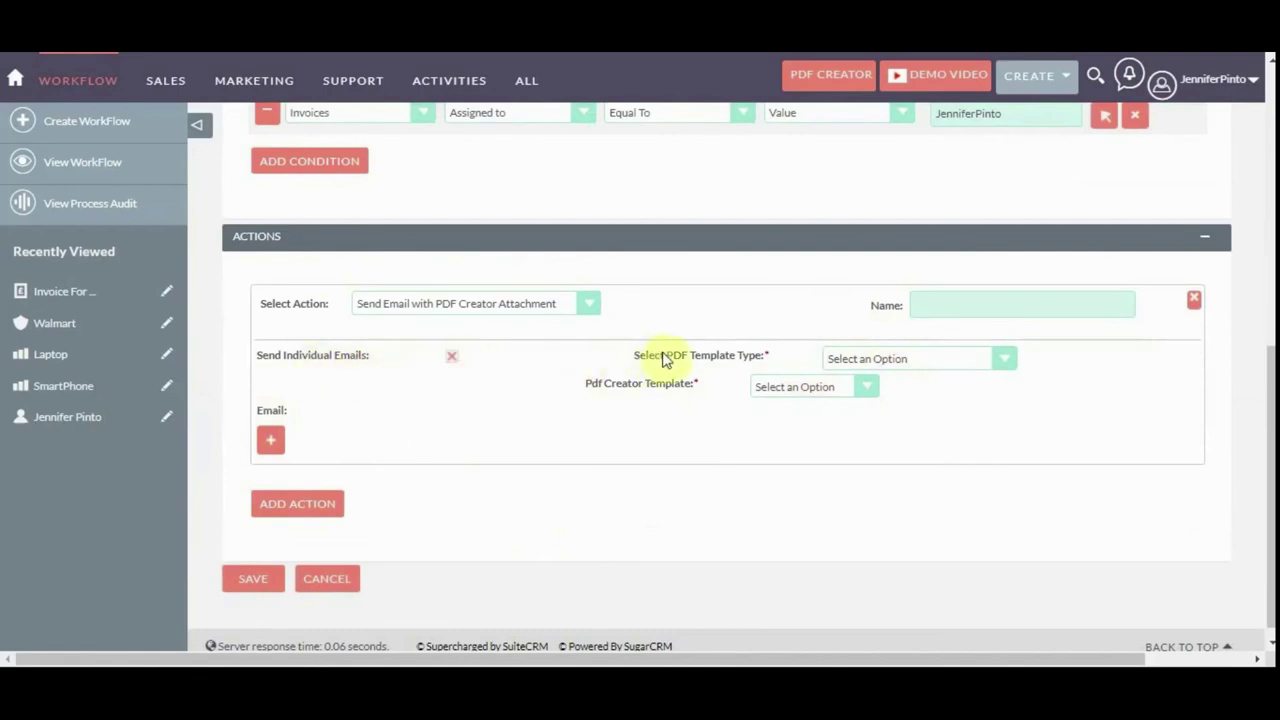
Try the Create PDF Template, Copy From Existing Template and Create From Template Gallery types and look through the templates each one offers.
click(852, 358)
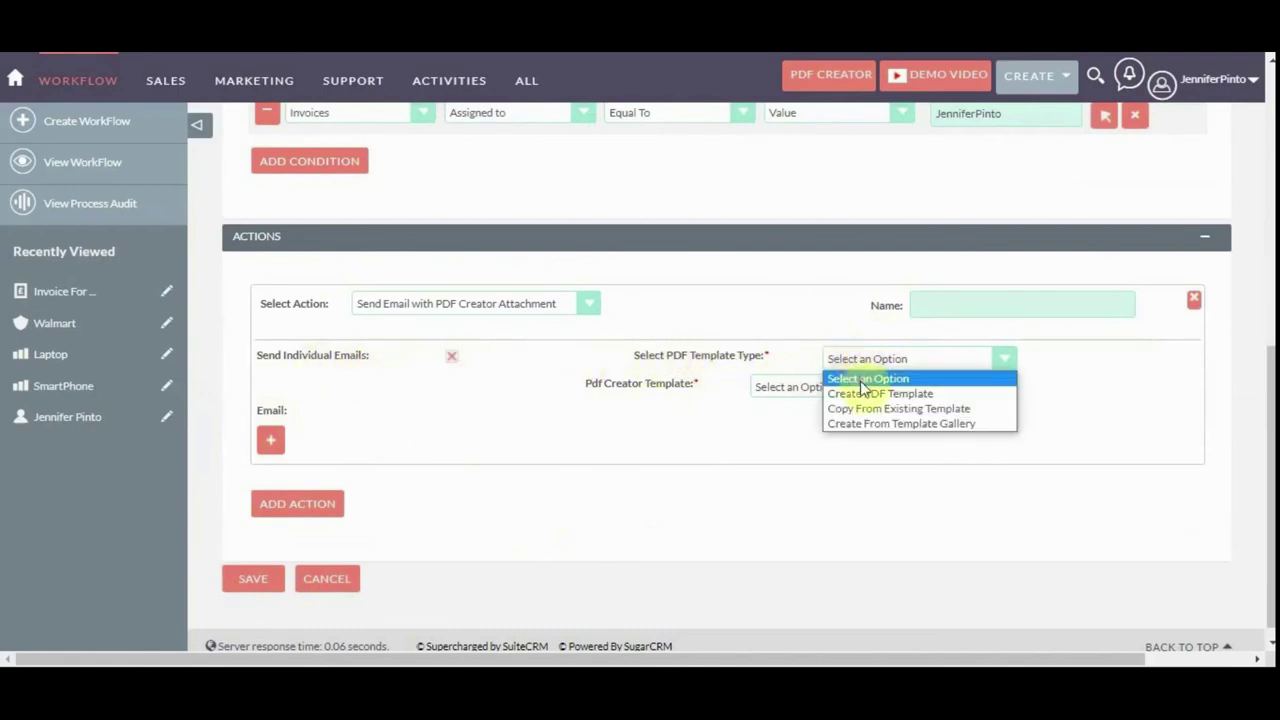
click(879, 393)
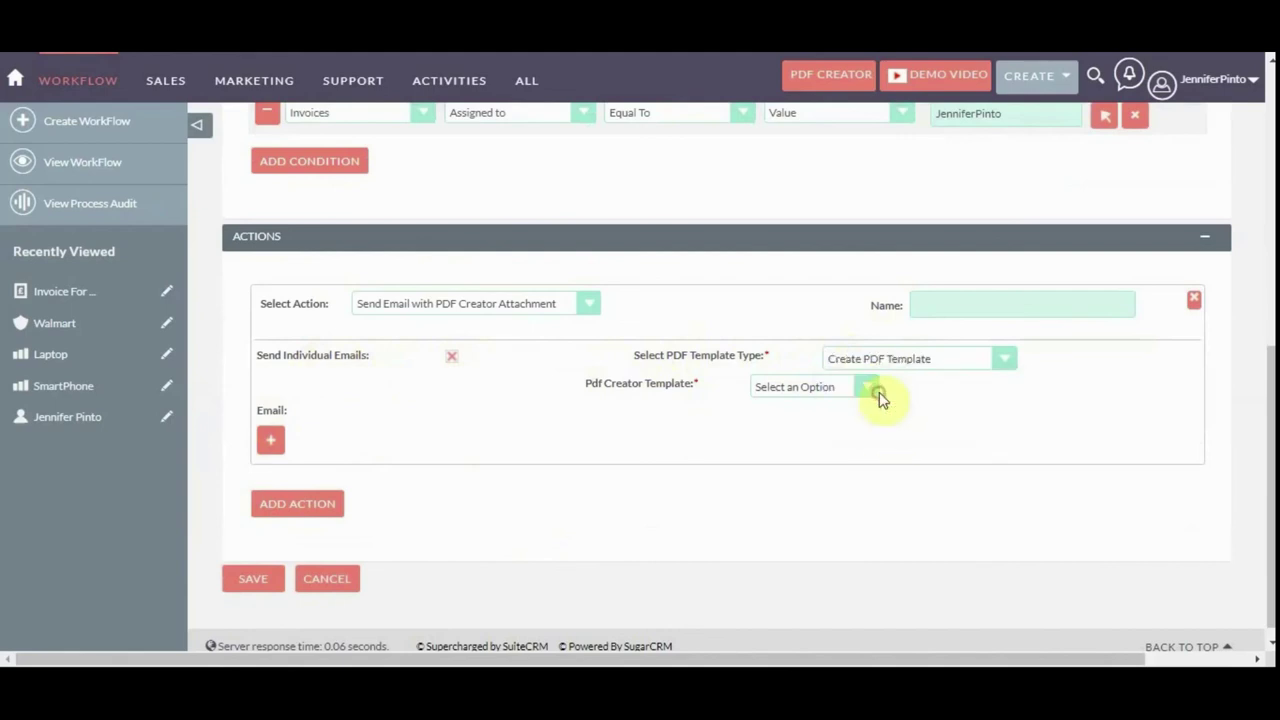
click(766, 388)
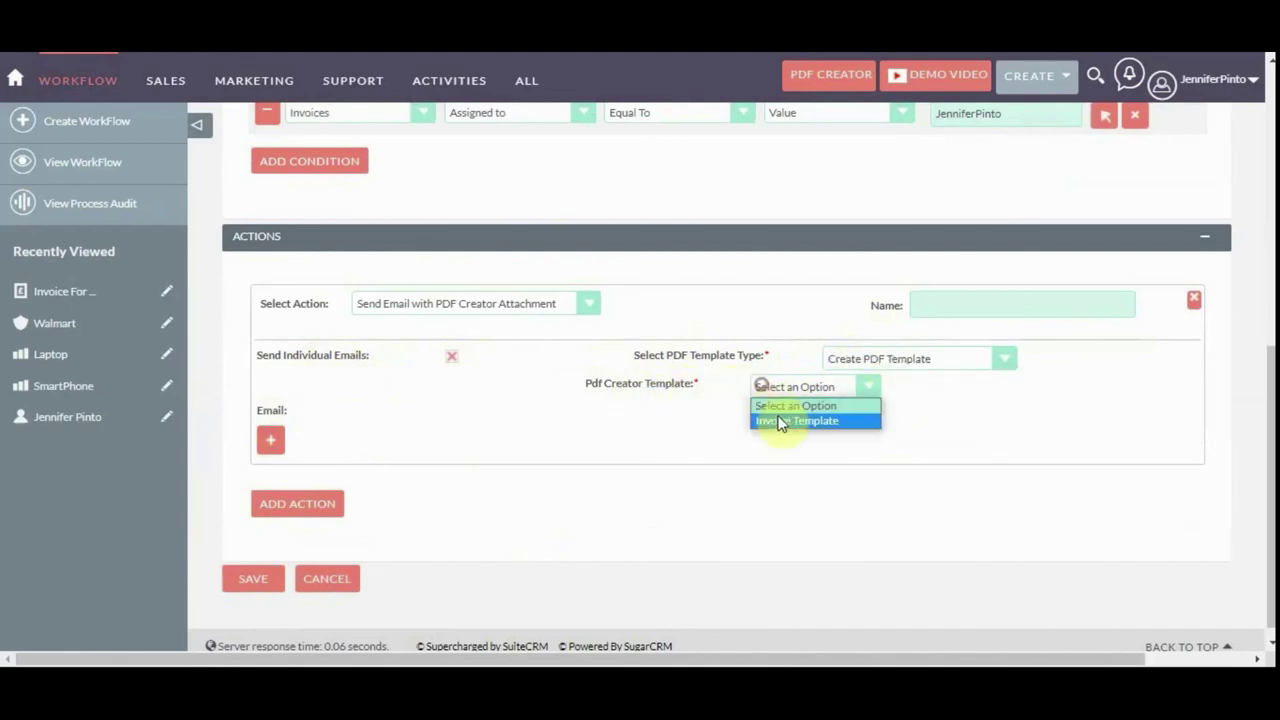
click(863, 360)
click(865, 404)
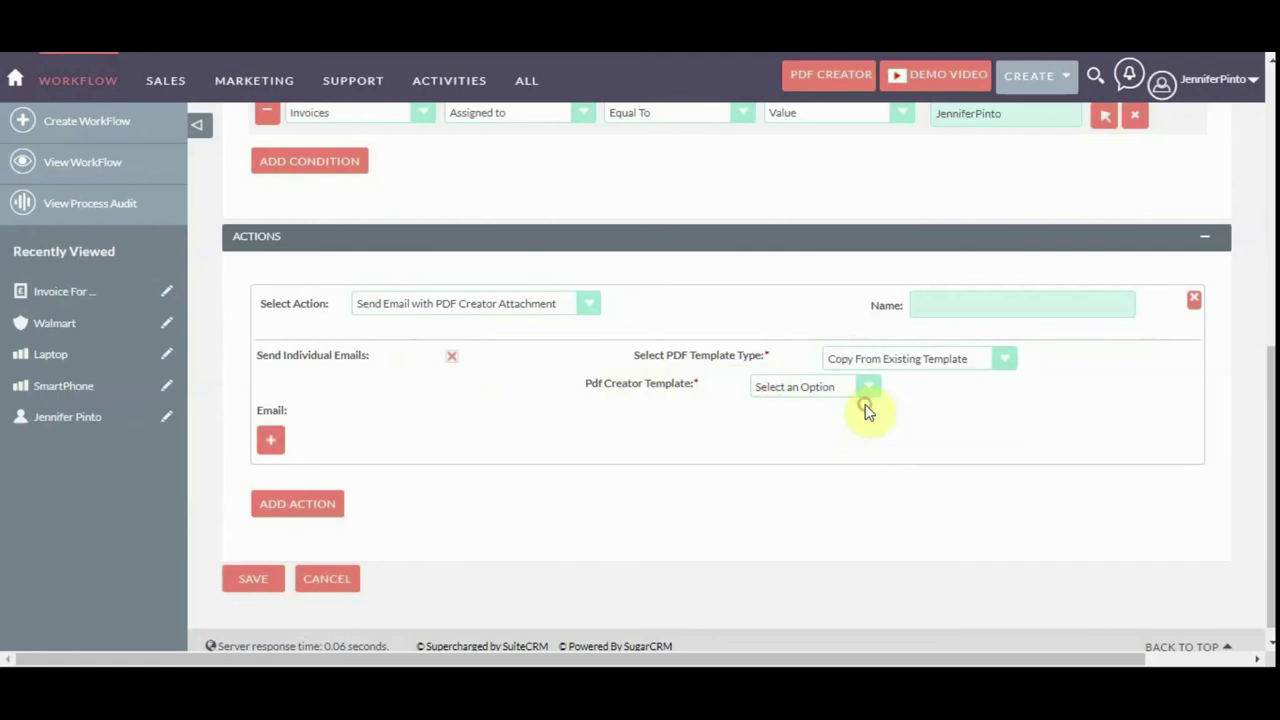
click(800, 386)
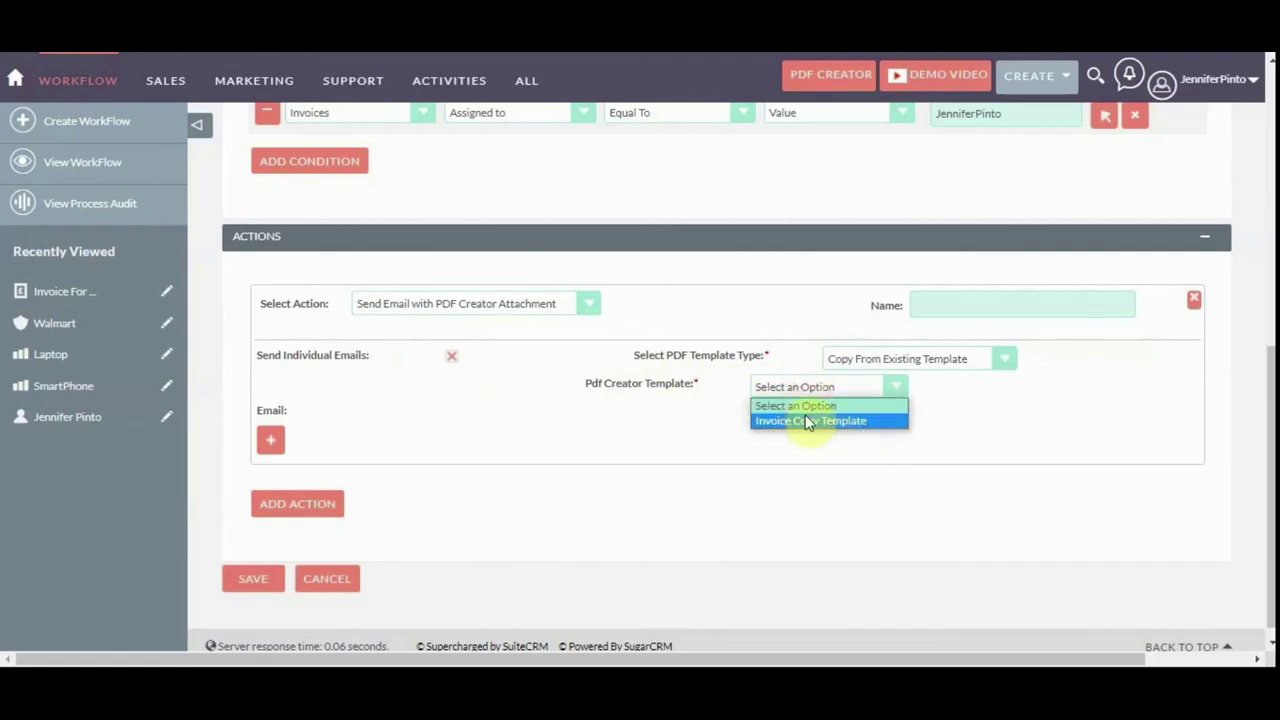
click(874, 359)
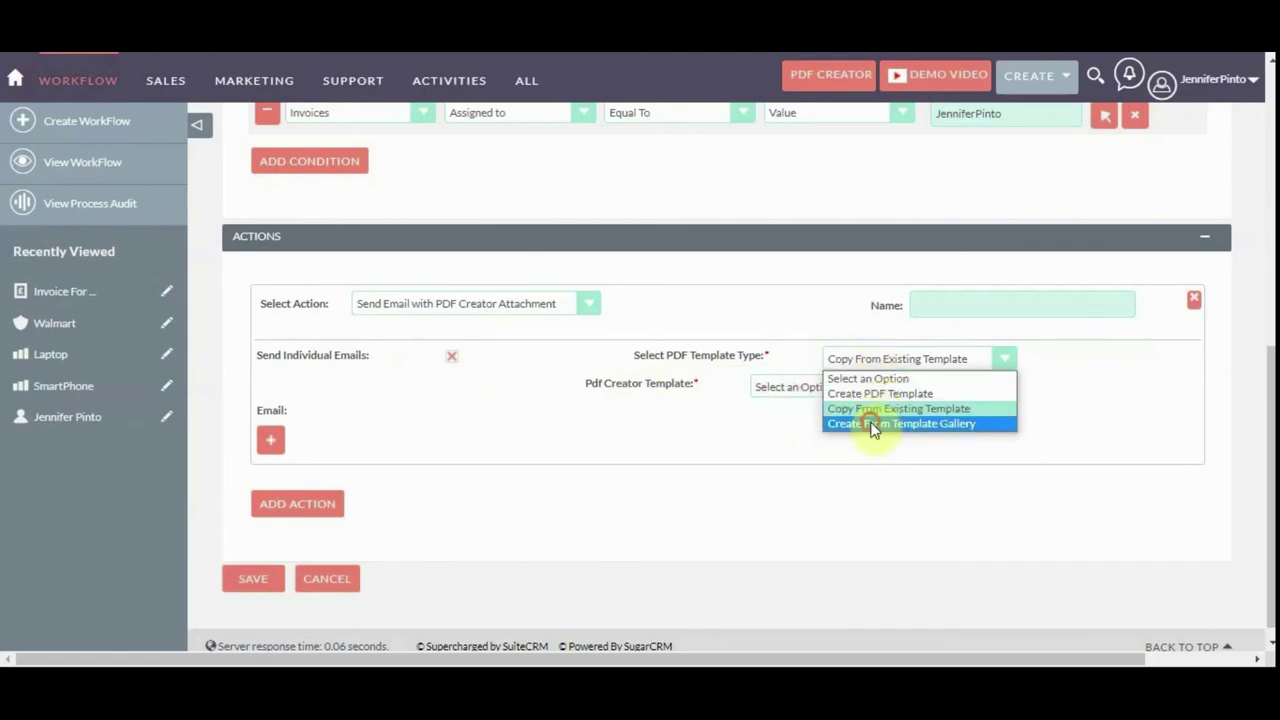
click(873, 424)
click(828, 388)
click(828, 404)
Set the action's PDF template type to Create PDF Template and its PDF Creator template to Invoice Template.
click(846, 360)
click(860, 392)
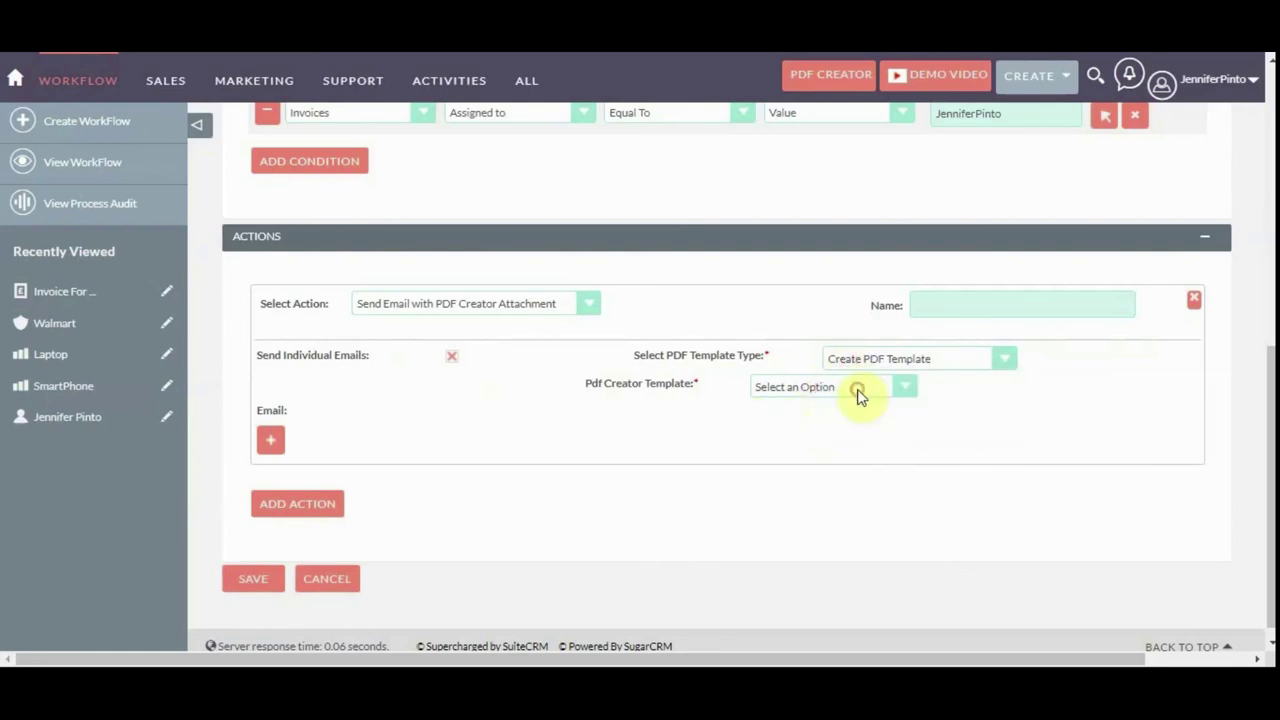
click(848, 390)
click(823, 418)
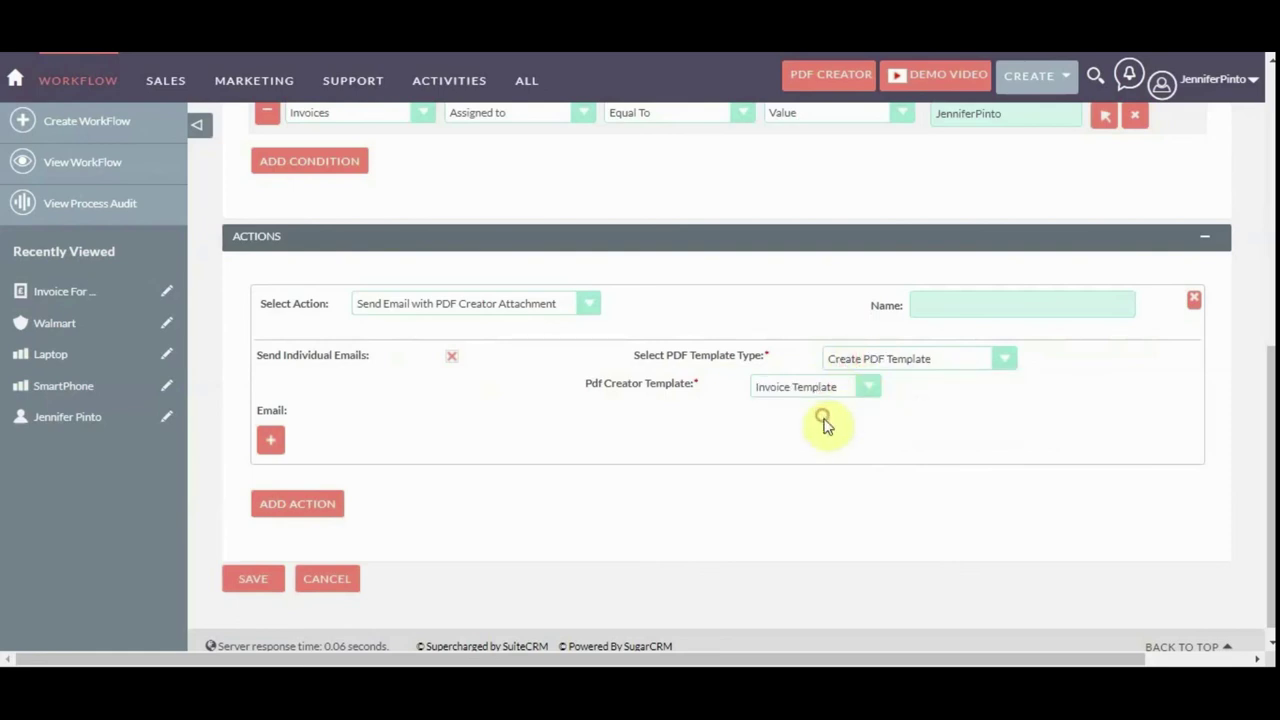
Add a single To recipient of type Email to the action and fill in the recipient's email address.
click(276, 440)
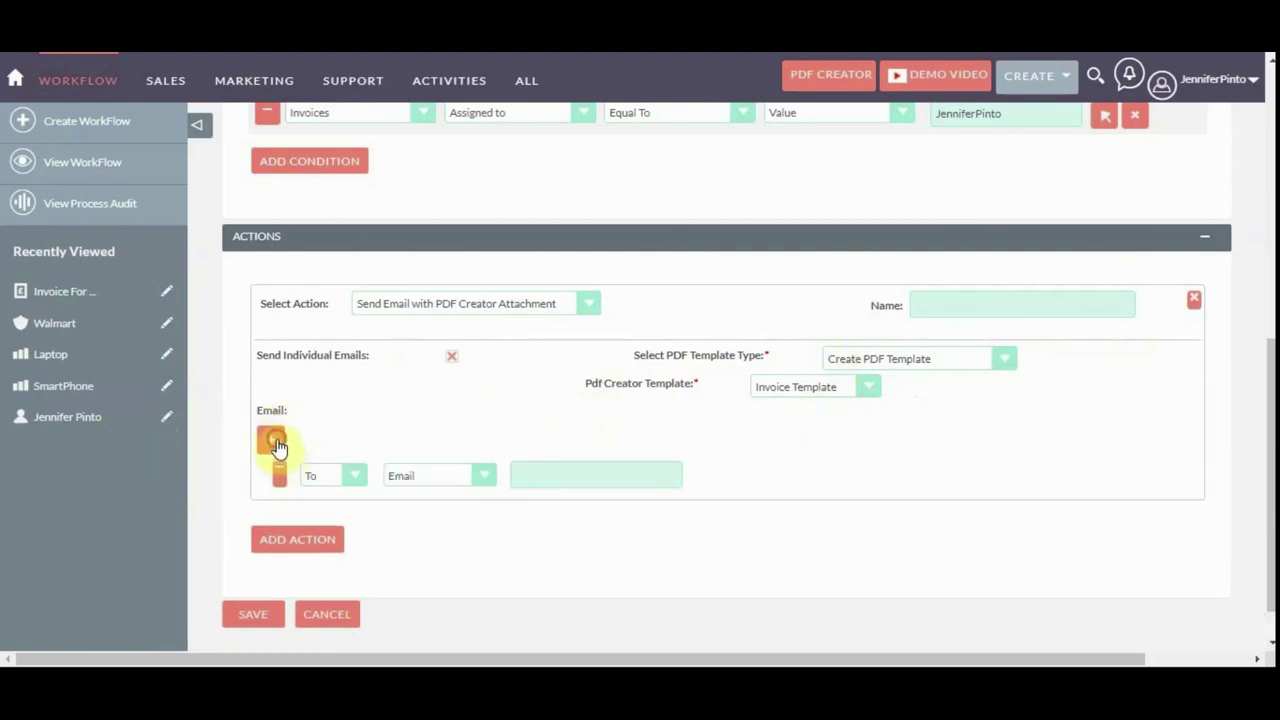
click(276, 444)
click(280, 452)
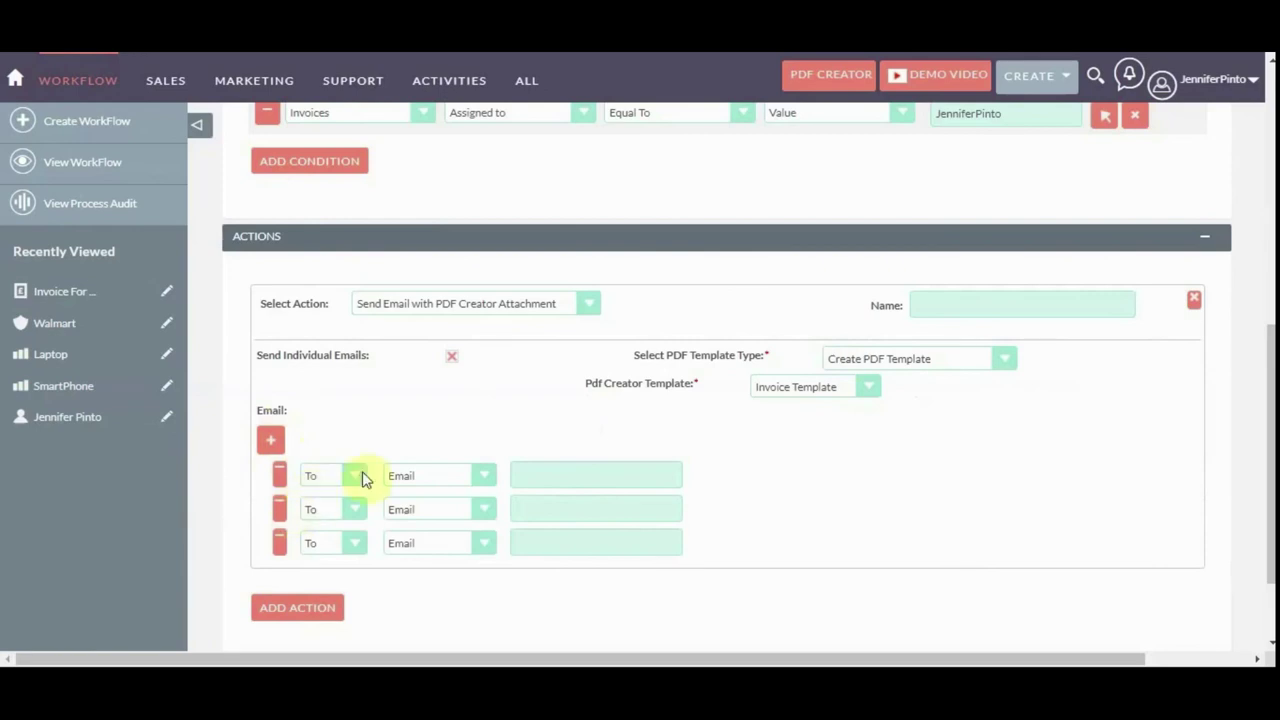
click(279, 509)
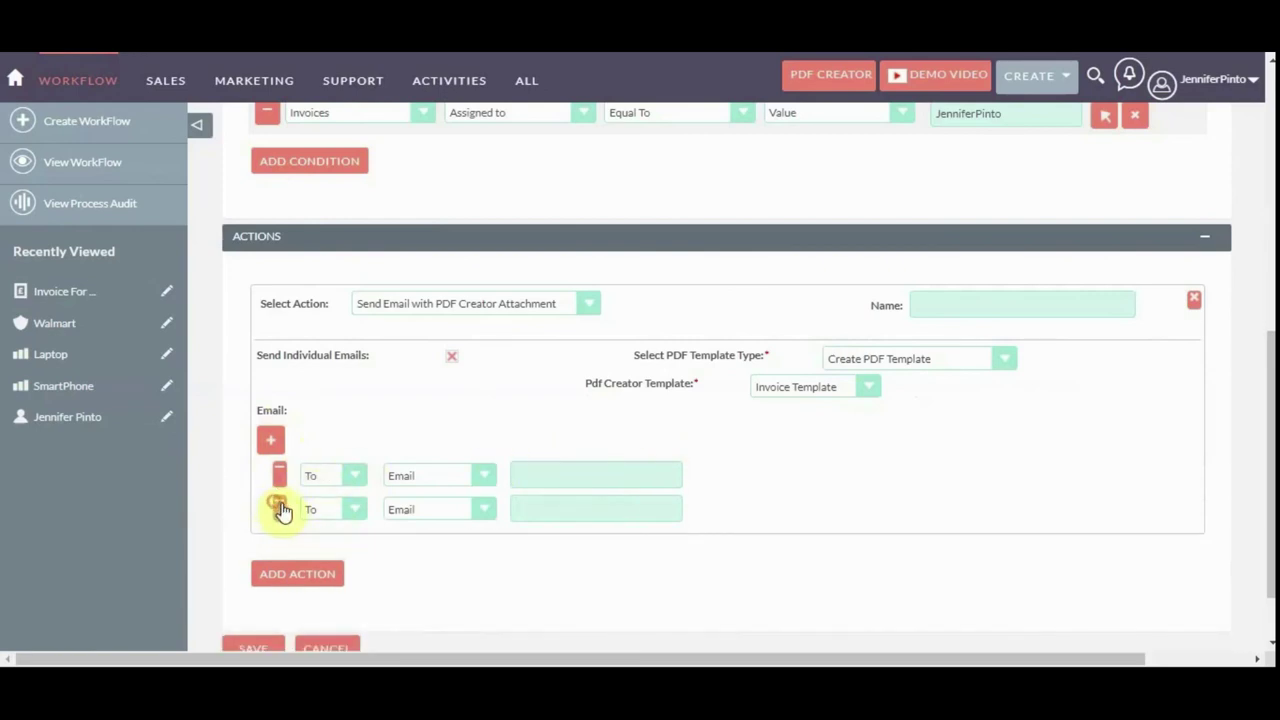
click(280, 505)
click(560, 474)
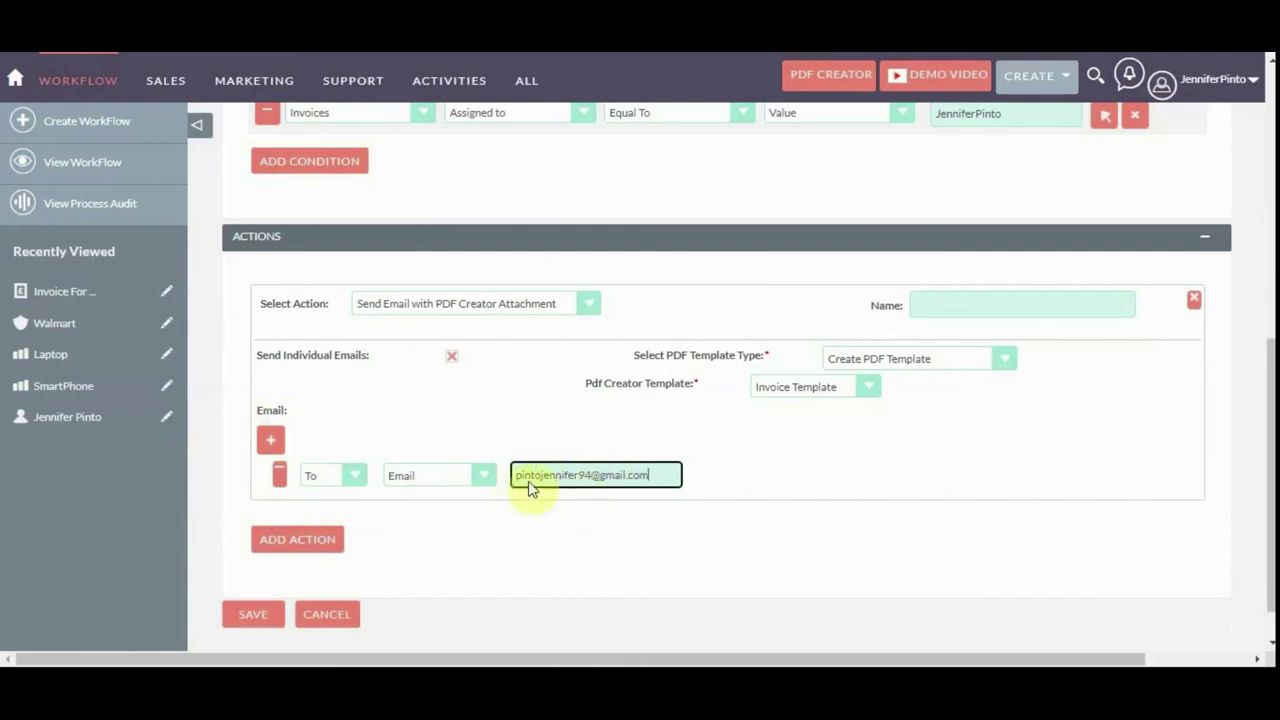
Review the workflow's condition and email action, save the workflow, and look over the saved record.
scroll(515, 492, down, 1)
scroll(507, 487, up, 8)
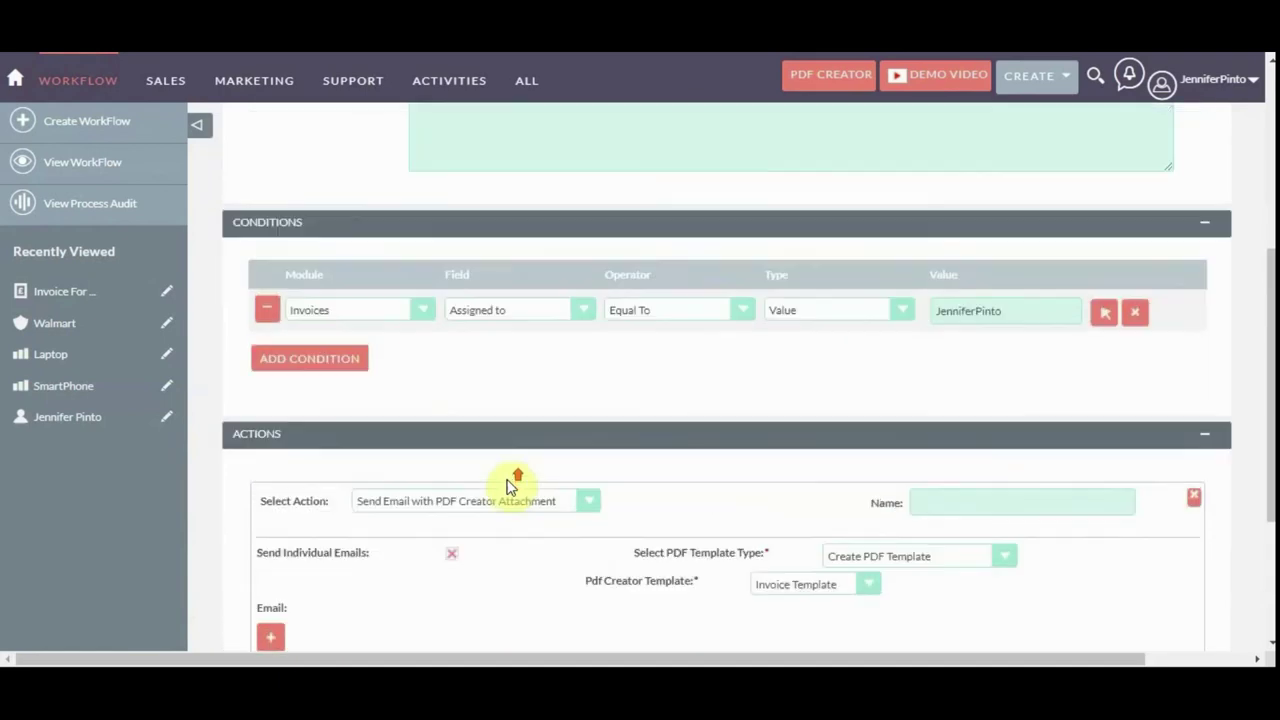
scroll(509, 486, down, 5)
scroll(510, 486, down, 4)
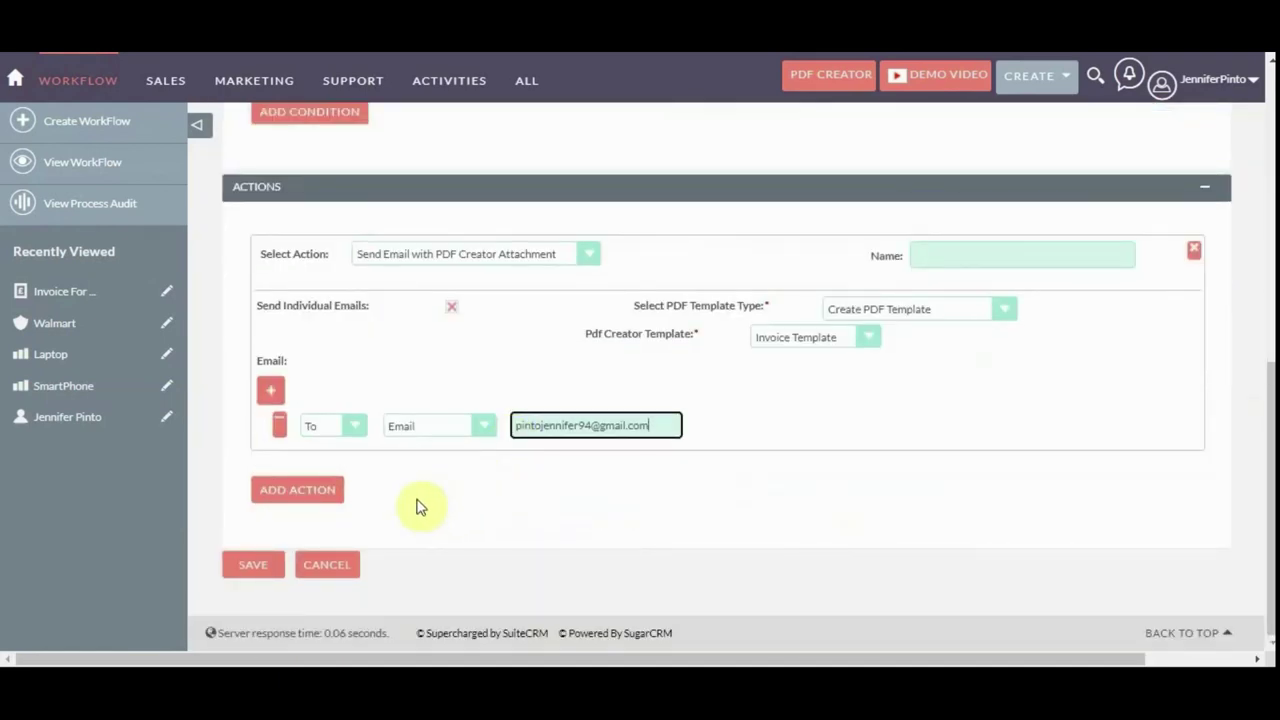
click(250, 567)
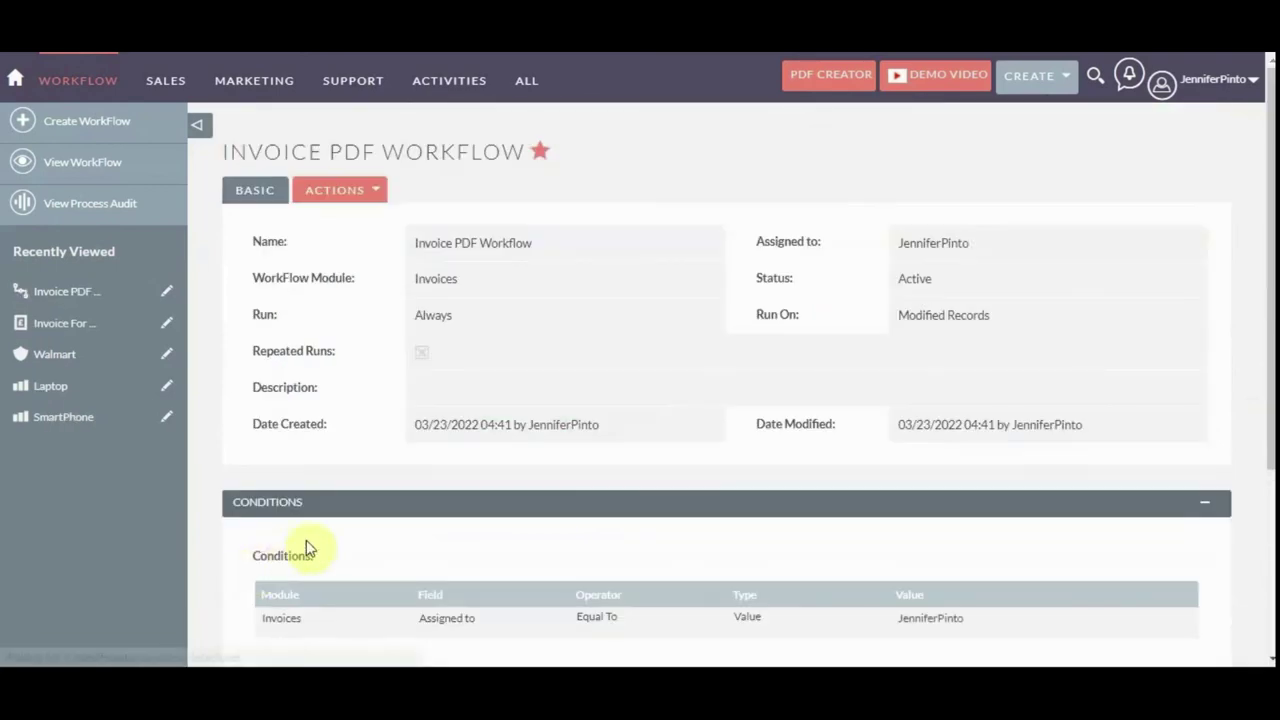
scroll(308, 549, down, 5)
scroll(478, 510, up, 5)
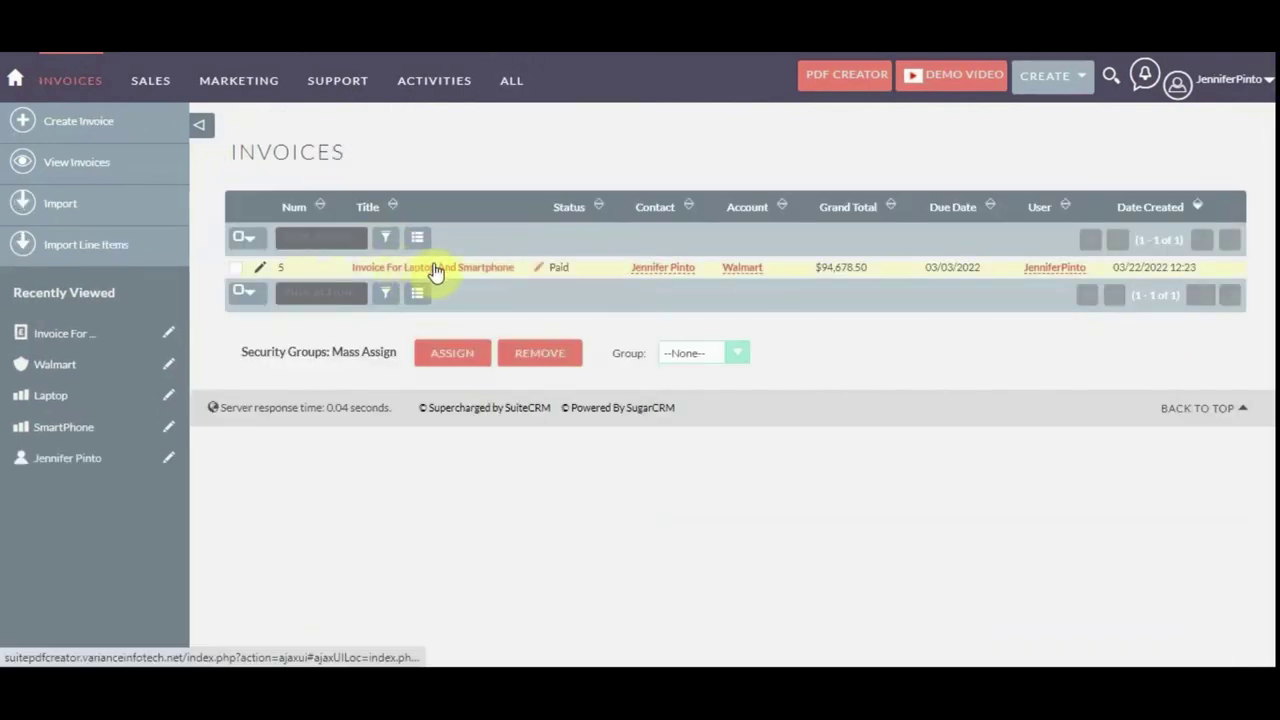
Edit "Invoice For Laptop And Smartphone" from the Invoices list, set the Laptop product line's discount to 5 Pct, and save the invoice.
click(435, 267)
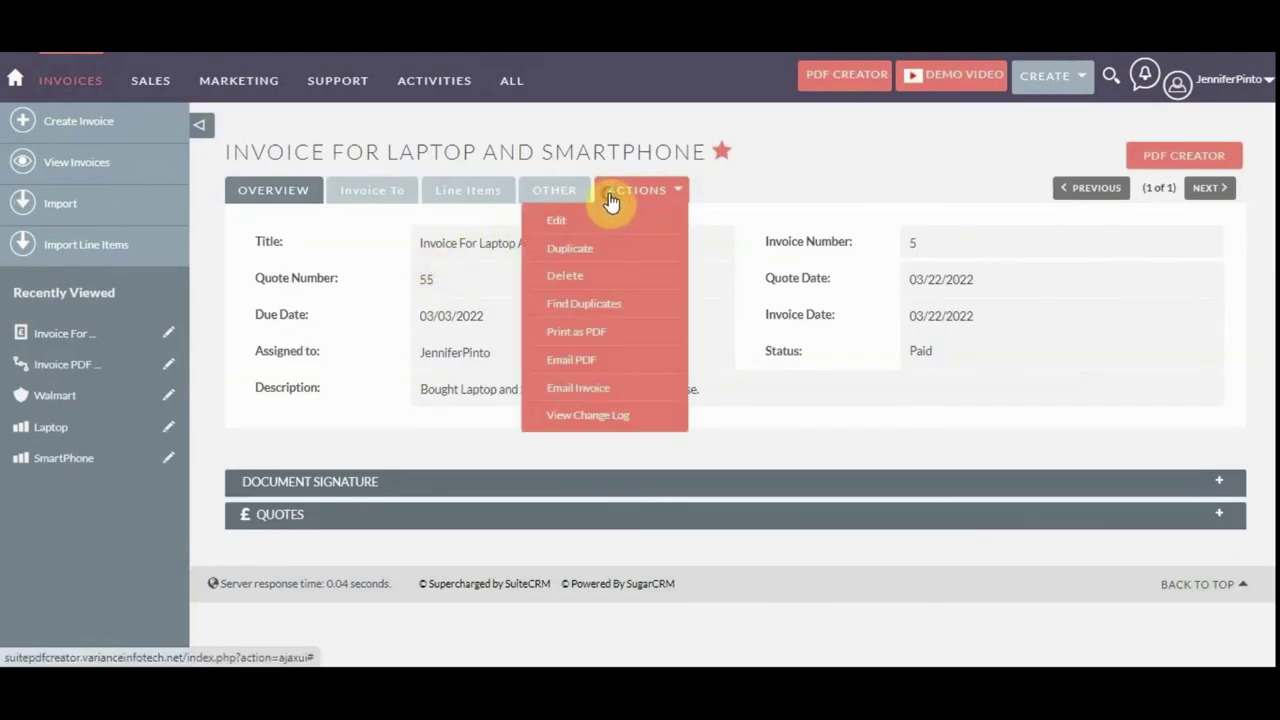
click(606, 220)
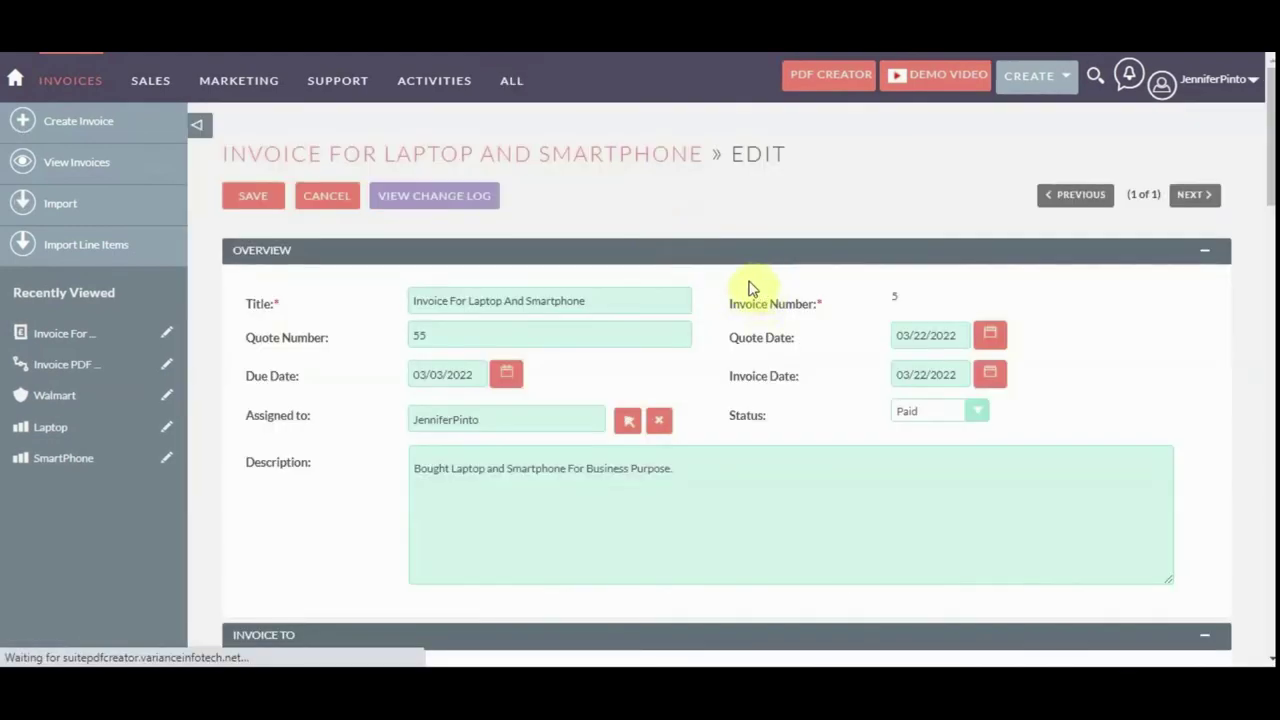
scroll(763, 330, down, 2)
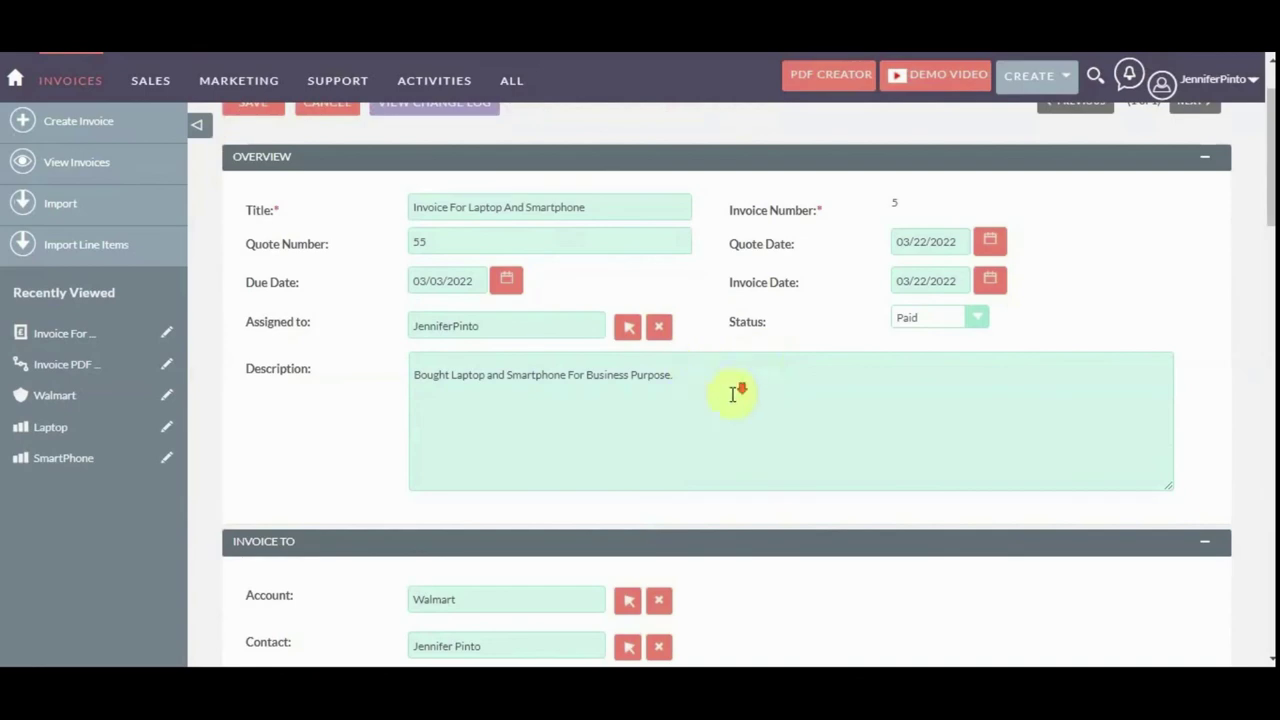
scroll(737, 390, down, 7)
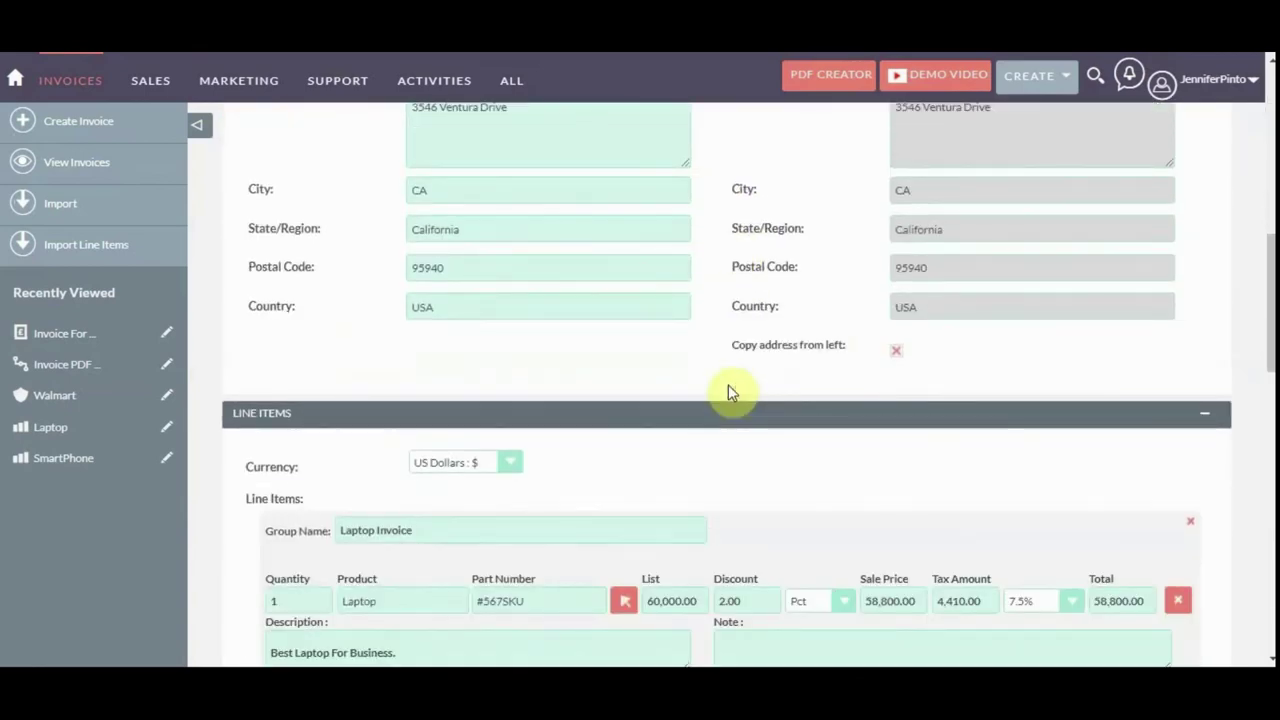
scroll(728, 392, down, 12)
scroll(735, 398, up, 6)
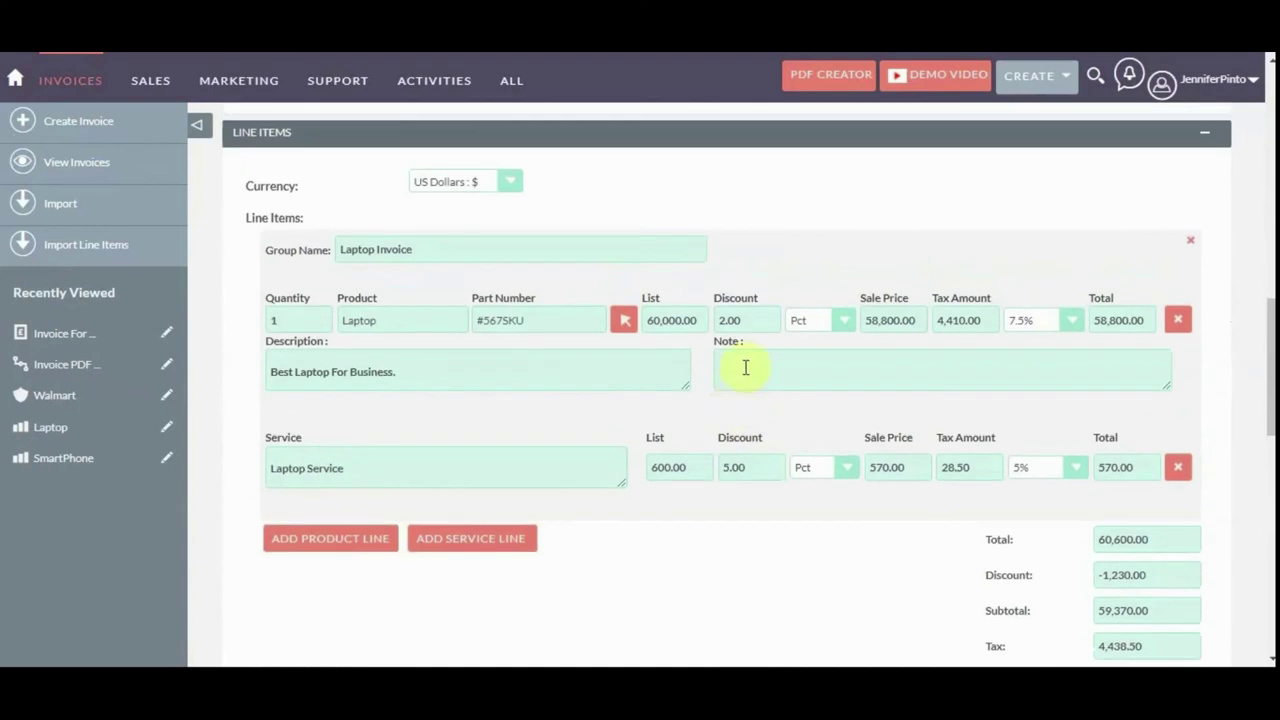
click(797, 345)
scroll(783, 349, down, 13)
scroll(675, 388, down, 6)
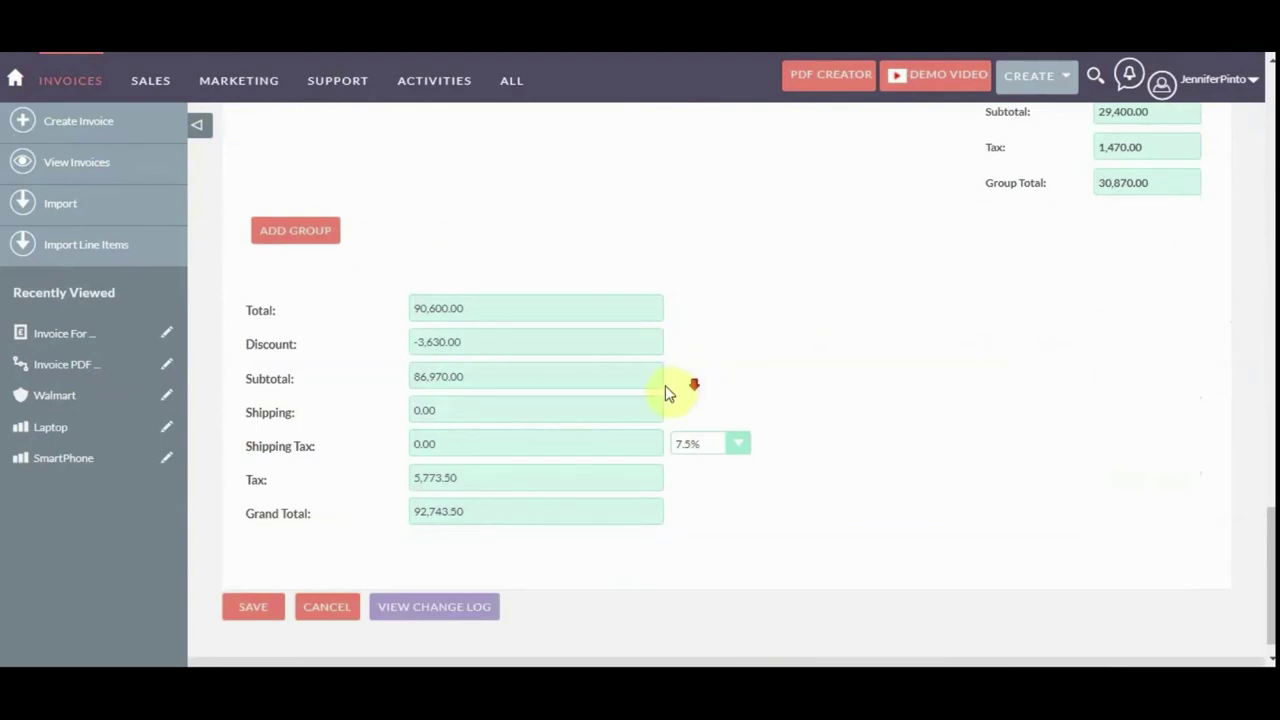
click(252, 581)
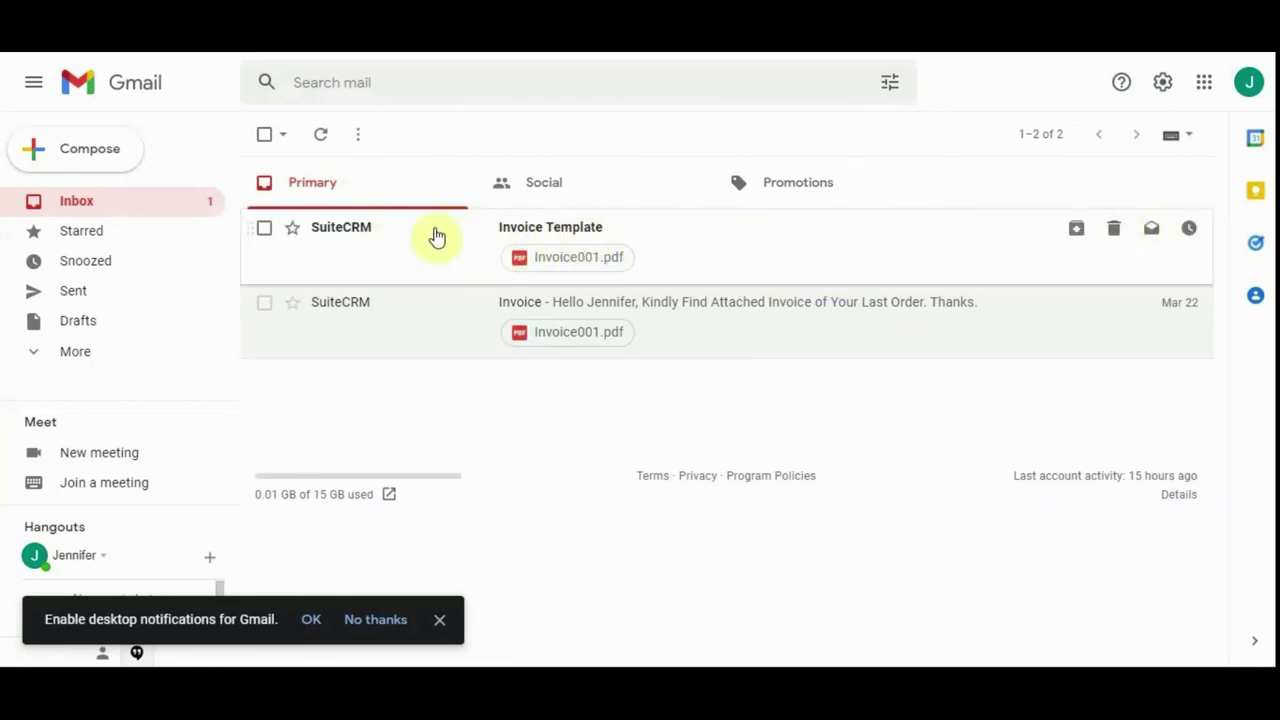
Switch to Gmail, open the SuiteCRM email "Invoice Template" and preview its attachment Invoice001.pdf.
click(467, 240)
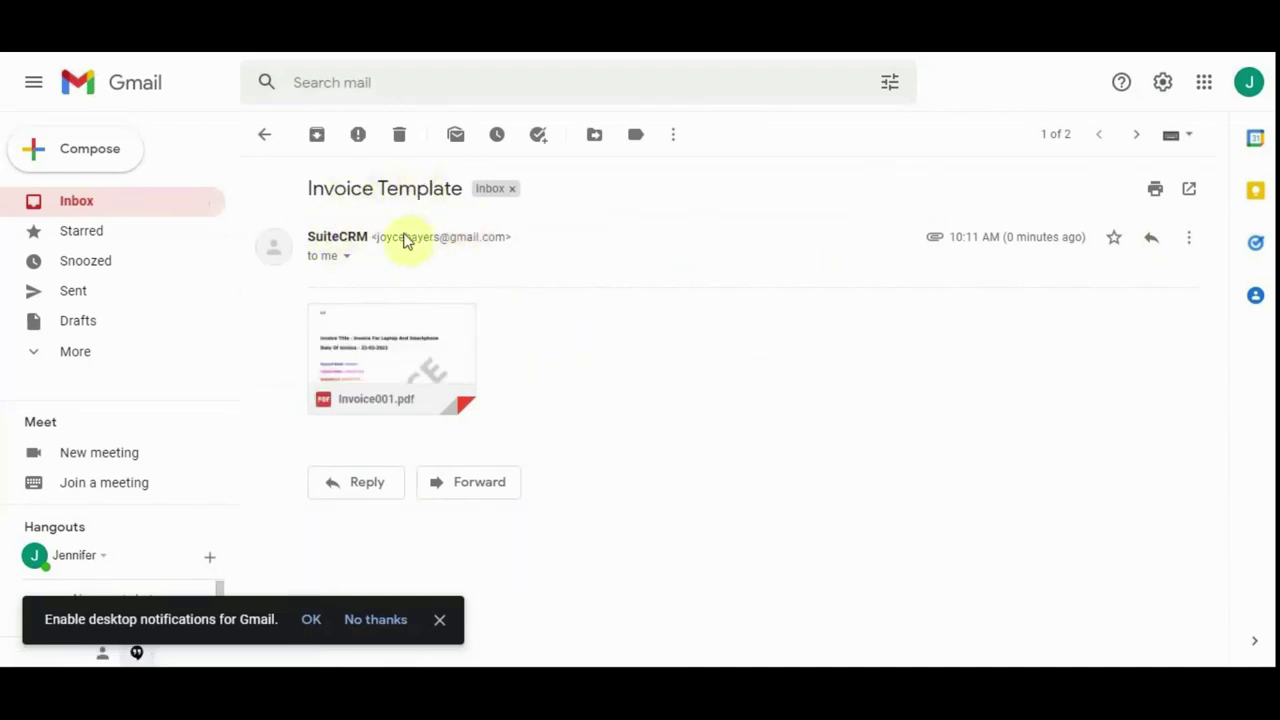
mouse_move(431, 364)
click(391, 337)
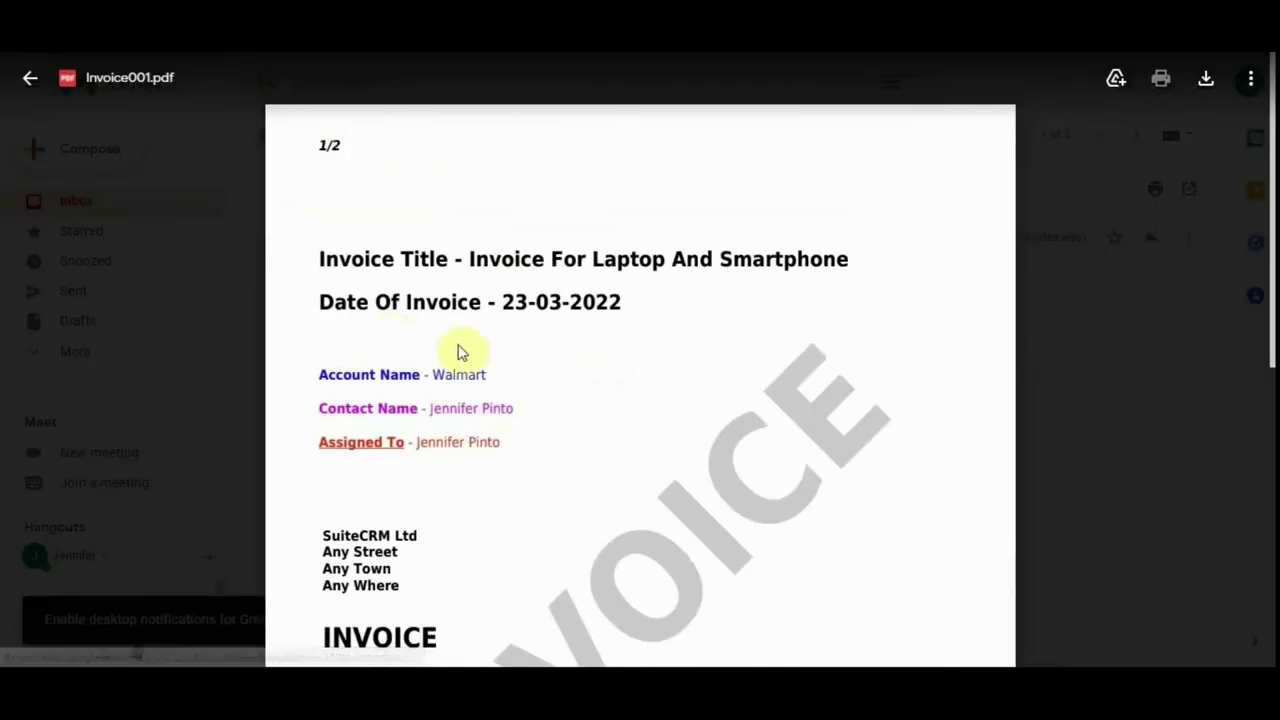
Check the PDF's title, line-item discounts and totals, close the preview, and return to the invoice in SuiteCRM.
scroll(485, 390, down, 6)
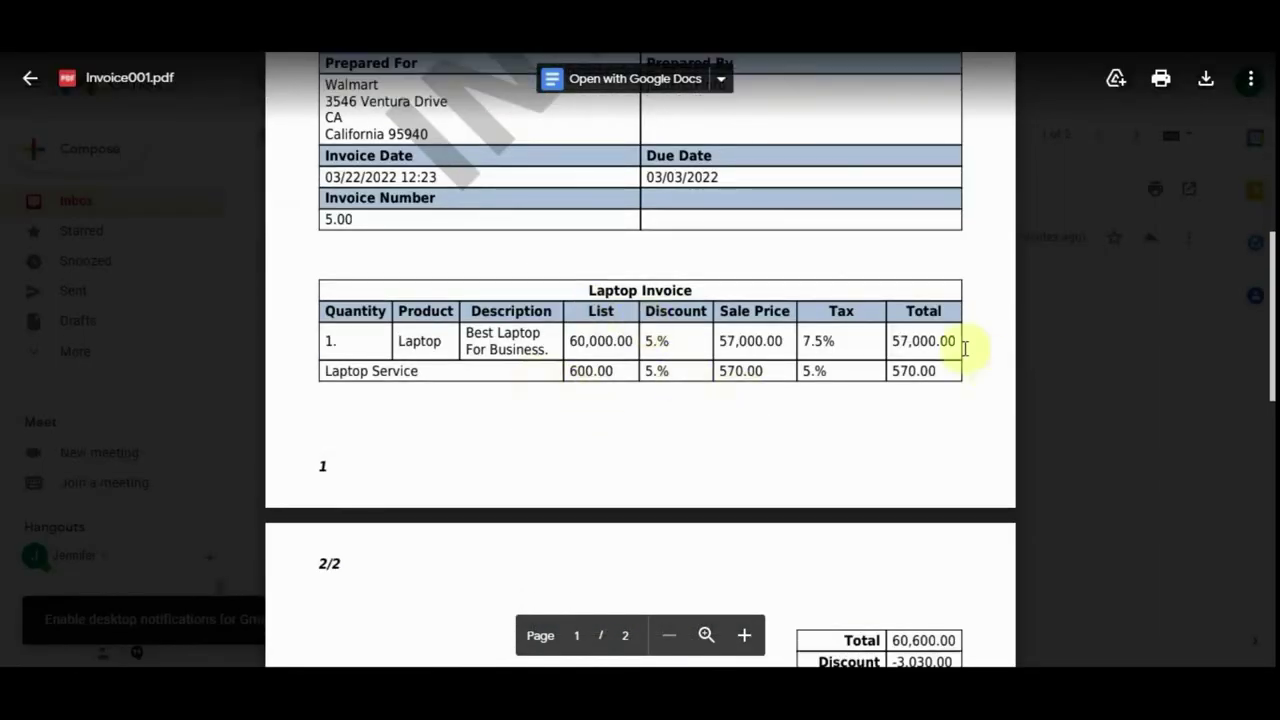
scroll(580, 414, down, 4)
scroll(543, 366, down, 8)
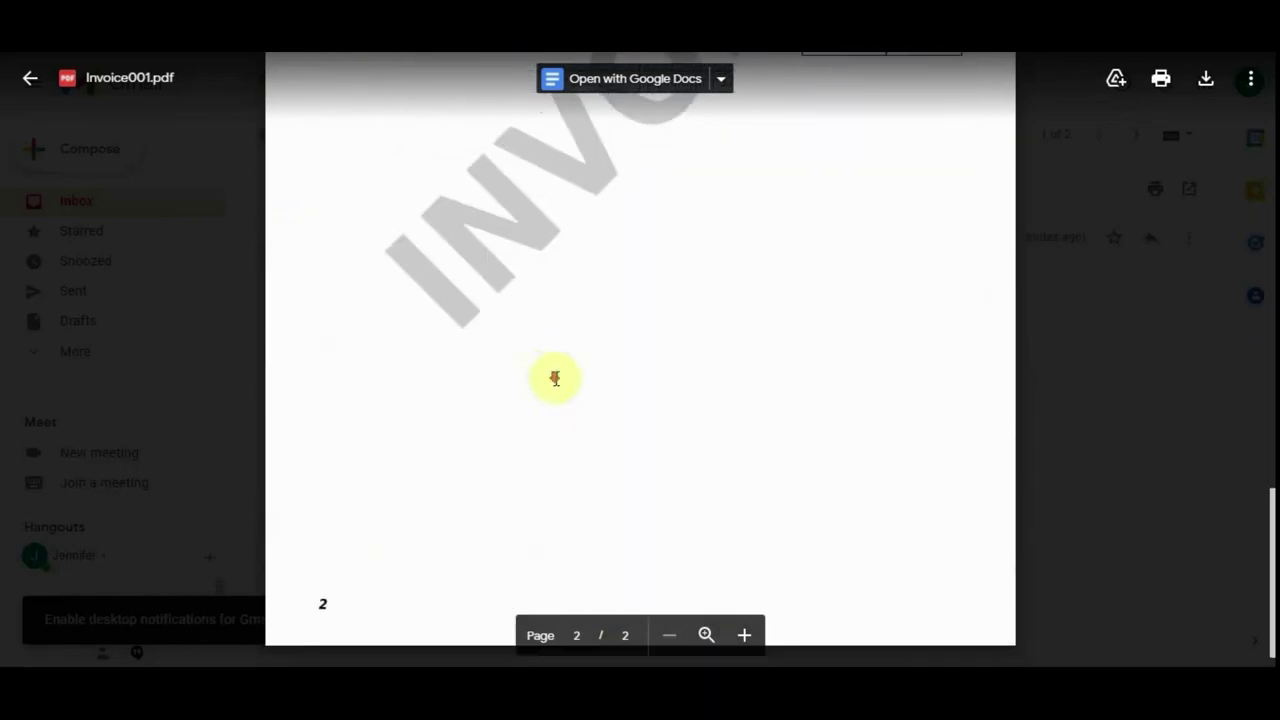
scroll(600, 440, up, 5)
scroll(615, 447, up, 10)
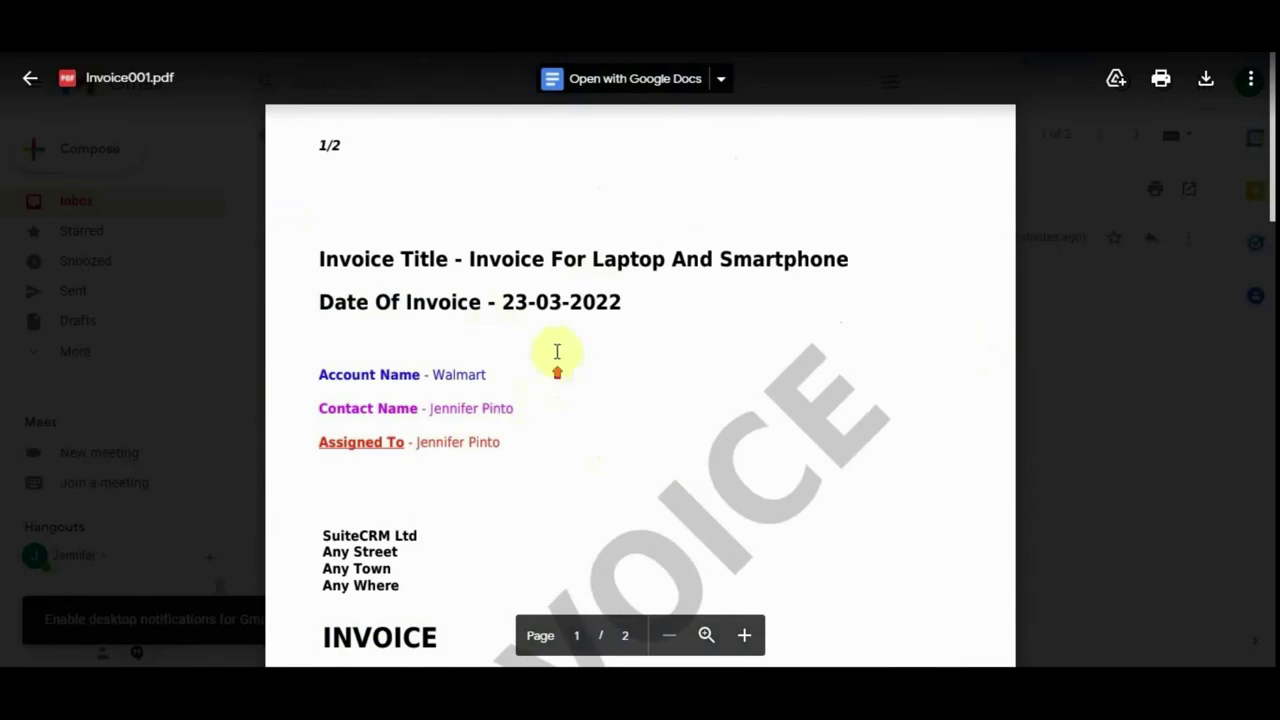
click(30, 90)
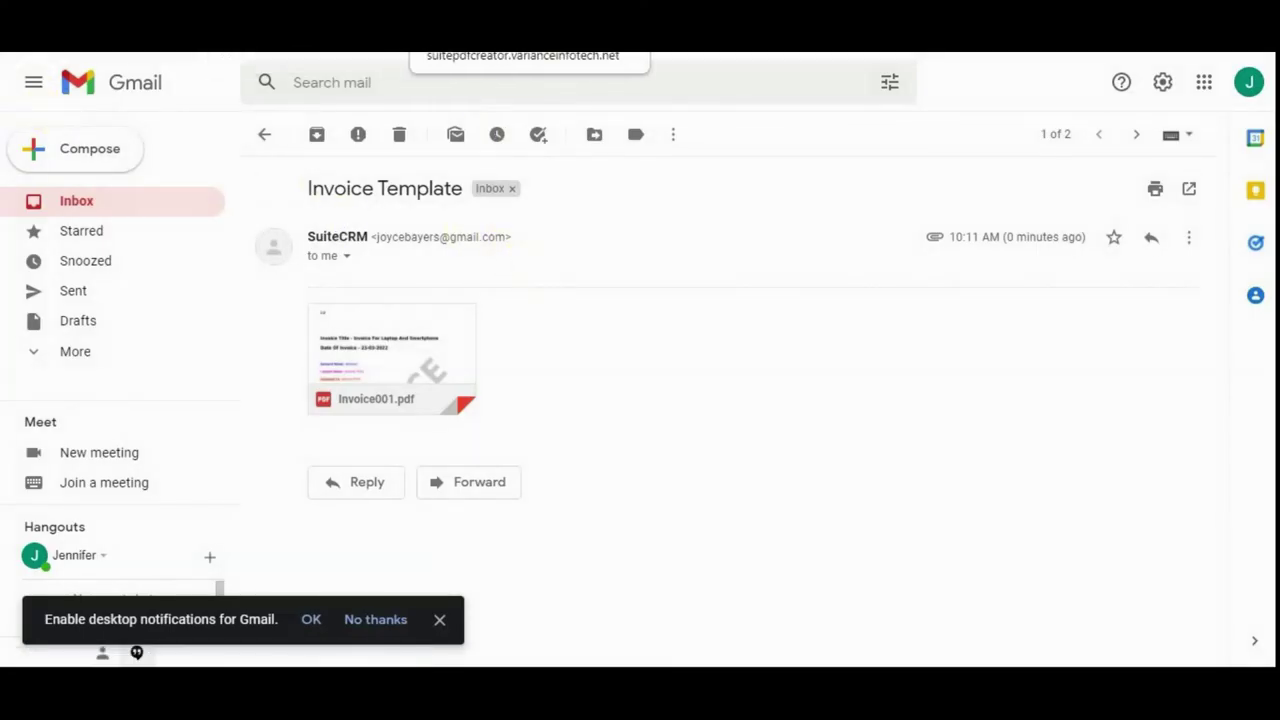
key(ctrl+Tab)
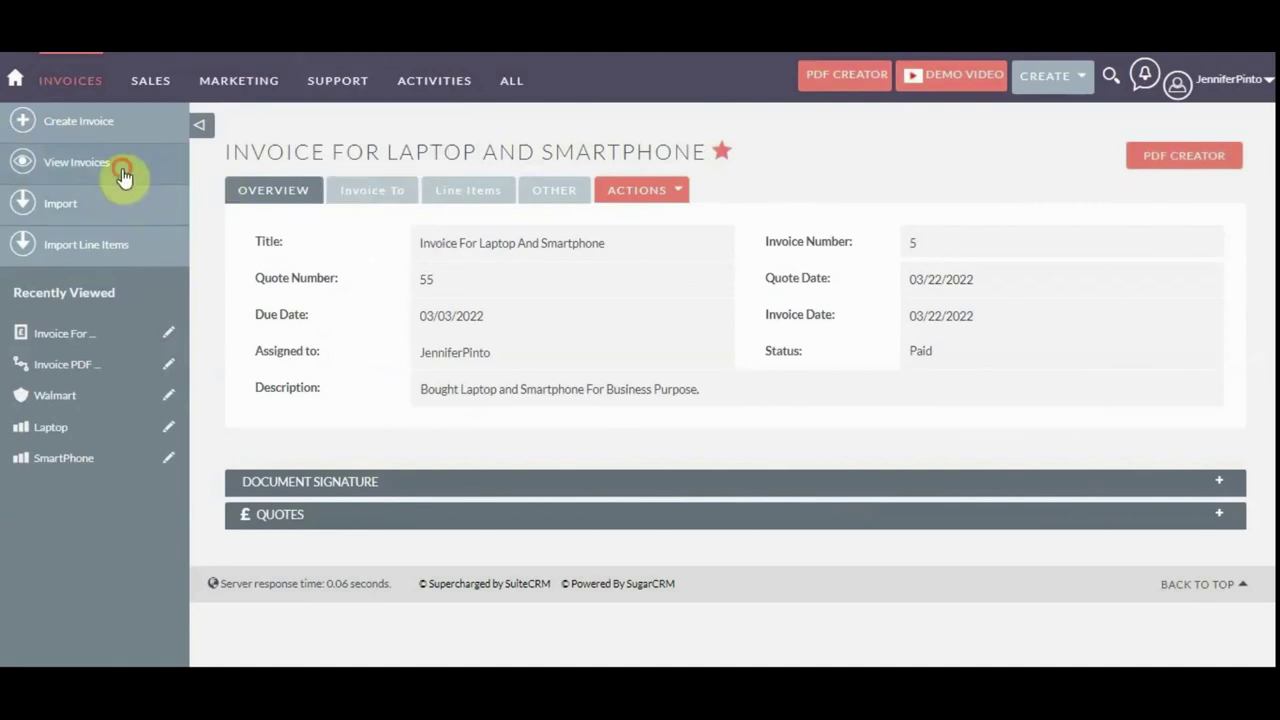